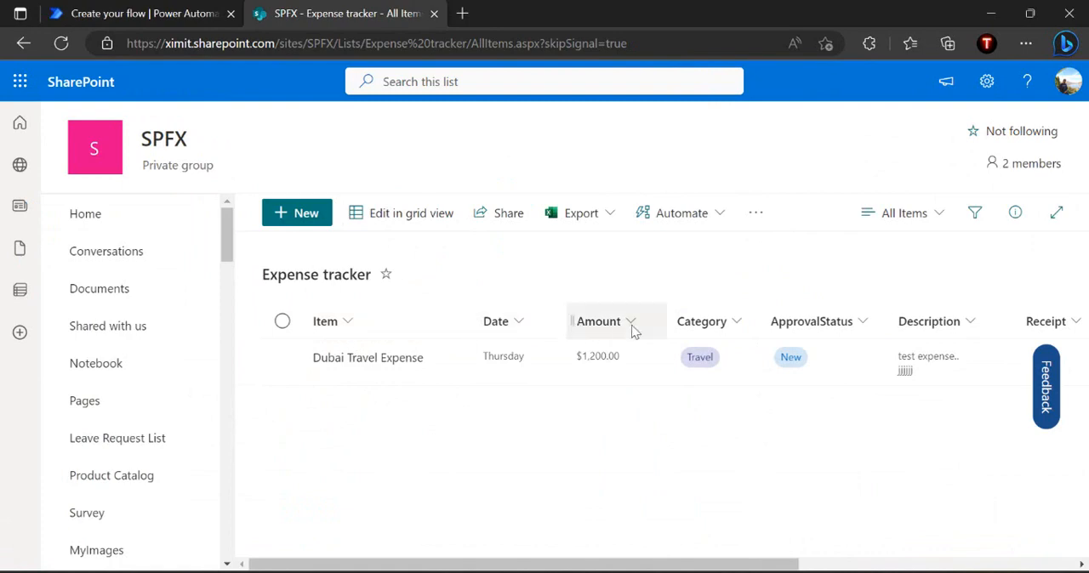
Review the choices defined for the ApprovalStatus column of the Expense tracker list, leaving the column unchanged
left_click(809, 331)
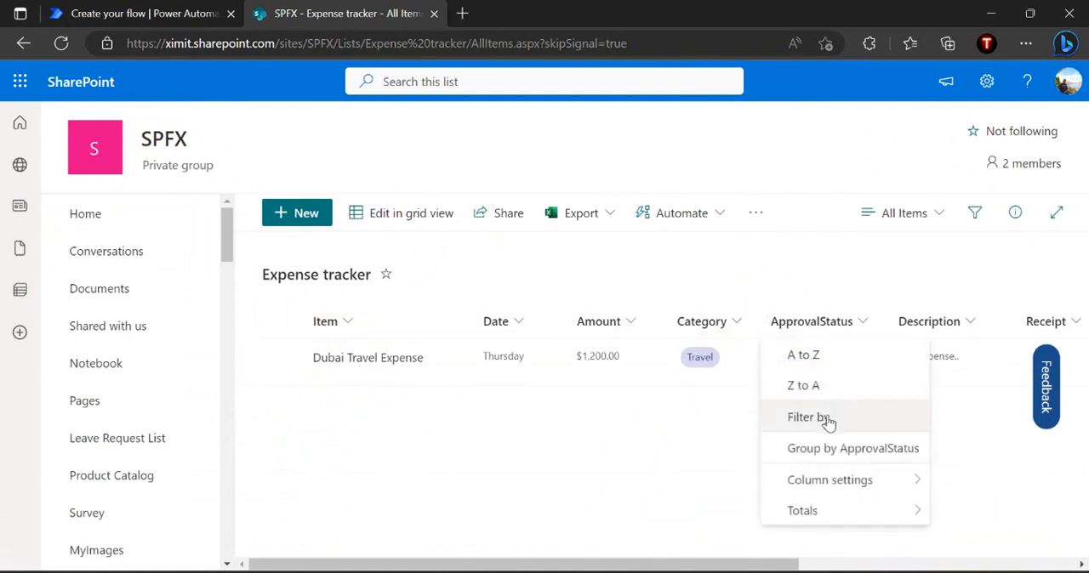
mouse_move(851, 480)
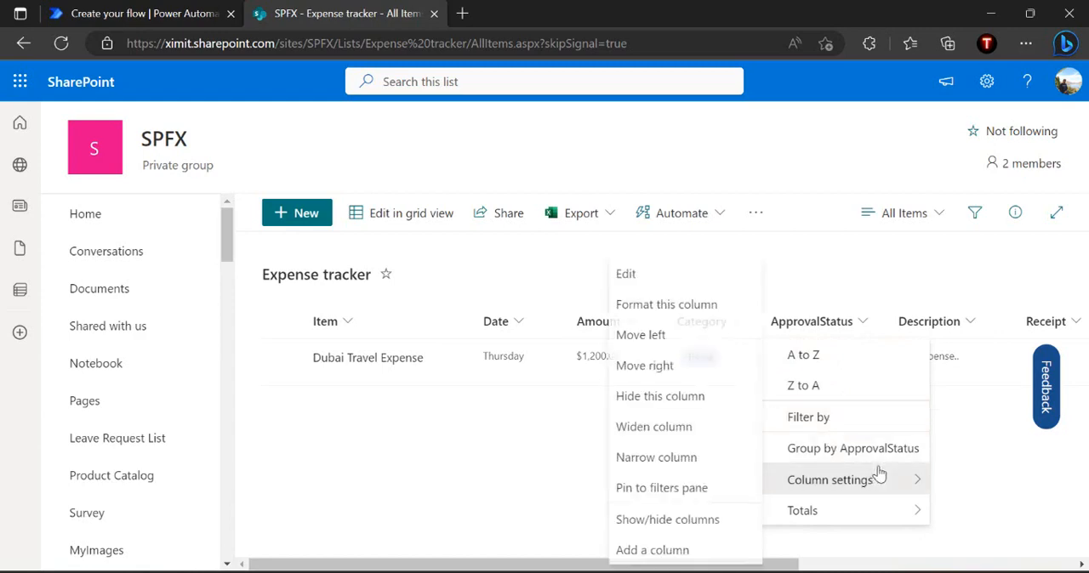
left_click(669, 282)
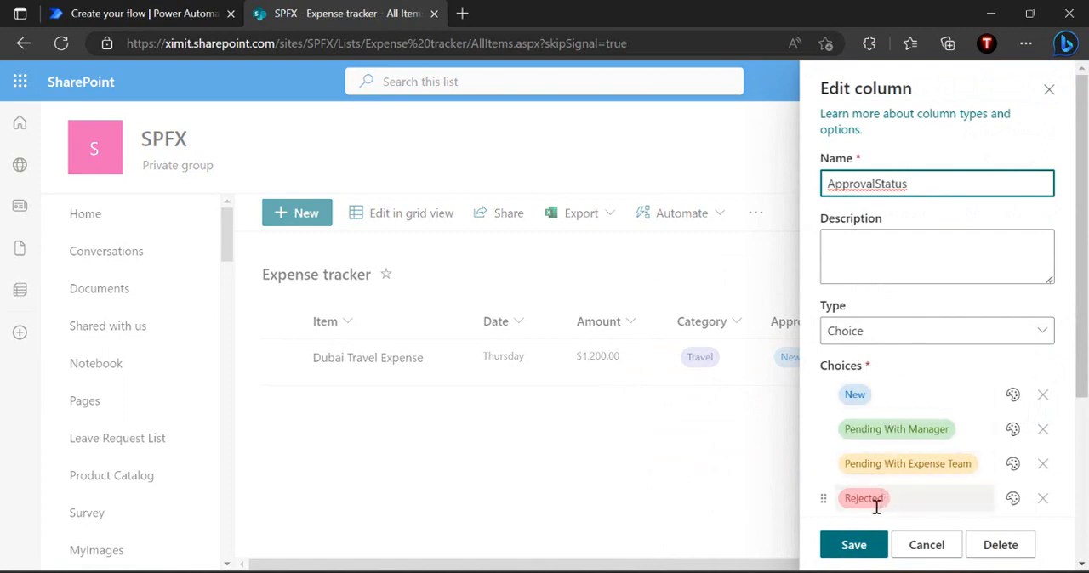
left_click(924, 553)
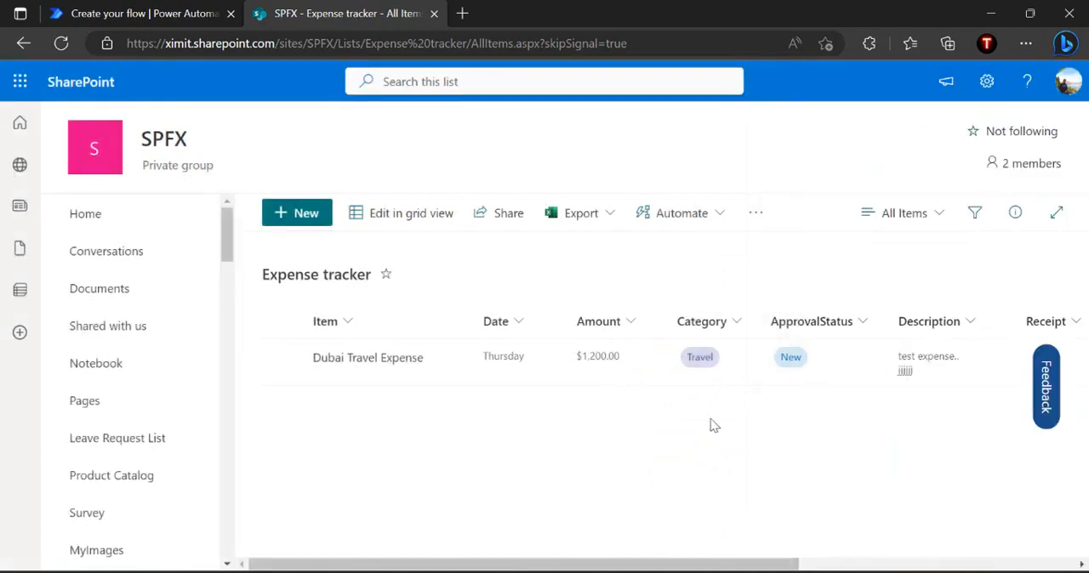
Switch to the Power Automate flow and add the SharePoint trigger "When an item is created or modified"
left_click(163, 10)
type("when item is create")
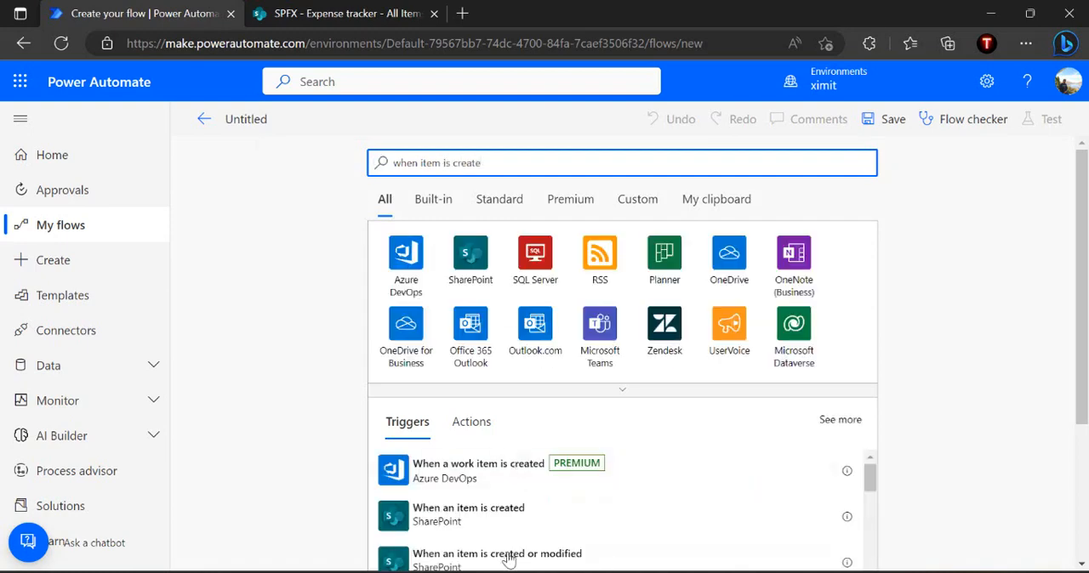
left_click(517, 559)
Set the trigger's site address to the SPFX site and its list name to Expense tracker
left_click(598, 209)
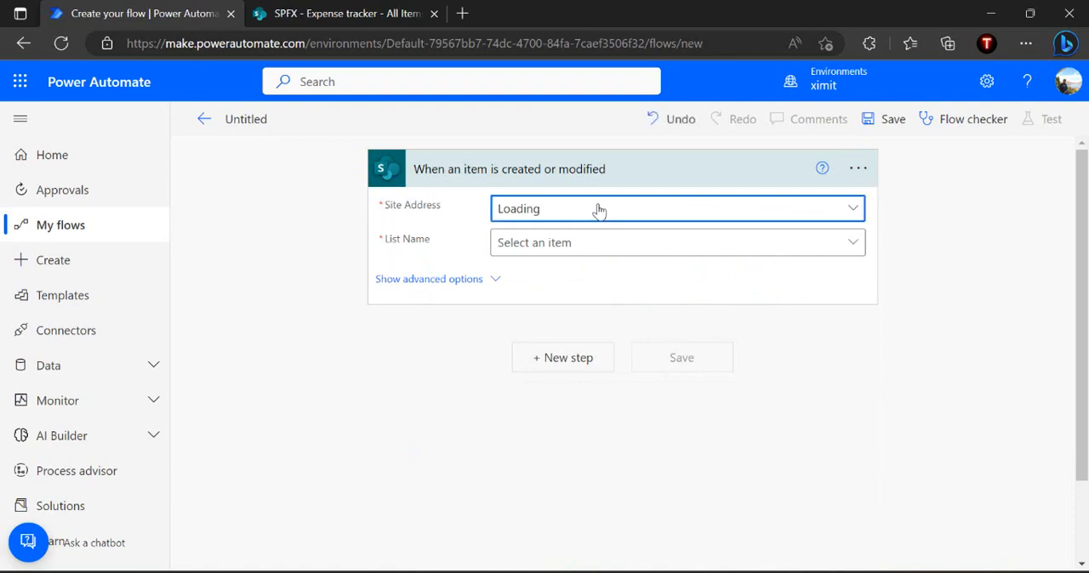
left_click(600, 273)
type("spfx")
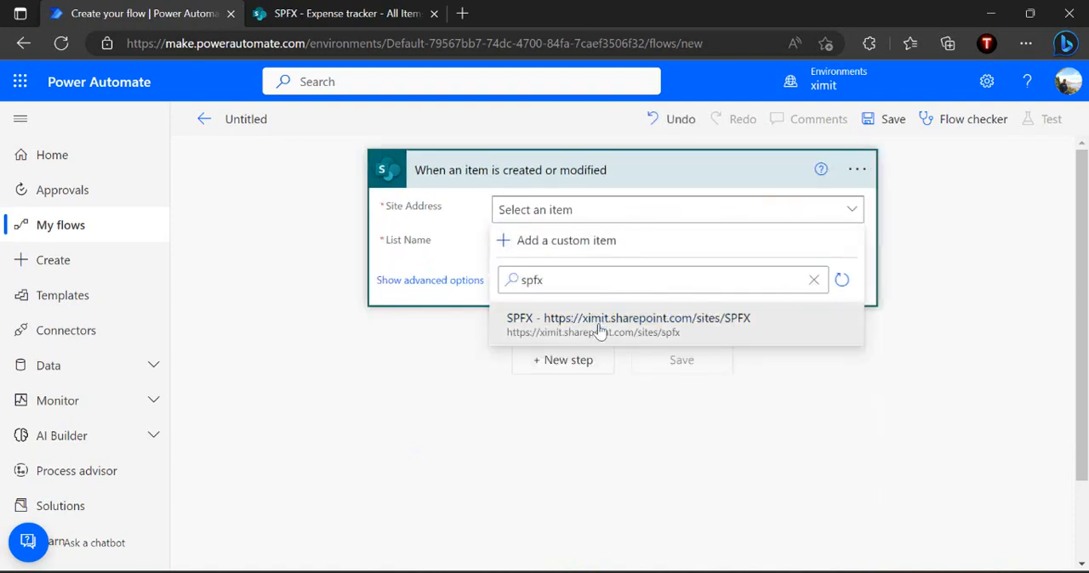
left_click(598, 323)
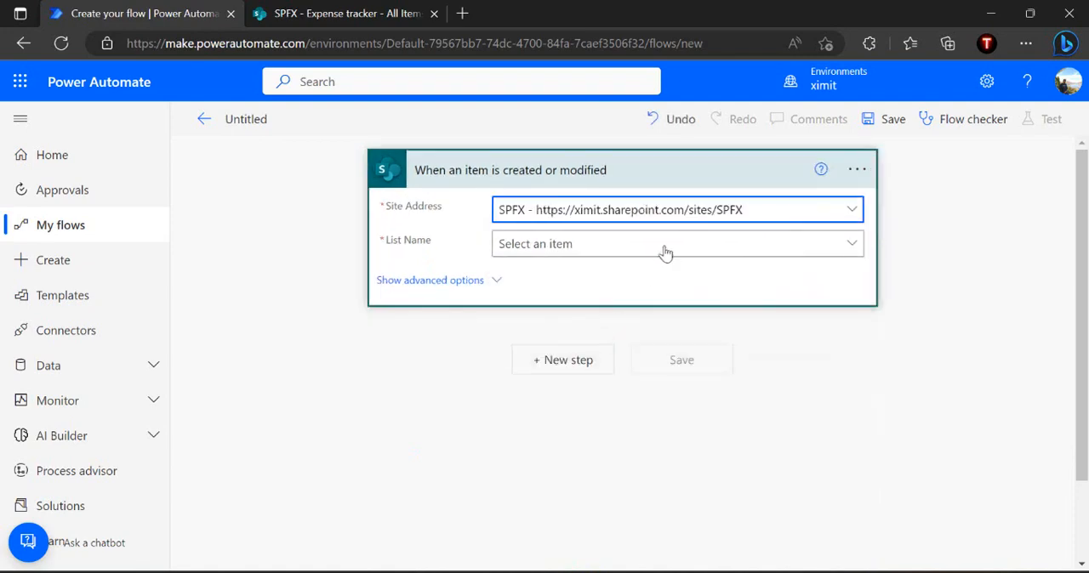
left_click(668, 249)
left_click(605, 308)
type("expres")
key("BackSpace")
key("BackSpace")
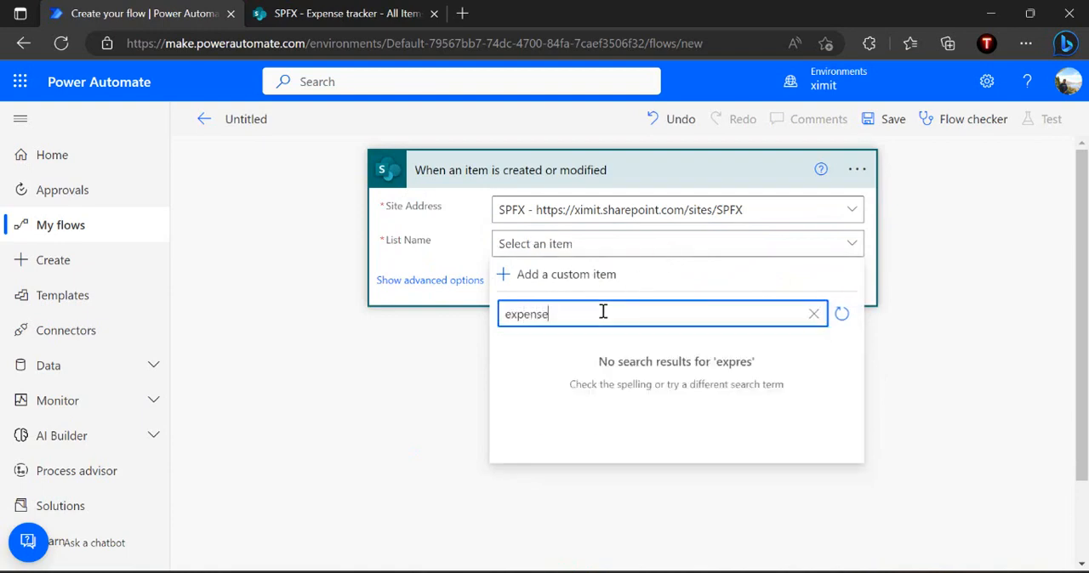
type("ense")
left_click(587, 352)
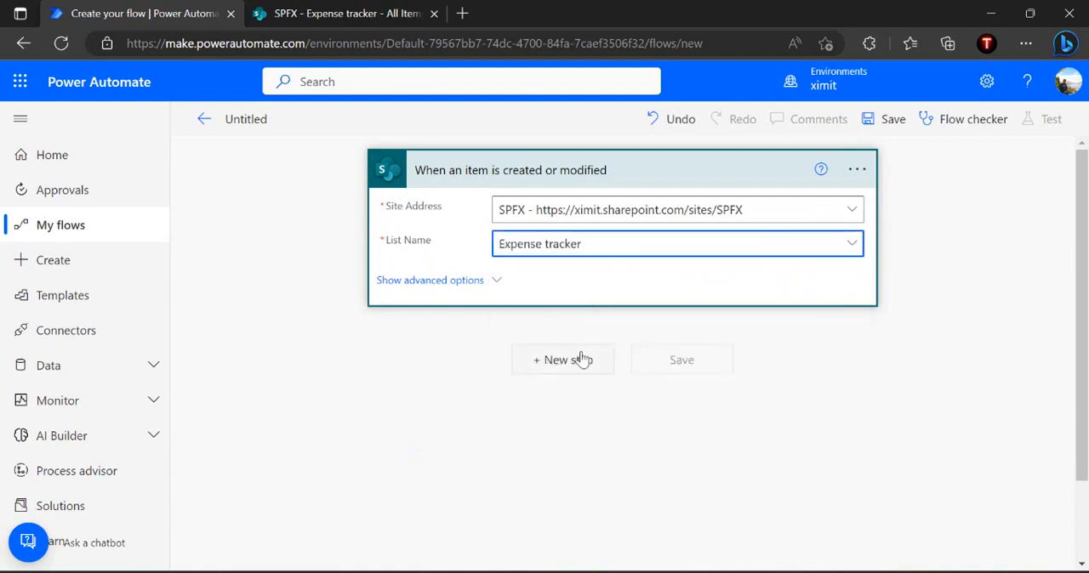
Add an Initialize variable action with the name varState and the type String
left_click(553, 361)
type("initi")
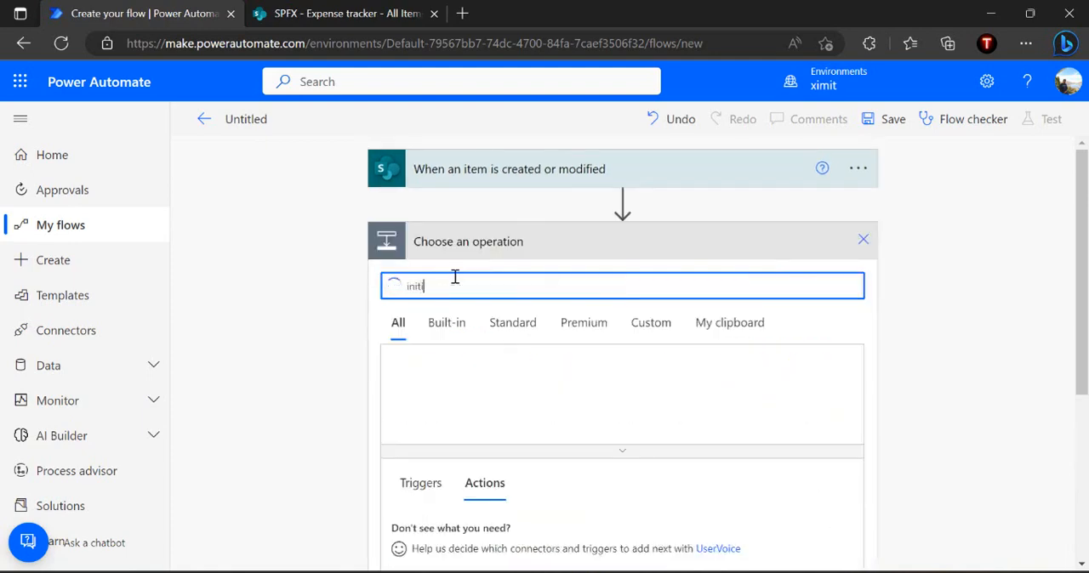
left_click(464, 529)
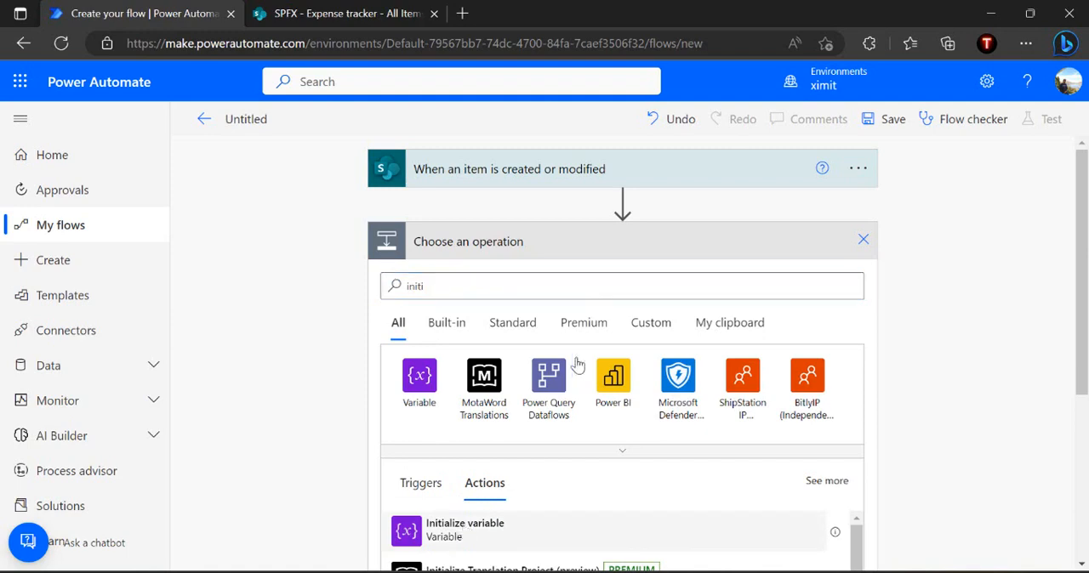
left_click(606, 281)
type("varState")
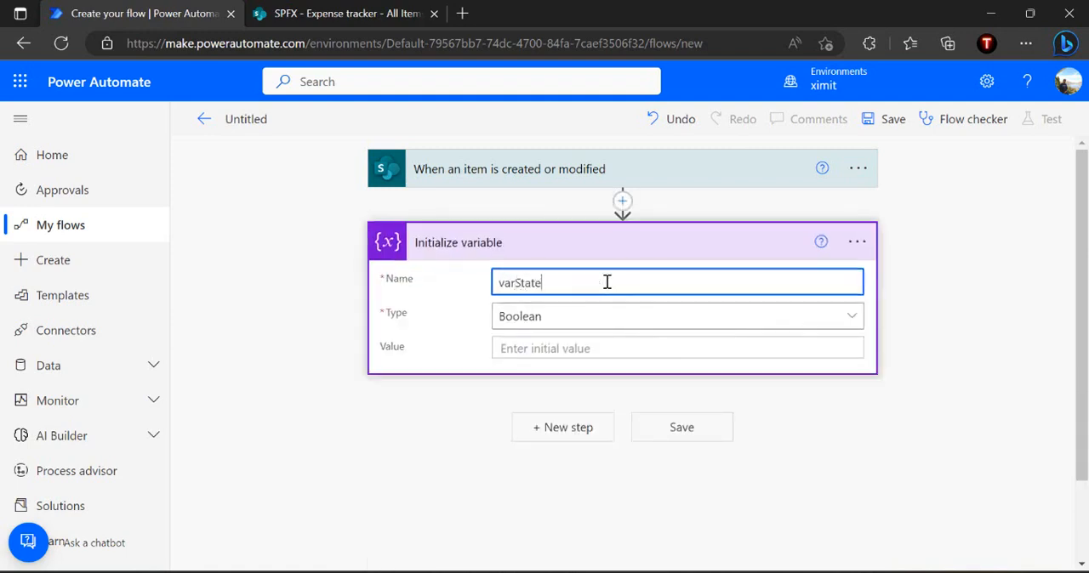
left_click(530, 321)
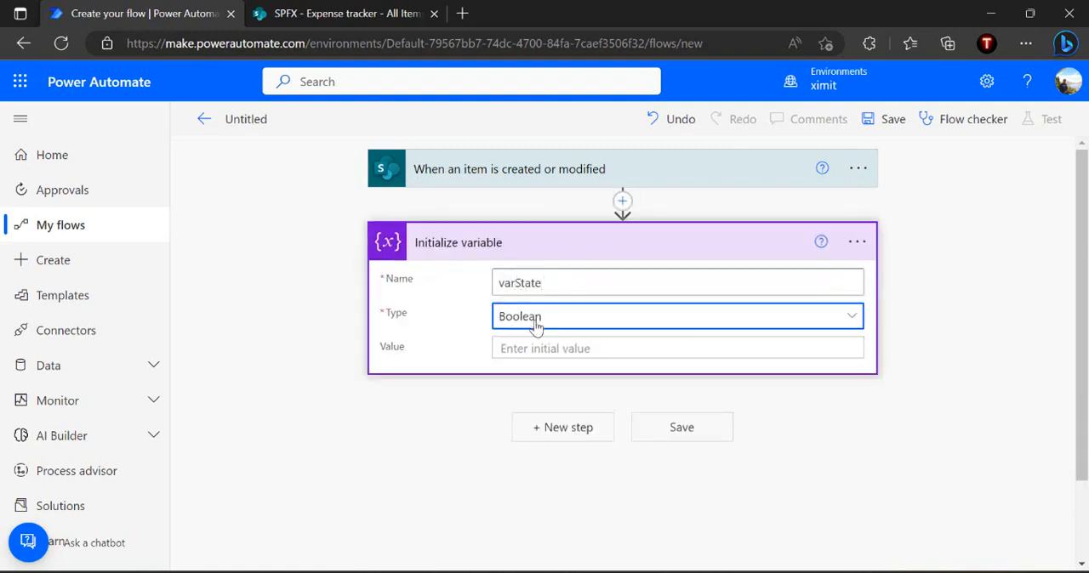
left_click(536, 557)
left_click(1079, 268)
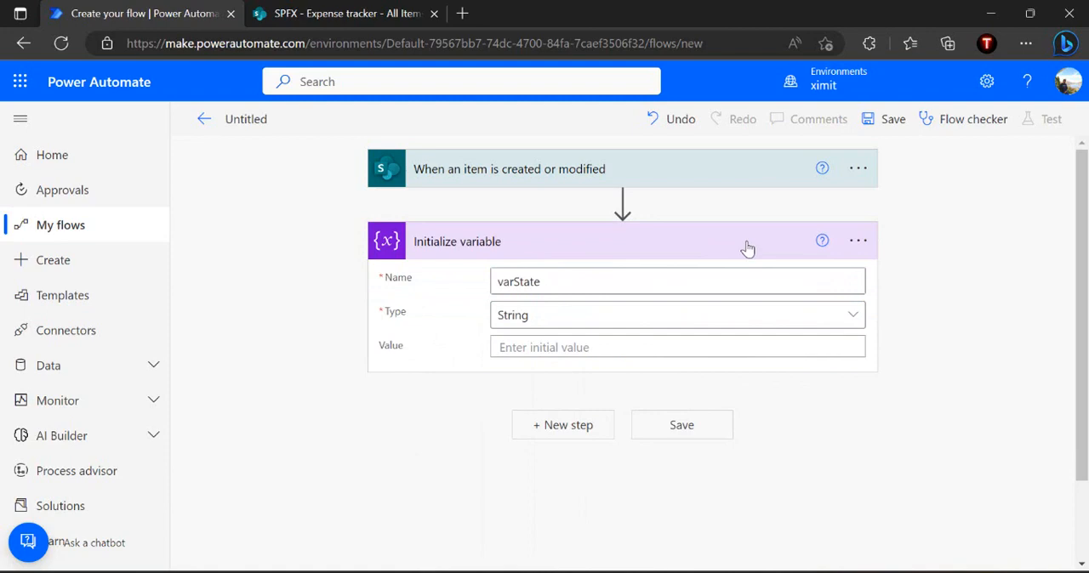
Add a Switch control action below the Initialize variable action
left_click(564, 425)
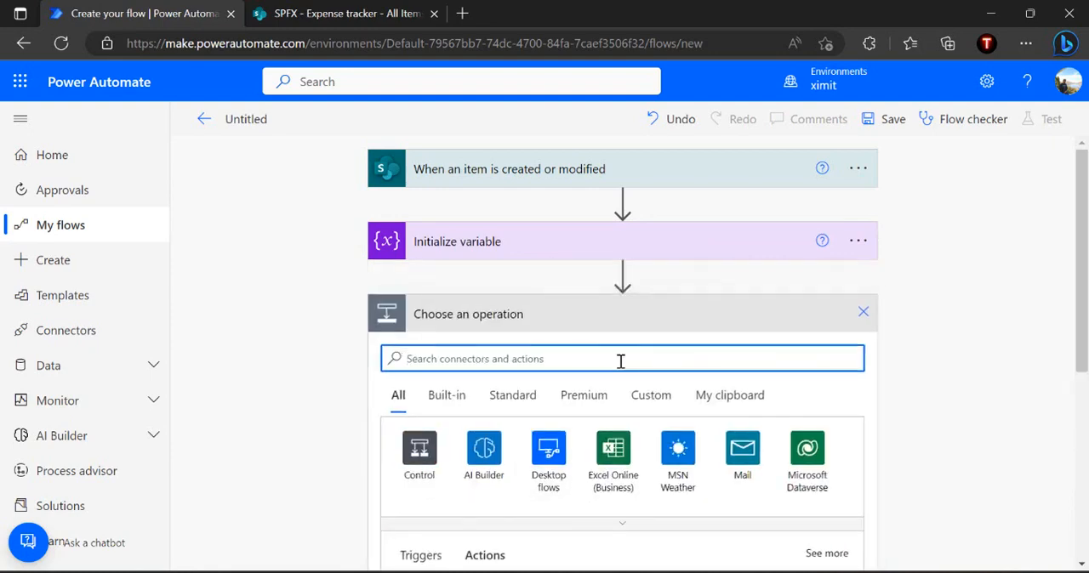
type("swt")
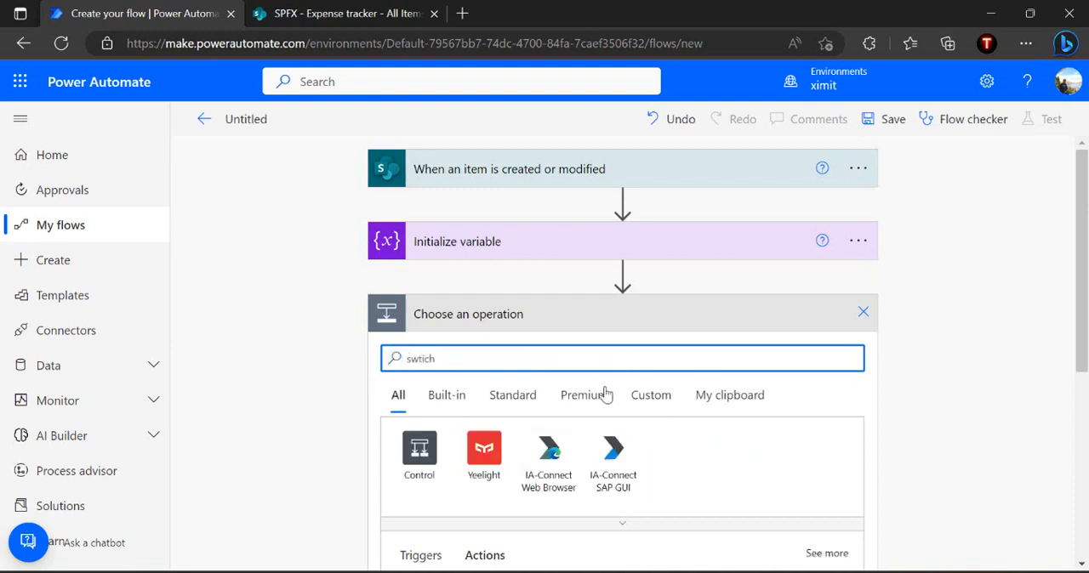
type("ich")
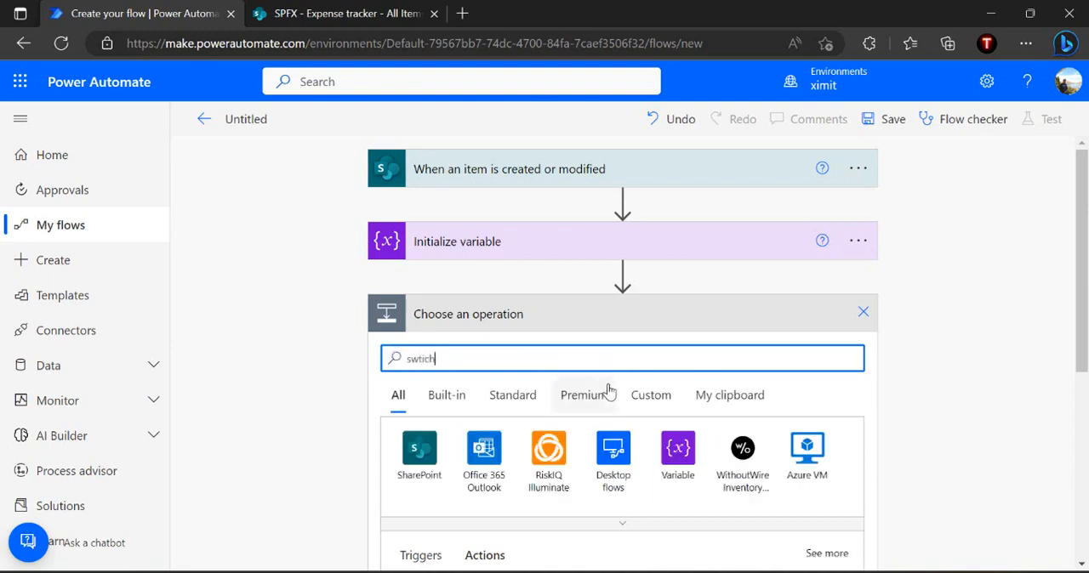
left_click(1082, 564)
left_click(573, 506)
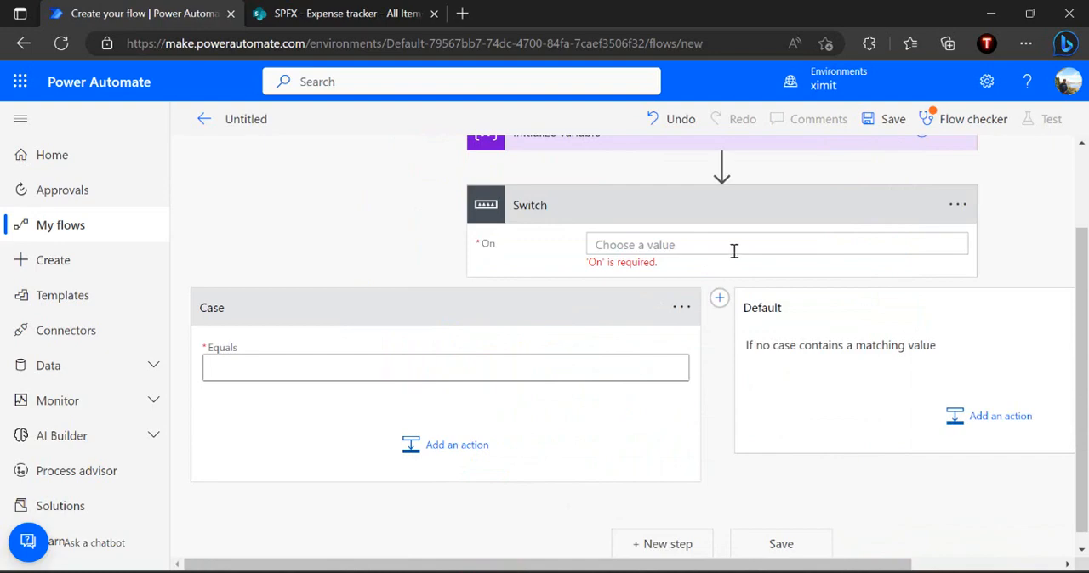
Set the Switch's On value to the varState variable from the dynamic values
left_click(718, 251)
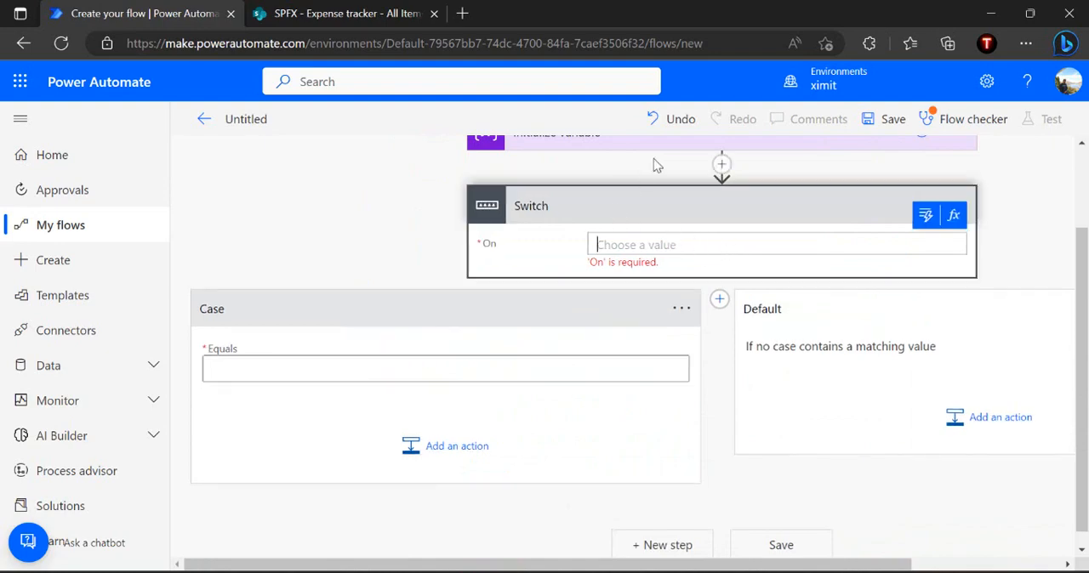
left_click(926, 216)
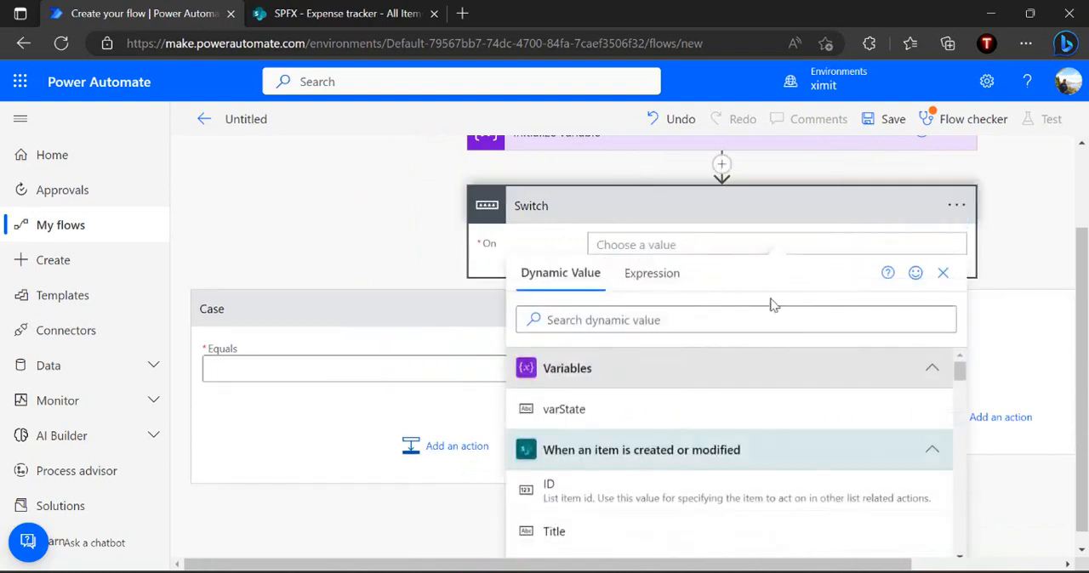
left_click(593, 415)
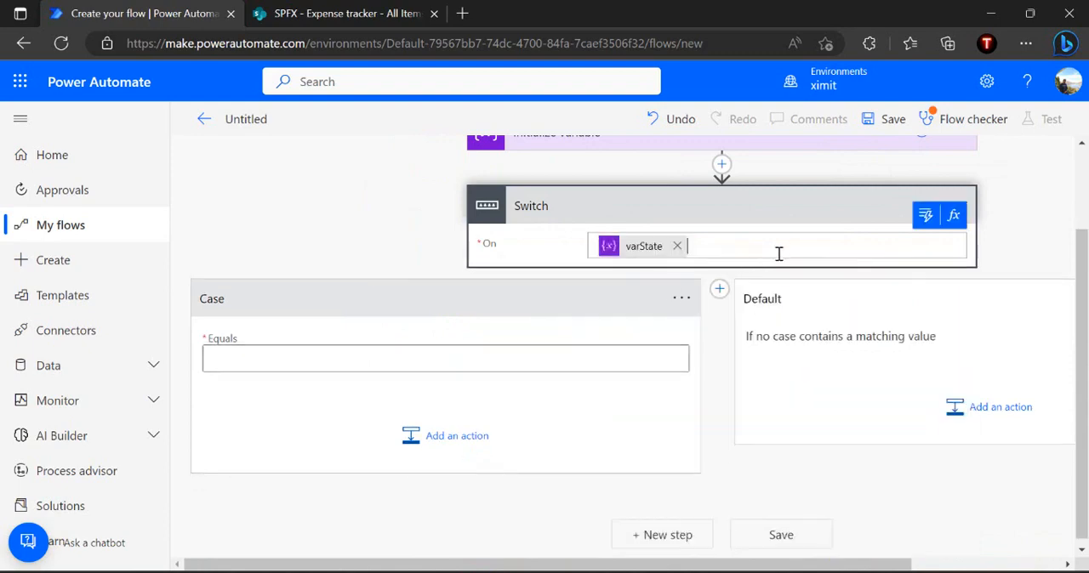
Consult the State Machine Workflow slide in PowerPoint and set the Switch case's Equals value to Flow Started
left_click(411, 359)
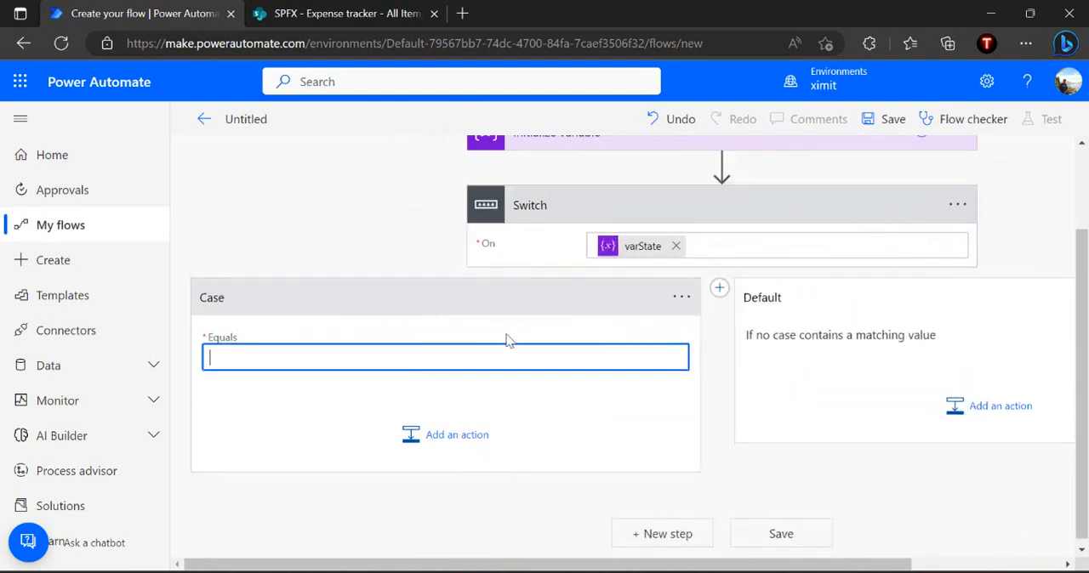
key("alt+Tab")
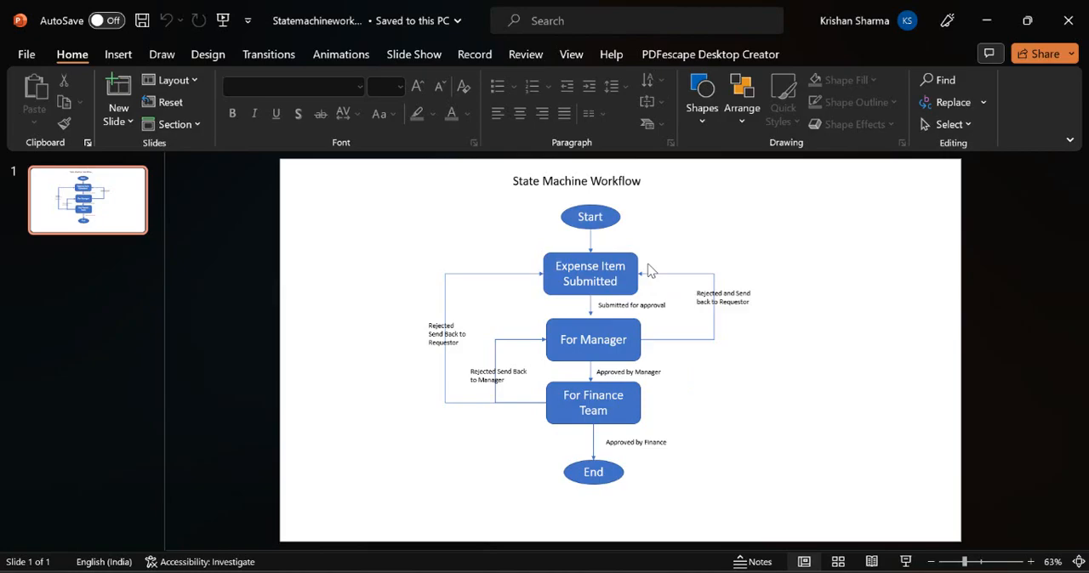
key("alt+Tab")
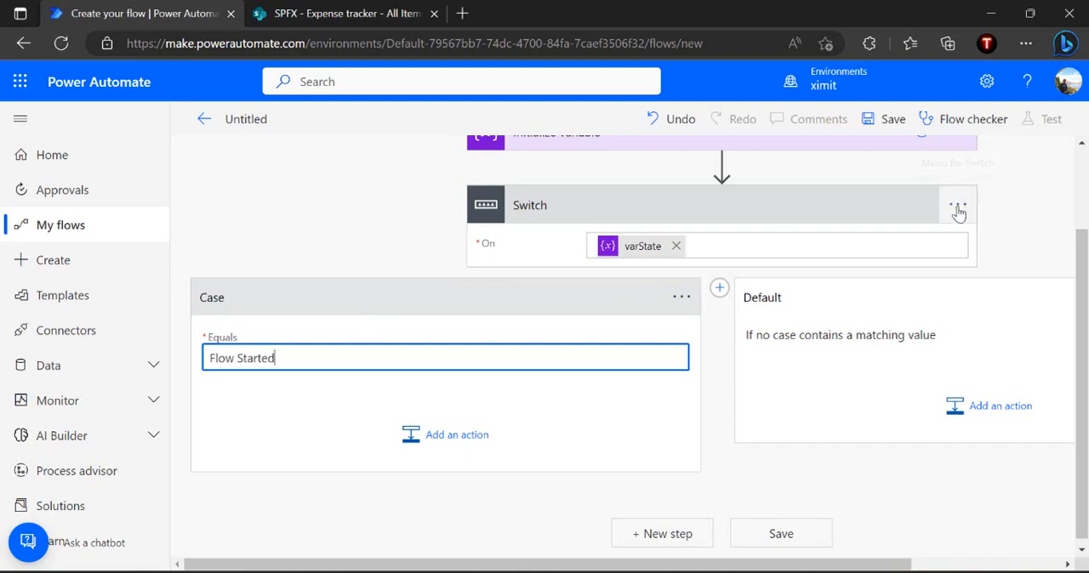
Copy the case's Flow Started text into the initial value of varState and collapse the Initialize variable action
scroll(377, 292, "up", 1)
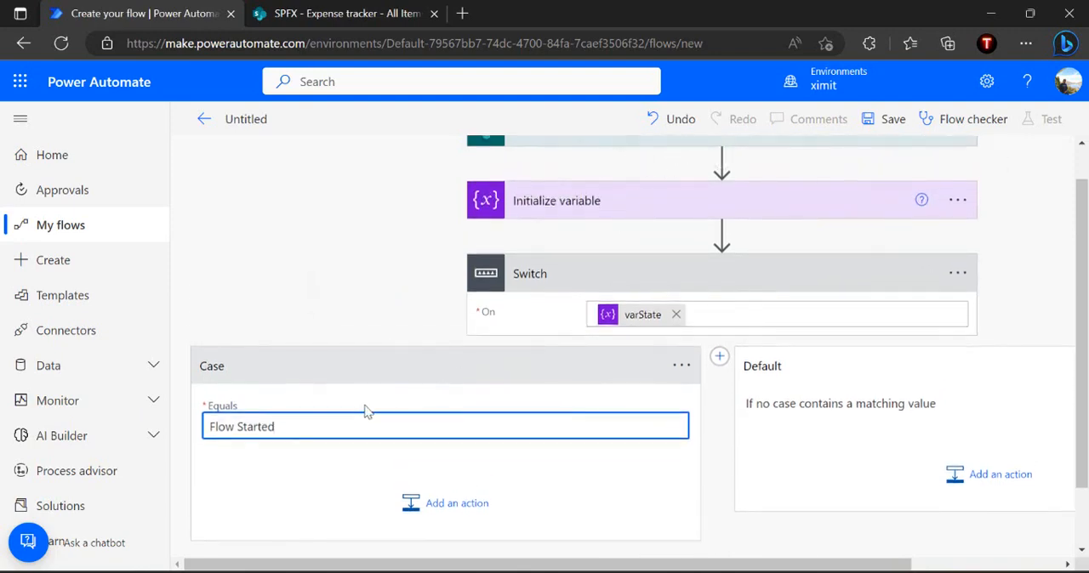
key("ctrl+a")
key("ctrl+c")
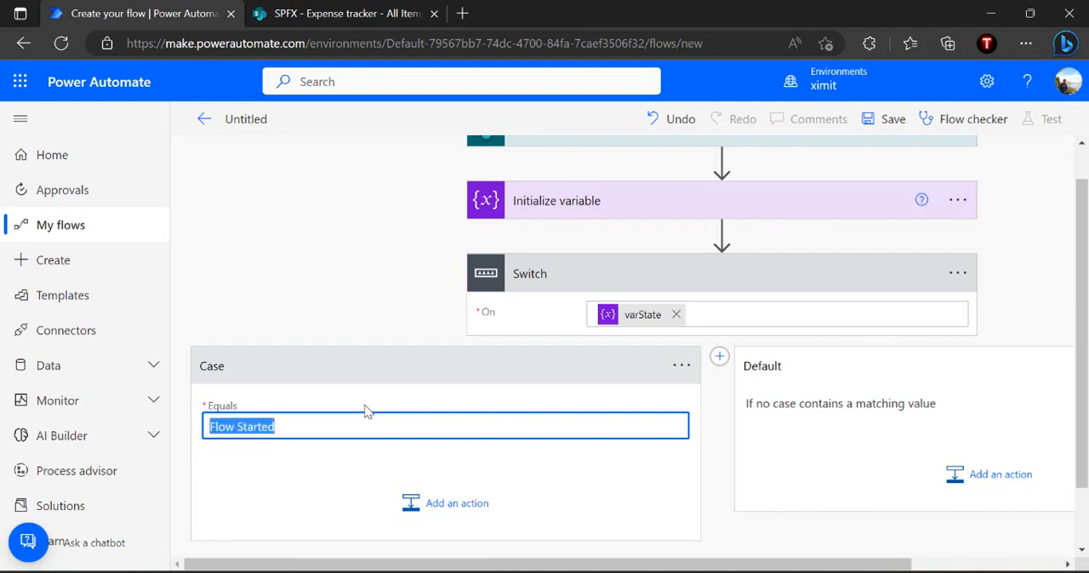
left_click(624, 213)
left_click(637, 309)
key("ctrl+v")
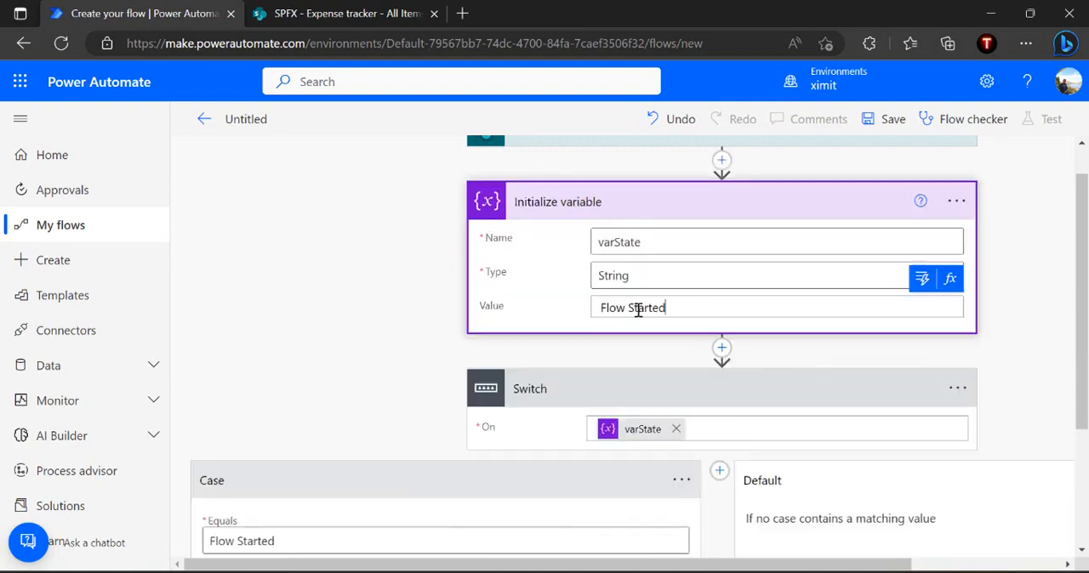
left_click(649, 198)
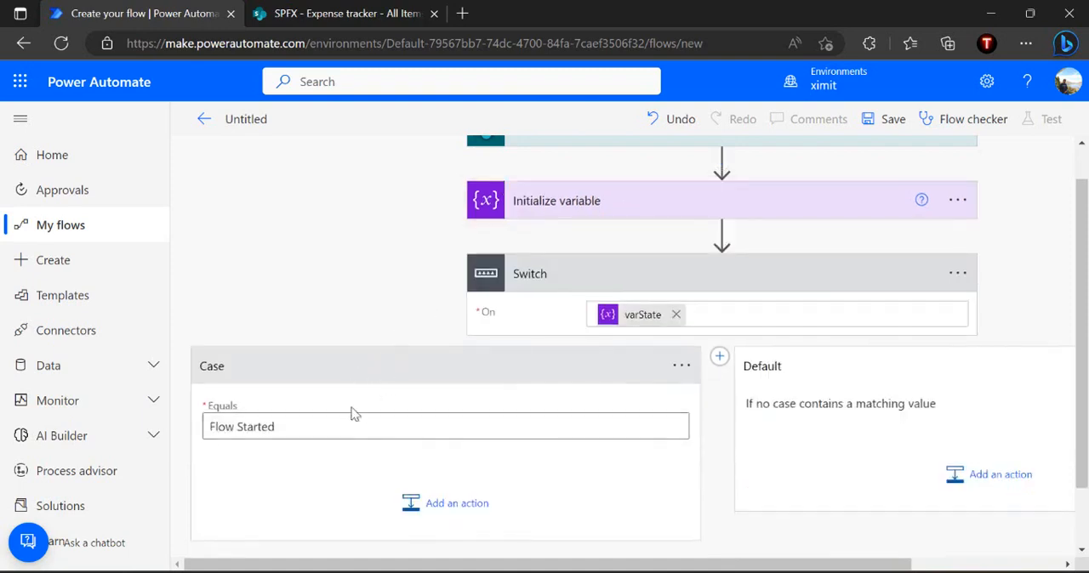
Rename the Flow Started case to "State - Expense Submitted"
left_click(684, 367)
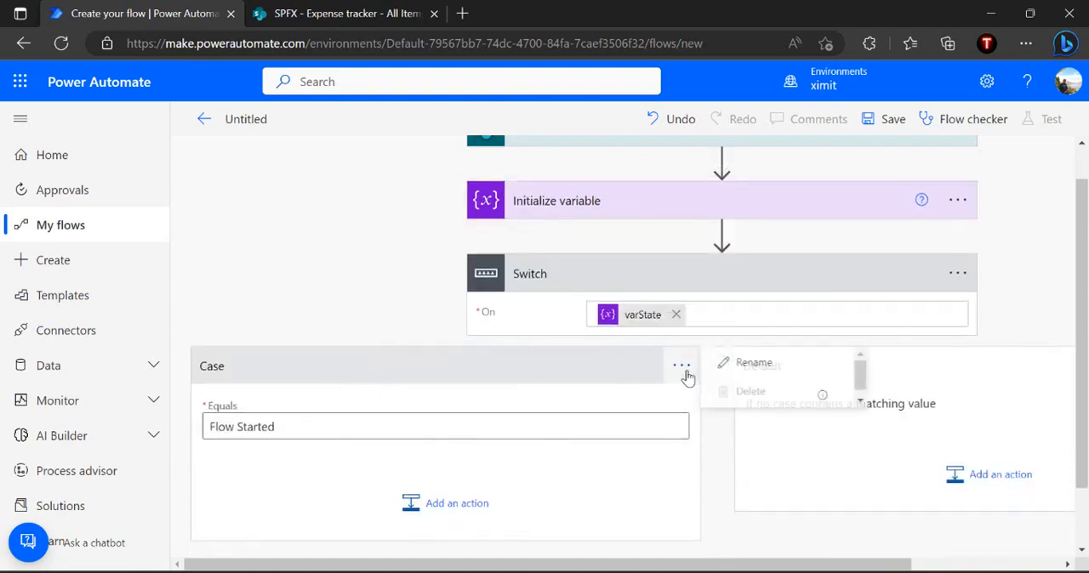
left_click(755, 363)
type("State")
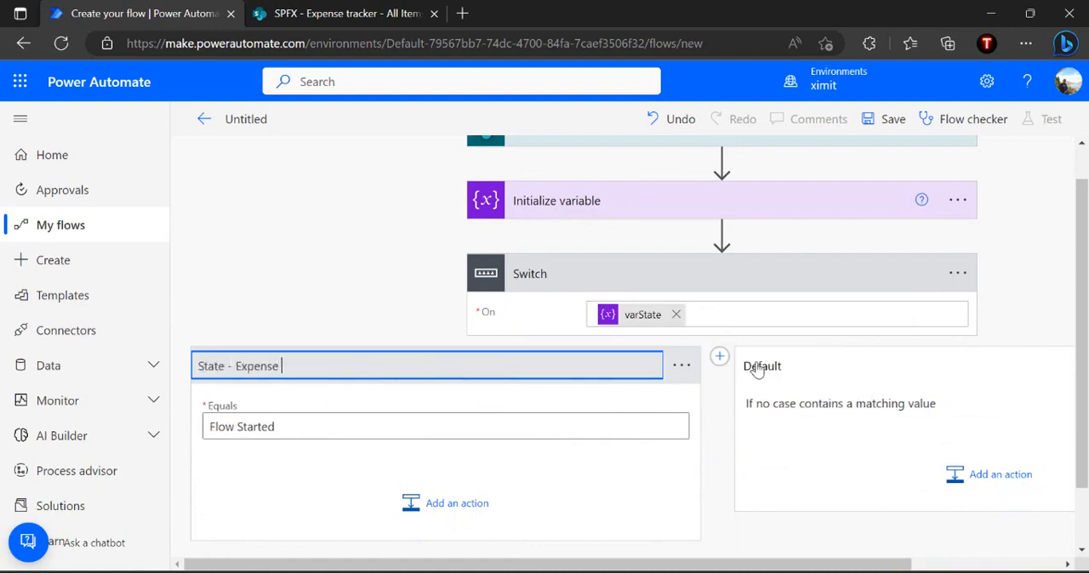
type("- Expense Submitted")
left_click(724, 415)
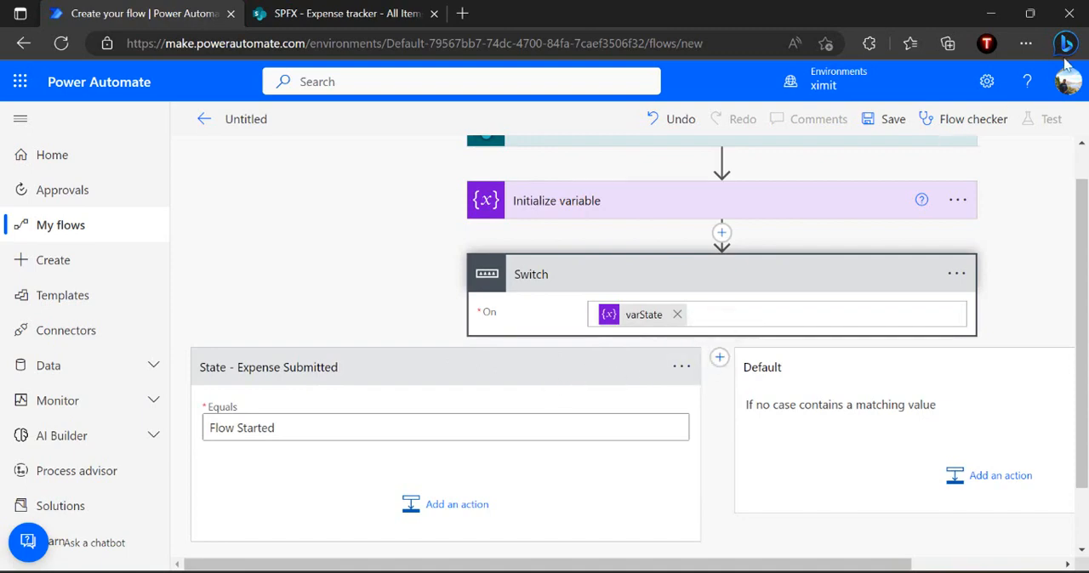
Reduce the browser page zoom to 80% and add a second case to the Switch
left_click(1027, 44)
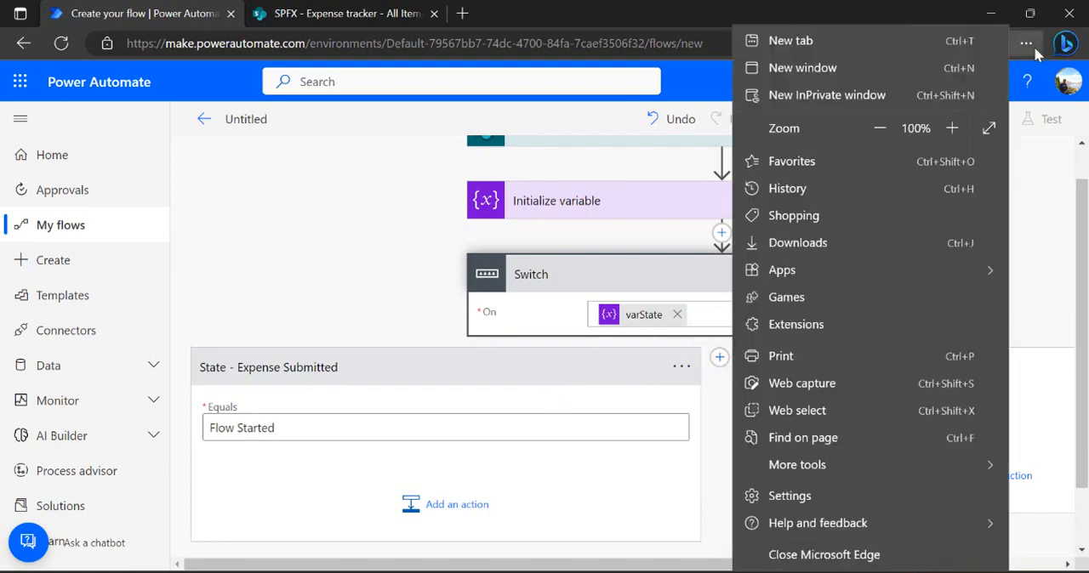
left_click(878, 127)
left_click(878, 128)
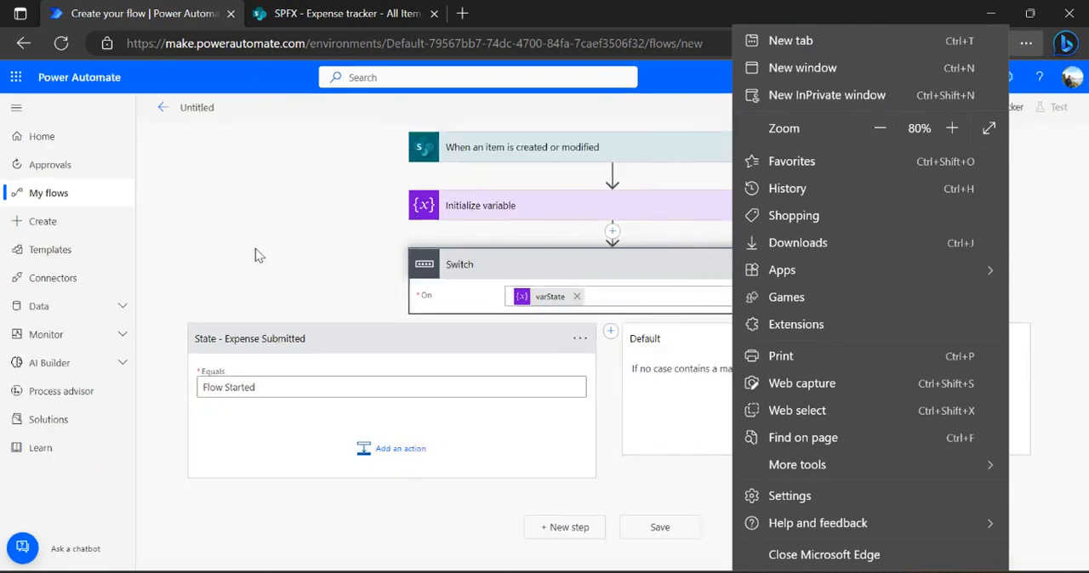
left_click(319, 268)
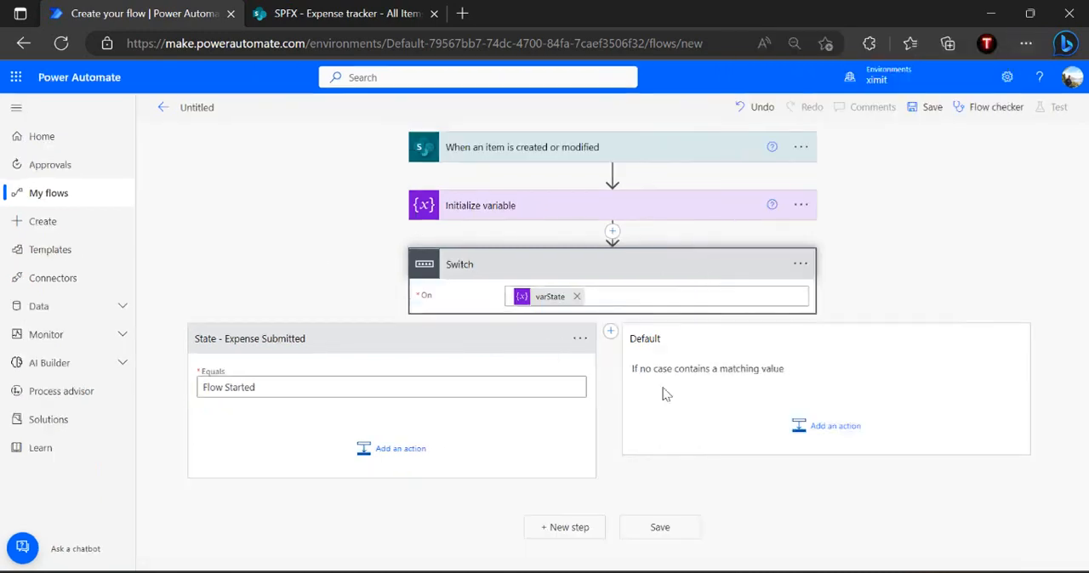
left_click(611, 332)
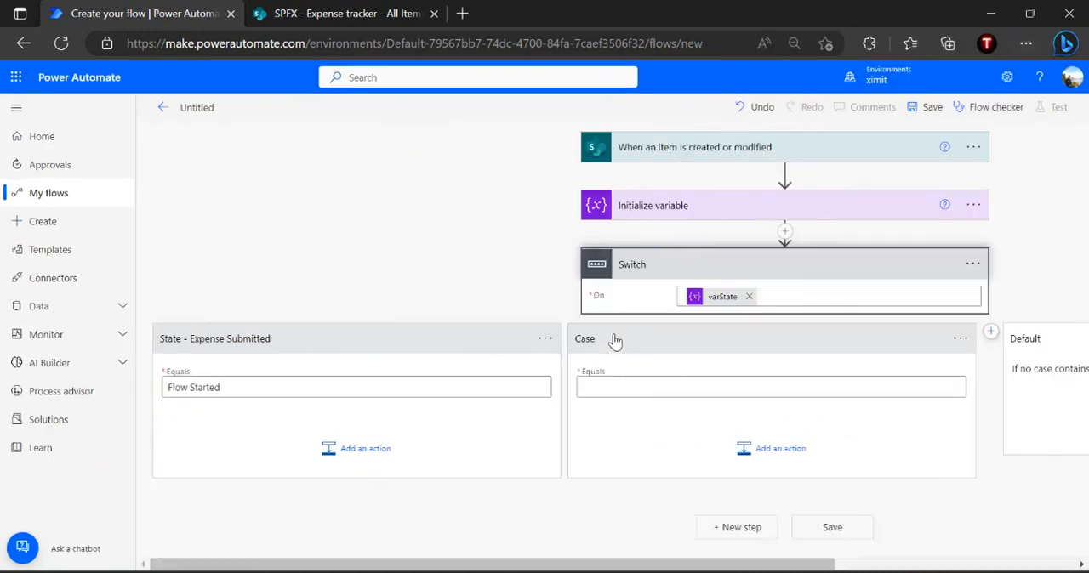
Rename the second Switch case to "State - Pending with Manager" and set its Equals value to Pending With Manager
left_click(958, 344)
left_click(894, 339)
type("State - Pending with Manage")
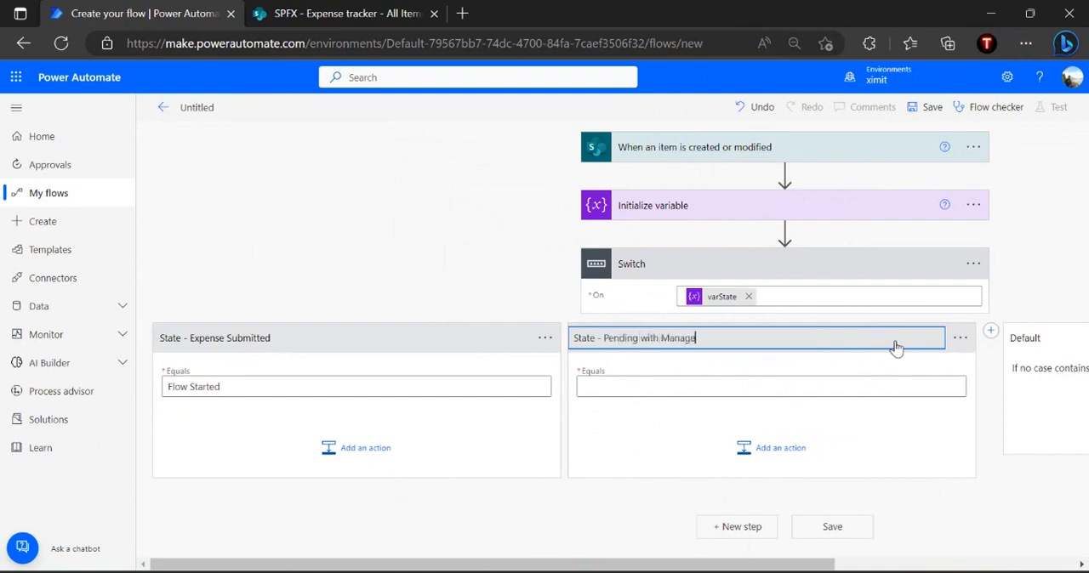
type("r")
left_click(744, 386)
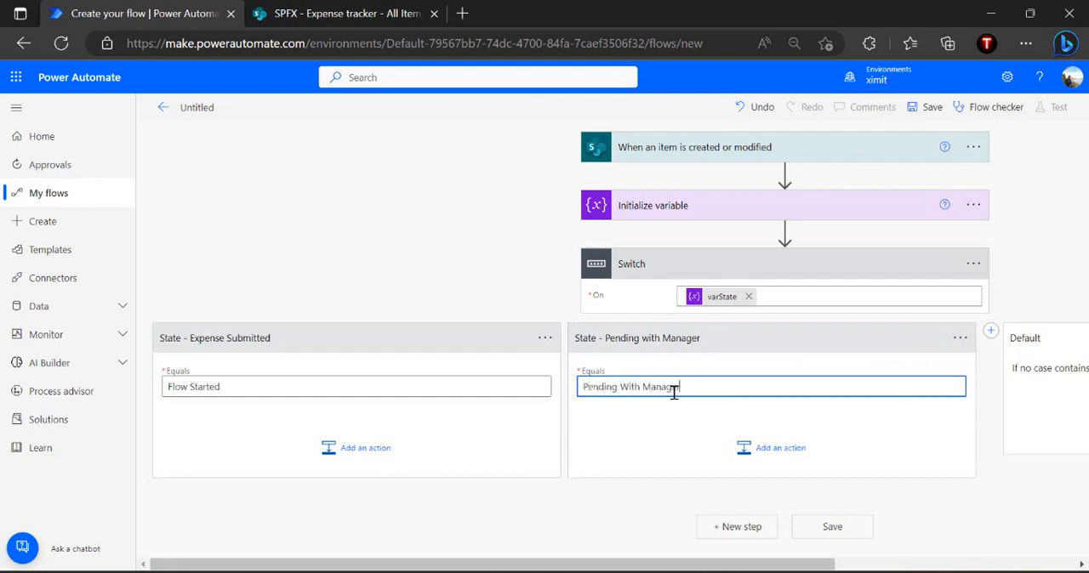
left_click(680, 428)
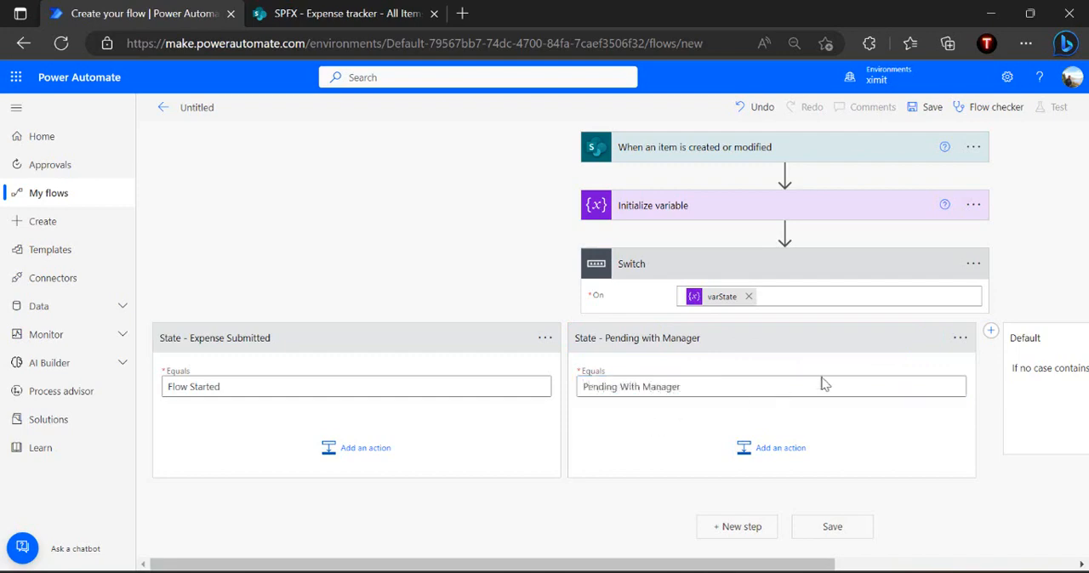
Add a third Switch case named "State - Pending with Finance Team" with its Equals value set to Pending With Expense Team
left_click(990, 331)
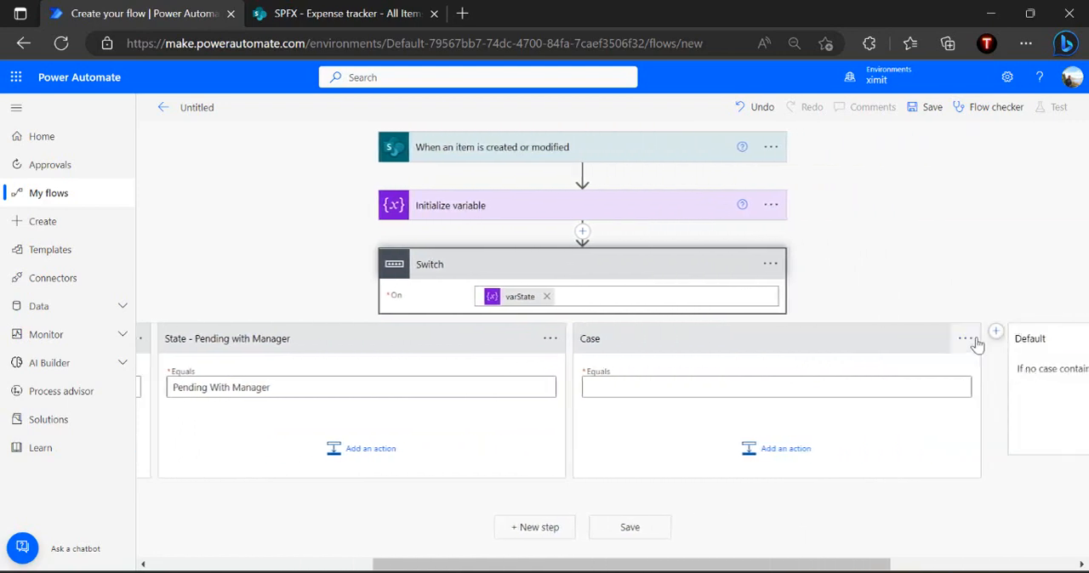
left_click(975, 339)
left_click(914, 343)
type("State")
key("BackSpace")
type("te")
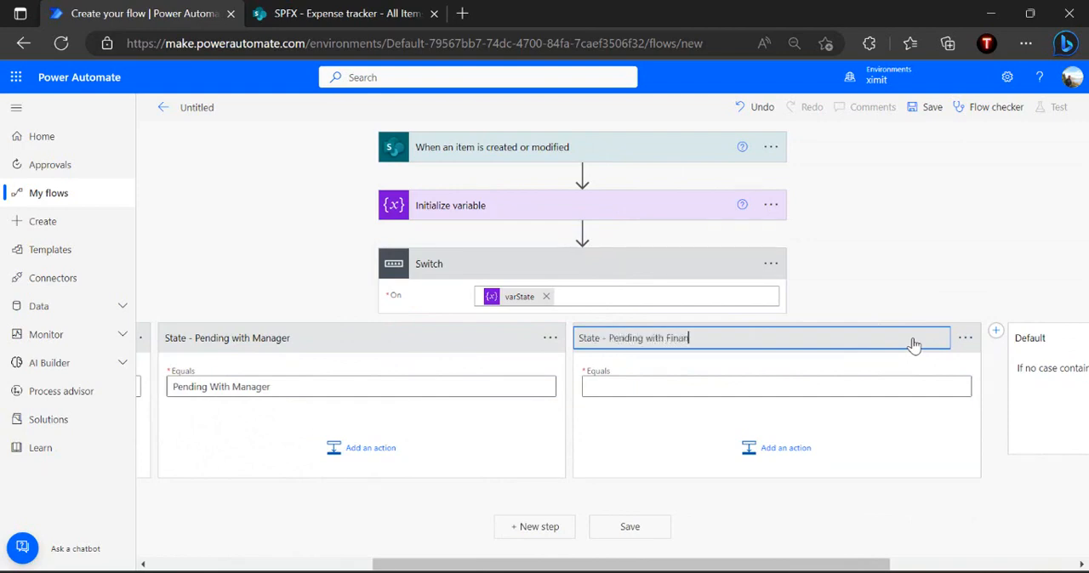
left_click(765, 384)
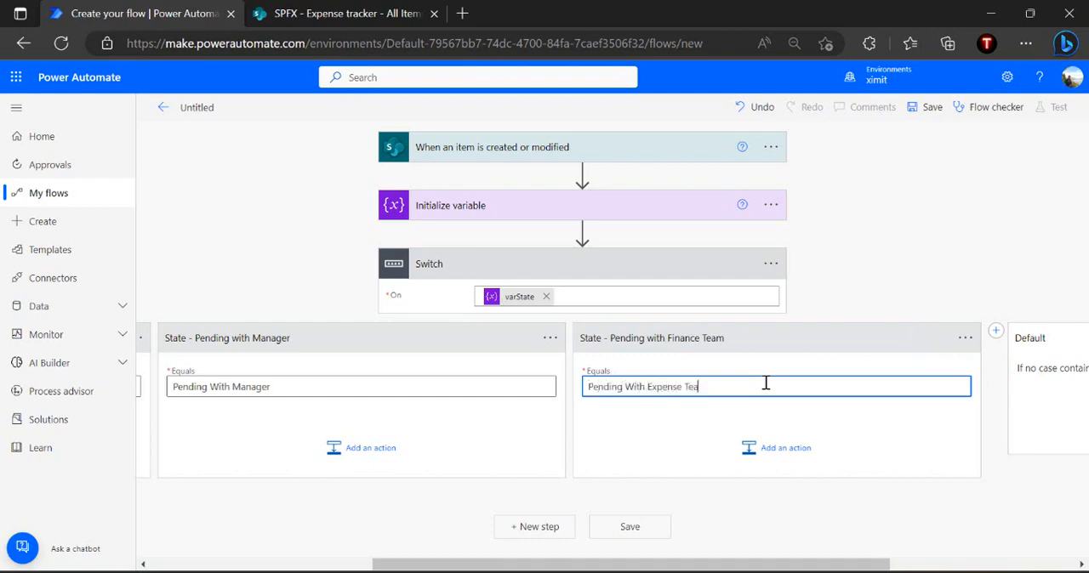
left_click(676, 423)
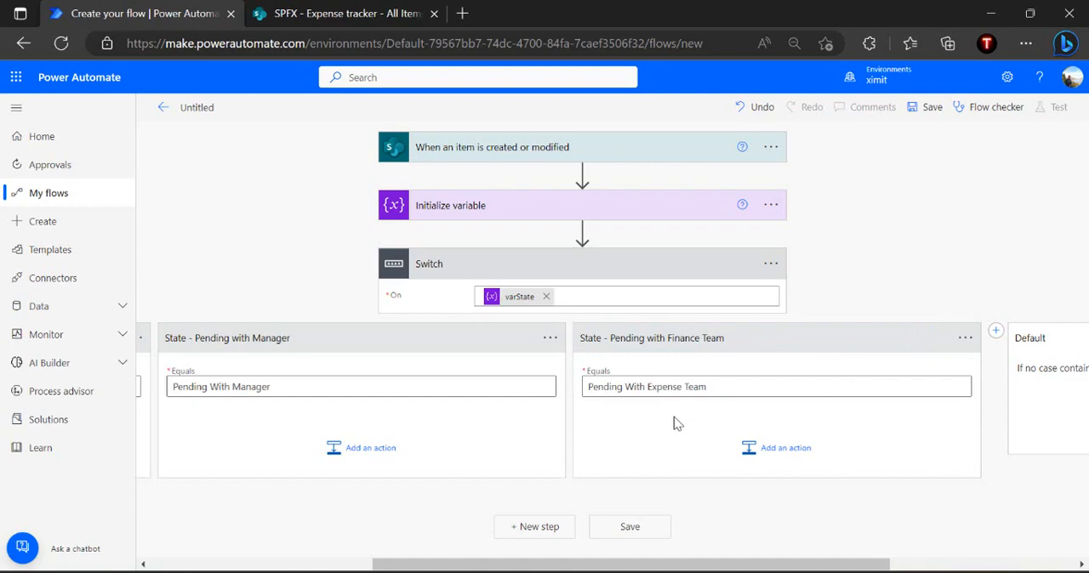
Review the Switch and its state cases at a smaller page zoom and return the zoom to 80%
scroll(653, 355, "left", 1)
scroll(655, 360, "left", 5)
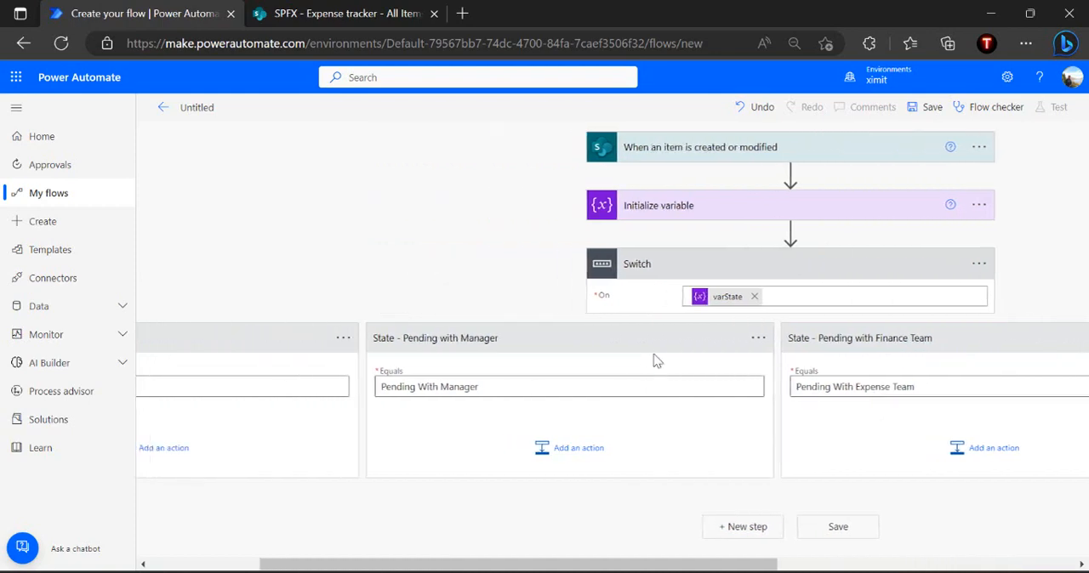
left_click(1025, 43)
left_click(885, 125)
left_click(885, 126)
left_click(264, 228)
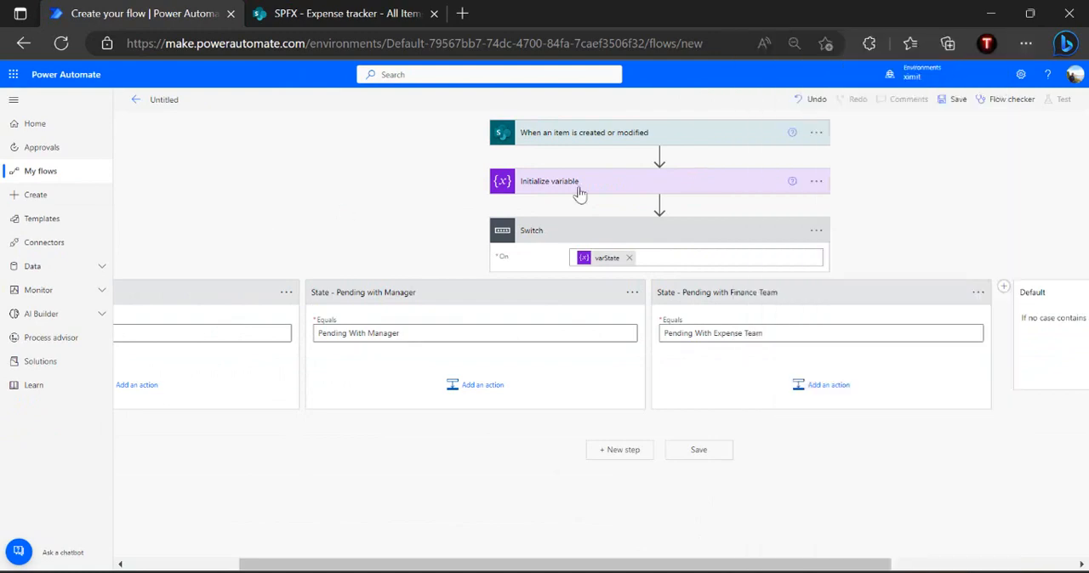
left_click(683, 207)
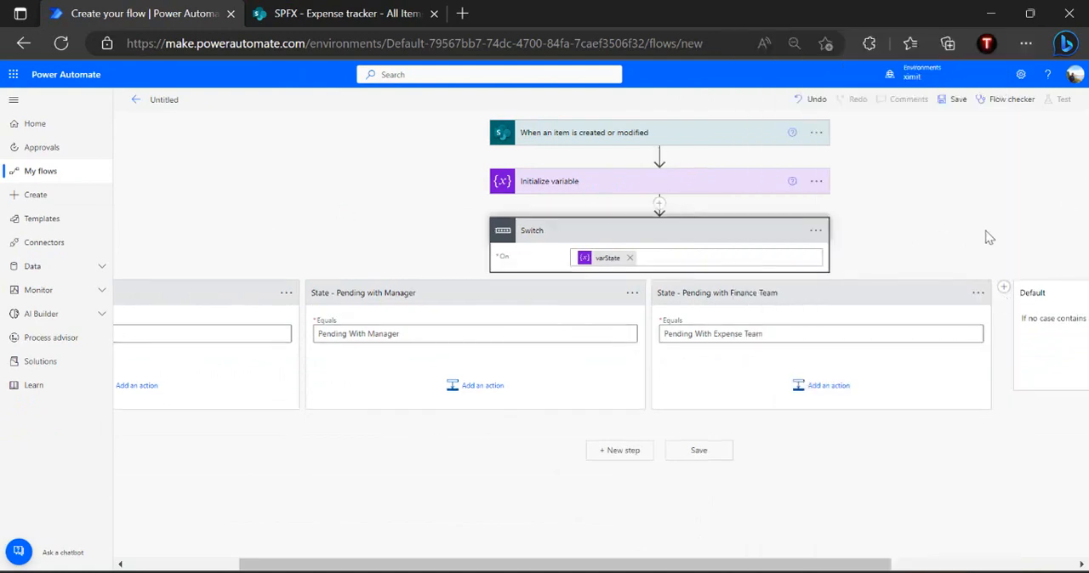
scroll(989, 237, "left", 3)
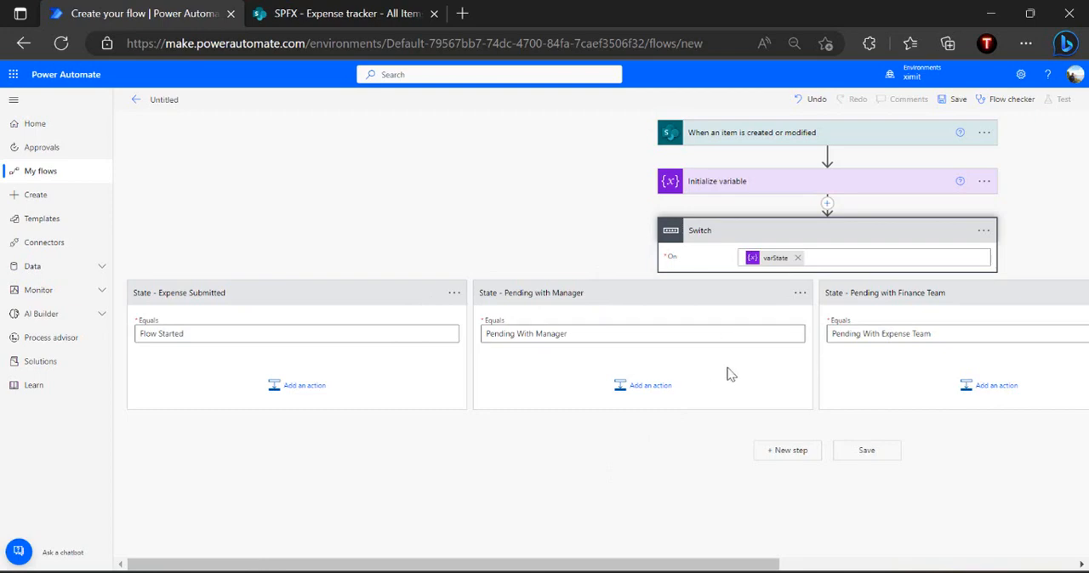
key("alt+f")
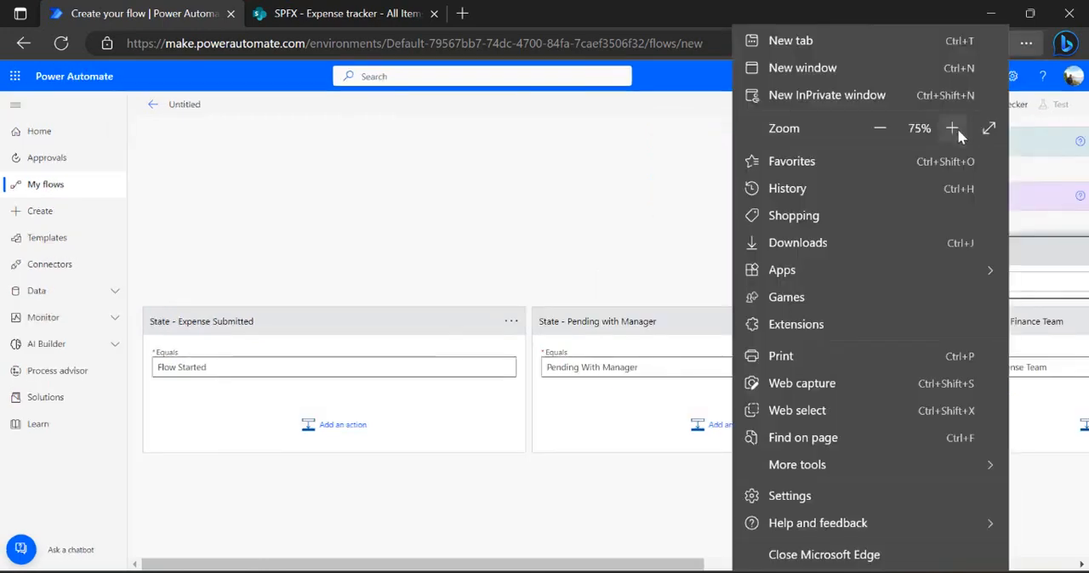
left_click(953, 128)
left_click(476, 243)
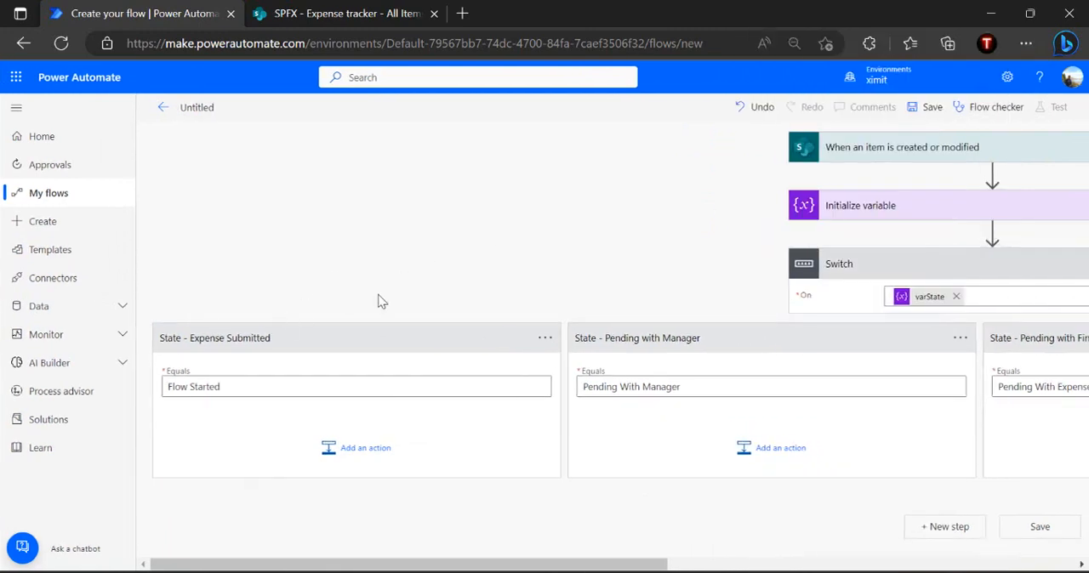
Add a Set variable action to the State - Expense Submitted case
left_click(365, 449)
type("se")
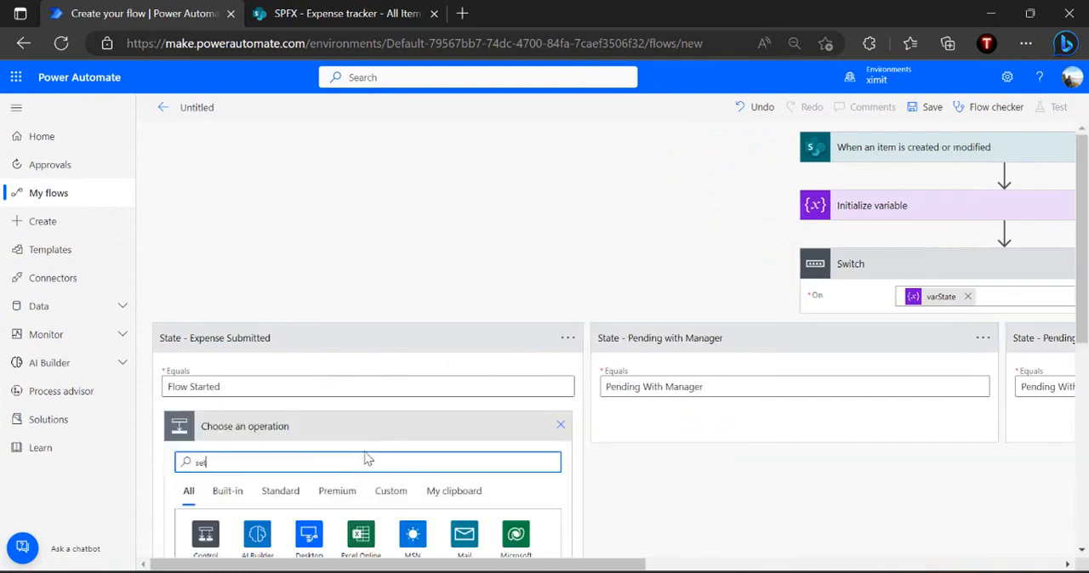
type("t variable")
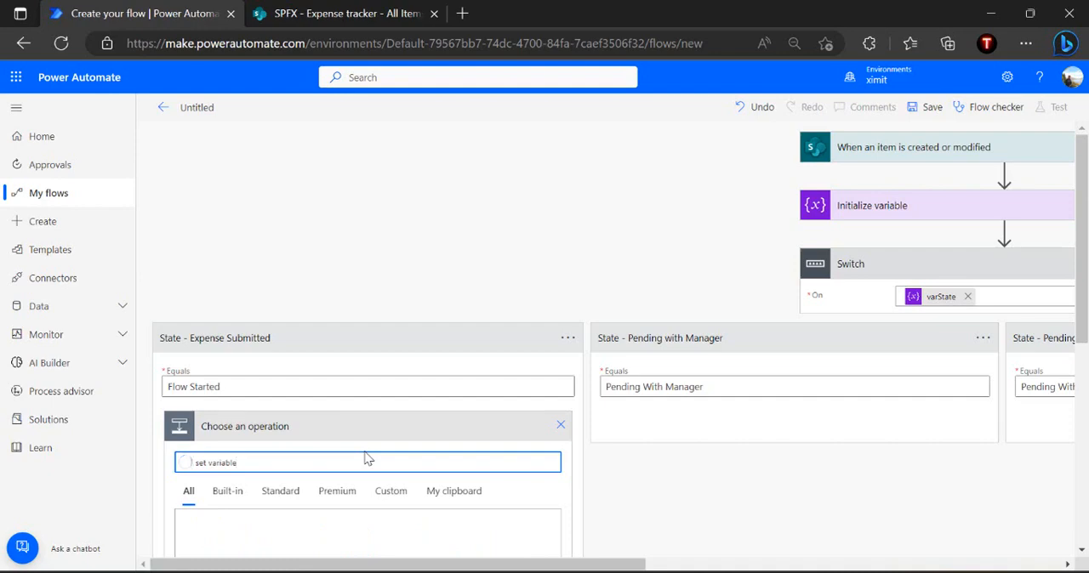
scroll(366, 455, "down", 2)
left_click(274, 483)
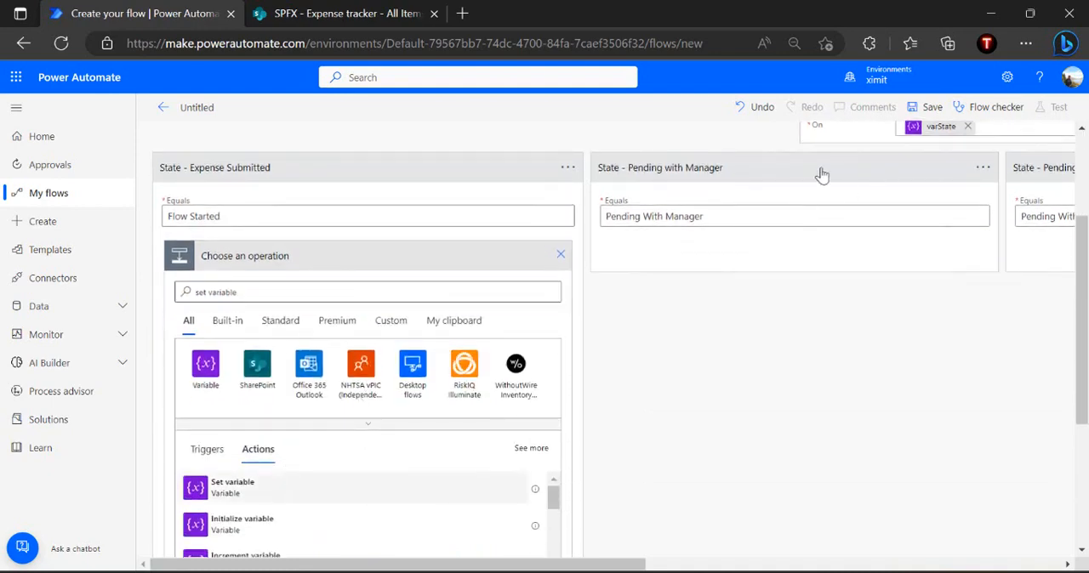
Configure the Set variable action to set varState to Pending With Manager
left_click(439, 368)
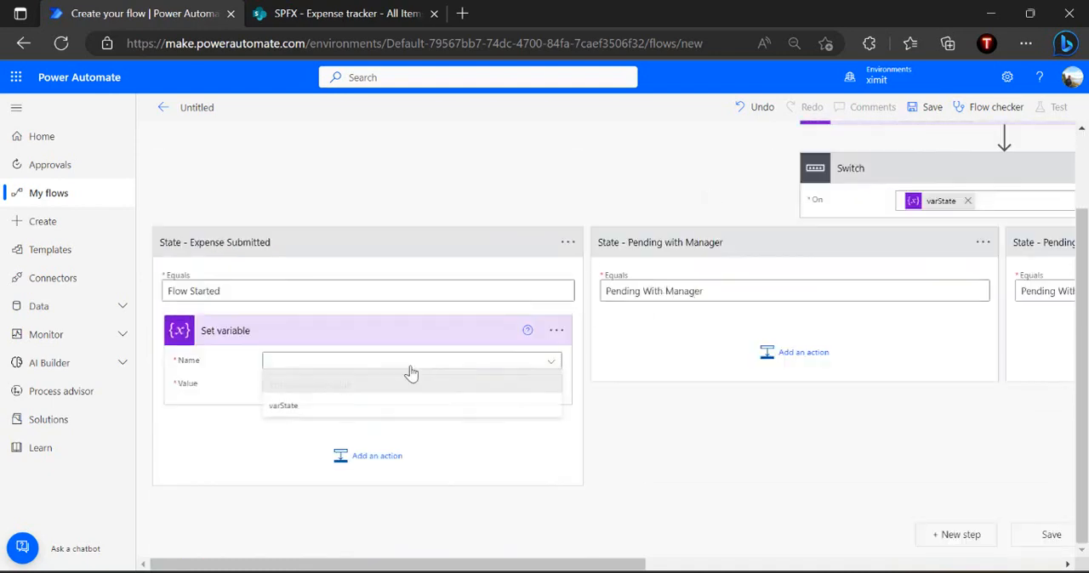
left_click(284, 406)
left_click(363, 384)
type("P")
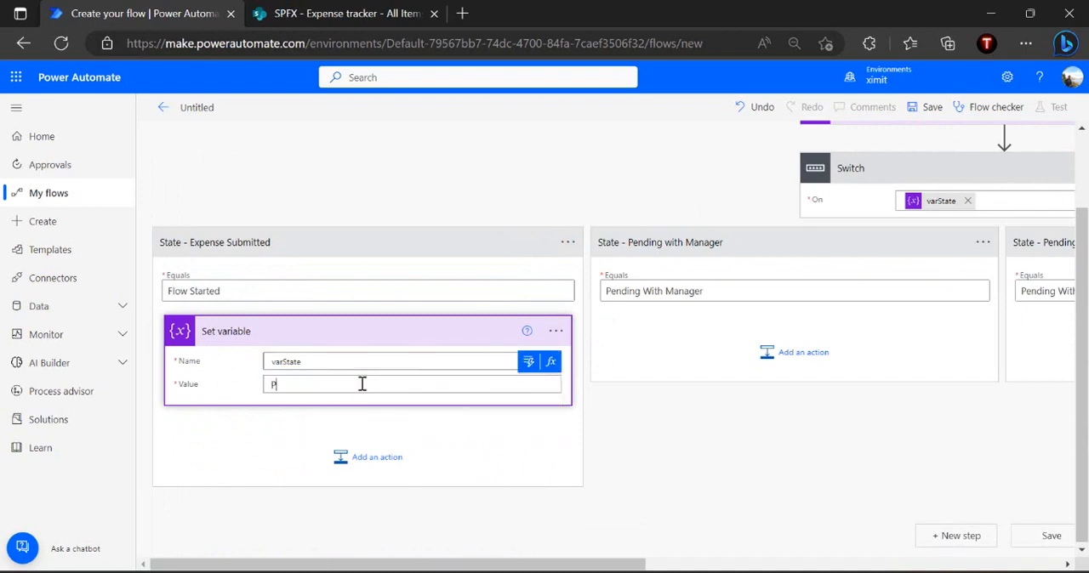
type("ending With Manger")
left_click(458, 271)
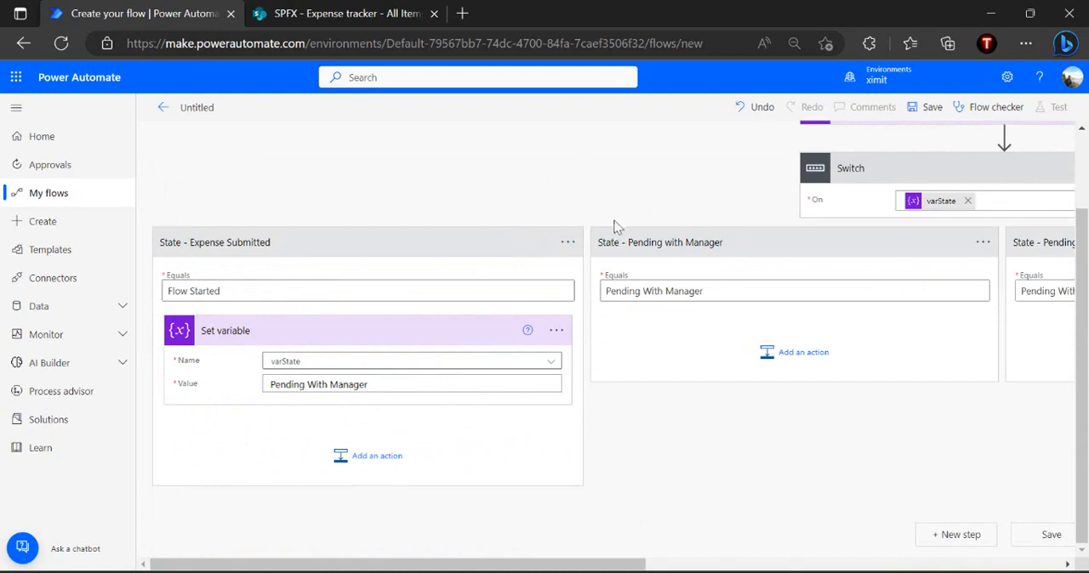
Collapse the Set variable action and the whole Switch
left_click(418, 342)
left_click(672, 185)
scroll(663, 207, "right", 5)
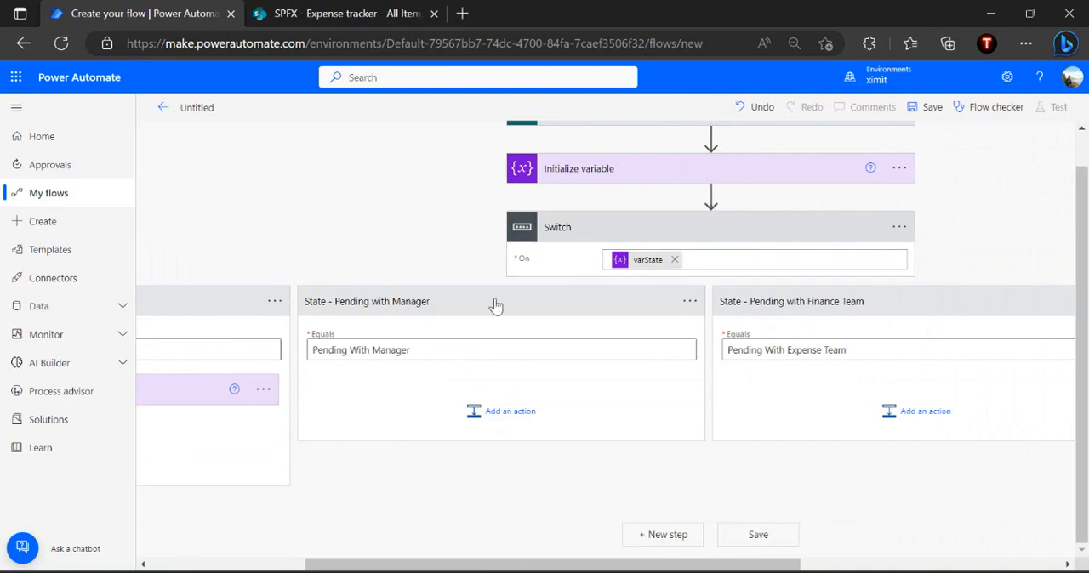
left_click(648, 238)
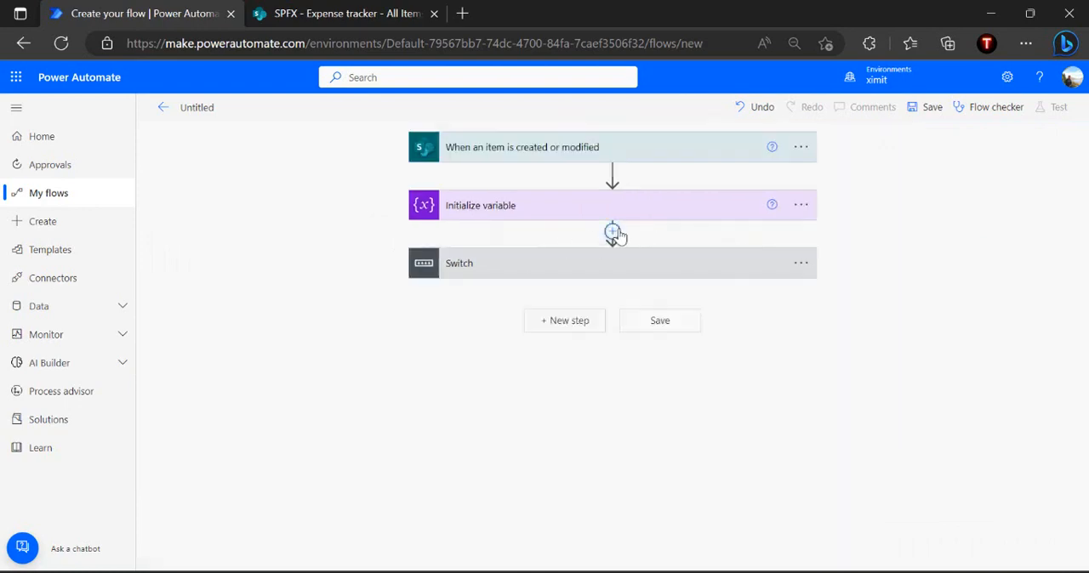
Insert a Do until control between the Initialize variable action and the Switch
left_click(612, 232)
left_click(613, 249)
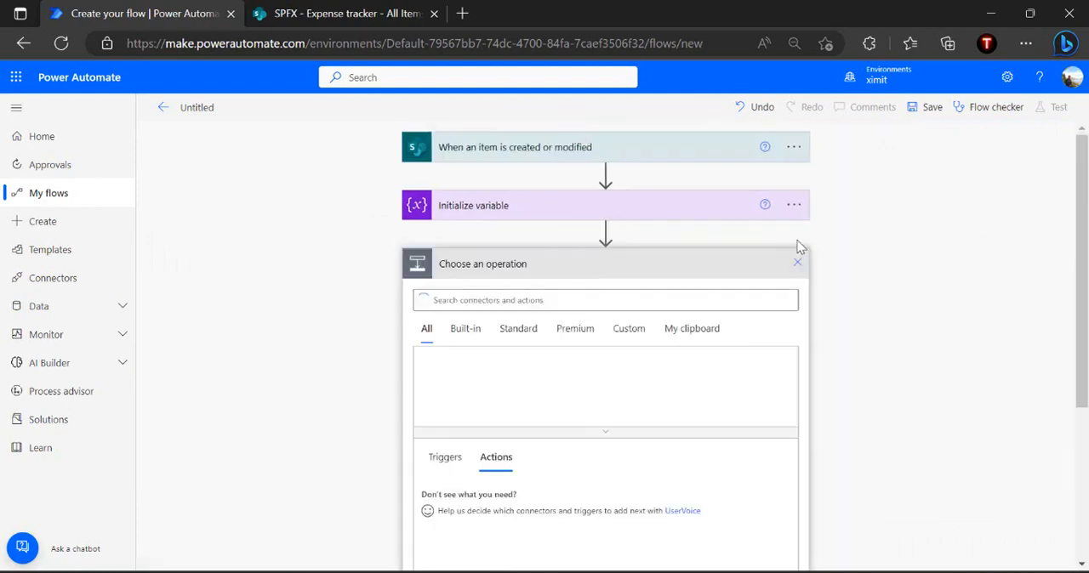
type("do until")
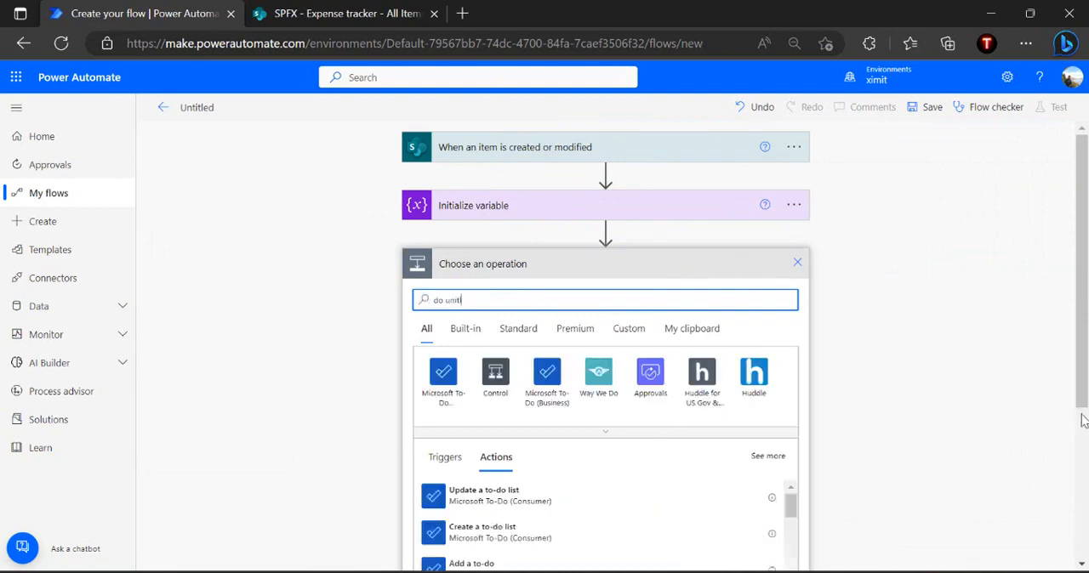
scroll(1083, 437, "down", 3)
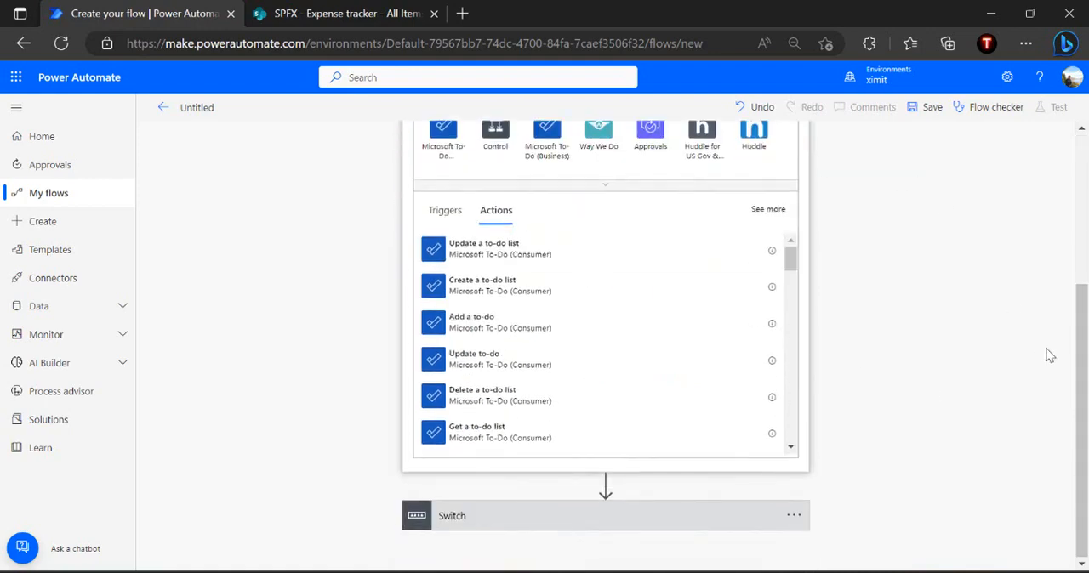
scroll(1050, 356, "up", 2)
key("BackSpace")
key("BackSpace")
key("BackSpace")
type("l")
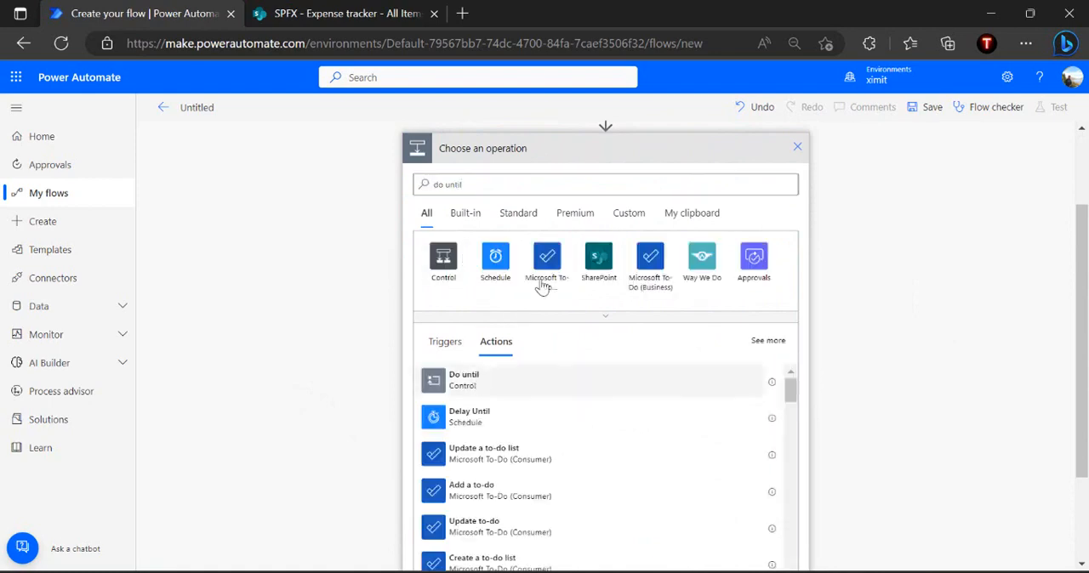
left_click(508, 295)
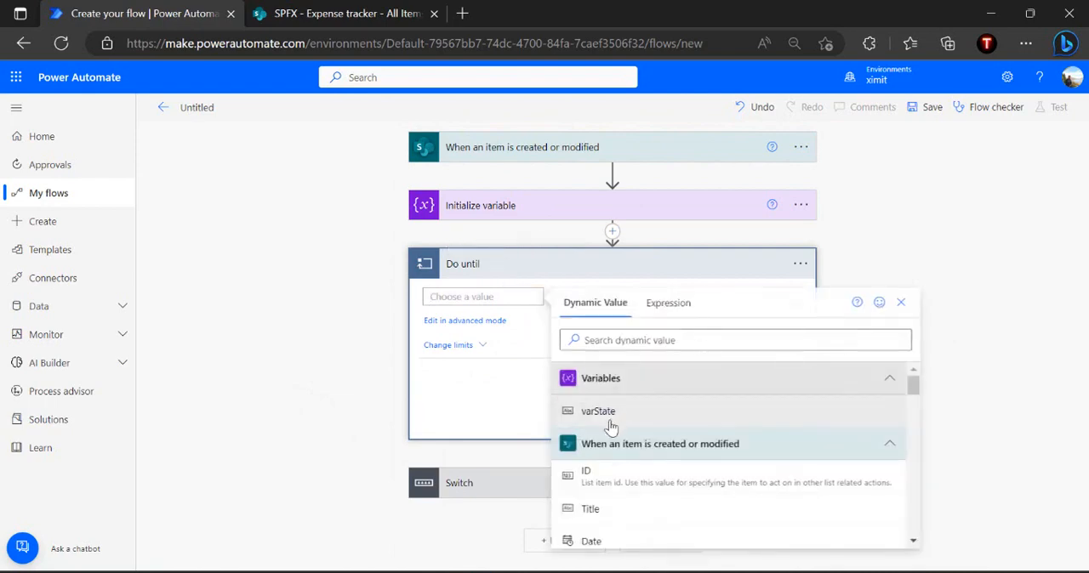
Set the Do until condition to varState is equal to Completed and move the Switch inside the loop
left_click(608, 423)
left_click(701, 296)
type("Completed")
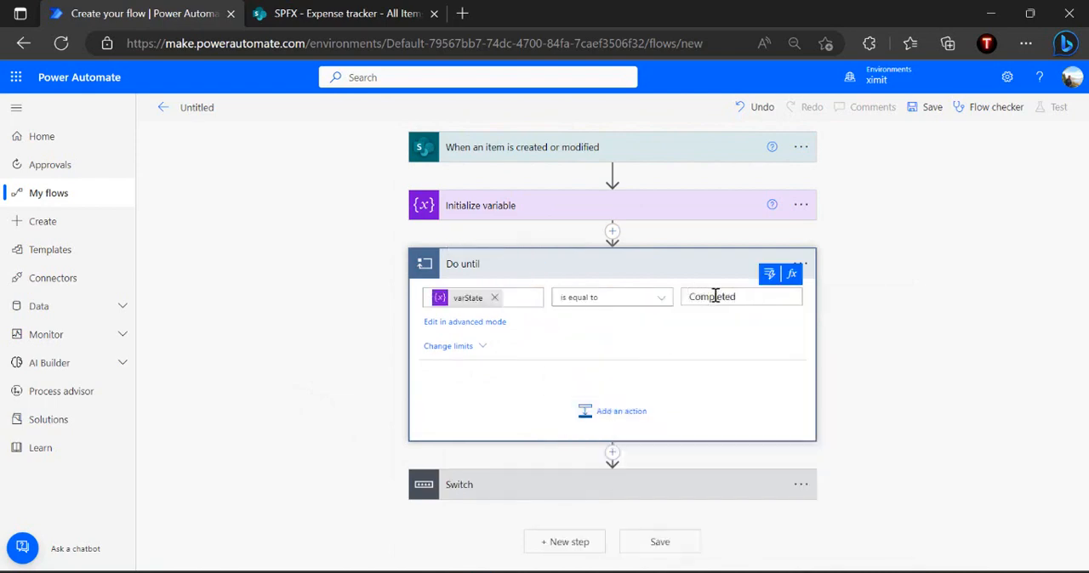
double_click(715, 296)
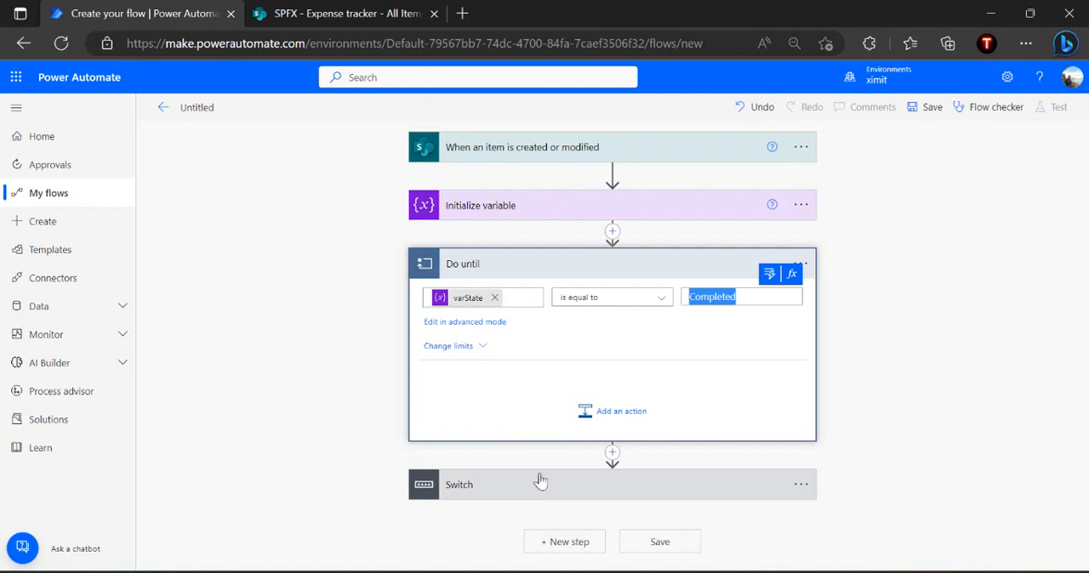
left_click_drag(672, 492, 682, 384)
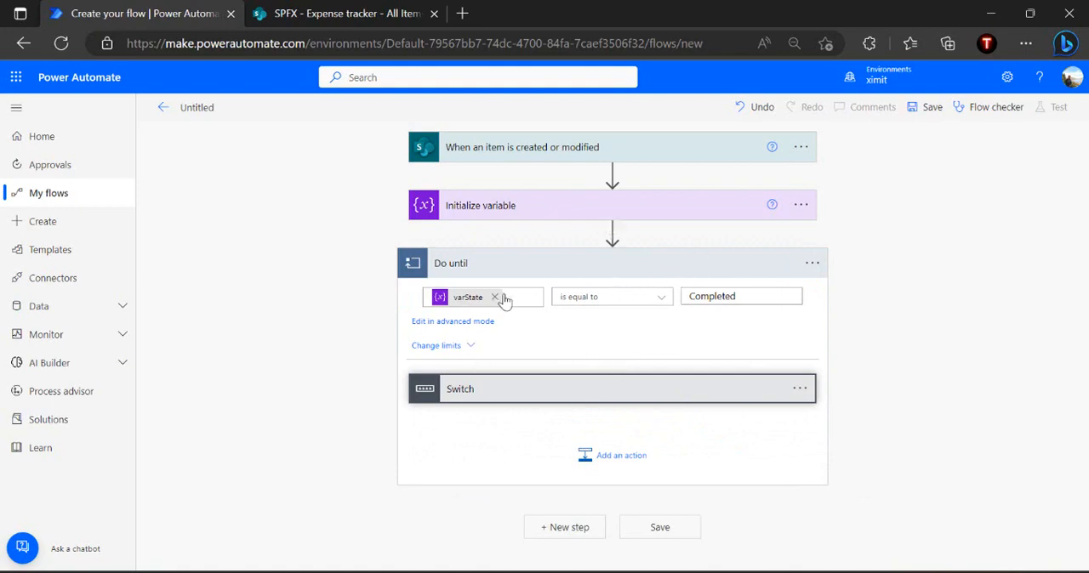
Change the Do until limits to a Count of 5000 and a Timeout of PT24H
left_click(448, 347)
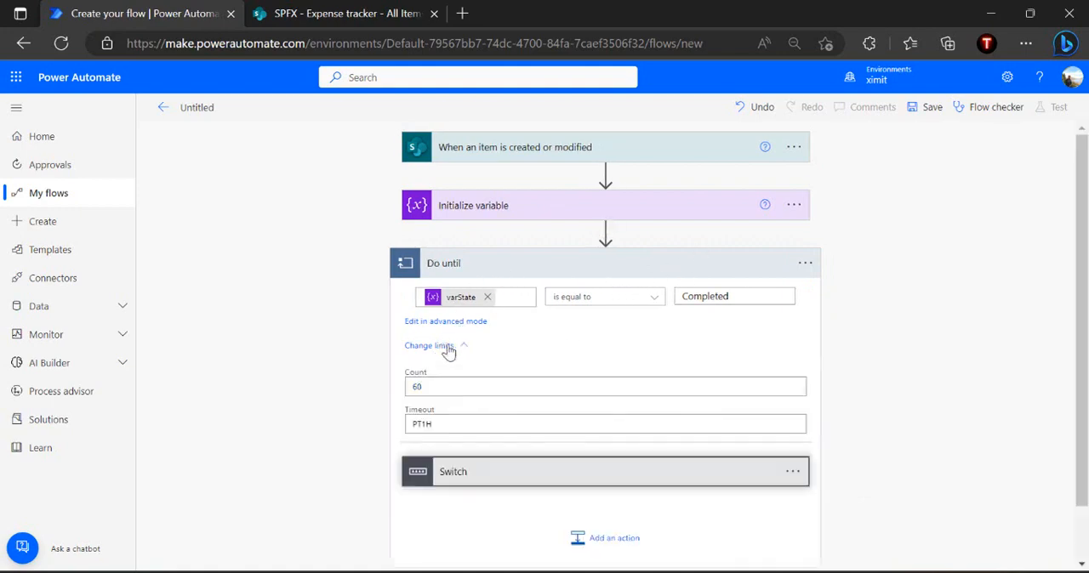
left_click(437, 385)
key("BackSpace")
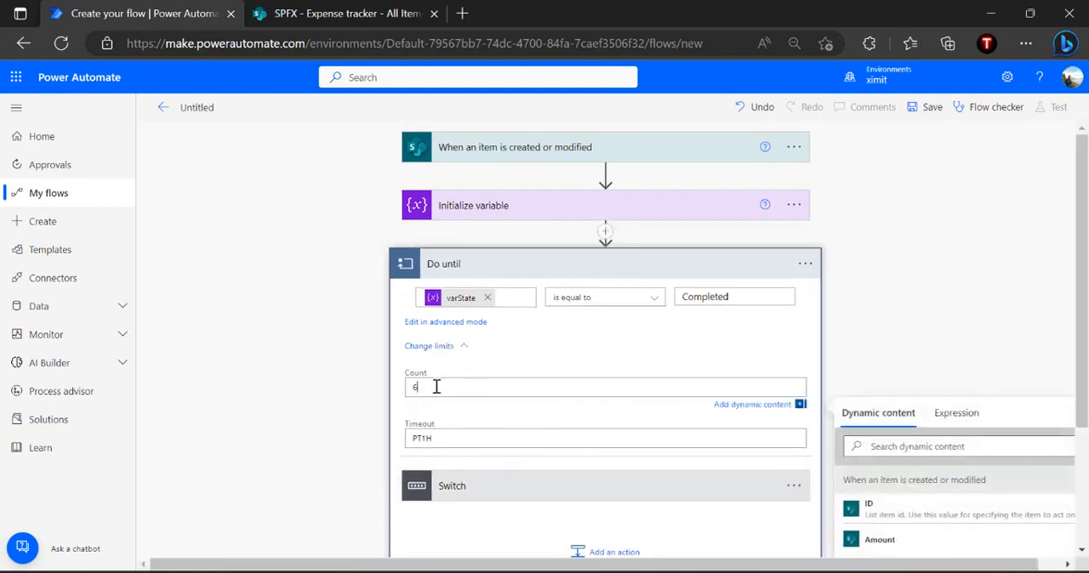
left_click(498, 371)
left_click(428, 426)
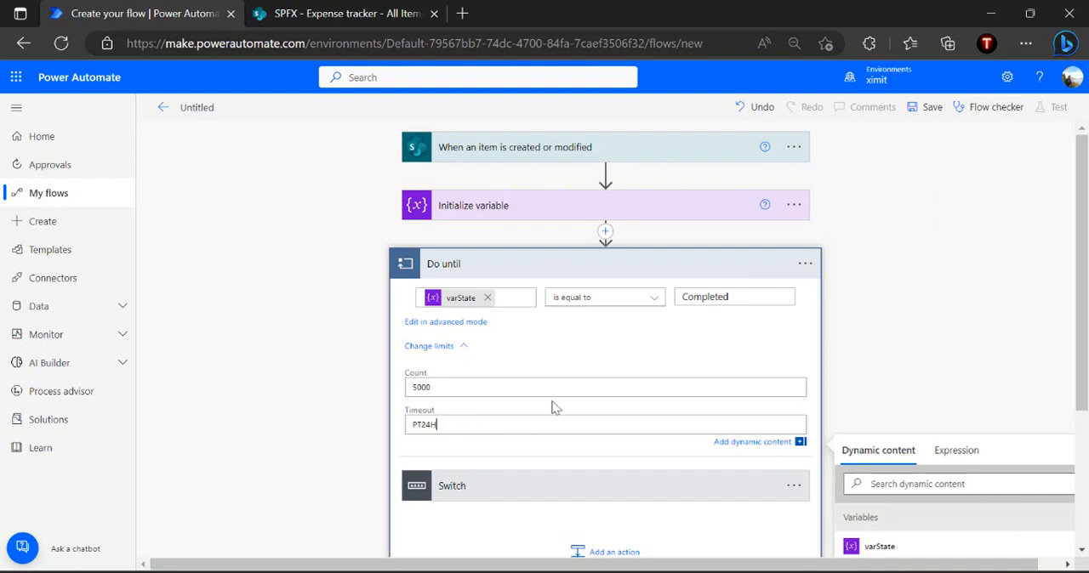
left_click(524, 412)
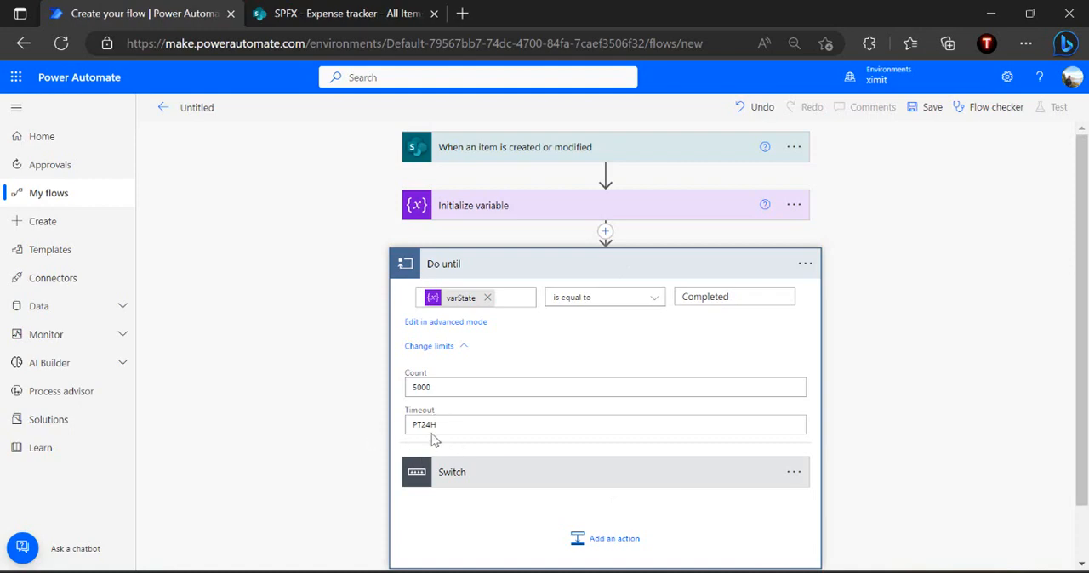
Expand the Switch inside the loop and hide the Do until limits
left_click(527, 471)
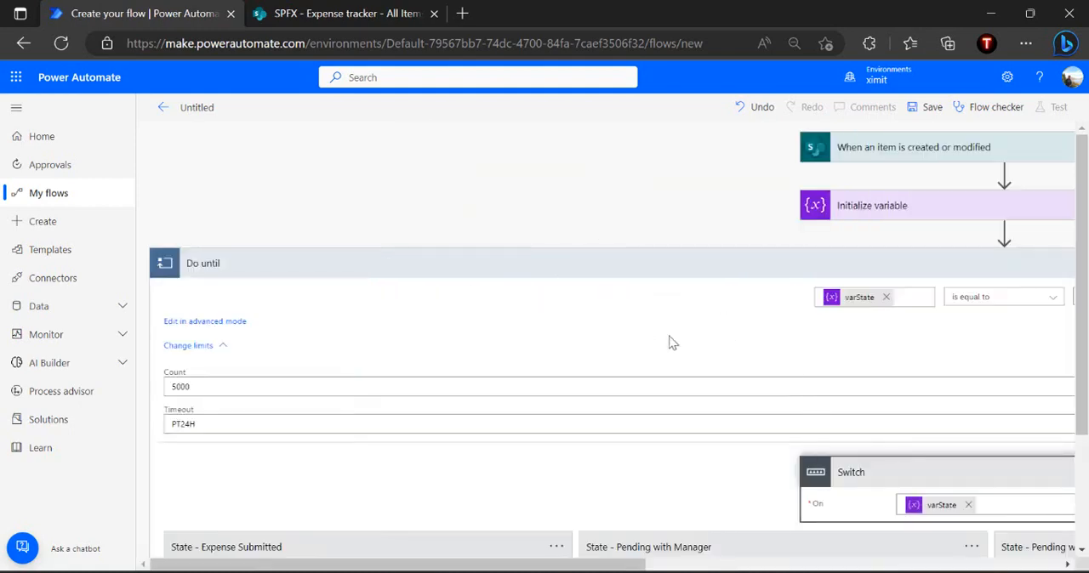
scroll(671, 342, "down", 3)
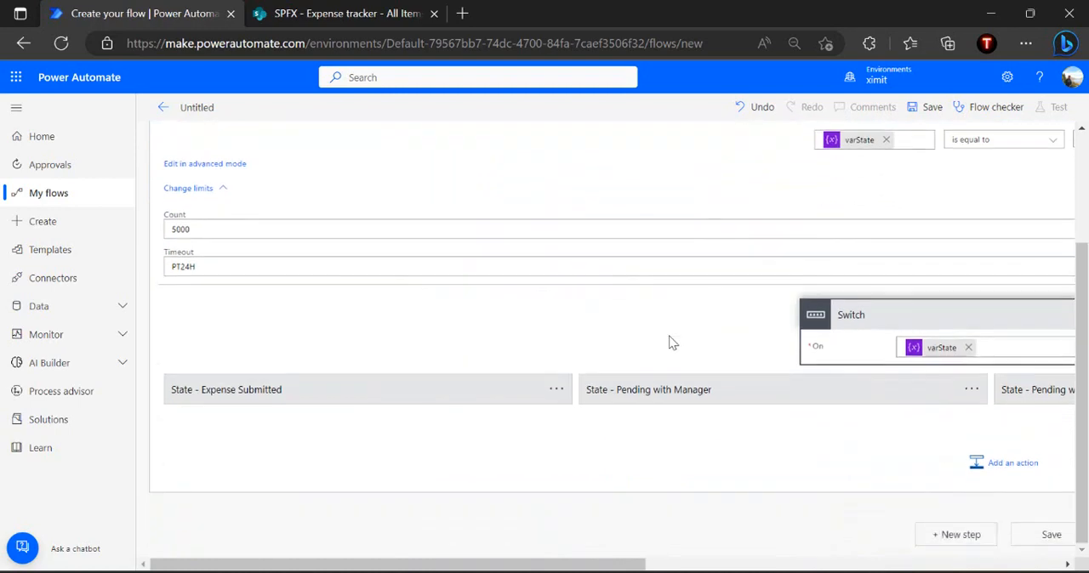
left_click(182, 191)
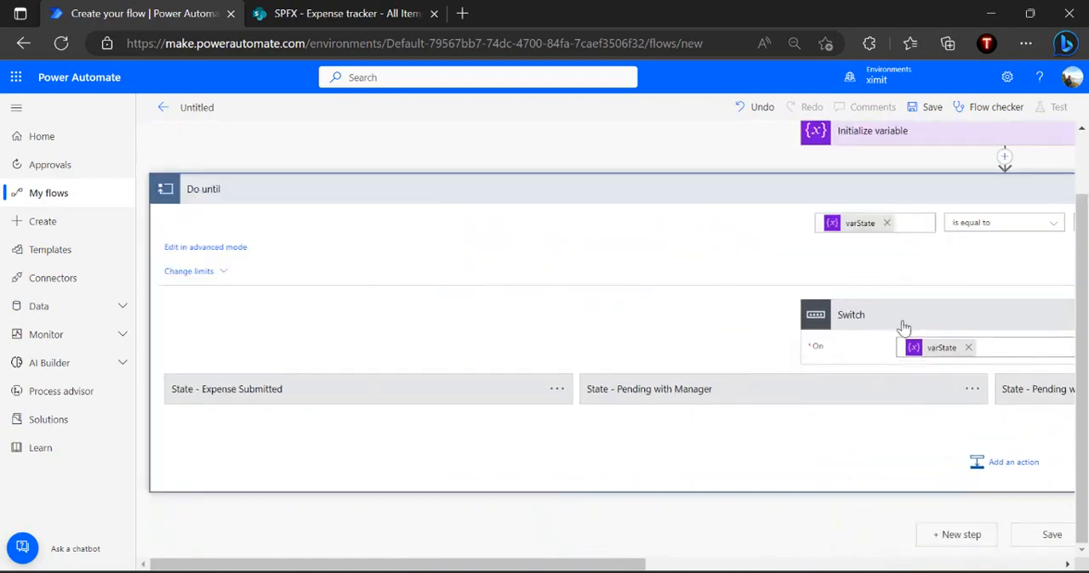
Expand the State - Expense Submitted case and review the settings of its Set variable action
left_click(408, 390)
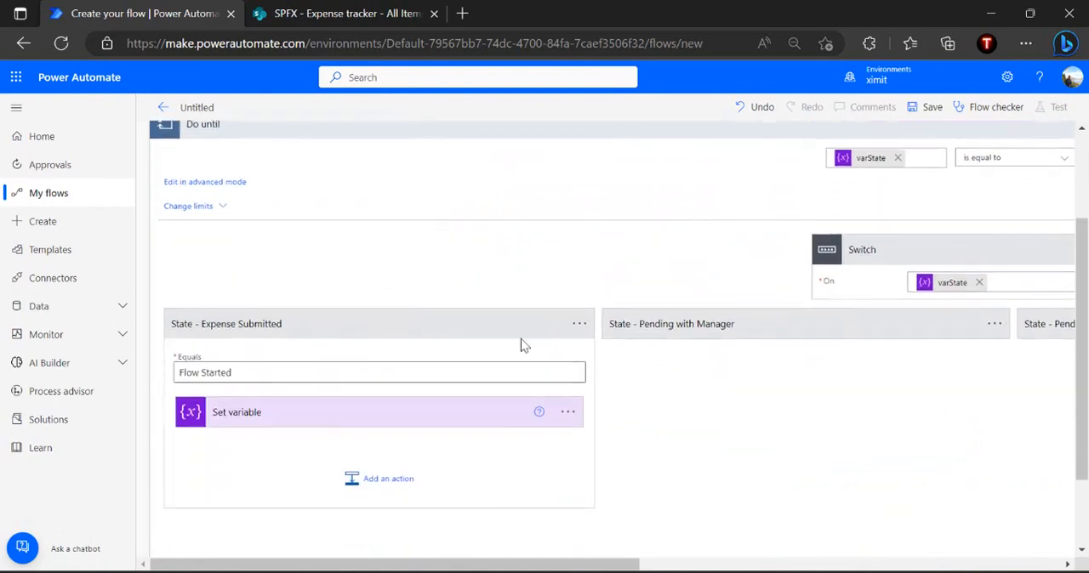
left_click(332, 427)
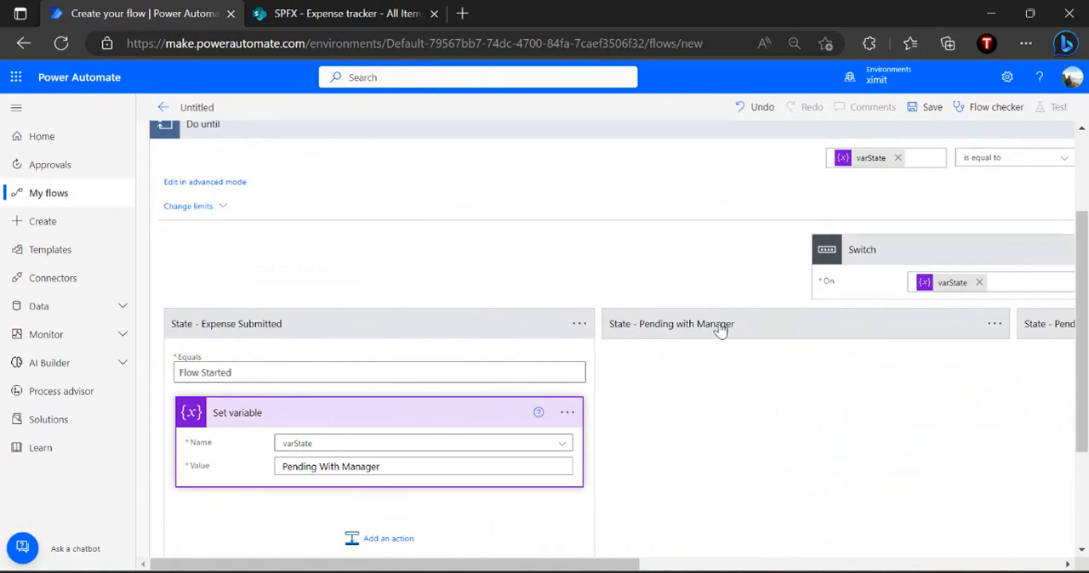
left_click(446, 416)
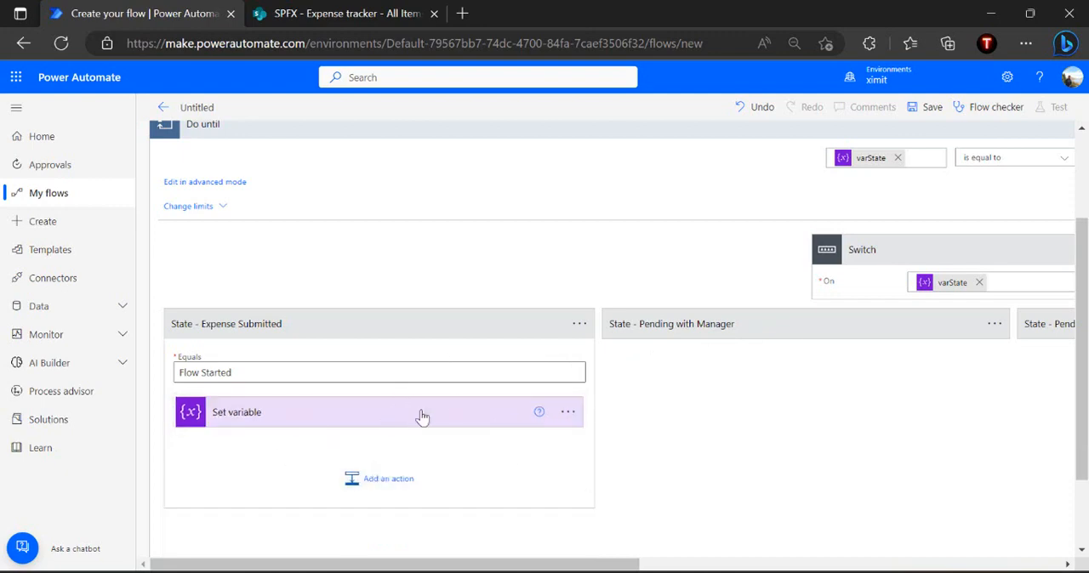
Add a Scope control inside the State - Pending with Manager case
left_click(819, 340)
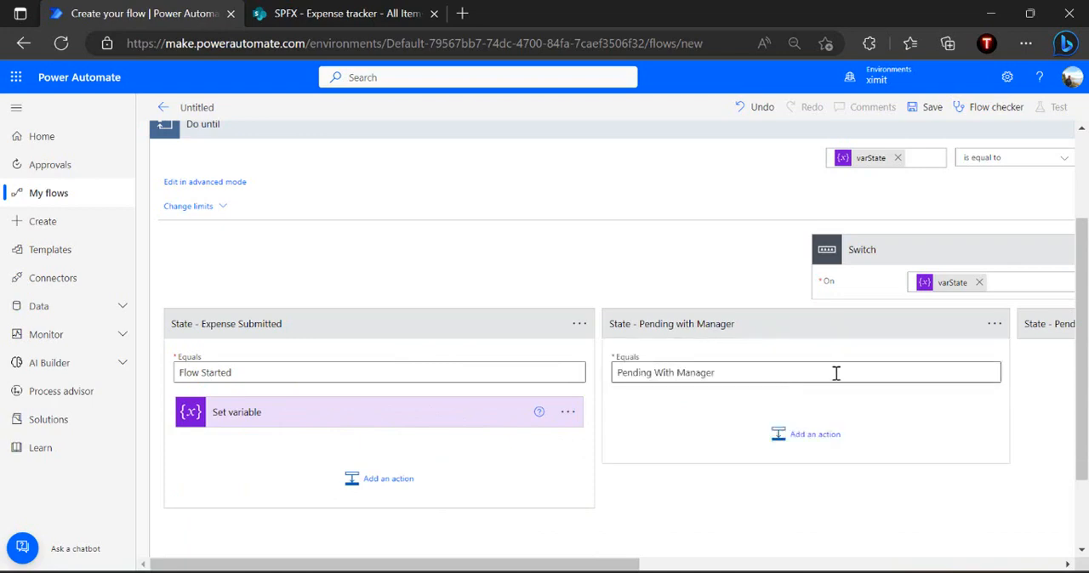
left_click(829, 439)
type("scope")
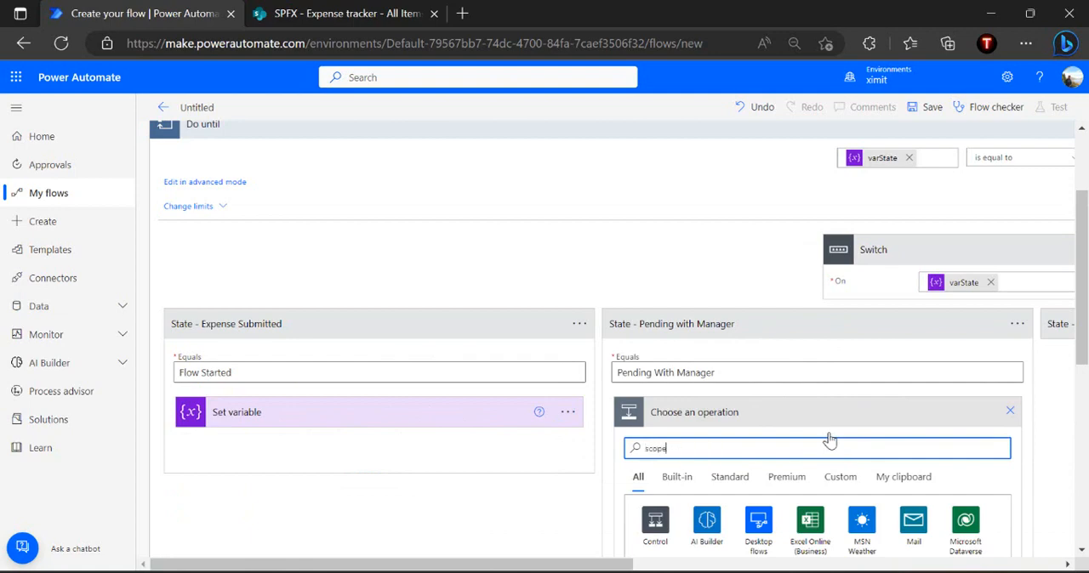
left_click(1080, 551)
left_click(1080, 550)
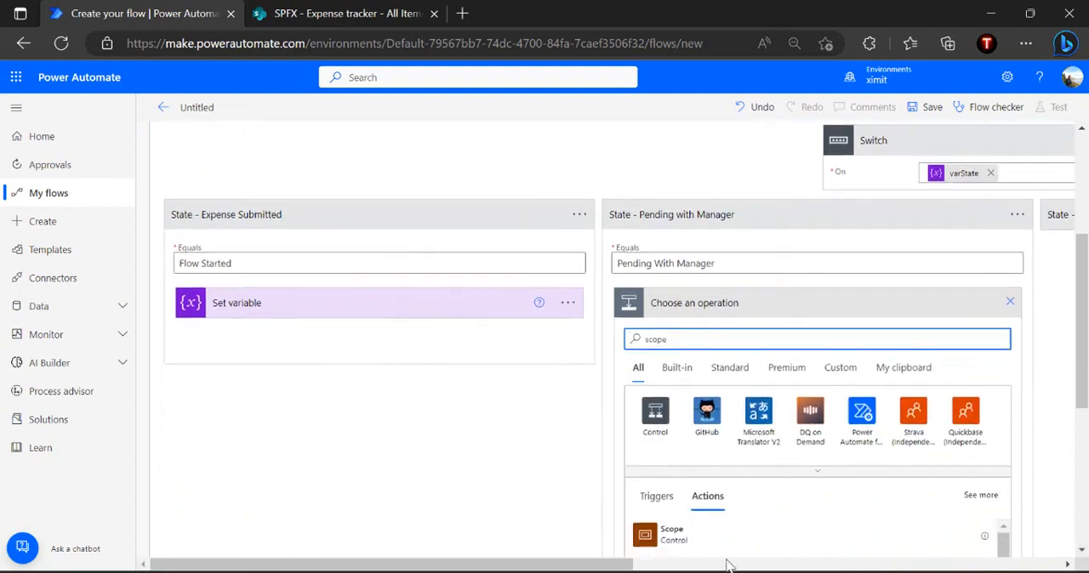
left_click(747, 541)
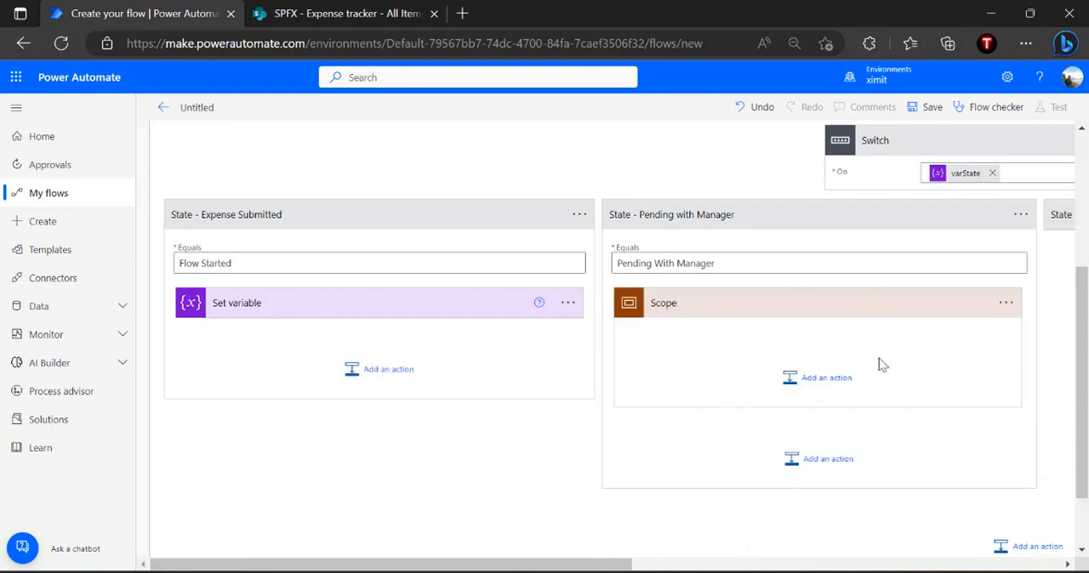
Add a Start and wait for an approval action inside the Scope of the Pending with Manager case
left_click(822, 383)
type("sta")
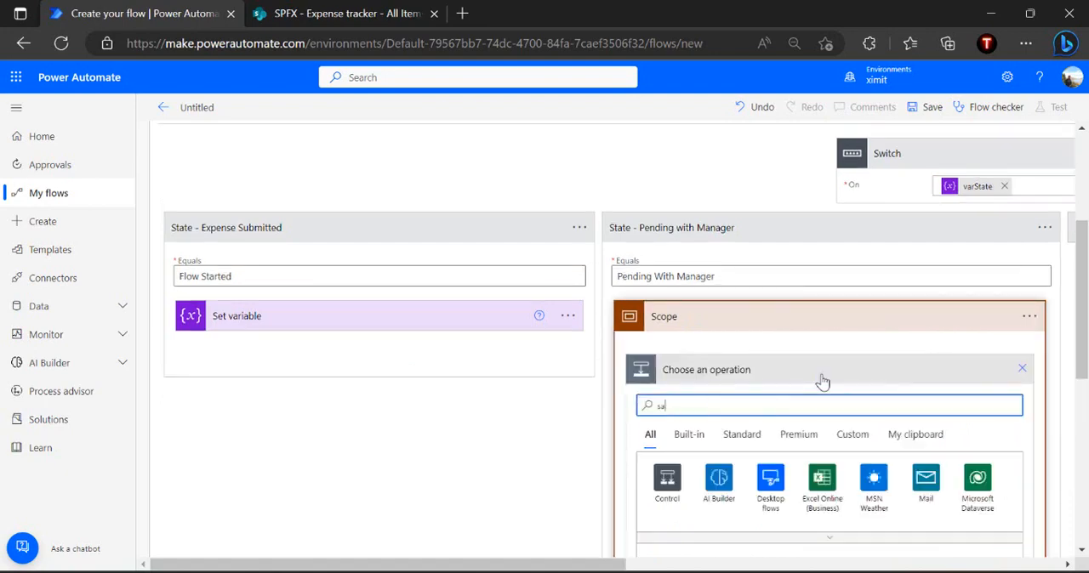
type("rt appro")
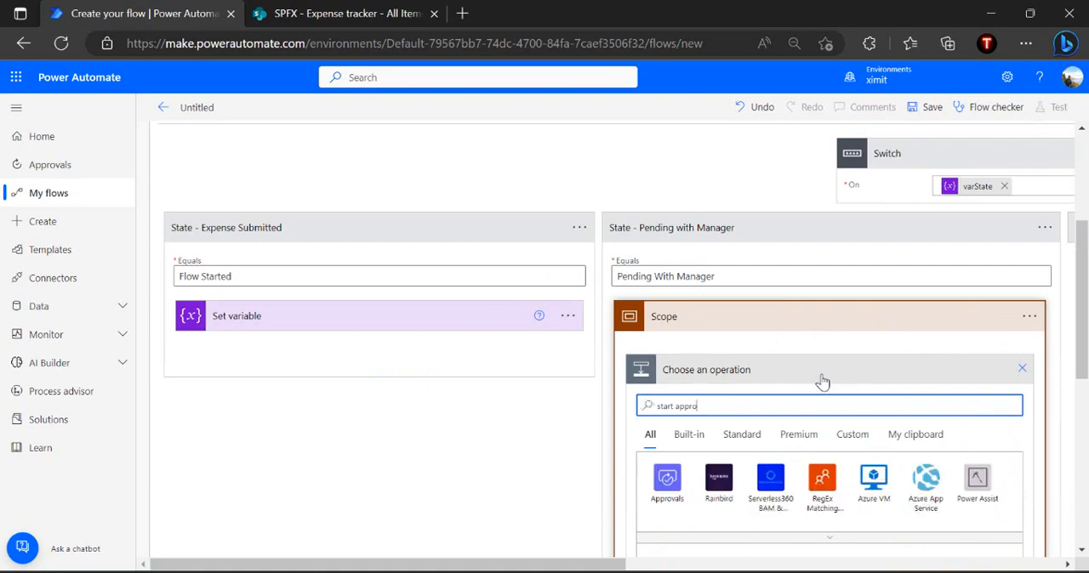
scroll(821, 382, "down", 2)
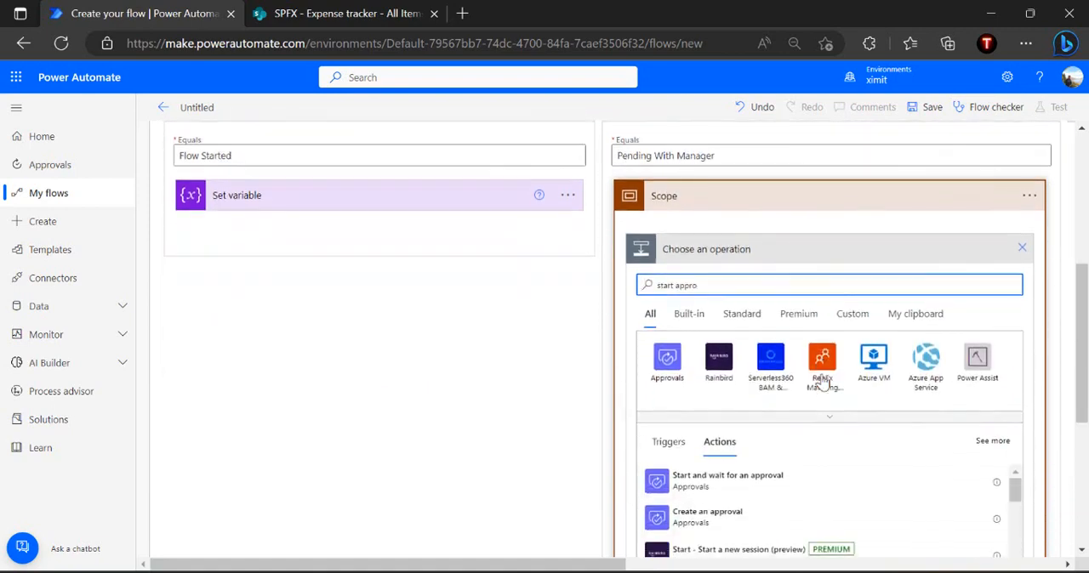
left_click(728, 498)
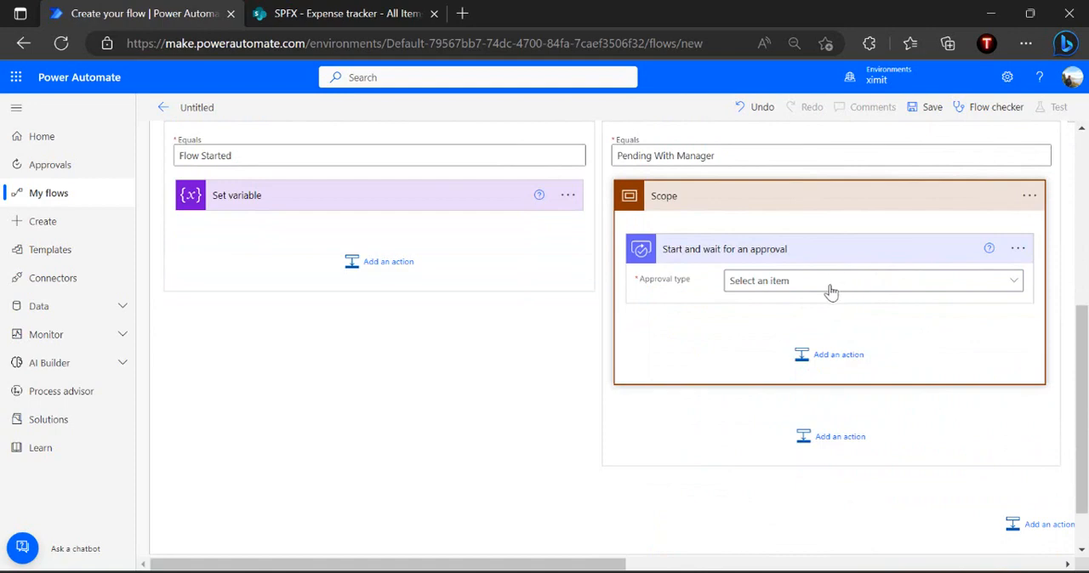
Set the approval type to Custom Responses – Wait for one response and enter "Approved (Send to Finance Team)" as the first response option
left_click(793, 287)
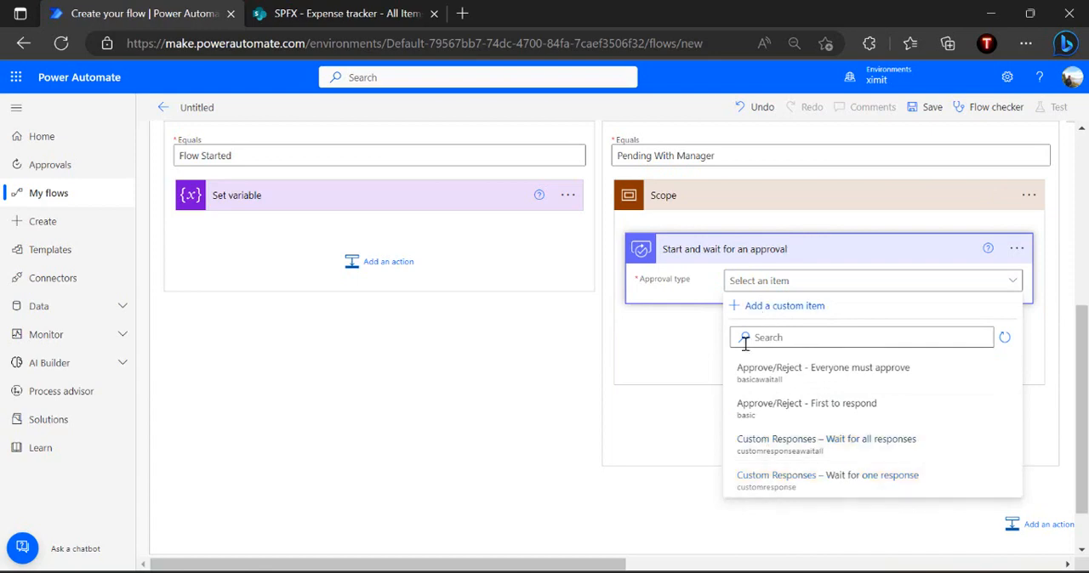
left_click(781, 482)
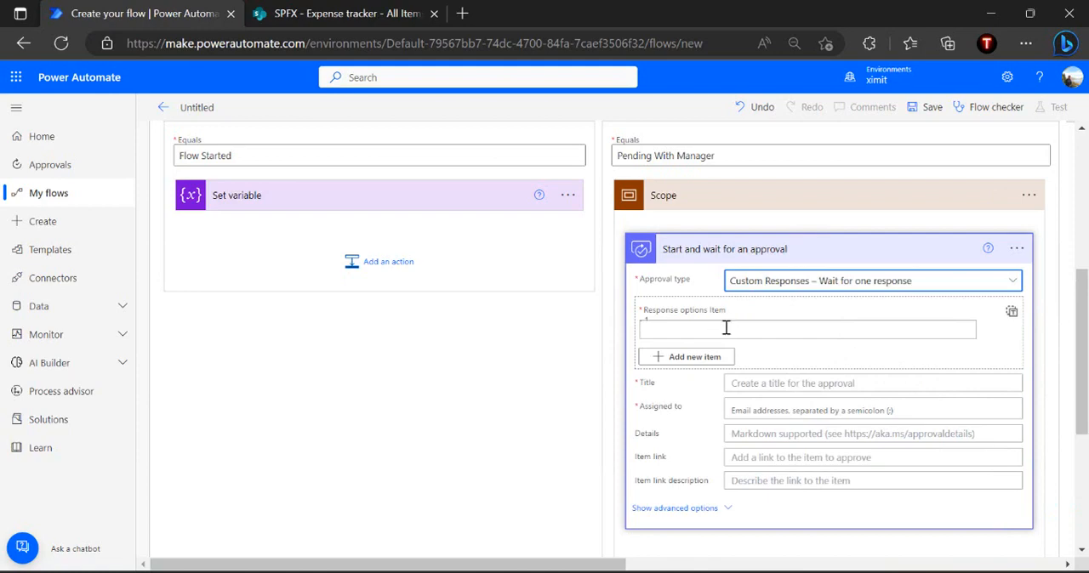
left_click(725, 329)
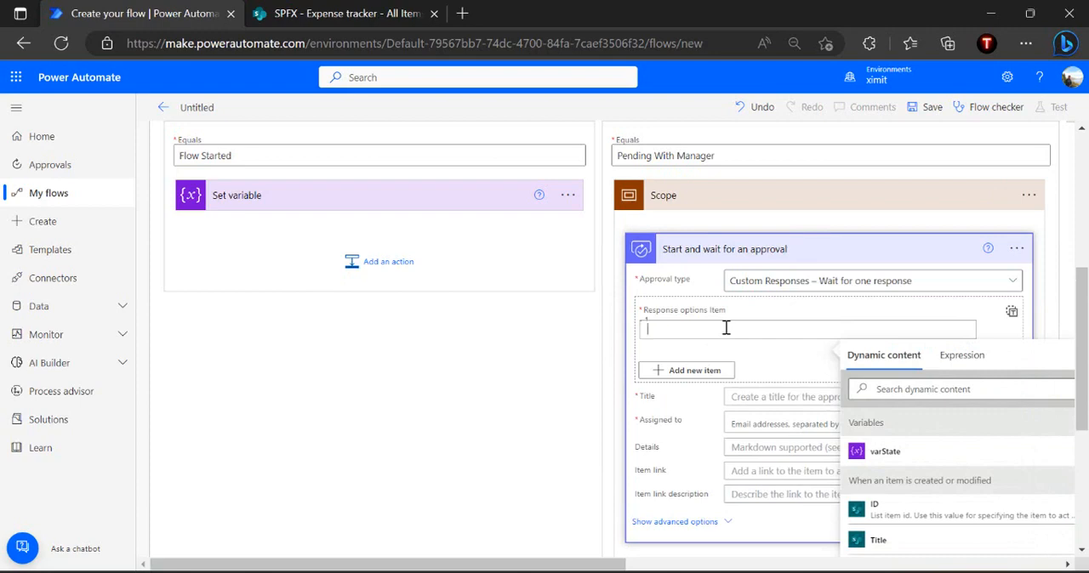
type("Approv")
left_click(737, 361)
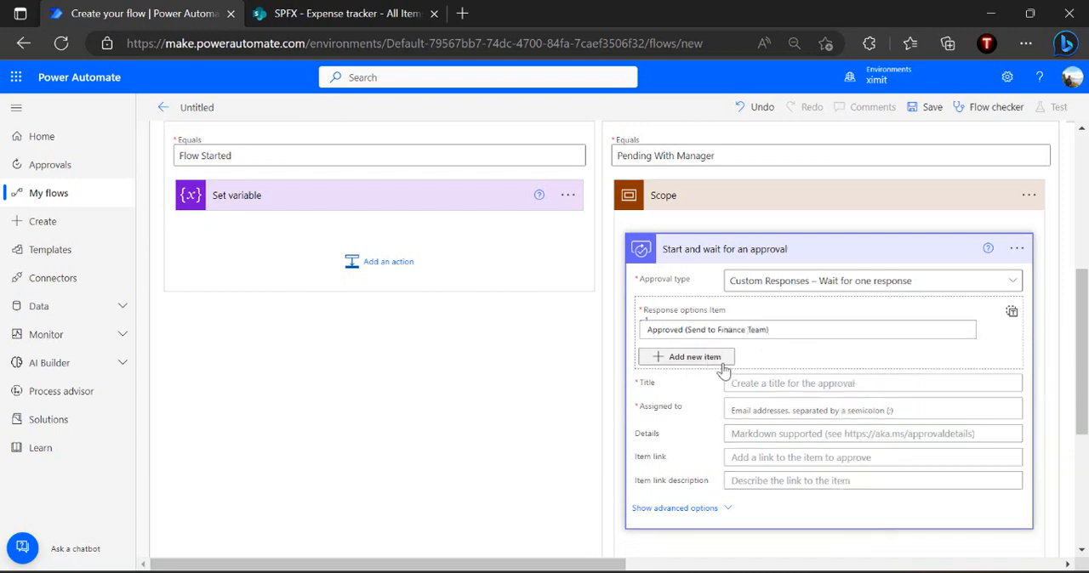
Add a second response option reading "Rejected (Send back to Requestor)"
left_click(708, 363)
left_click(719, 379)
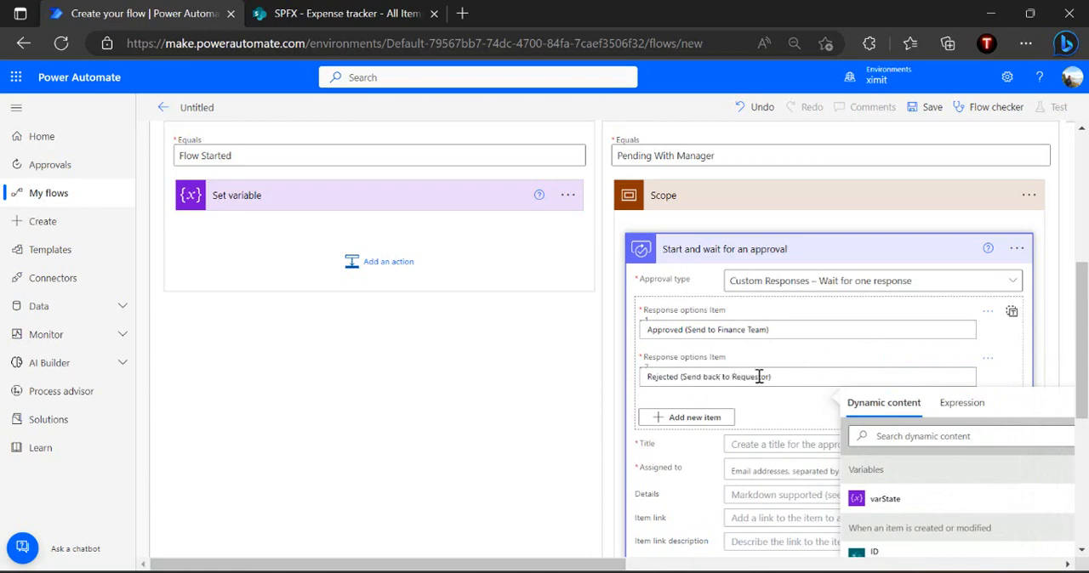
type(")")
left_click(770, 407)
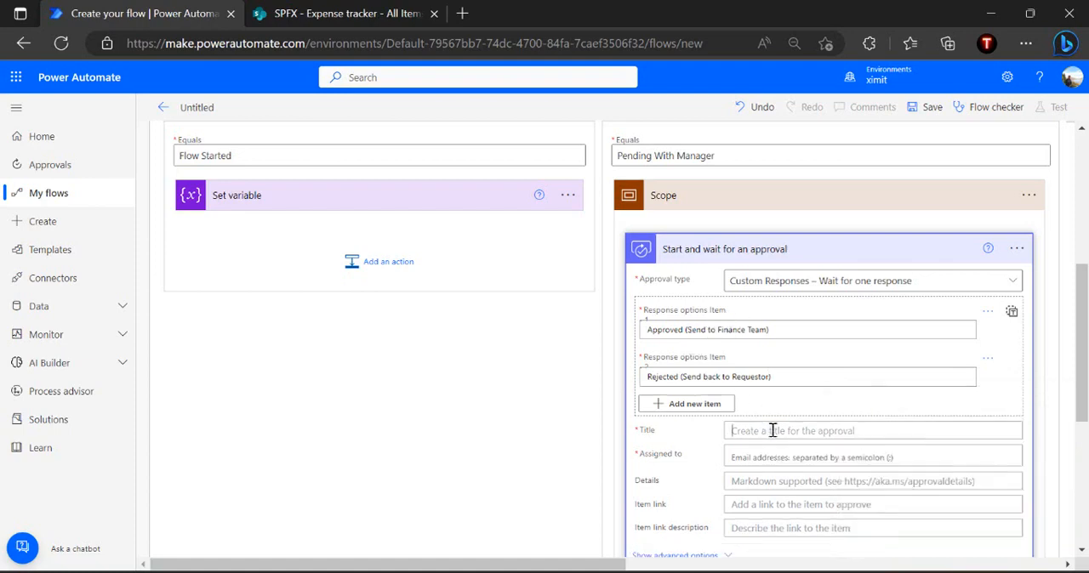
Title the approval "New expense waiting for your approval"
left_click(772, 430)
type("New expense w")
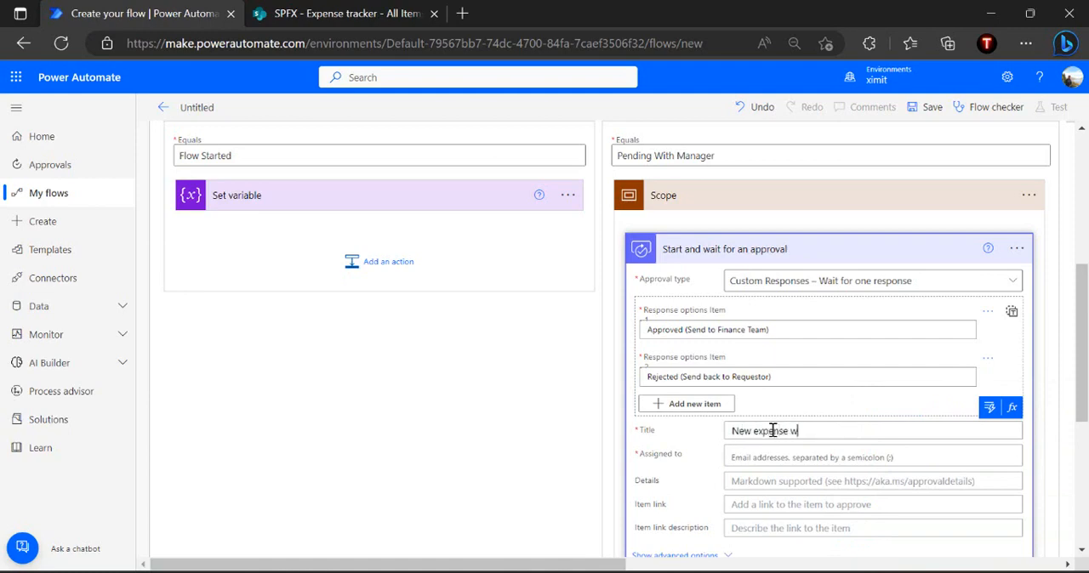
type("aiting for your approval")
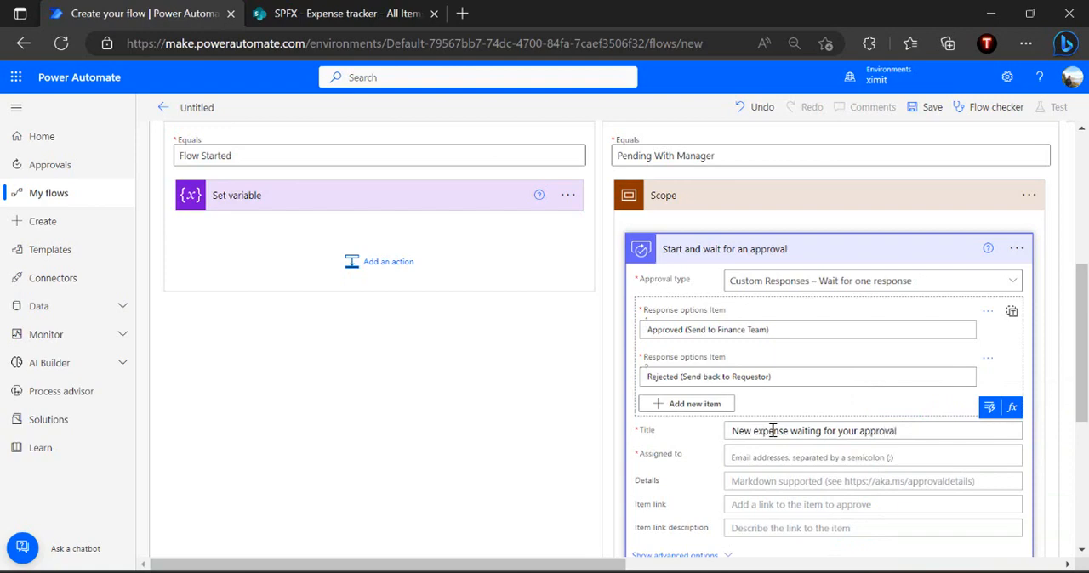
Assign the approval to the manager by searching for the approver's name and picking the matching person
left_click(833, 460)
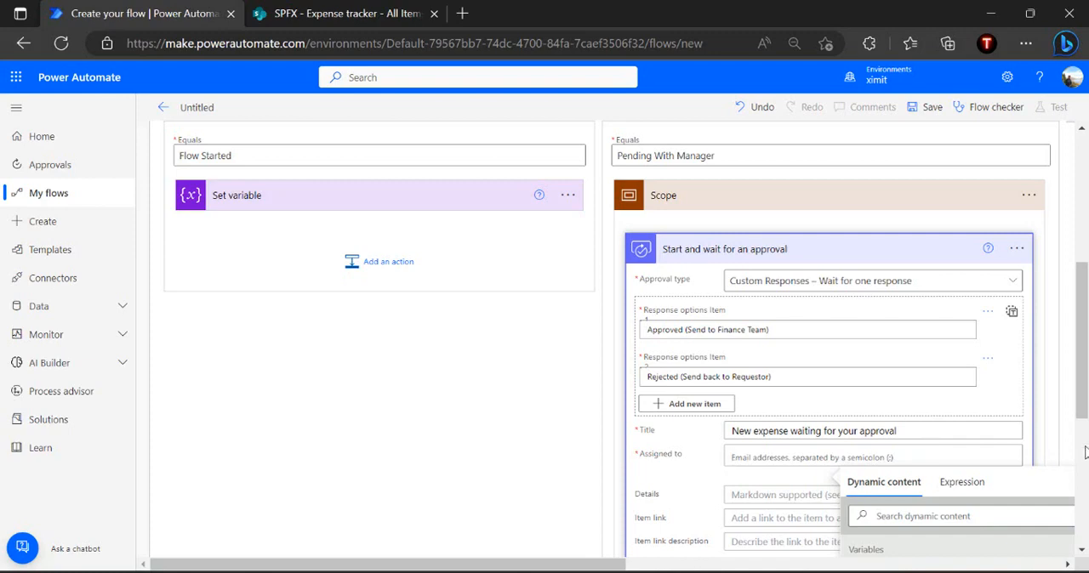
scroll(1085, 452, "down", 4)
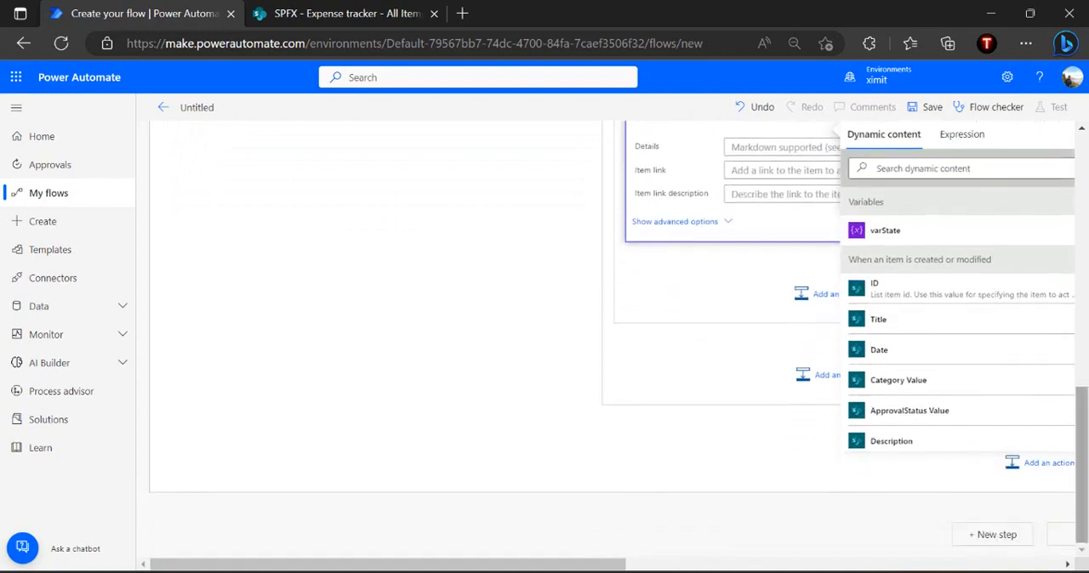
scroll(978, 217, "up", 2)
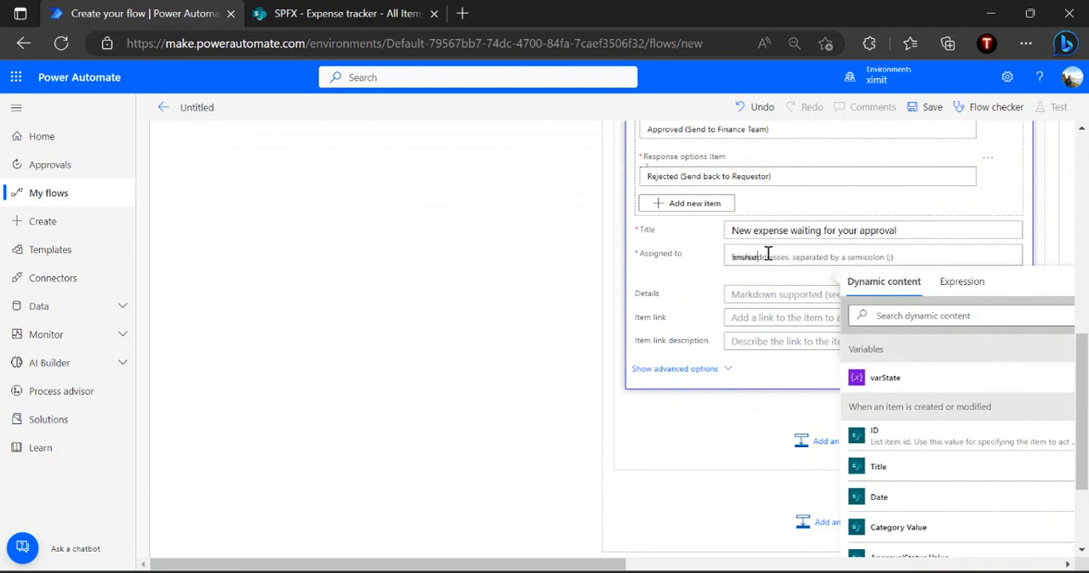
type("krishan")
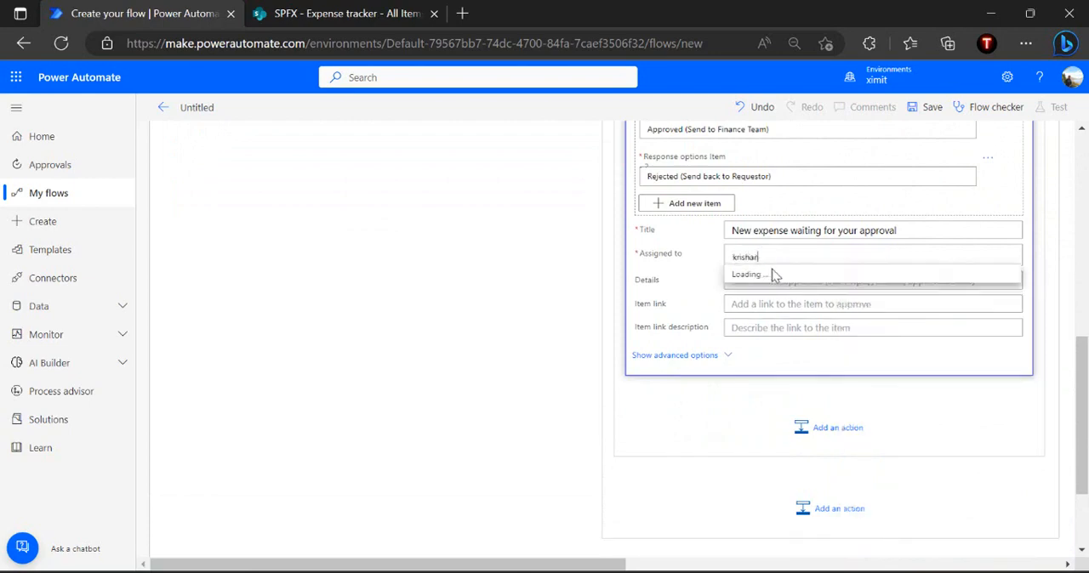
left_click(781, 282)
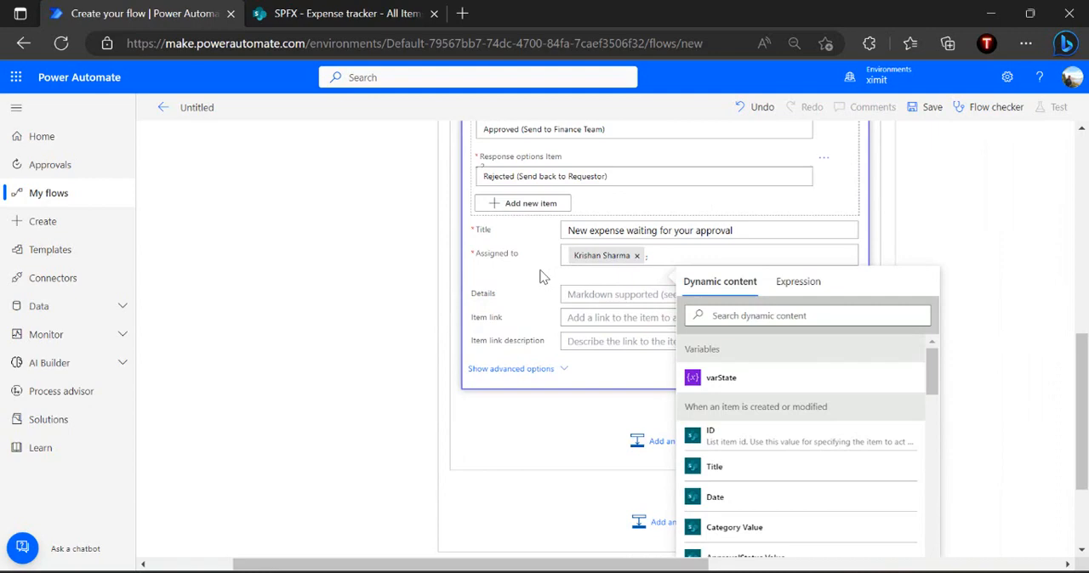
Enter "Please approve expense item" as the approval details
left_click(594, 294)
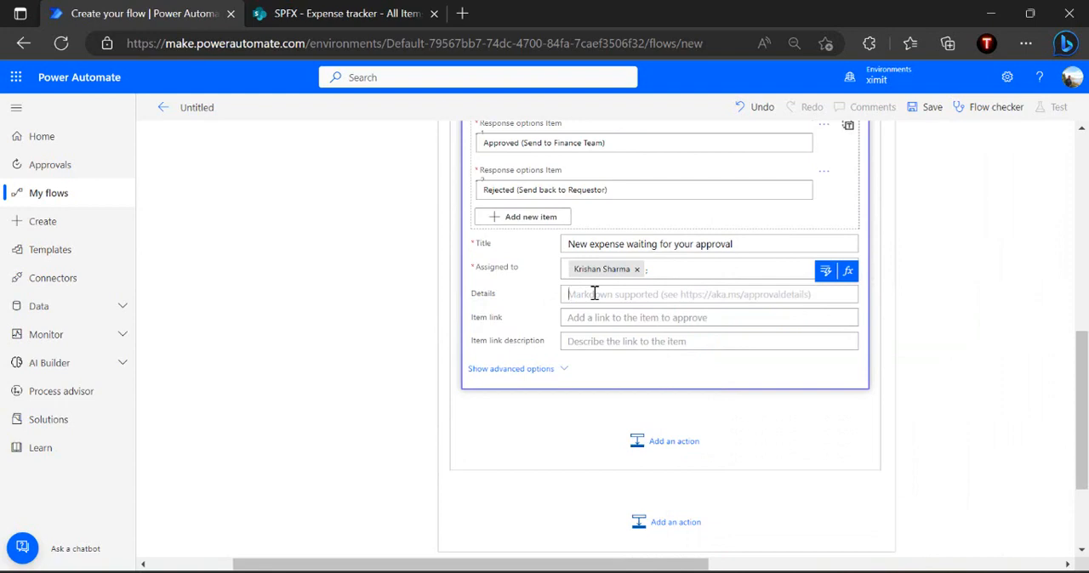
type("Please approve expense item")
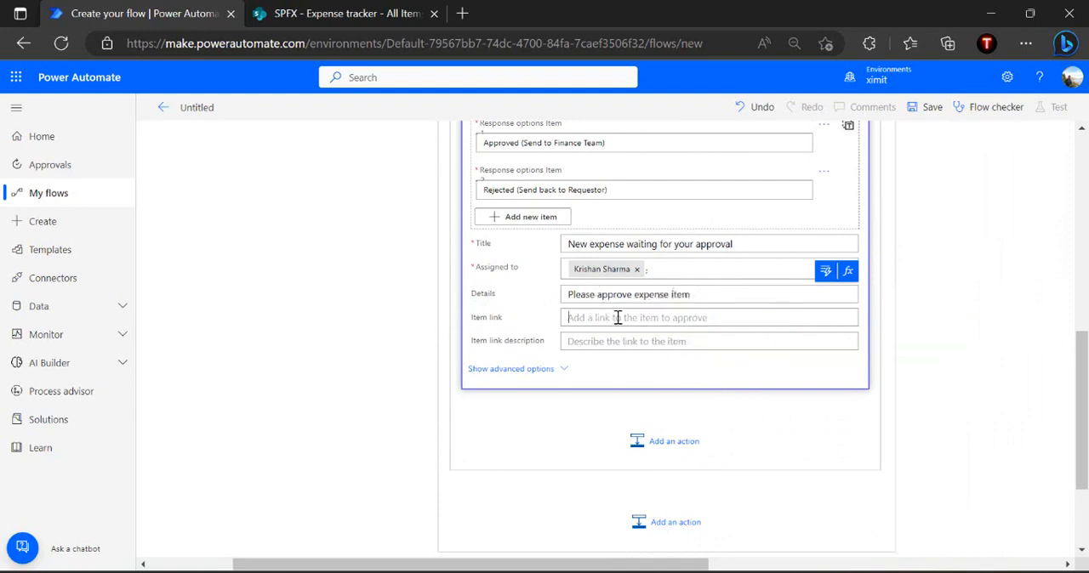
Set the item link to the trigger's Link to item value and describe it as "Link to expense item"
left_click(823, 303)
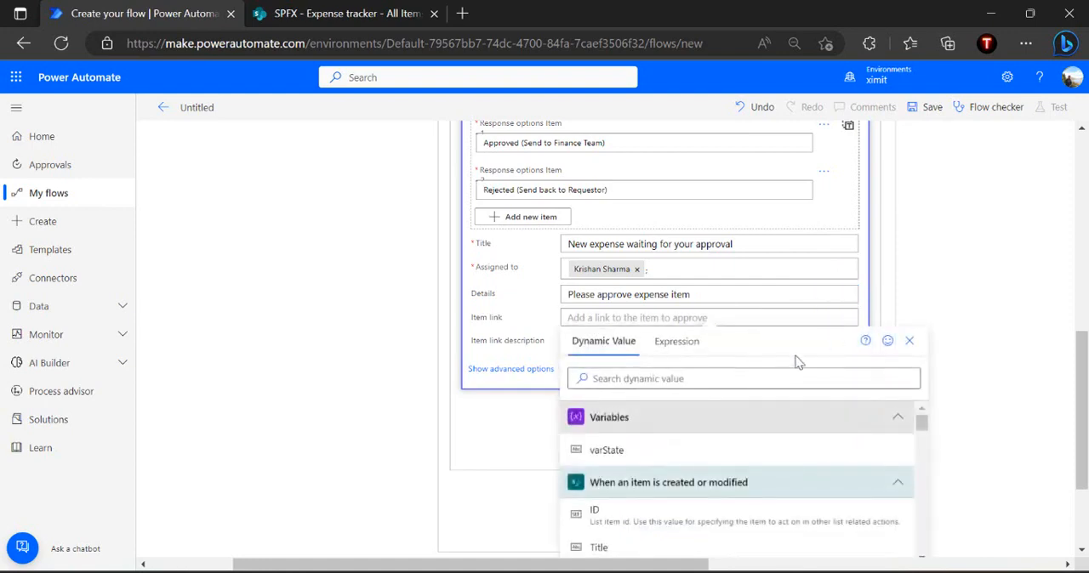
left_click(769, 377)
type("link")
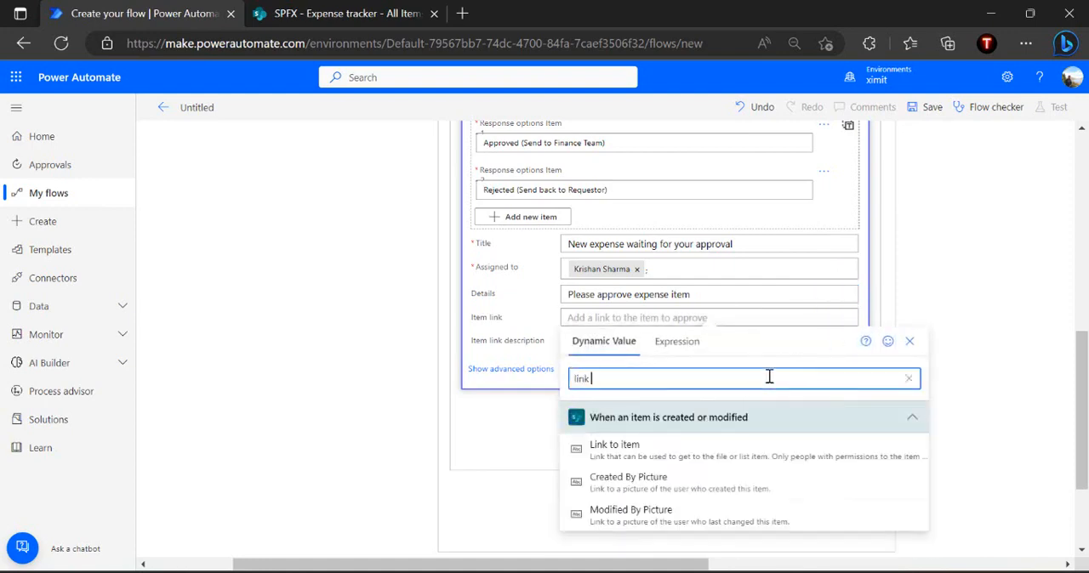
left_click(696, 450)
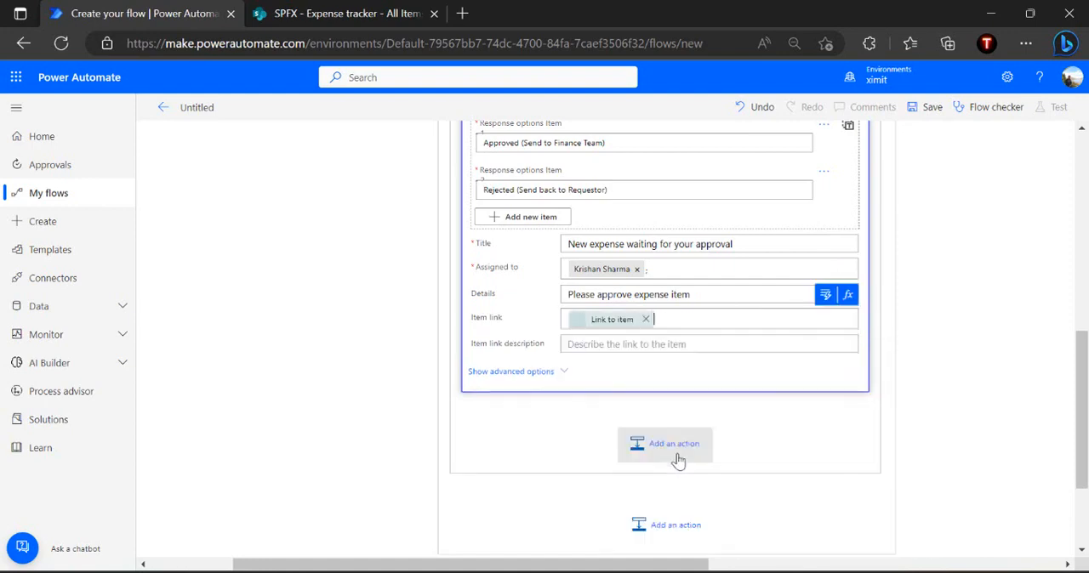
left_click(651, 345)
type("Link t")
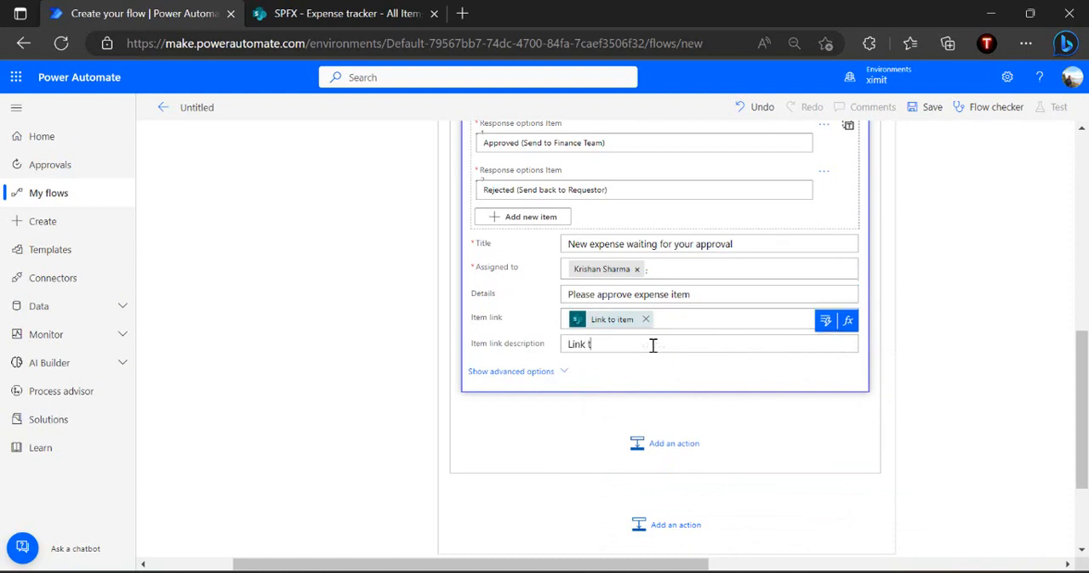
type("o expense item")
Set Enable reassignment to No in the manager approval's advanced options and collapse the approval action
left_click(545, 392)
scroll(557, 395, "down", 1)
scroll(557, 395, "down", 1)
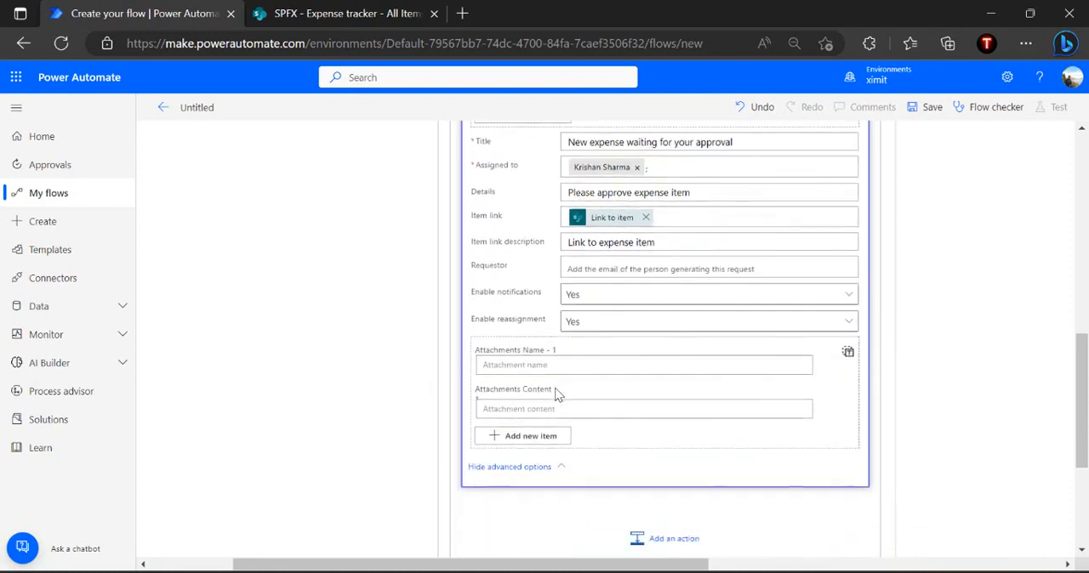
left_click(576, 322)
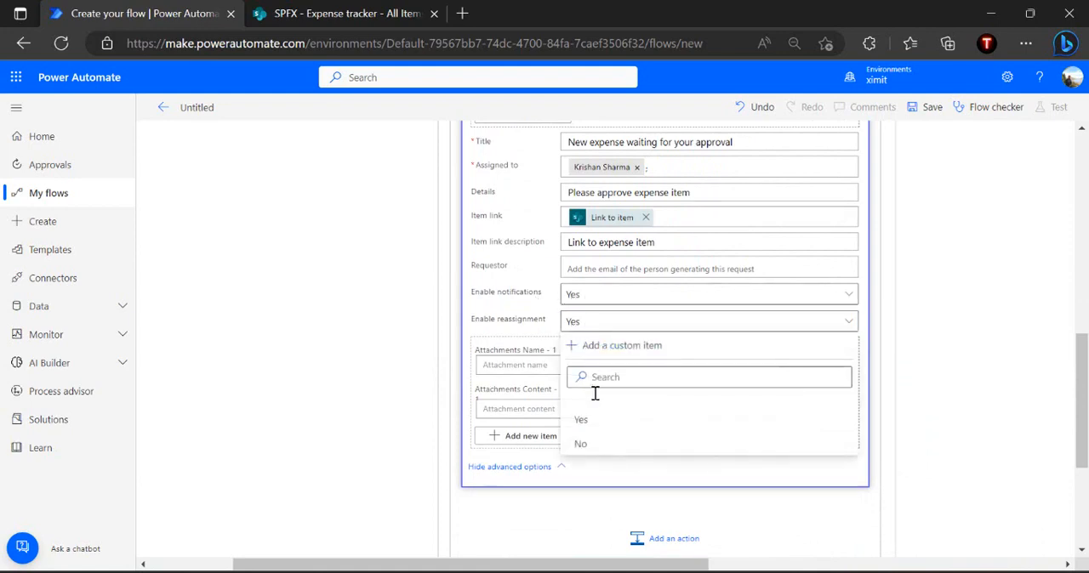
left_click(587, 446)
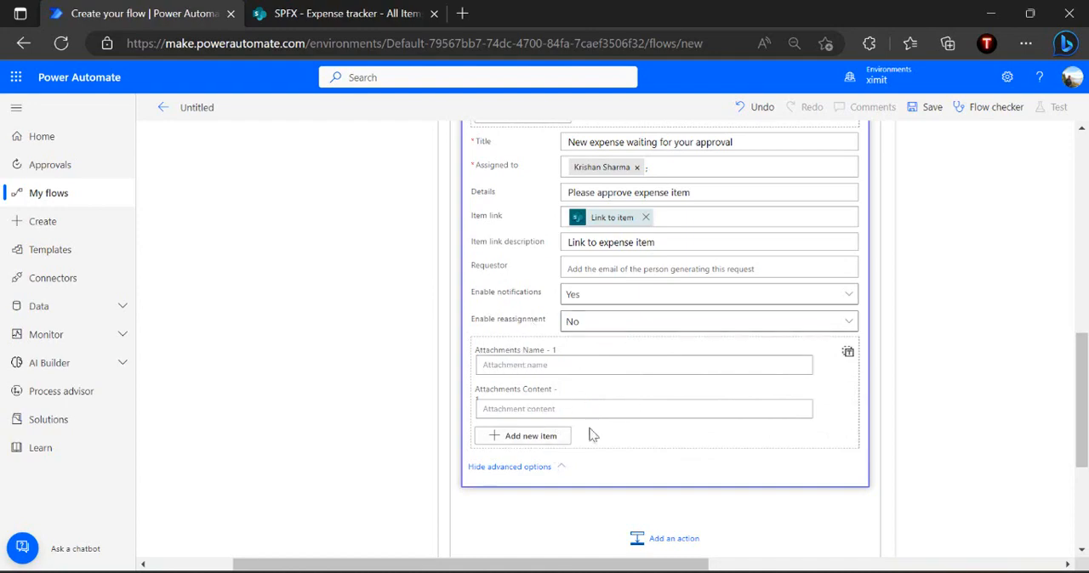
scroll(753, 340, "up", 5)
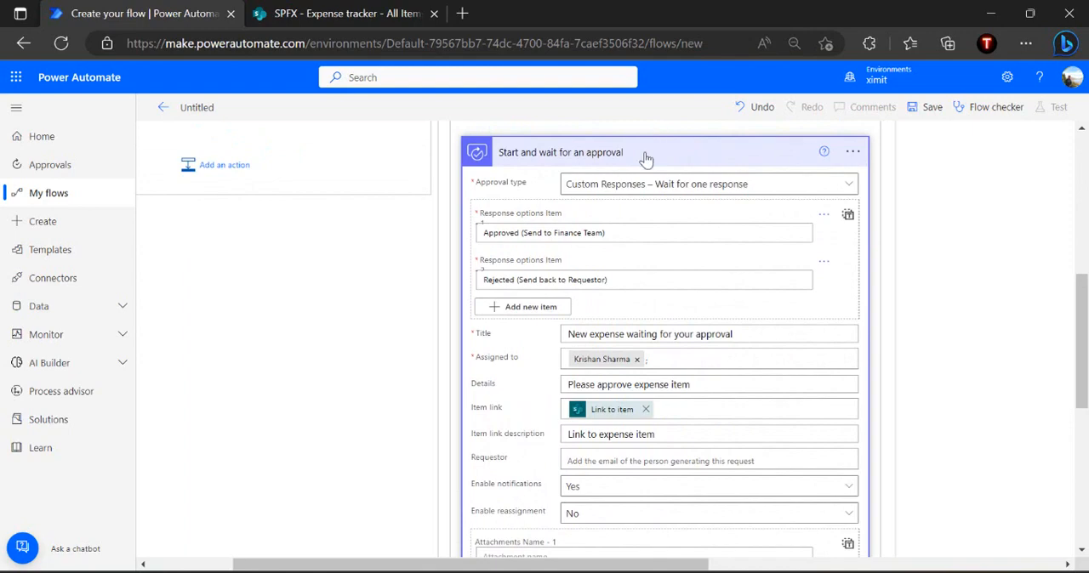
left_click(645, 159)
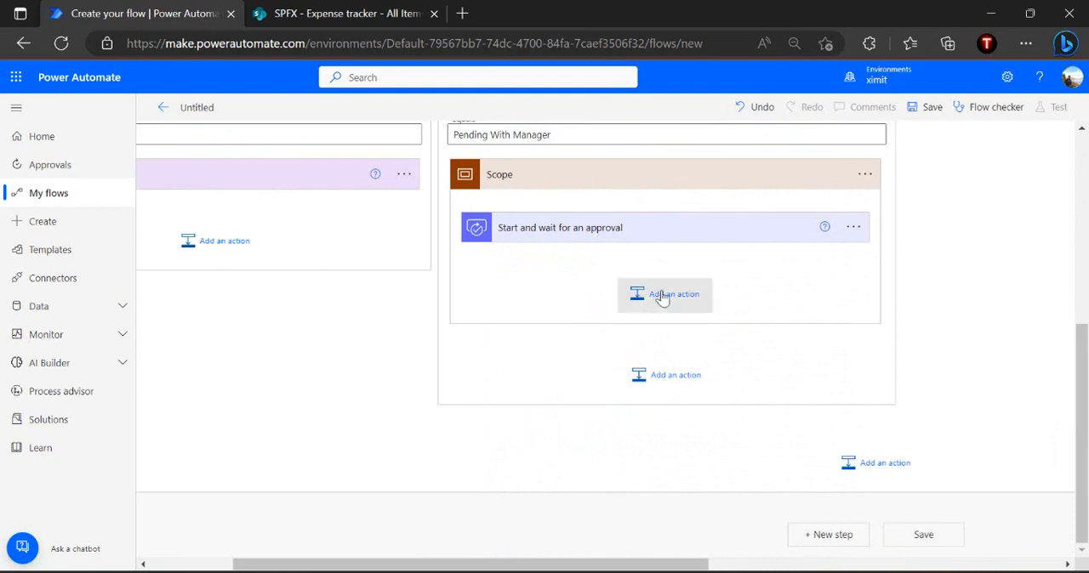
Add a Condition control after the approval action inside the Pending with Manager scope
left_click(696, 295)
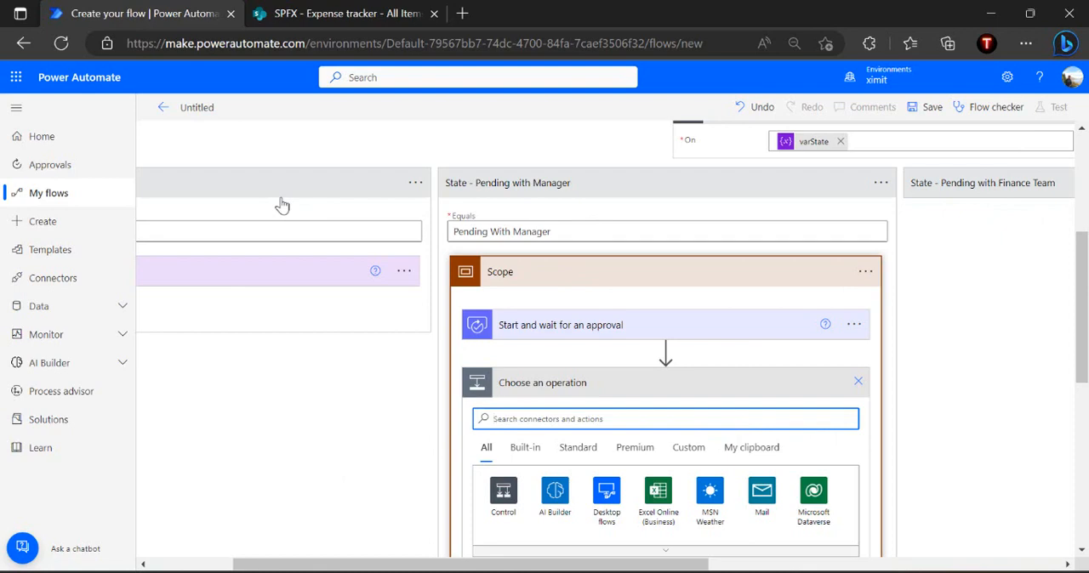
scroll(283, 205, "left", 4)
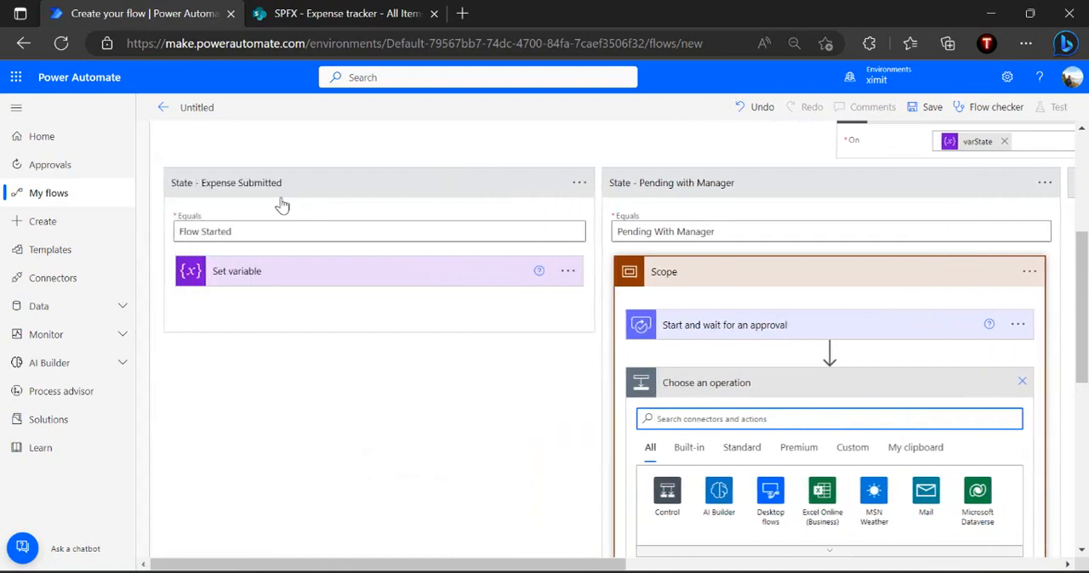
scroll(282, 205, "right", 3)
type("condition")
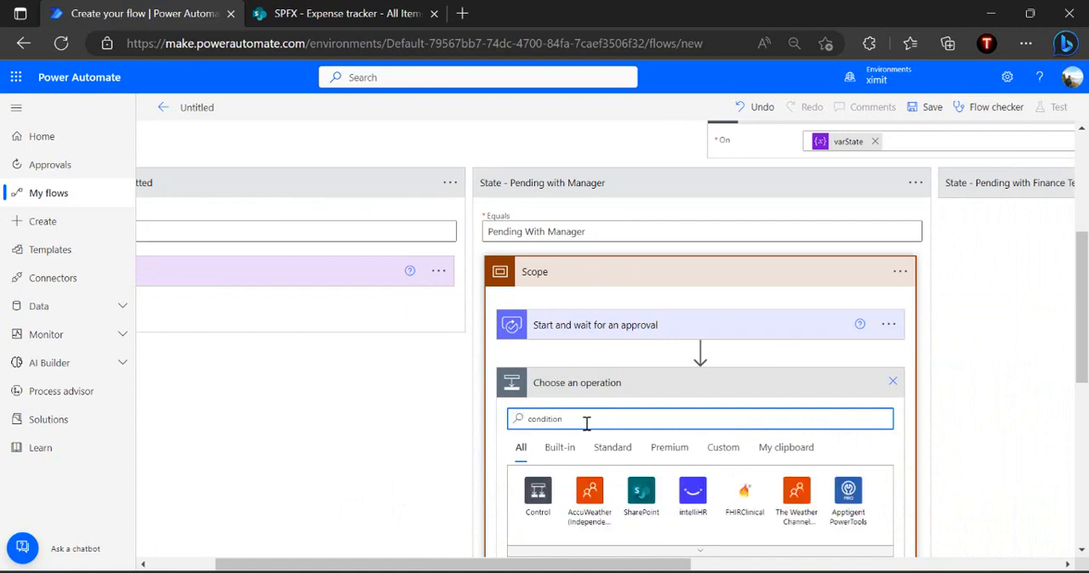
scroll(586, 423, "down", 2)
left_click(605, 493)
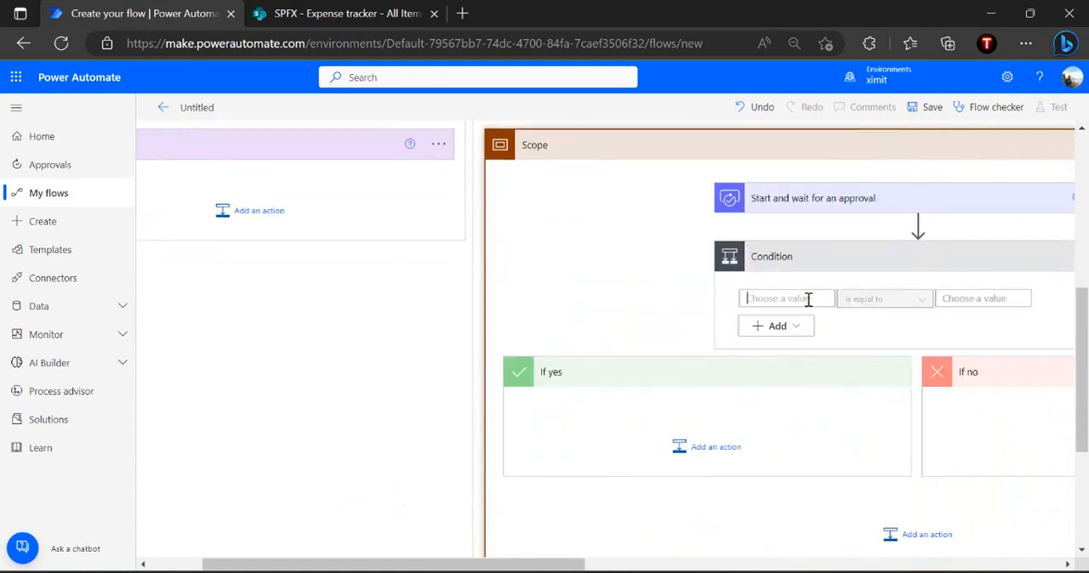
Set the condition's first value to the approval's Outcome dynamic value
left_click(809, 298)
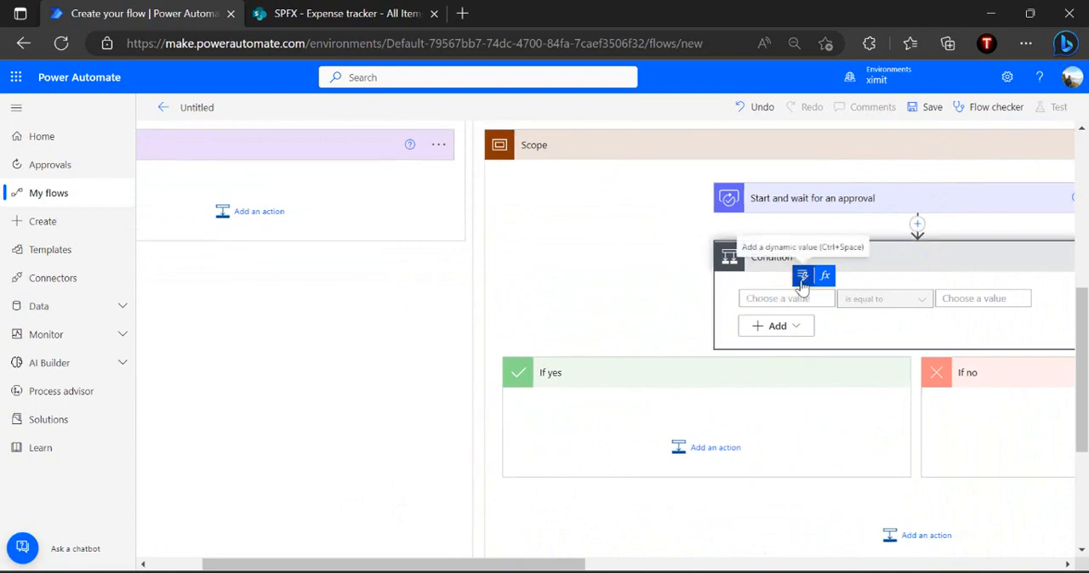
left_click(802, 281)
left_click(826, 360)
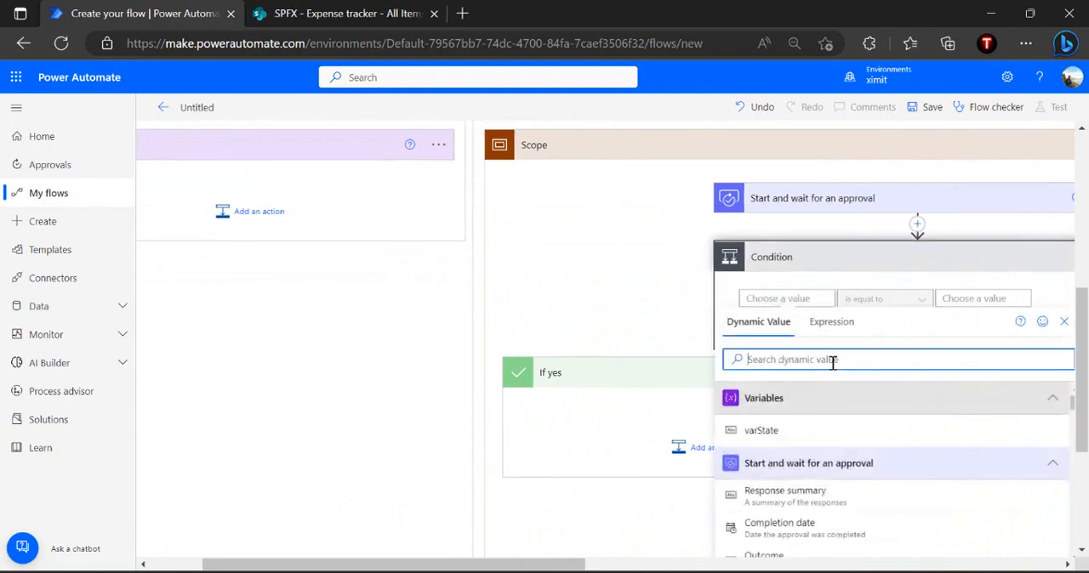
type("out")
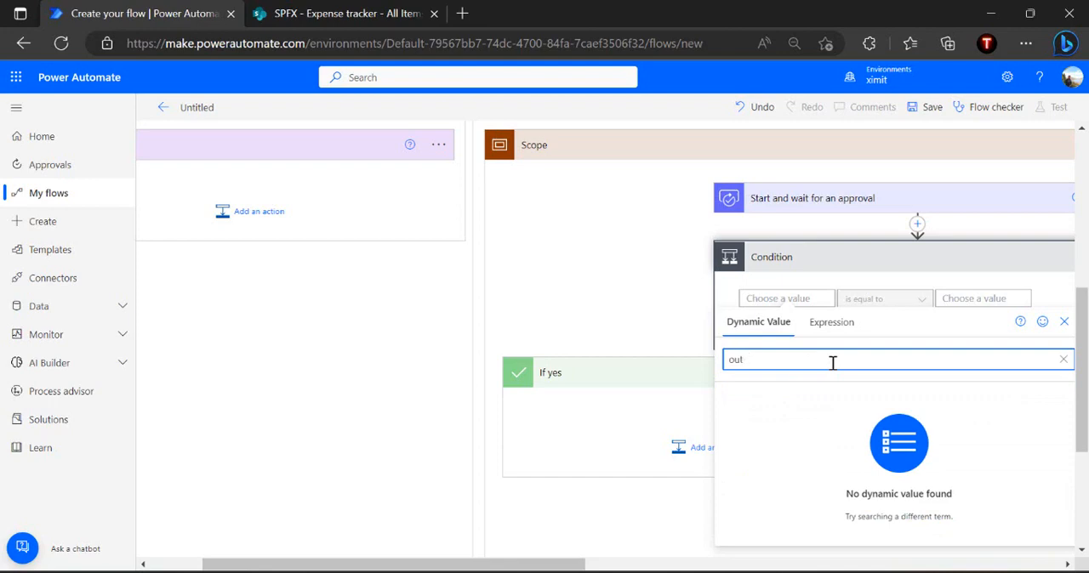
type("oco")
left_click(749, 428)
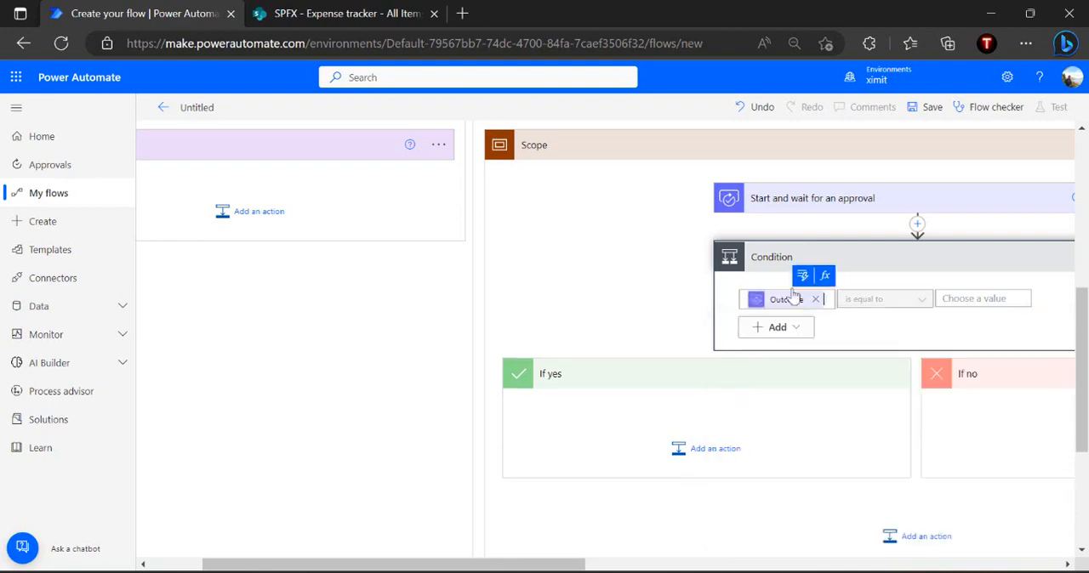
Copy the approval's first response option, "Approved (Send to Finance Team)", into the condition as the value Outcome must equal
left_click(864, 204)
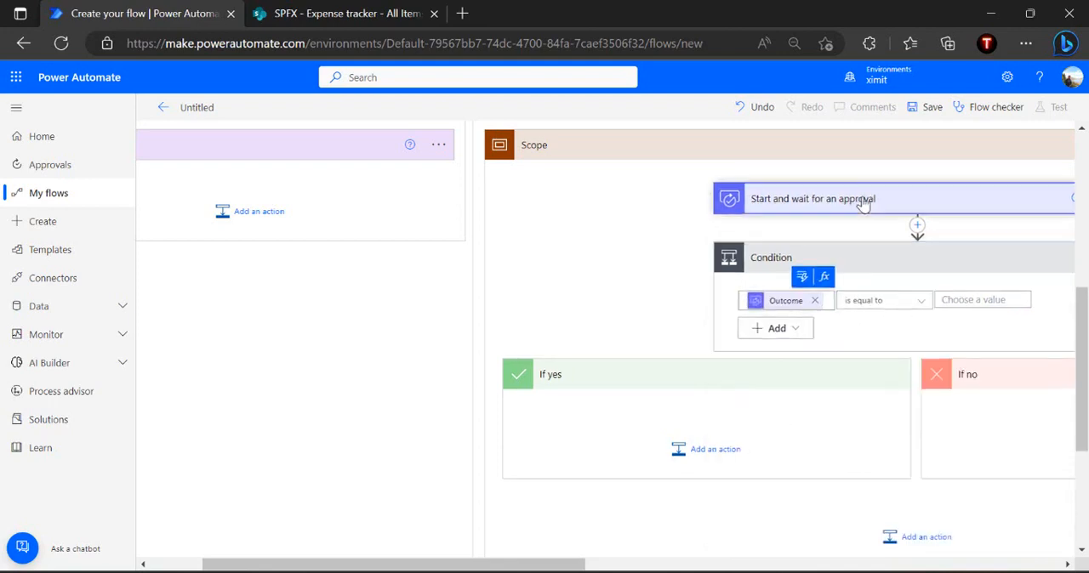
left_click(877, 279)
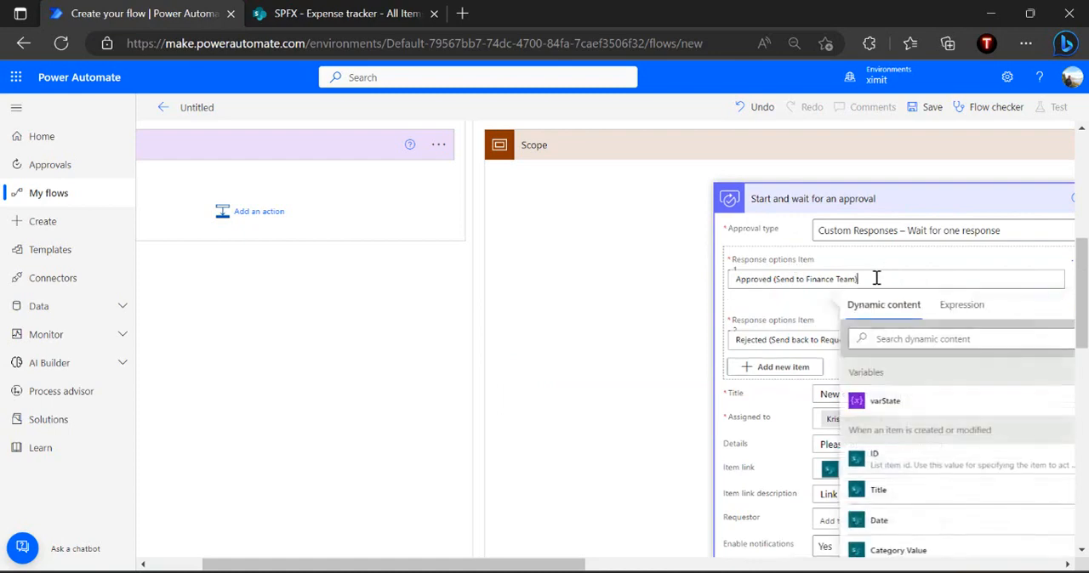
key("ctrl+a")
key("ctrl+c")
scroll(876, 279, "down", 5)
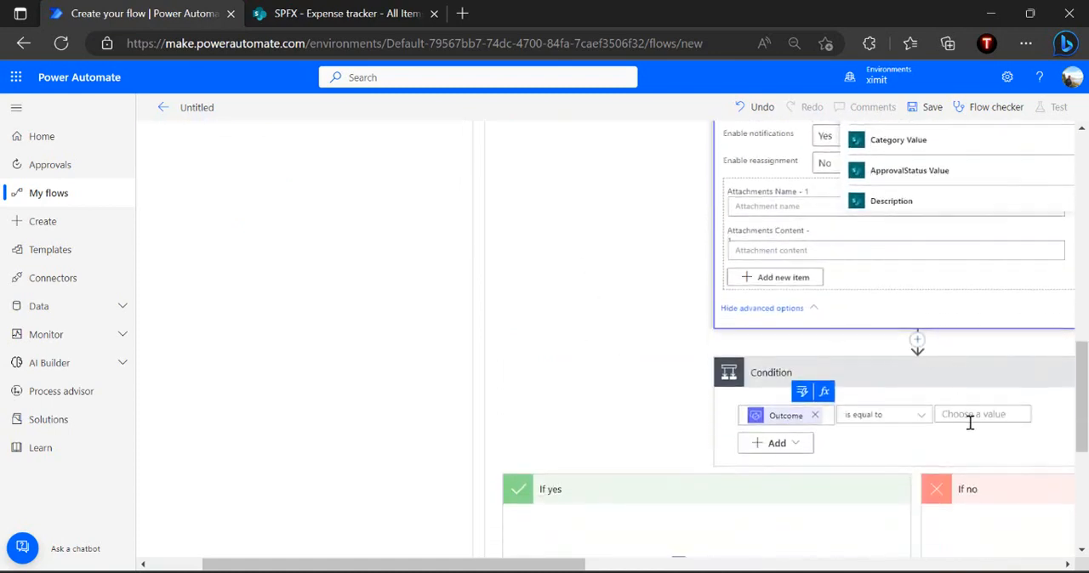
left_click(978, 414)
key("ctrl+v")
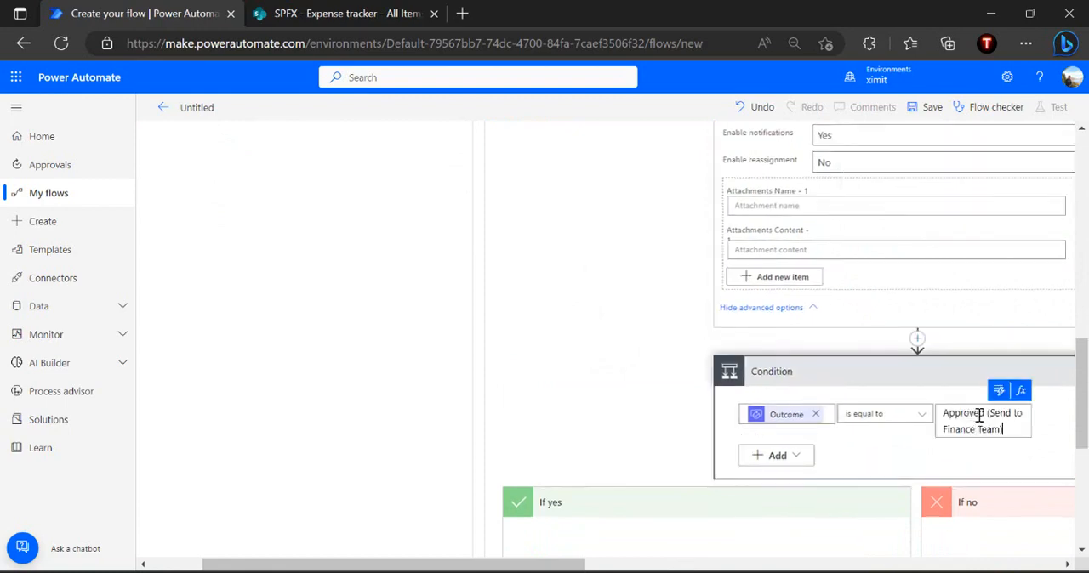
Add a Set variable action to the condition's If yes branch and choose varState as its variable
scroll(895, 469, "down", 3)
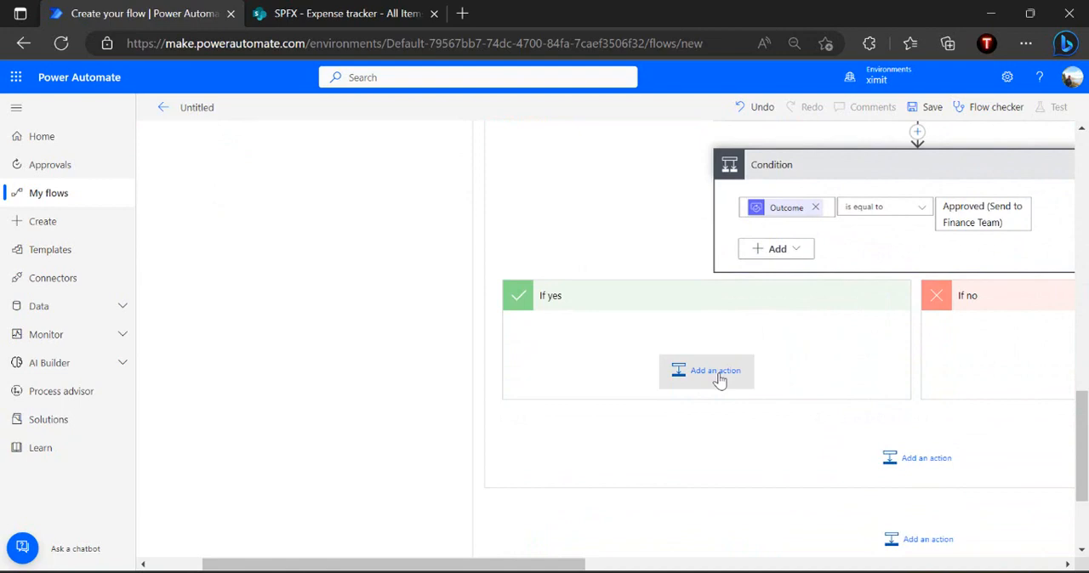
left_click(717, 374)
type("set variabl")
key("BackSpace")
key("BackSpace")
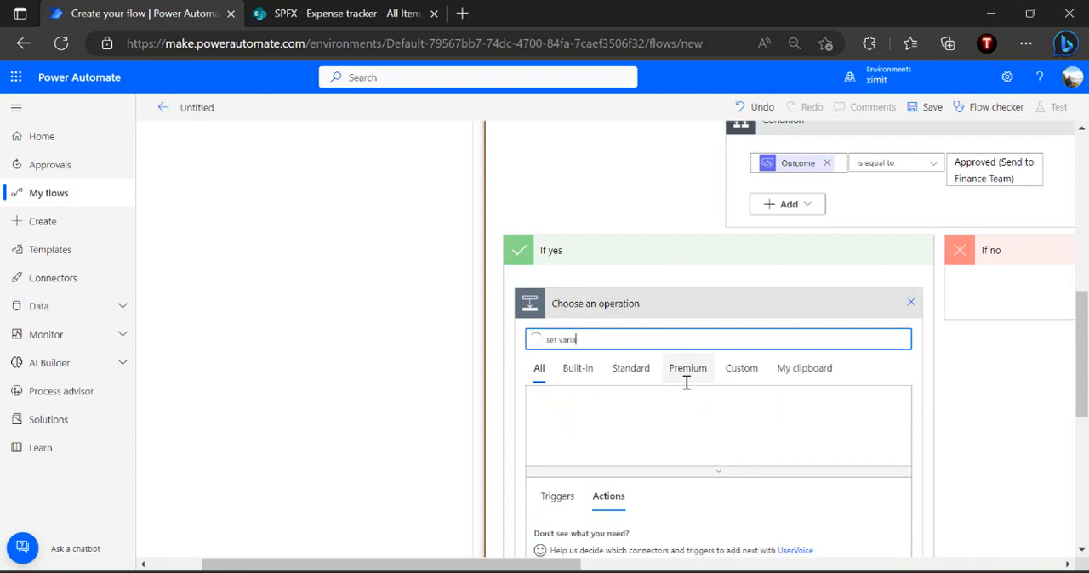
scroll(687, 383, "down", 1)
key("BackSpace")
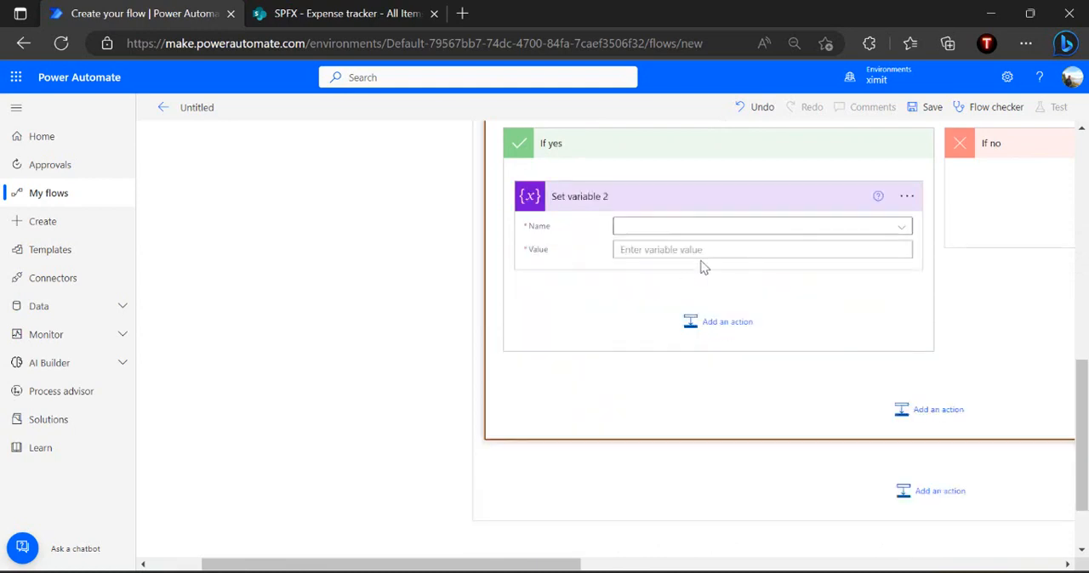
left_click(725, 228)
left_click(675, 274)
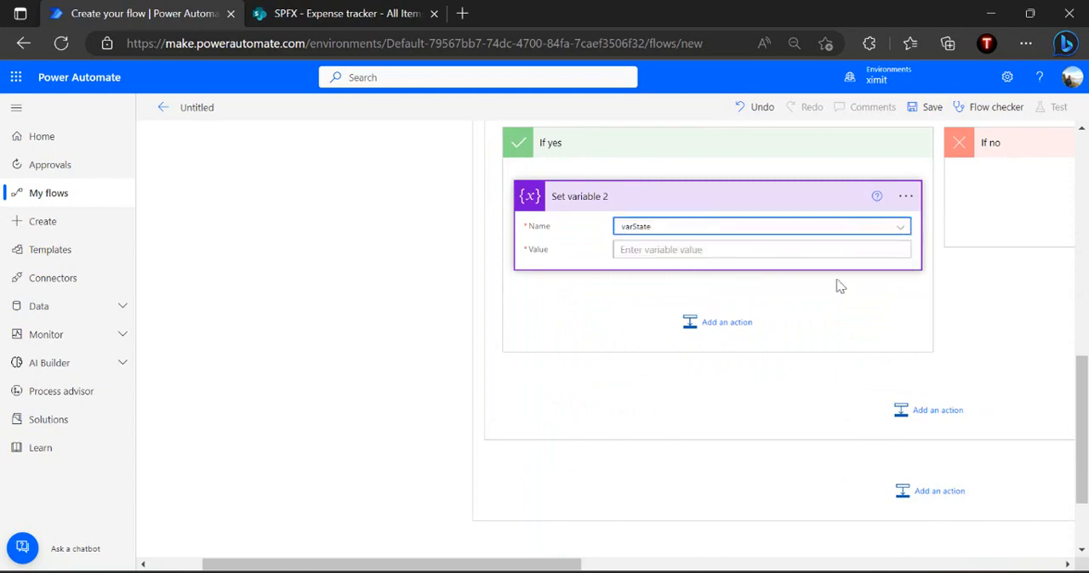
Set the If yes variable value to "Pending With Expense Team", copied from the State - Pending with Finance Team case
scroll(1024, 333, "up", 3)
scroll(1025, 334, "right", 2)
scroll(1025, 335, "right", 2)
scroll(1024, 332, "up", 3)
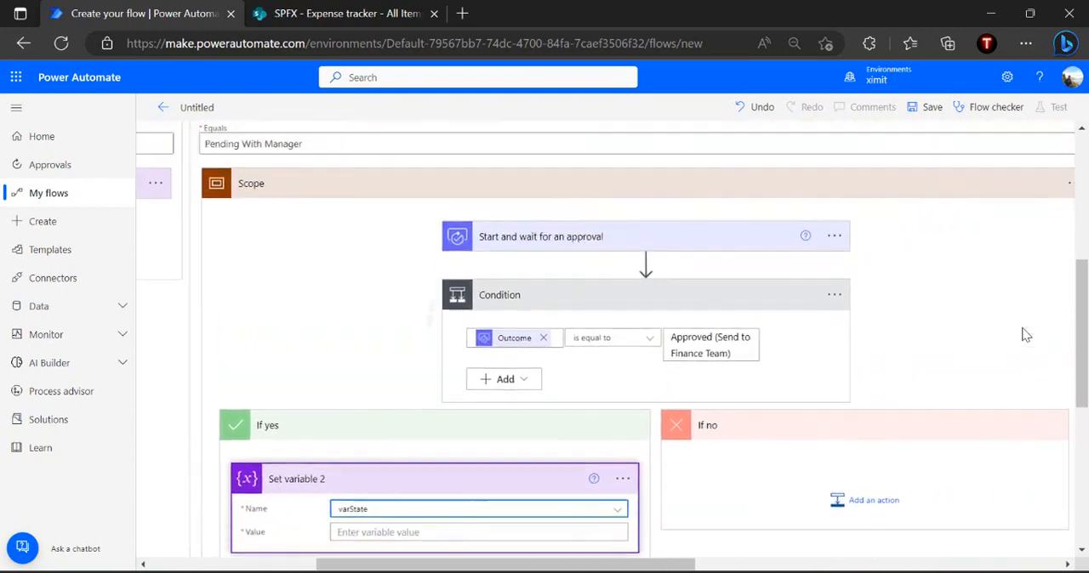
scroll(944, 212, "right", 4)
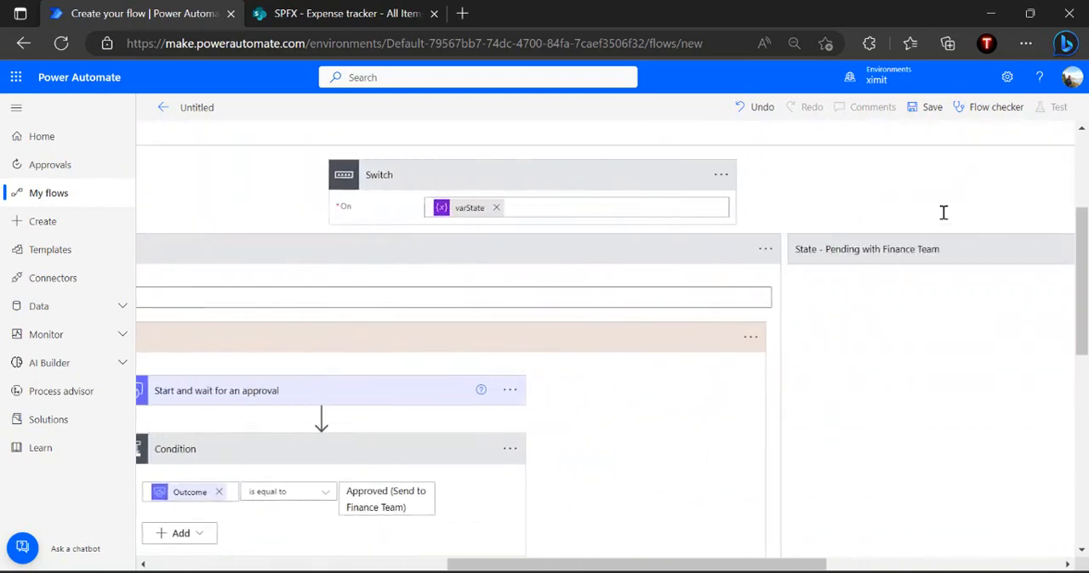
left_click(897, 296)
key("ctrl+a")
left_click(522, 271)
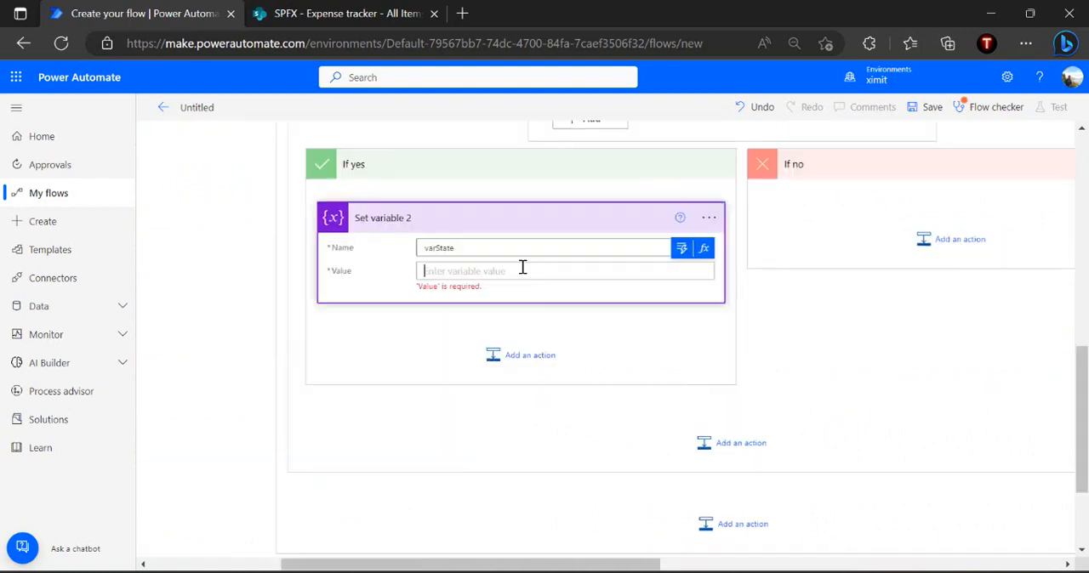
type("Pending With Expense Team")
left_click(374, 331)
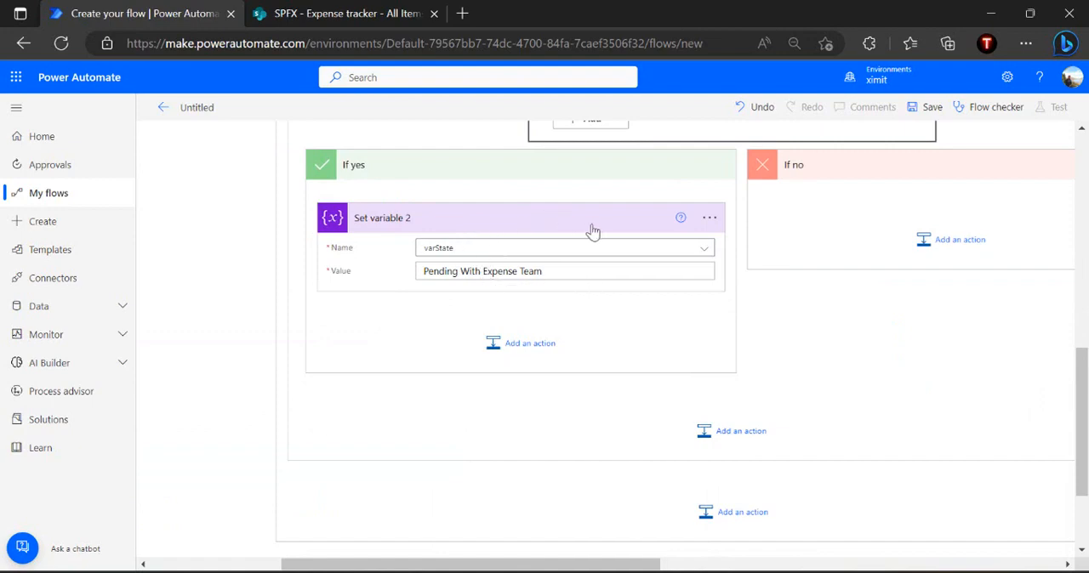
Add a Set variable action to the condition's If no branch and choose varState as its variable
left_click(710, 219)
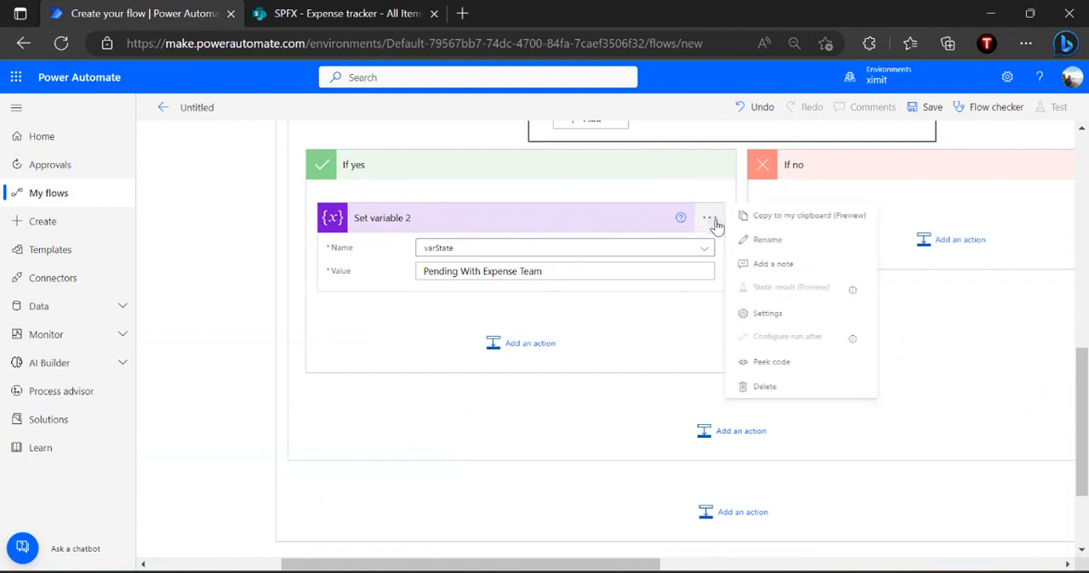
left_click(764, 224)
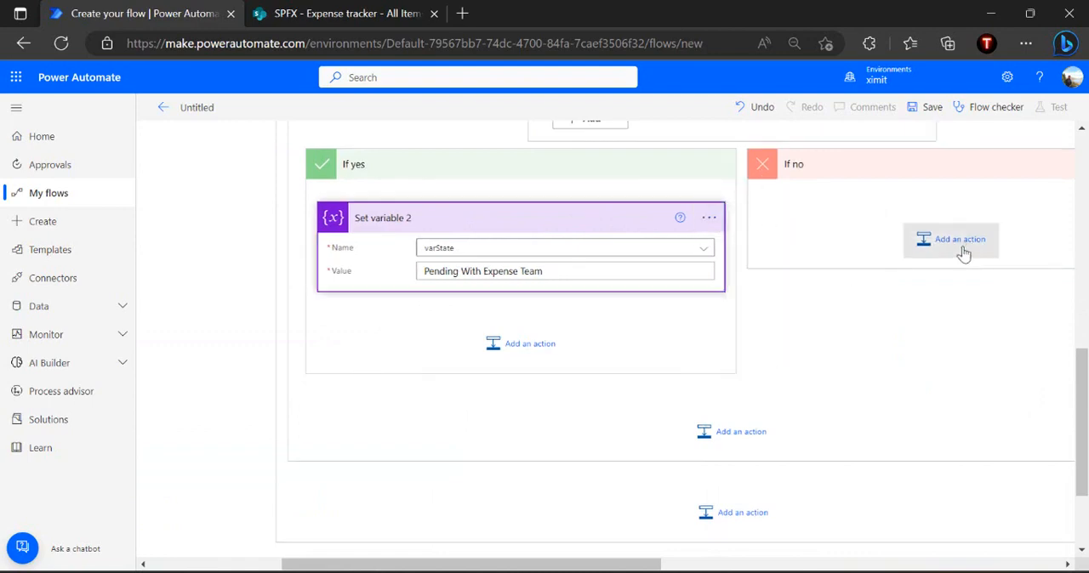
left_click(961, 252)
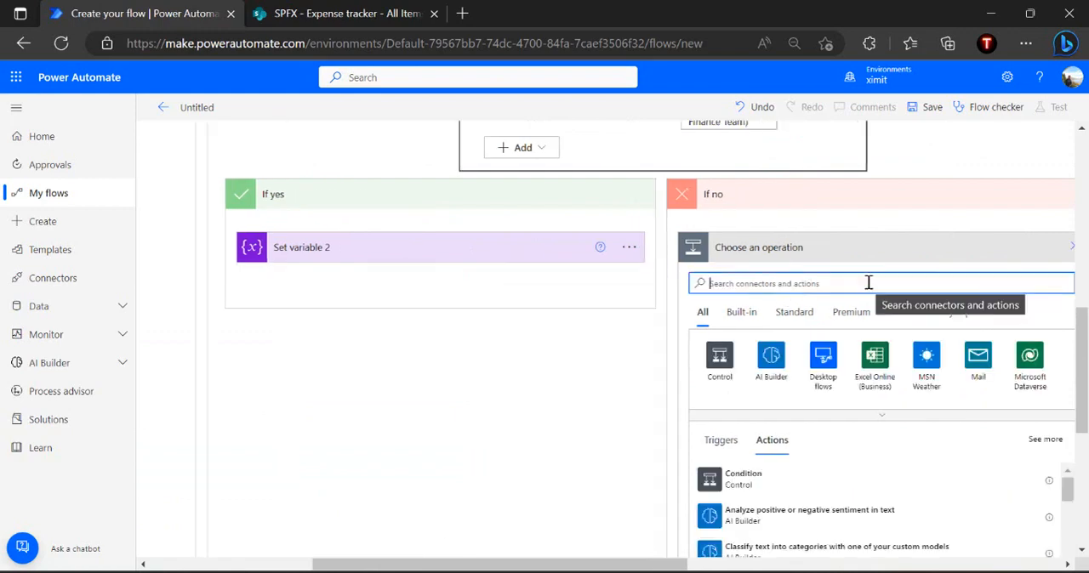
type("set variable")
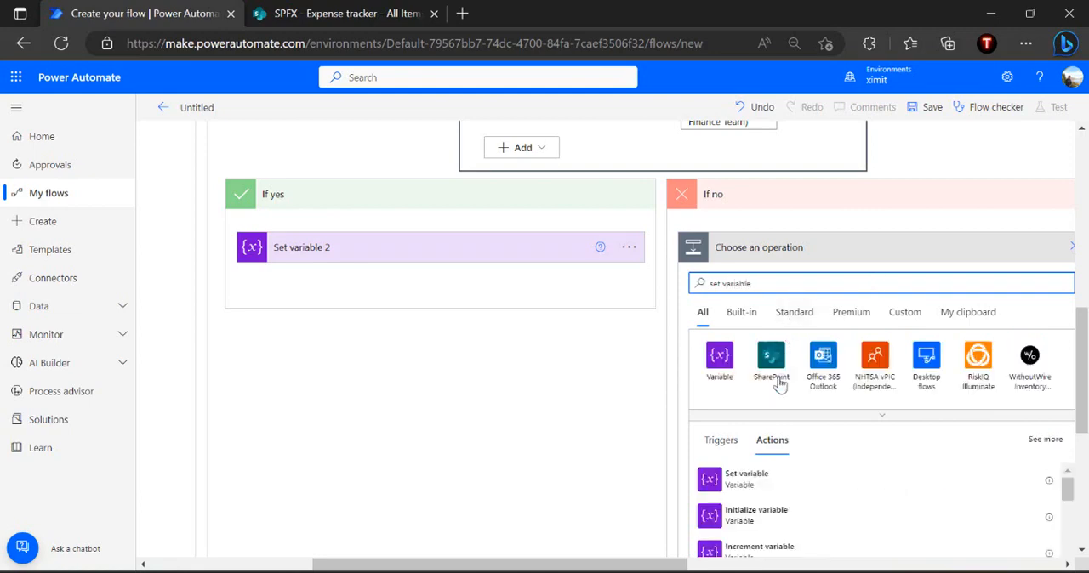
left_click(771, 486)
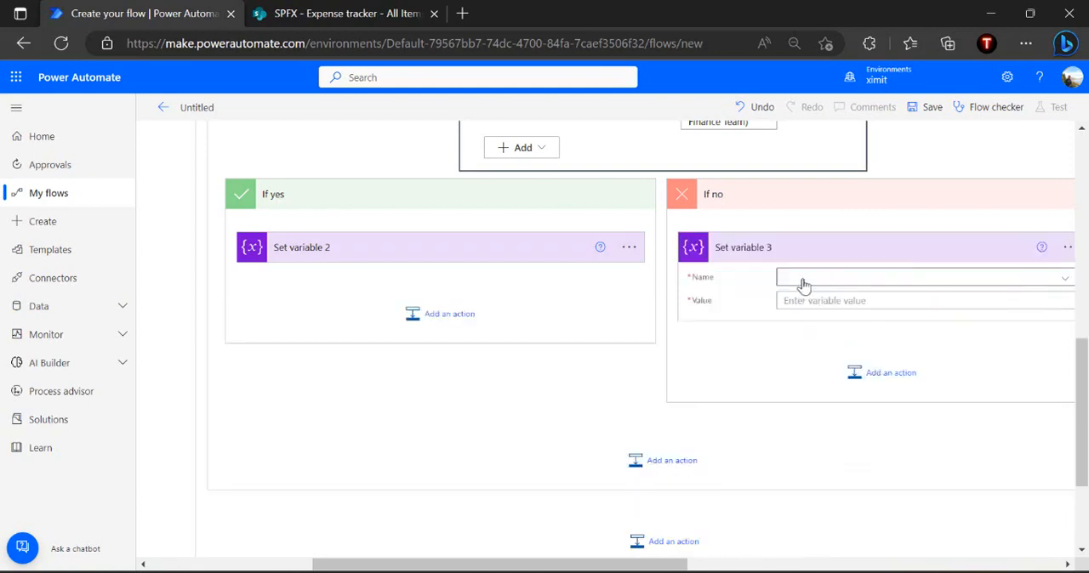
left_click(815, 282)
left_click(815, 321)
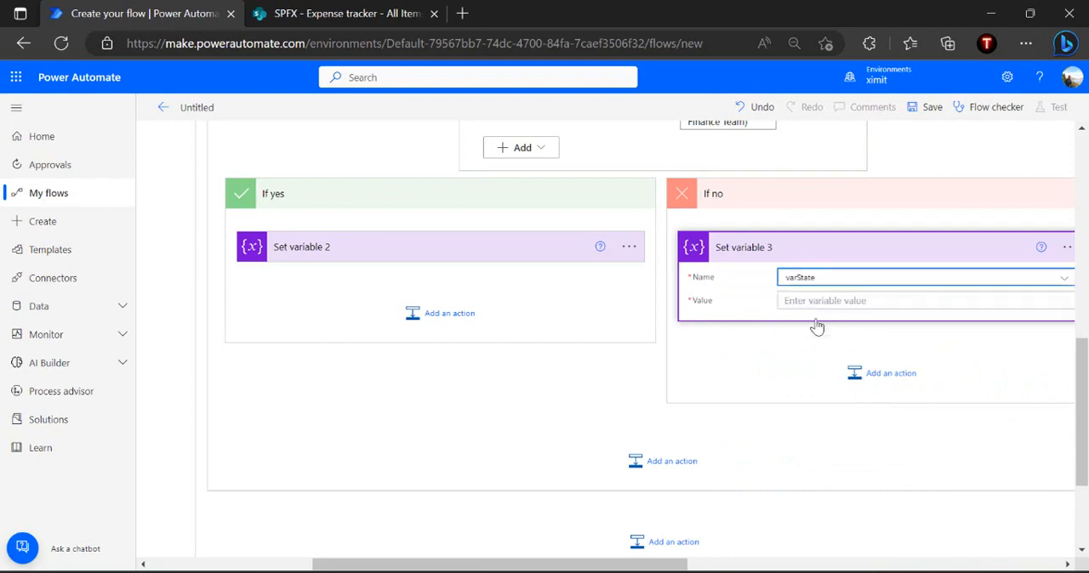
Set the If no variable value to "Flow Started", copied from the State - Expense Submitted case
scroll(848, 268, "left", 3)
scroll(848, 268, "up", 5)
scroll(848, 268, "left", 1)
left_click(360, 380)
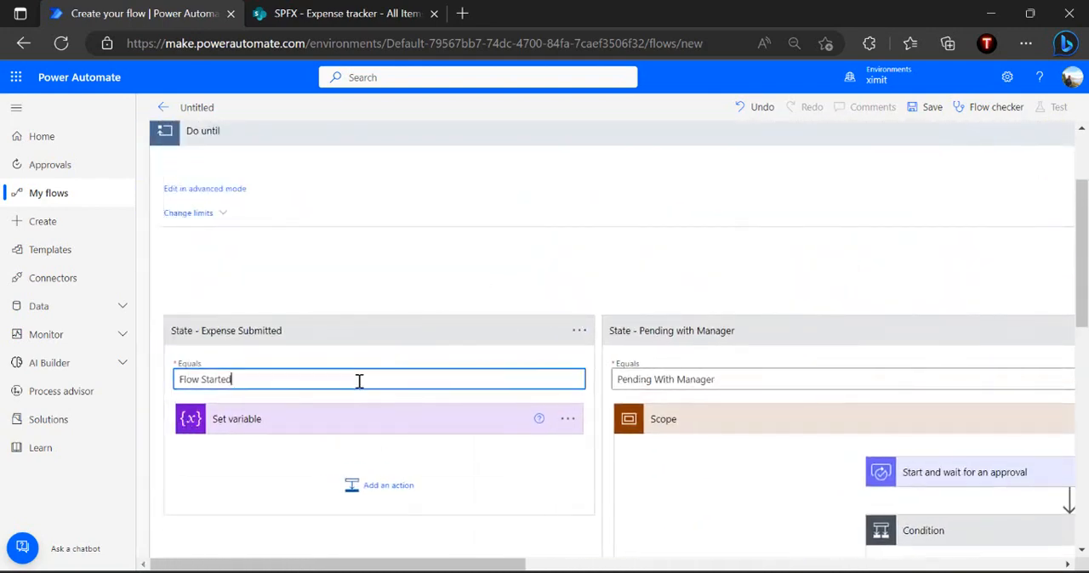
key("ctrl+a")
scroll(765, 349, "down", 3)
scroll(766, 349, "right", 5)
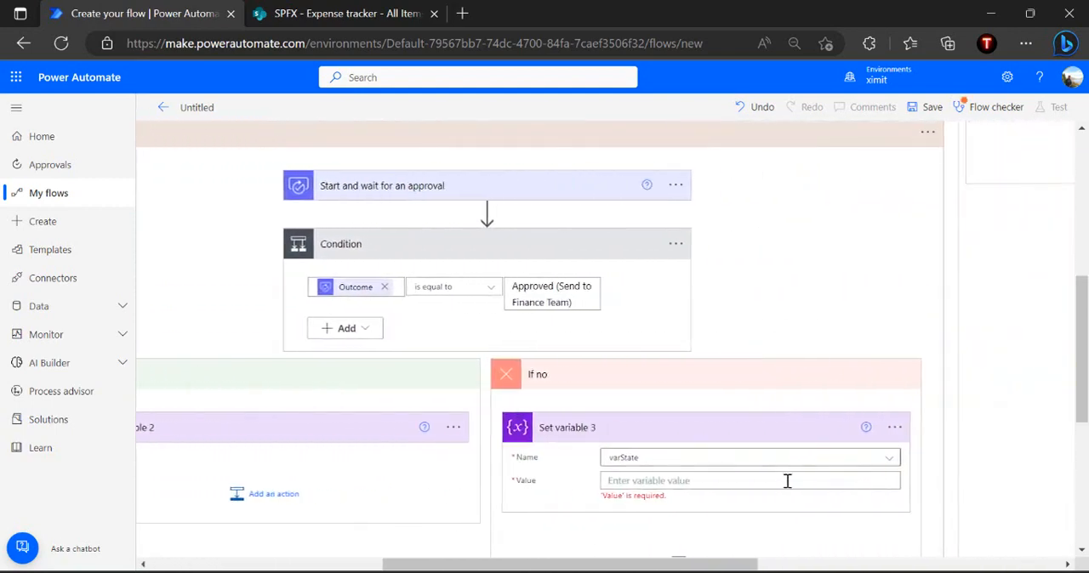
type("Flow Started")
left_click(762, 534)
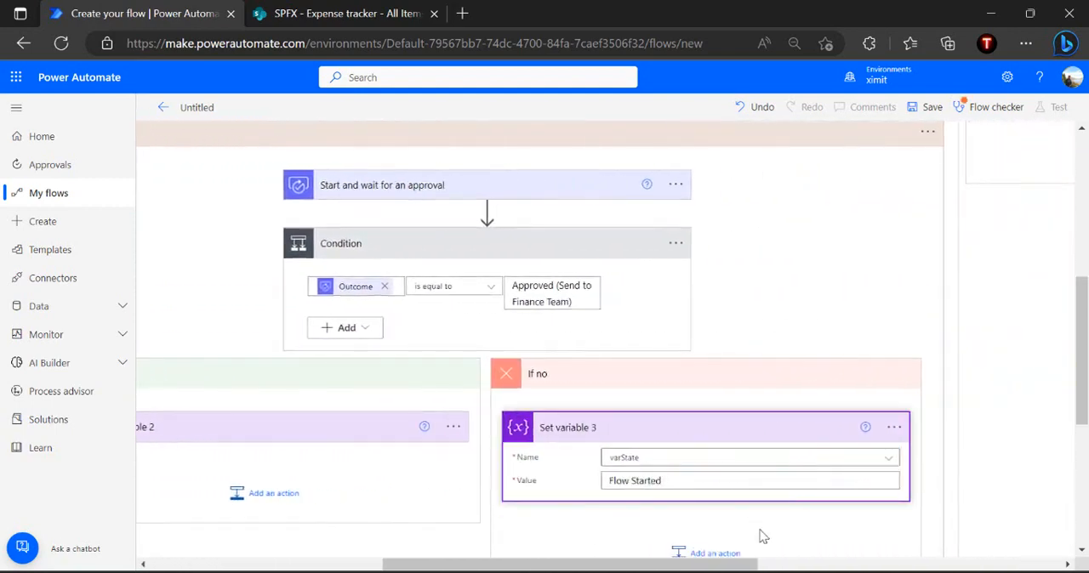
scroll(761, 535, "down", 3)
scroll(760, 534, "left", 4)
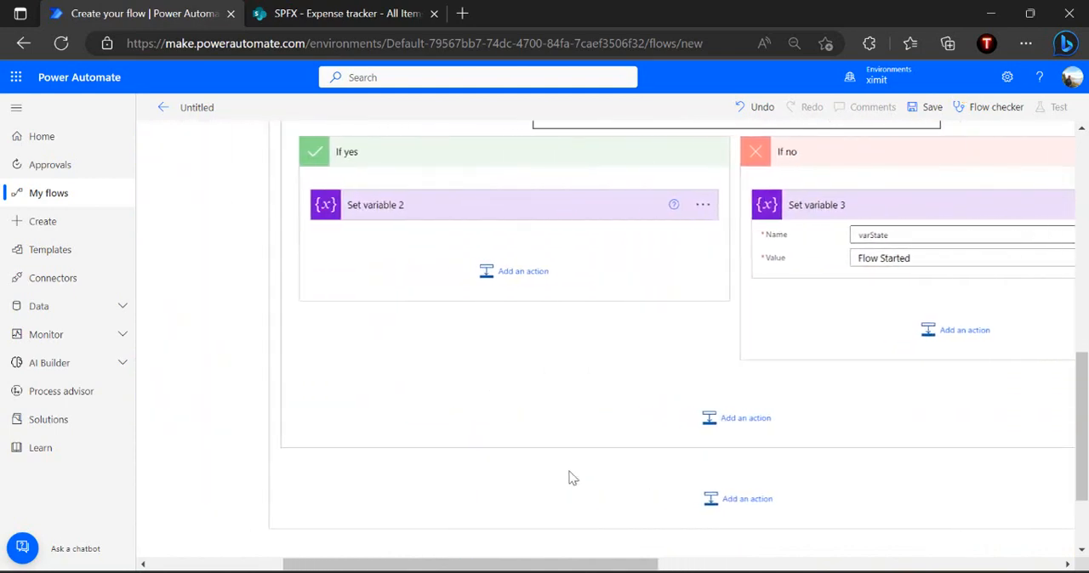
Add a SharePoint Update item action below Set variable 2 in the condition's If yes branch
left_click(533, 275)
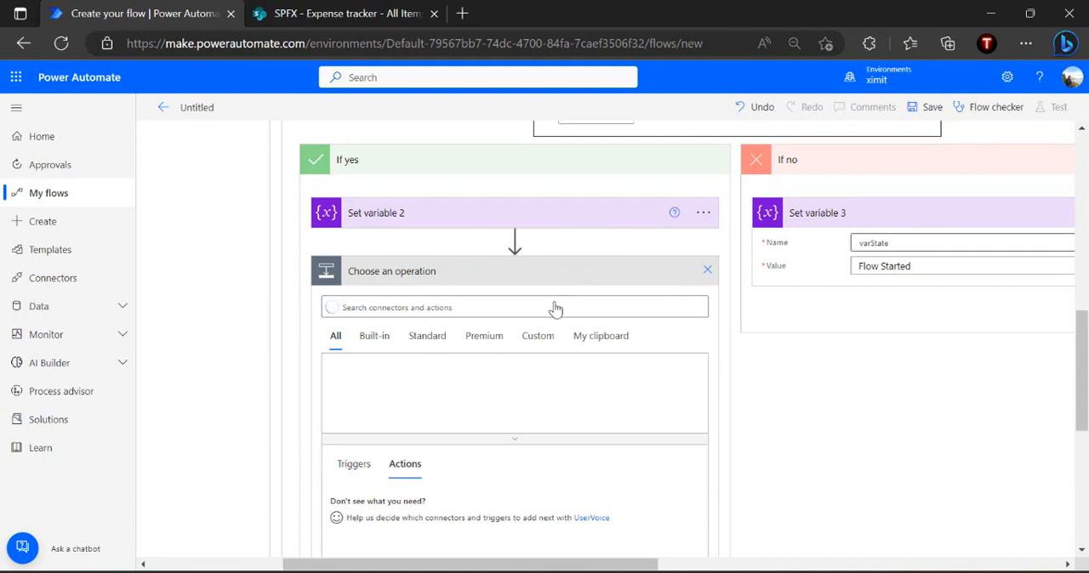
type("udpate ")
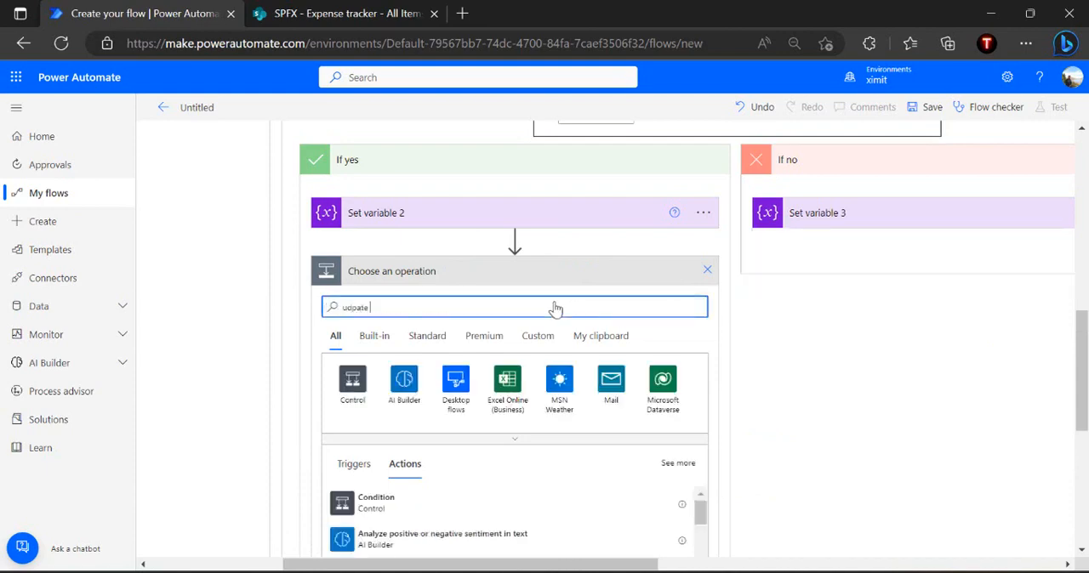
type("item")
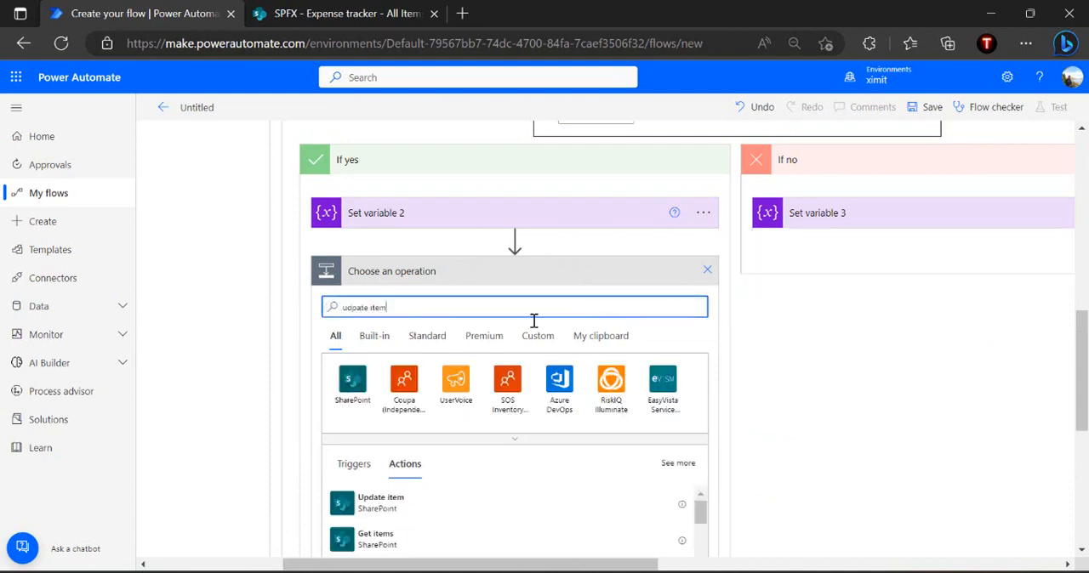
left_click(421, 508)
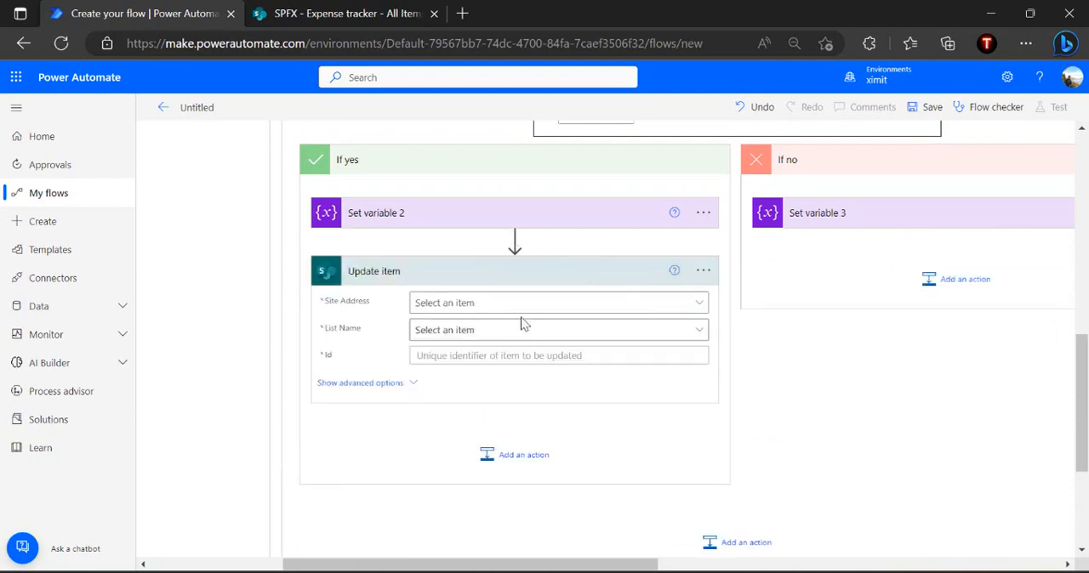
Point the If yes Update item action to the SPFX site and its Expense tracker list
left_click(545, 306)
type("spfx")
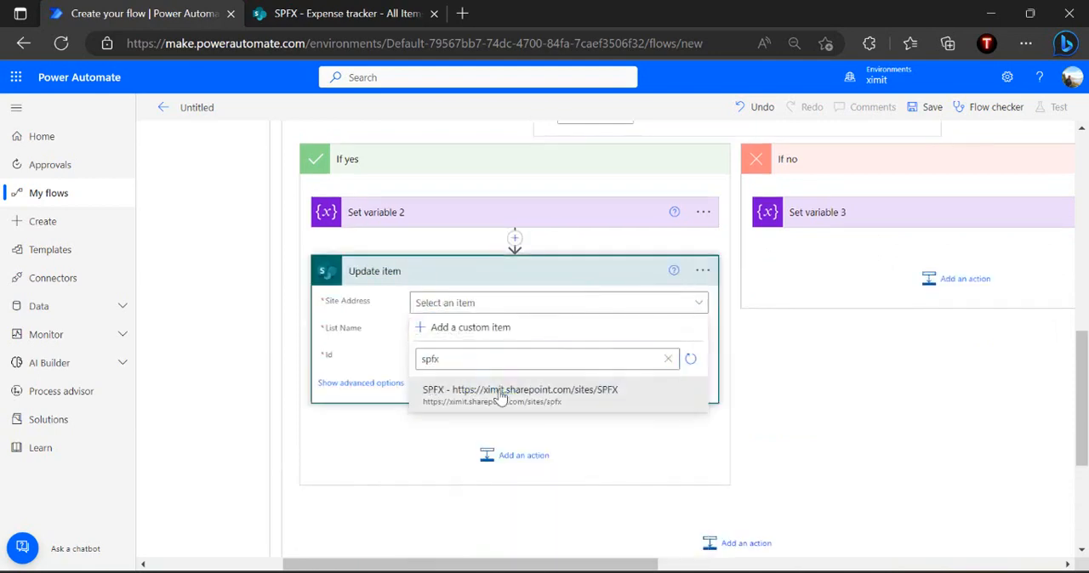
left_click(500, 393)
left_click(546, 330)
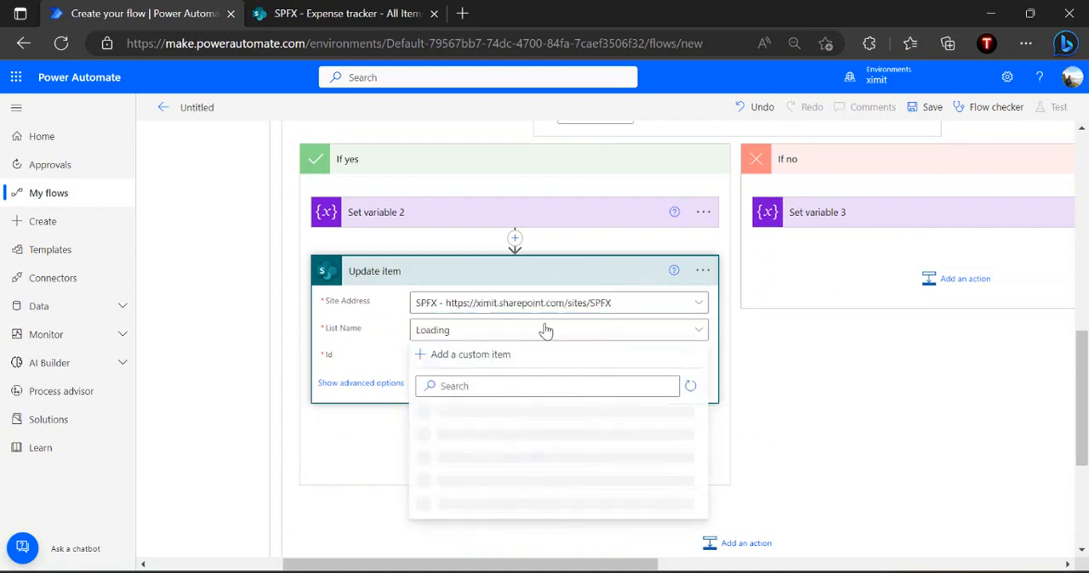
left_click(538, 331)
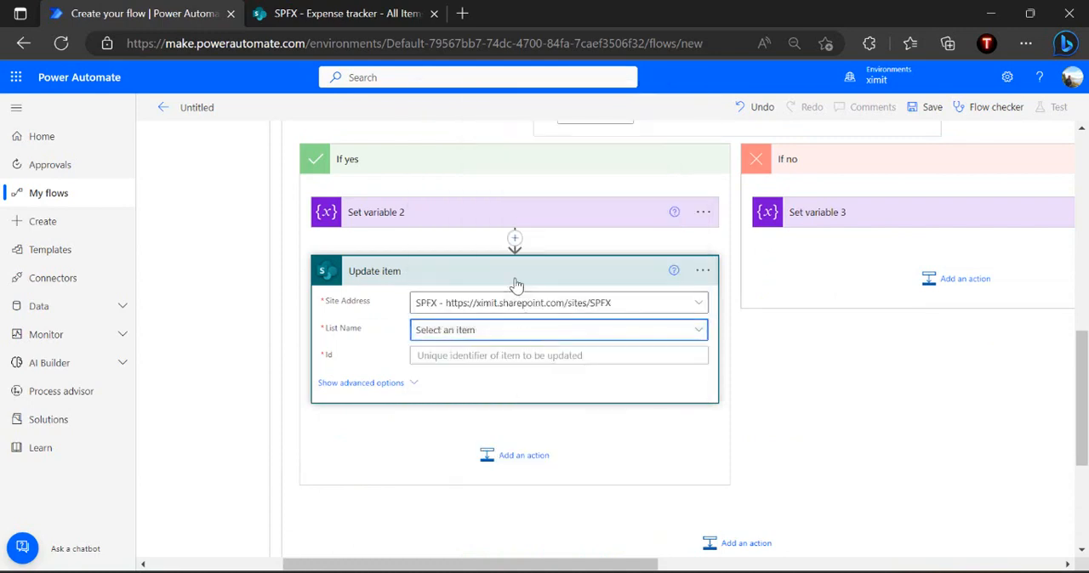
left_click(502, 331)
left_click(561, 130)
type("ex")
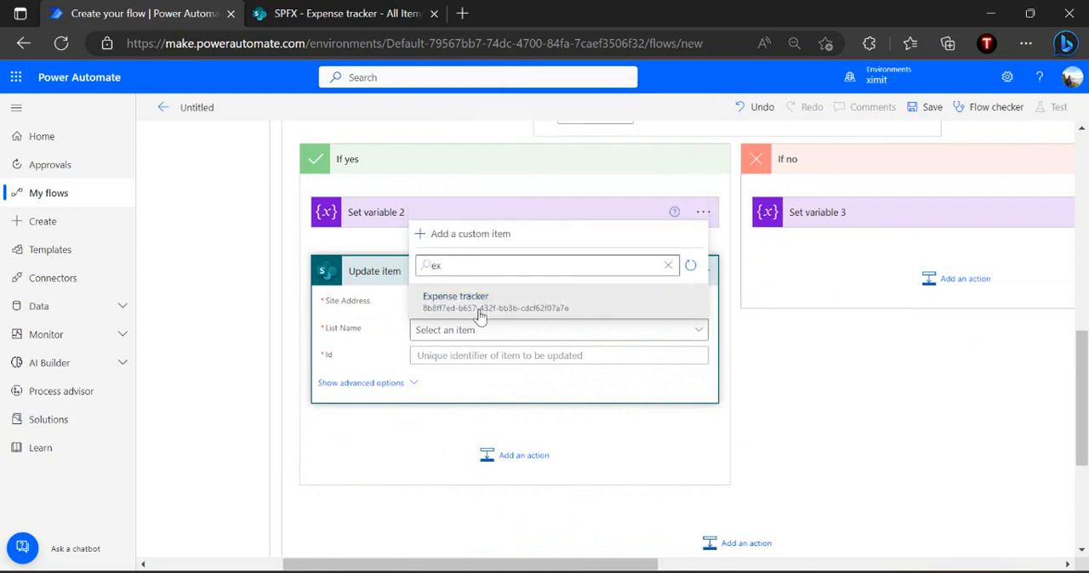
left_click(479, 316)
Set the Id of the If yes Update item action to the ID dynamic value from the item trigger
left_click(453, 357)
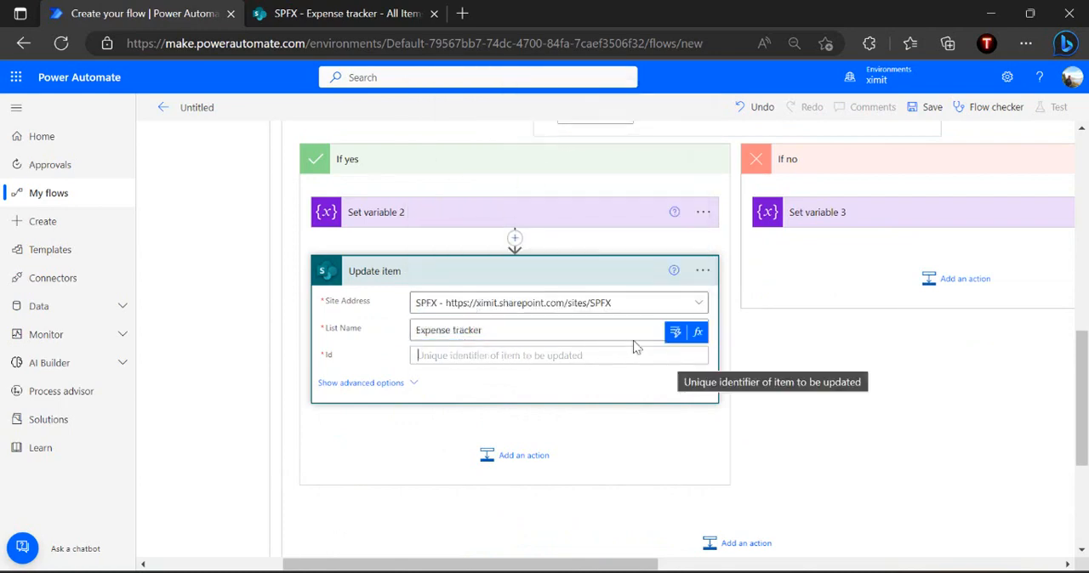
left_click(666, 338)
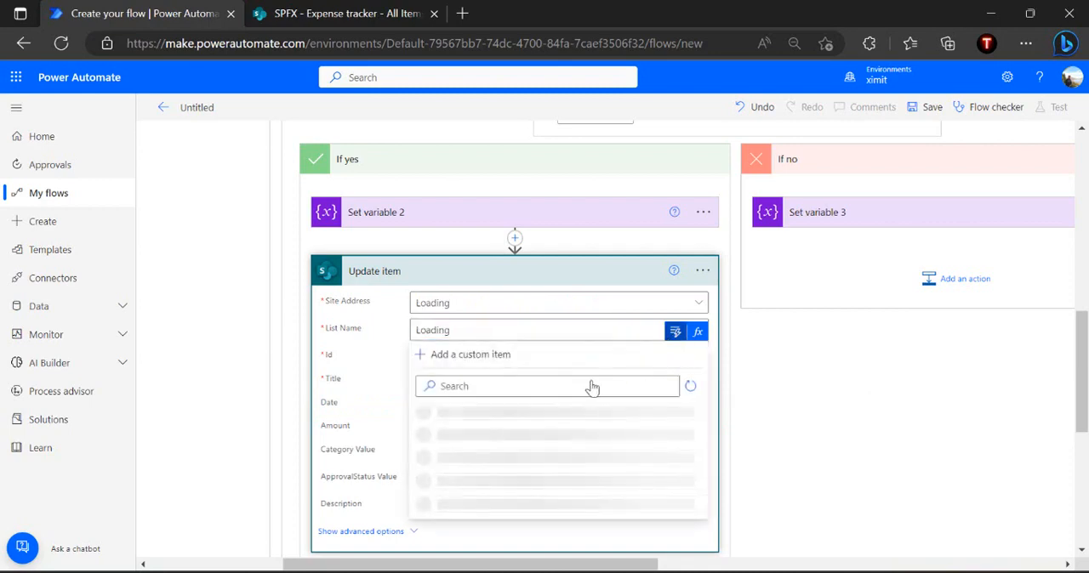
left_click(545, 357)
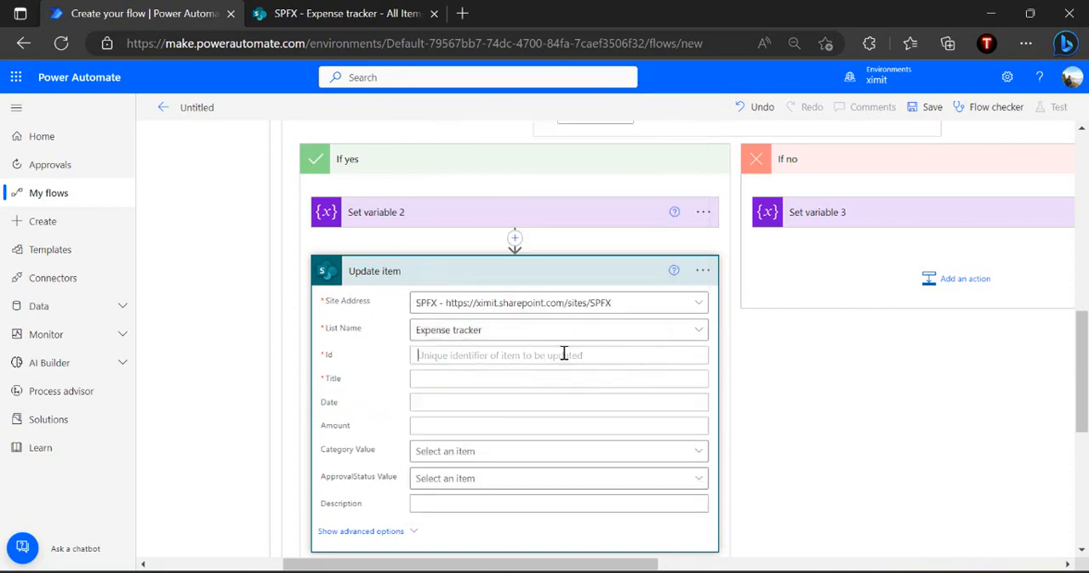
left_click(678, 342)
type("i")
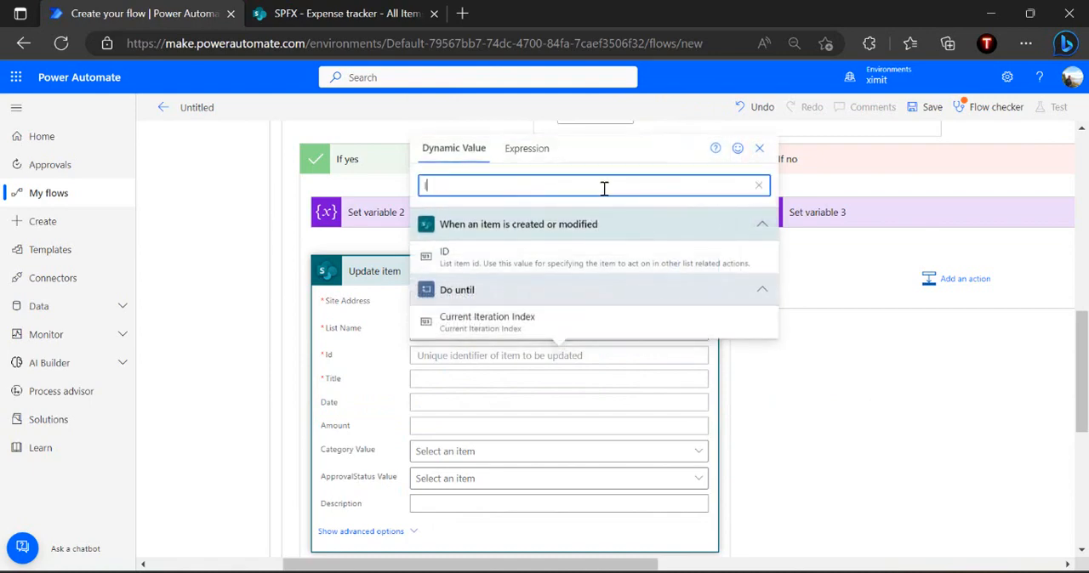
key("BackSpace")
key("BackSpace")
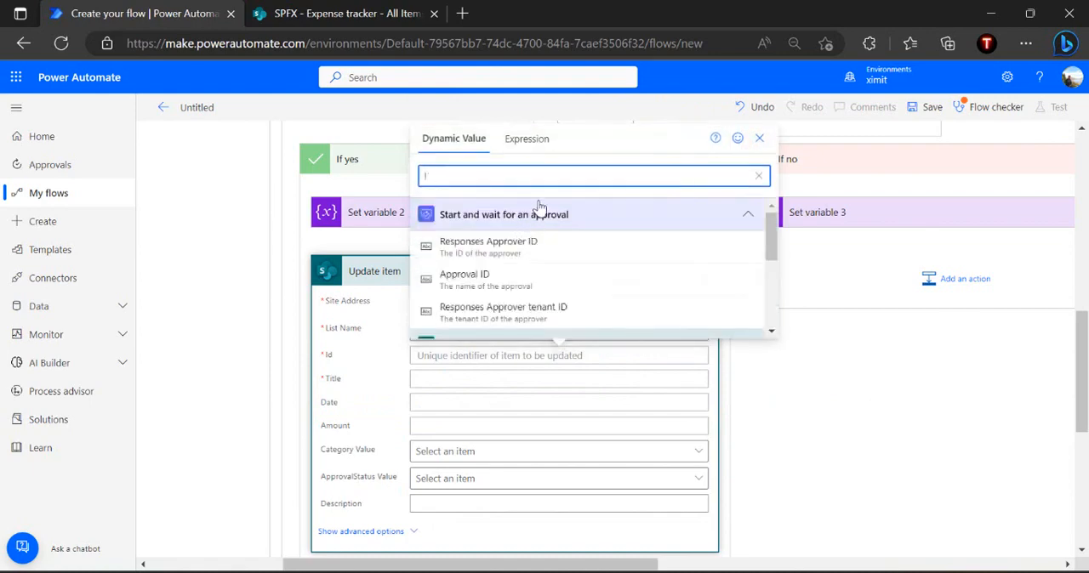
scroll(511, 230, "down", 5)
left_click(489, 248)
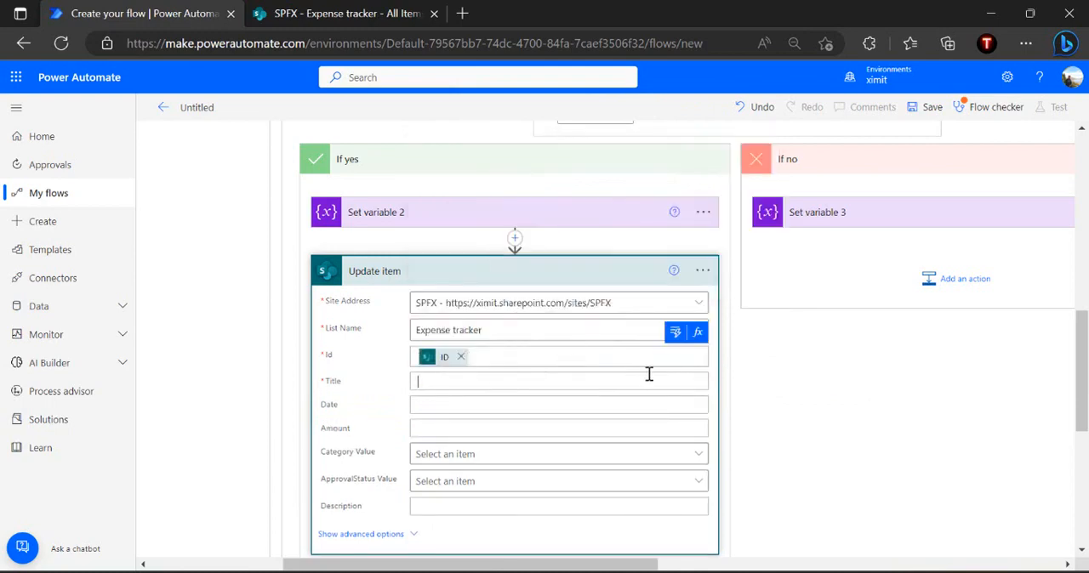
Set the Title of the If yes Update item action to the Title dynamic value from When an item is created or modified
left_click(674, 358)
left_click(823, 200)
type("Title")
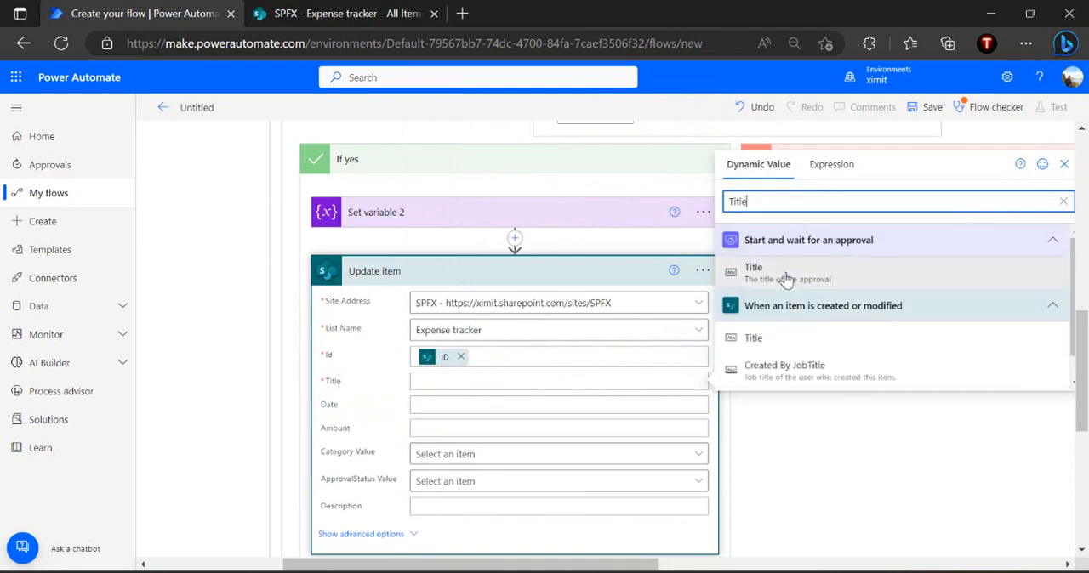
left_click(771, 339)
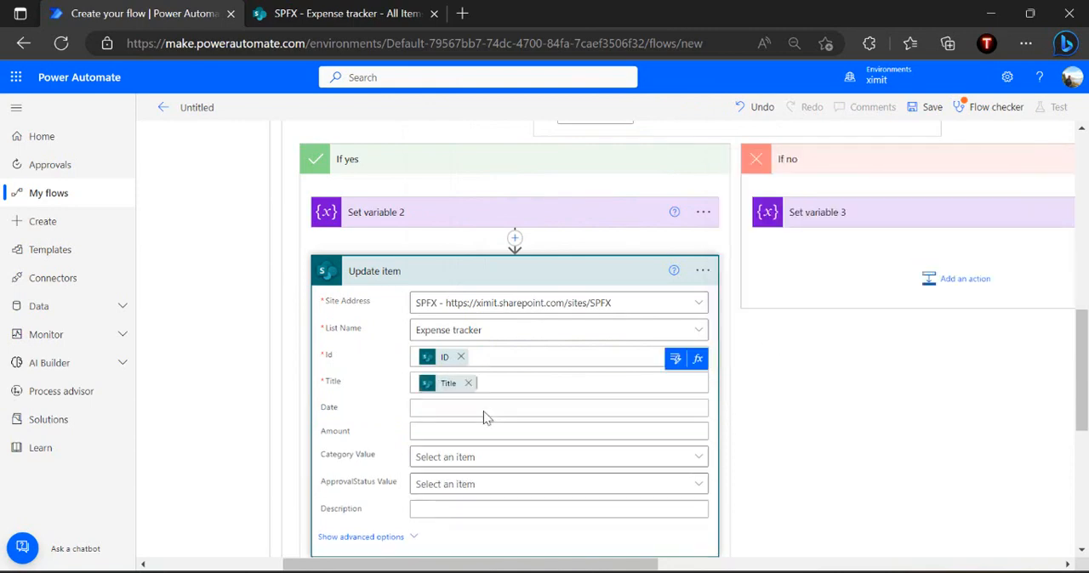
Set the ApprovalStatus Value of the If yes Update item action to Pending With Expense Team and collapse the action
left_click(466, 485)
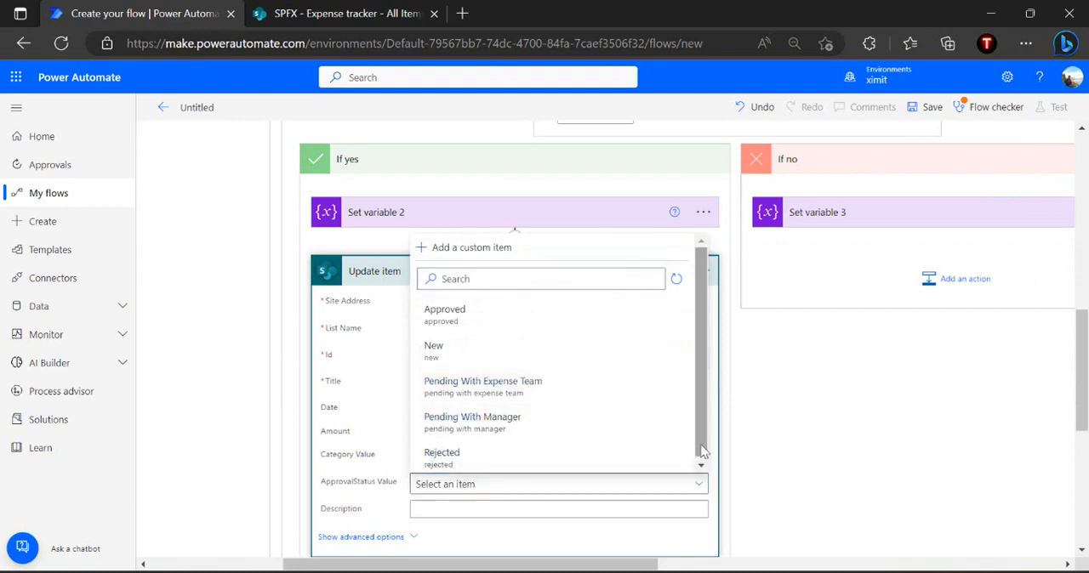
left_click(563, 393)
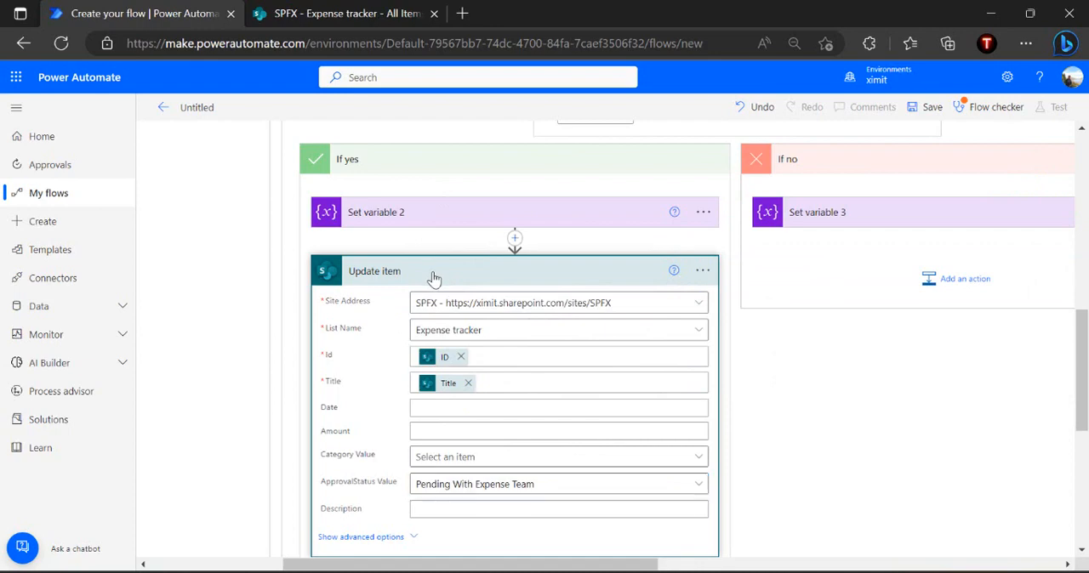
left_click(482, 277)
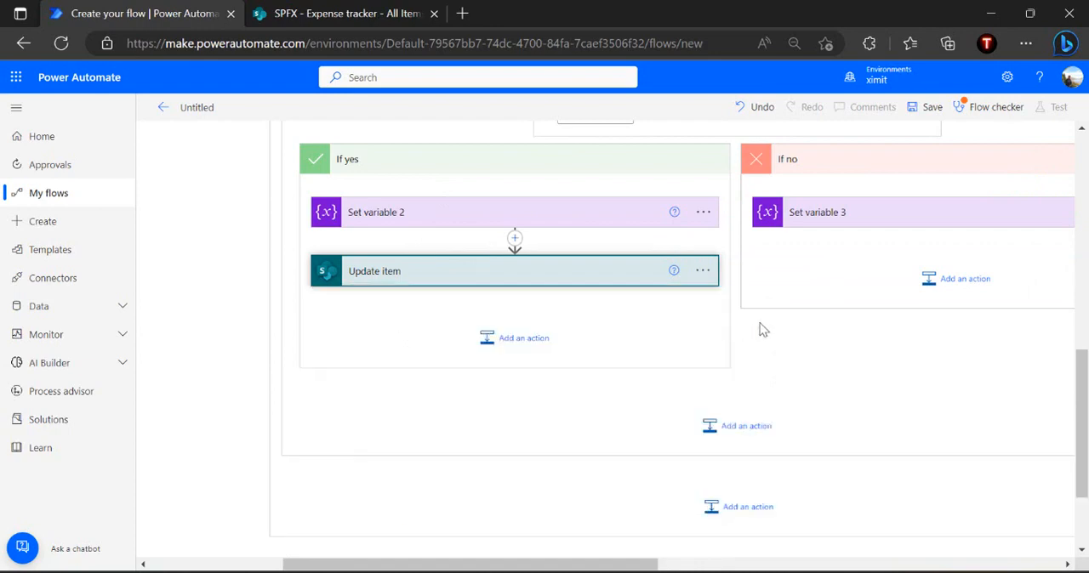
Add a SharePoint Update item action below Set variable 3 in the condition's If no branch
left_click(959, 291)
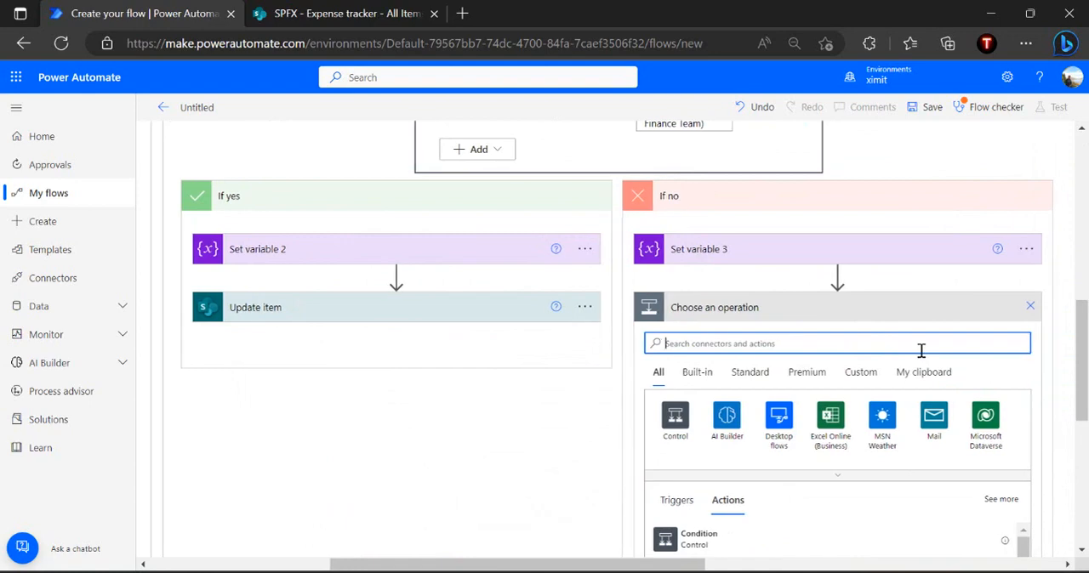
Switch to the SharePoint Expense tracker list and open the ApprovalStatus column for editing
key("ctrl+Tab")
left_click(864, 326)
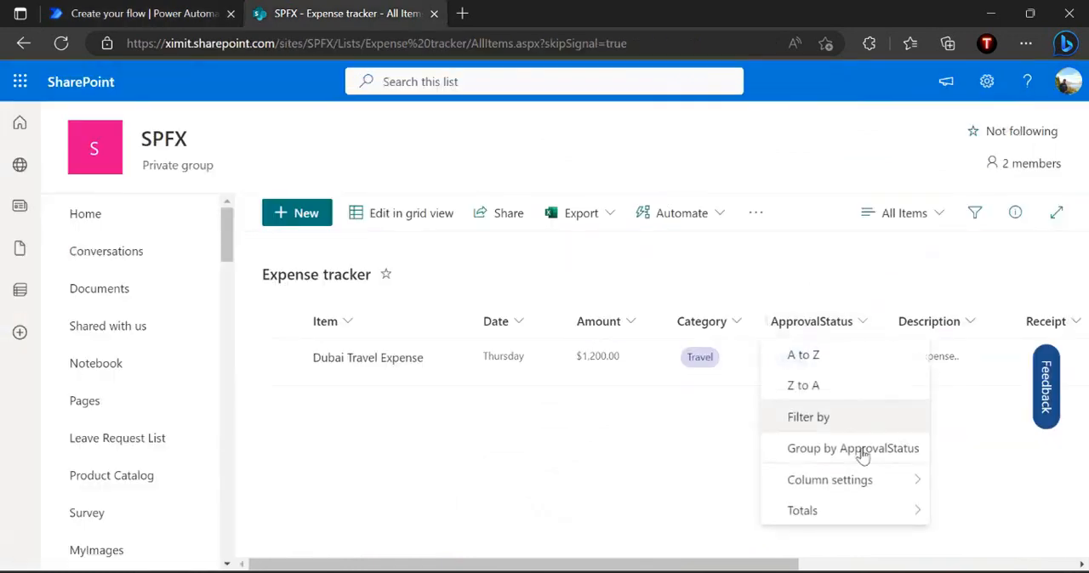
mouse_move(899, 481)
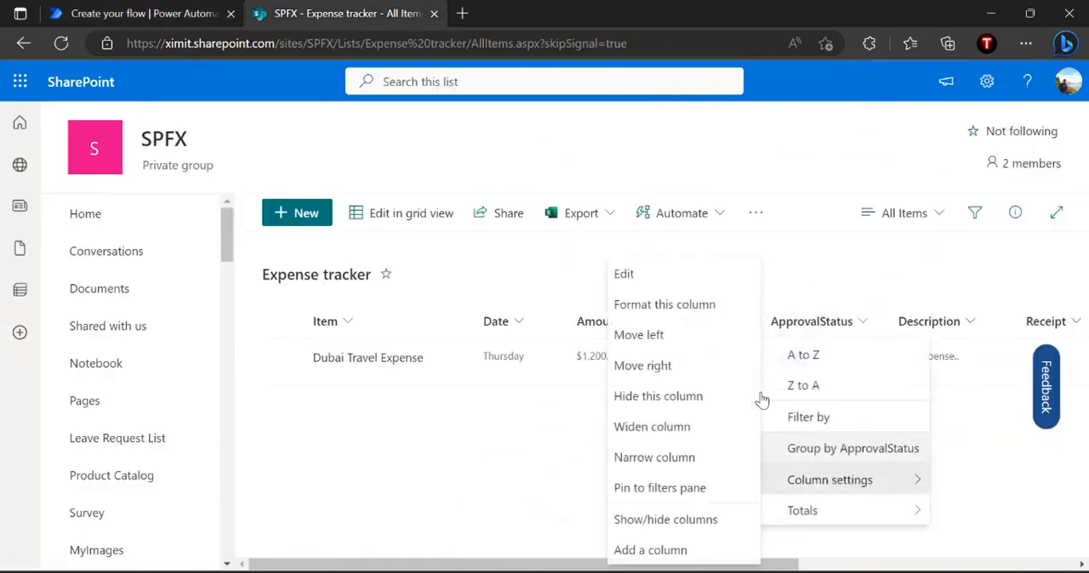
left_click(719, 284)
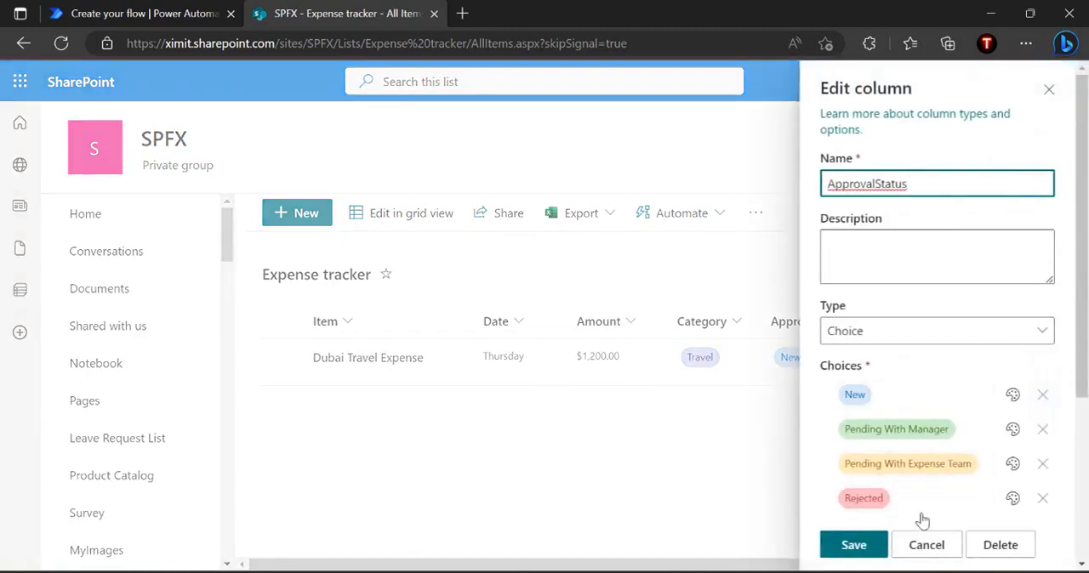
Add the choice "Sent Back to Requestor" to the ApprovalStatus column, remove the extra blank choice and save the column
scroll(936, 383, "down", 3)
left_click(872, 318)
left_click(905, 322)
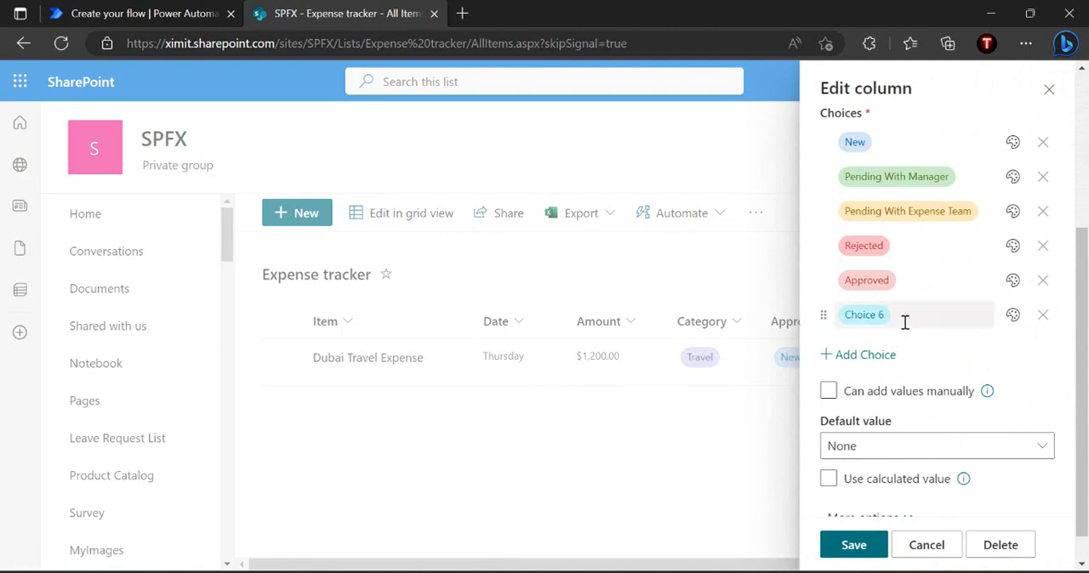
type("Sent Back to Requestor")
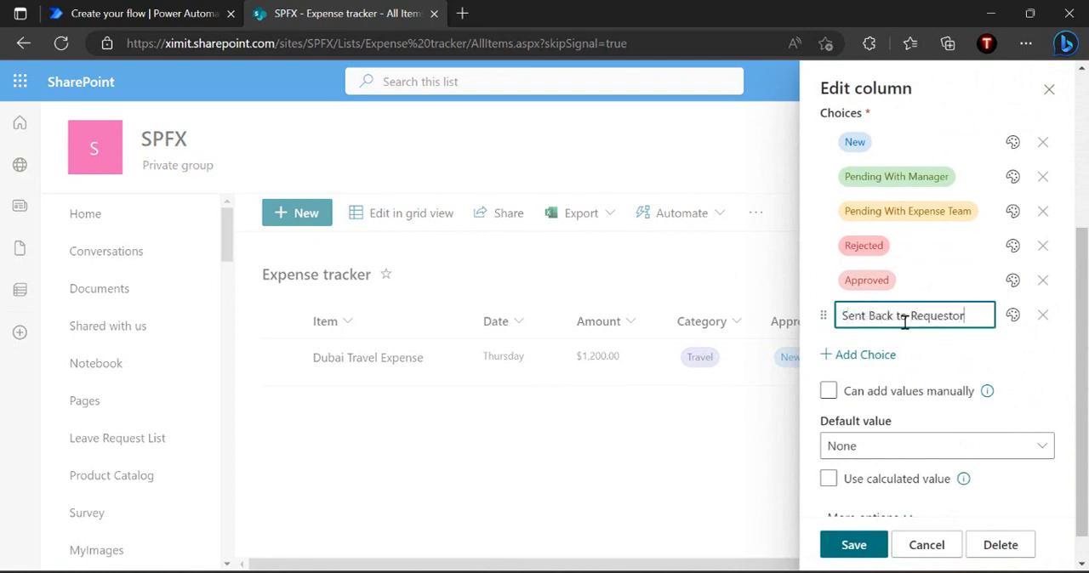
key("Return")
left_click(1043, 350)
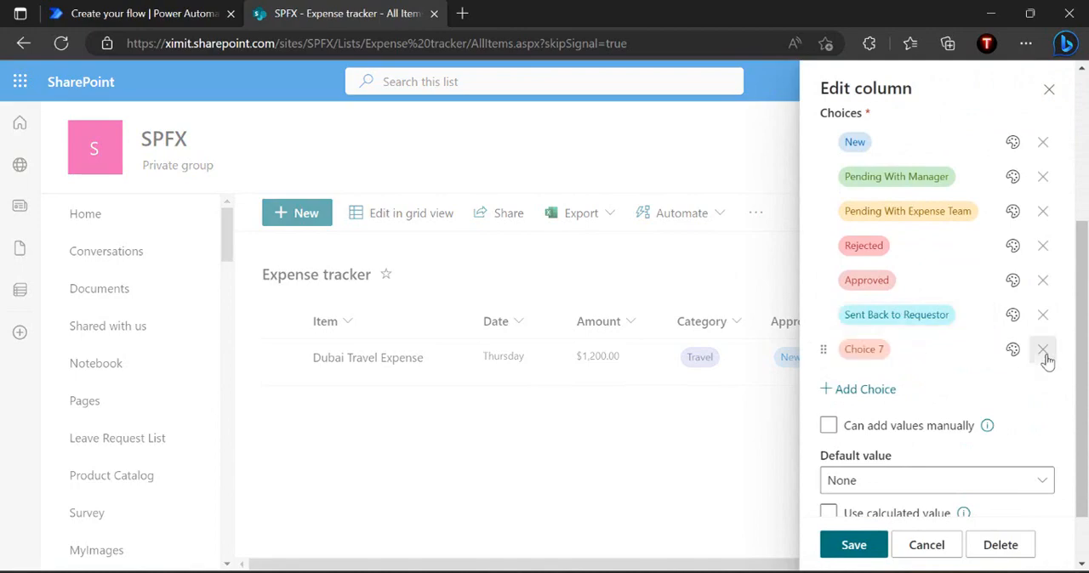
left_click(1044, 356)
left_click(859, 549)
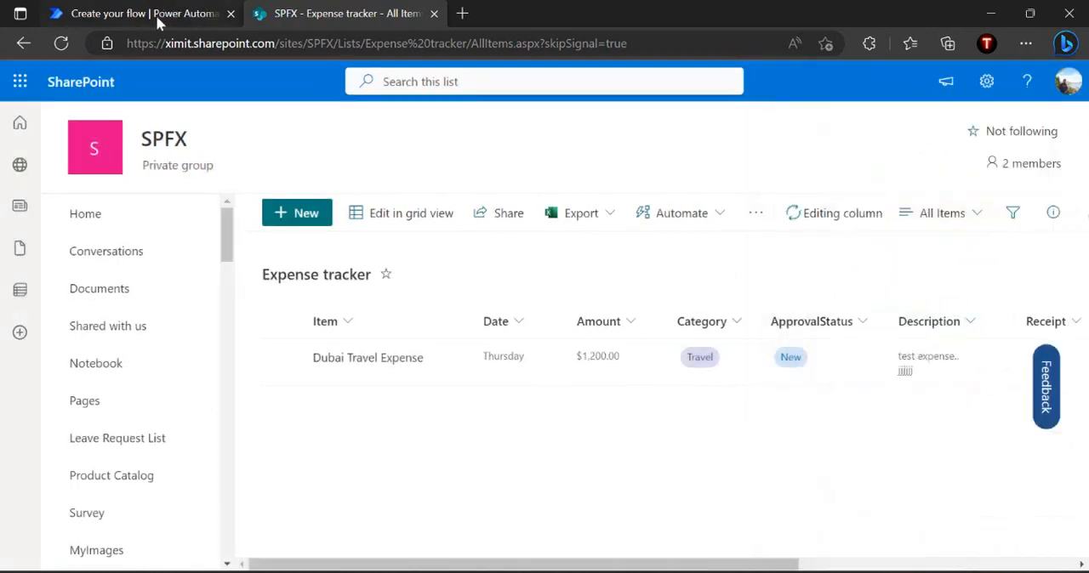
Return to the Power Automate flow and point the If no Update item action to the SPFX site and Expense tracker list
left_click(156, 15)
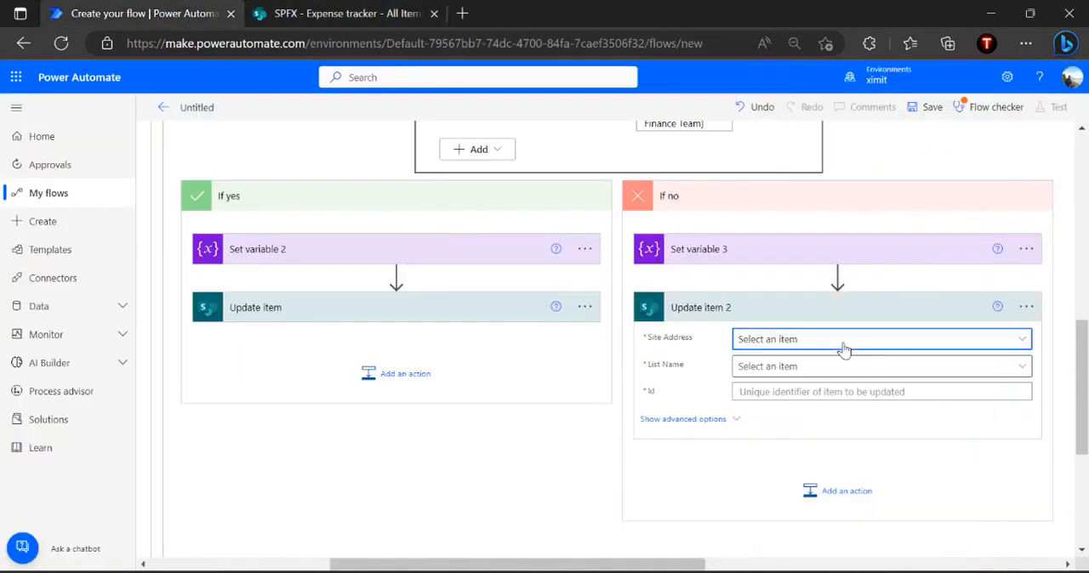
left_click(840, 340)
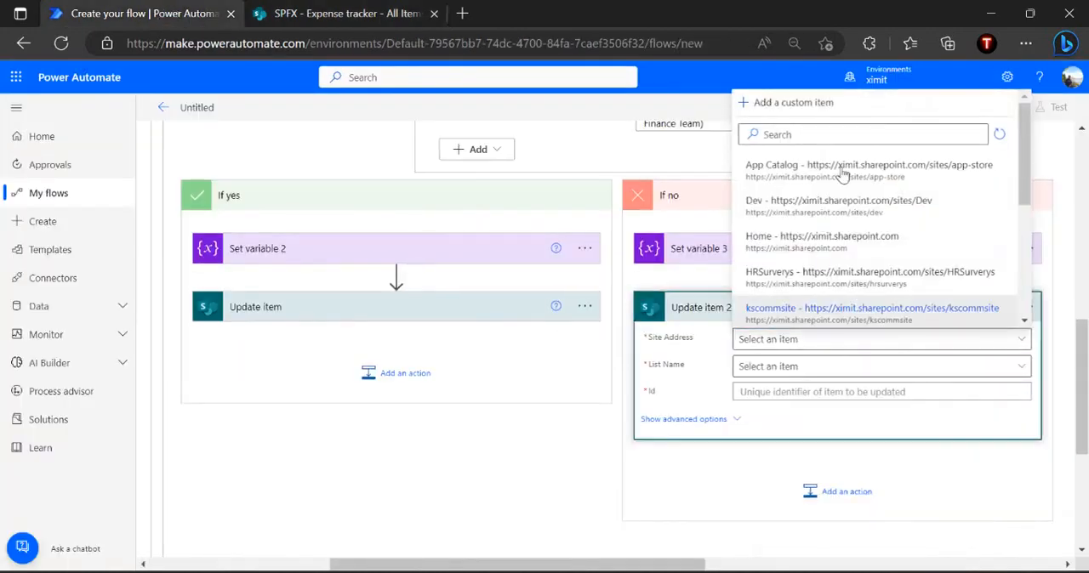
left_click(869, 136)
type("Spfx")
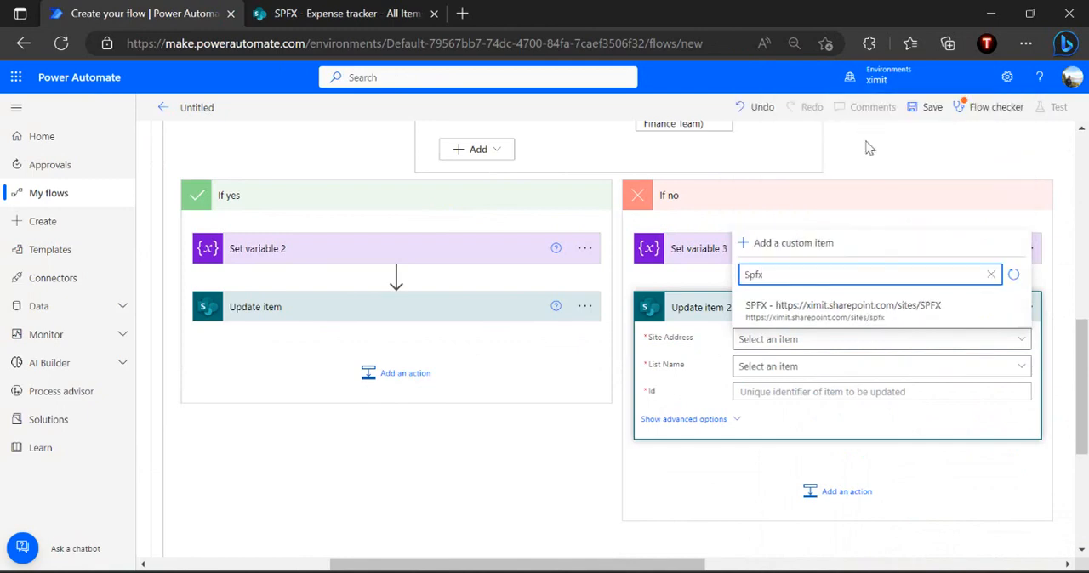
left_click(777, 306)
left_click(792, 368)
left_click(926, 161)
type("exp")
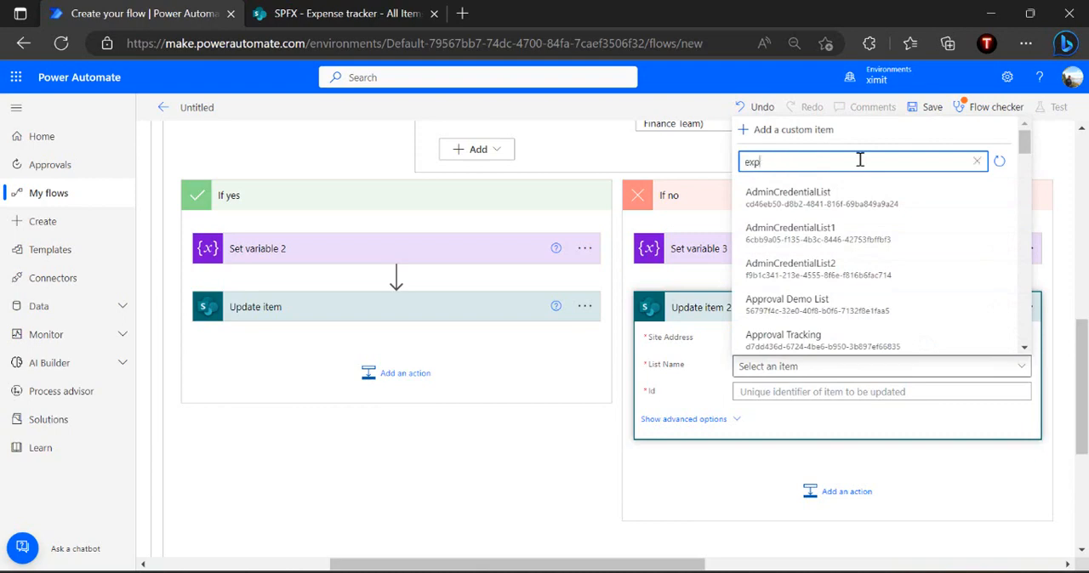
left_click(779, 334)
Fill the If no Update item action with the trigger's ID and Title, and set ApprovalStatus Value to Sent Back to Requestor
left_click(776, 392)
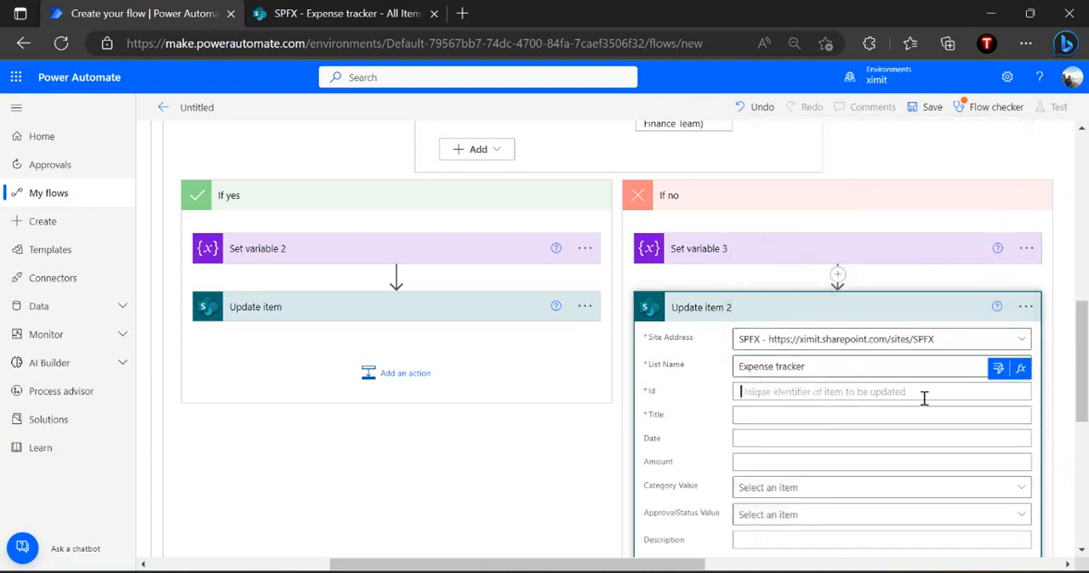
left_click(851, 515)
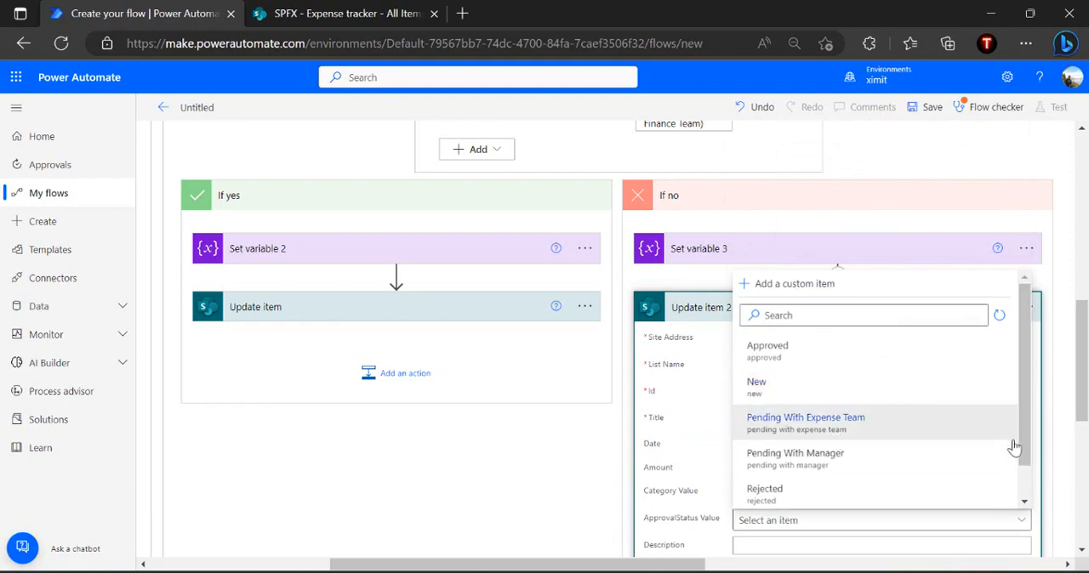
scroll(1025, 490, "down", 2)
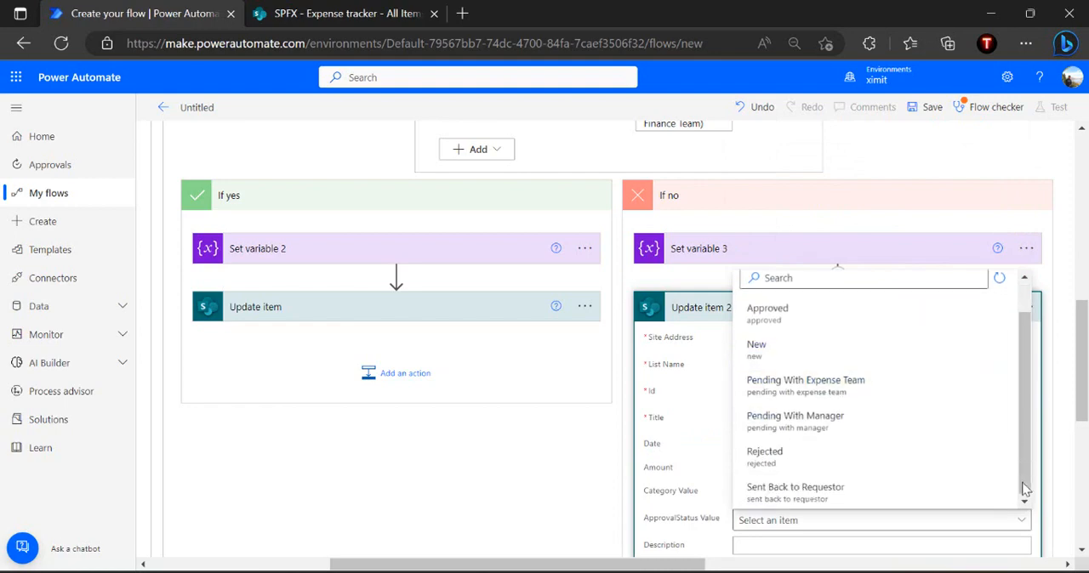
left_click(830, 489)
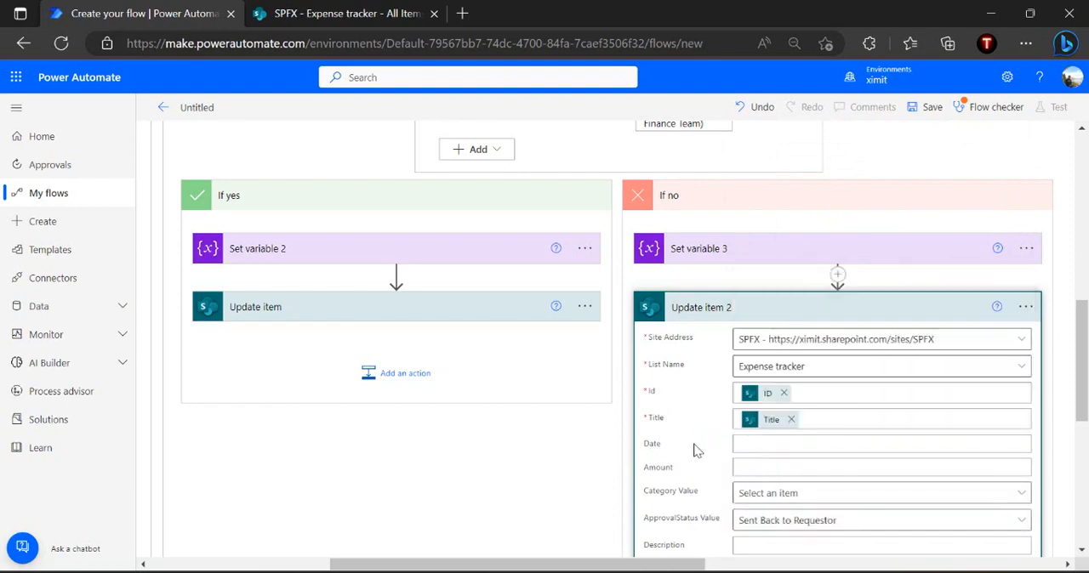
left_click(776, 311)
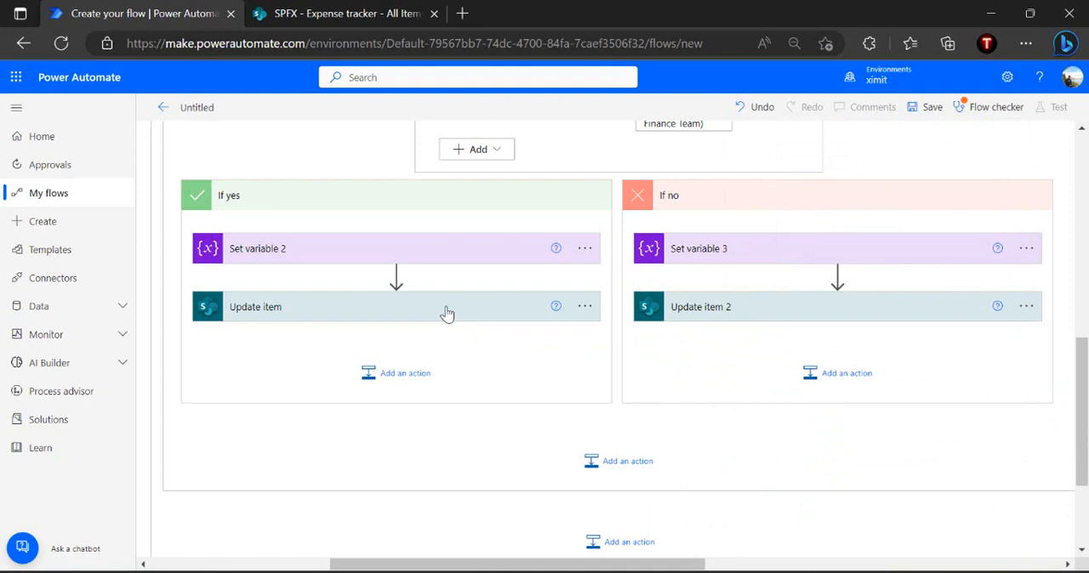
Set the If yes Update item's Description to "Approved by Manager" followed on a new line by the trigger's Description value
left_click(445, 312)
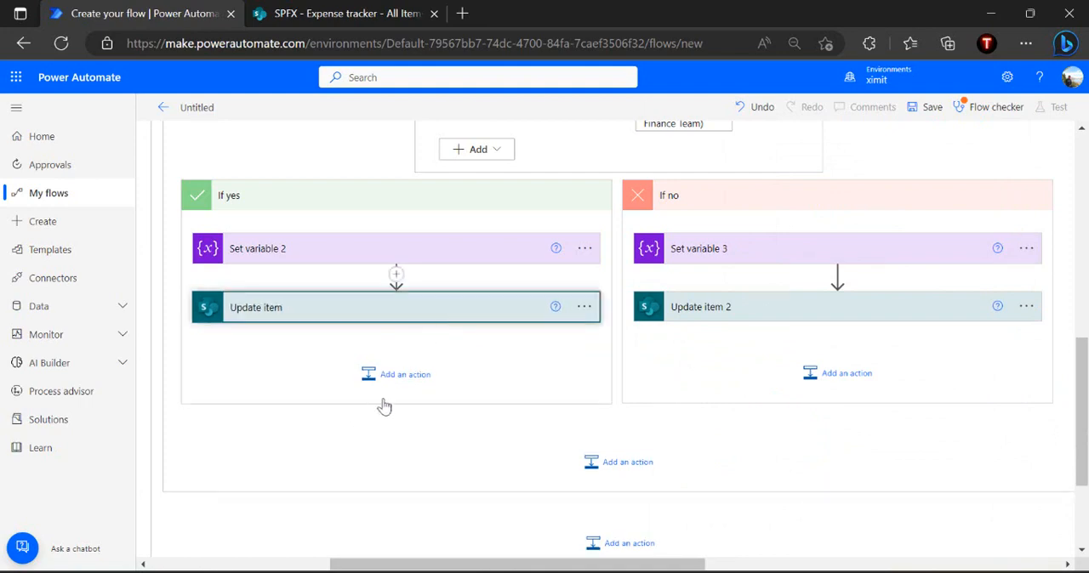
scroll(451, 347, "down", 2)
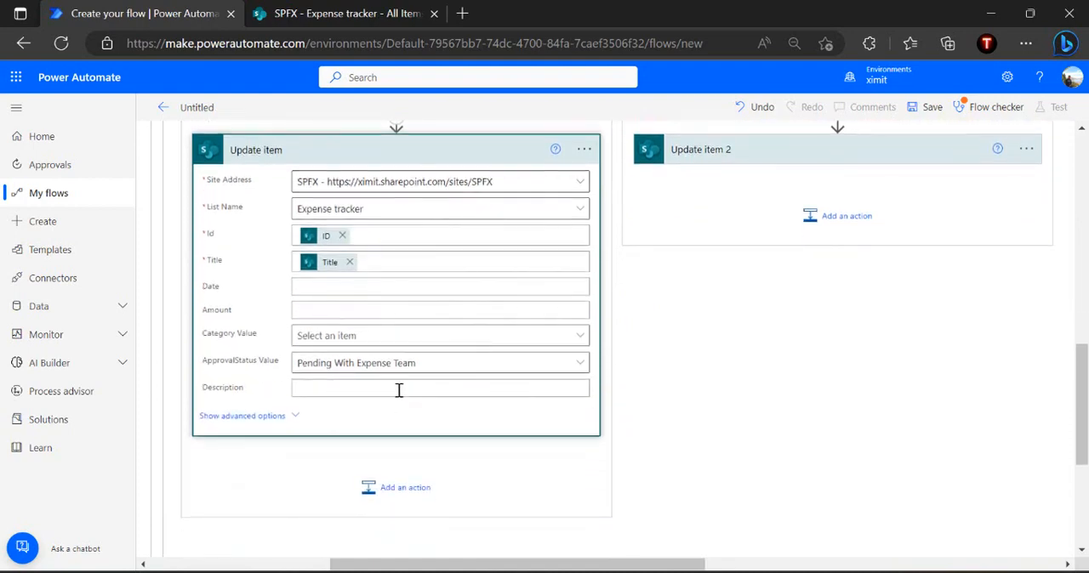
type("Appr")
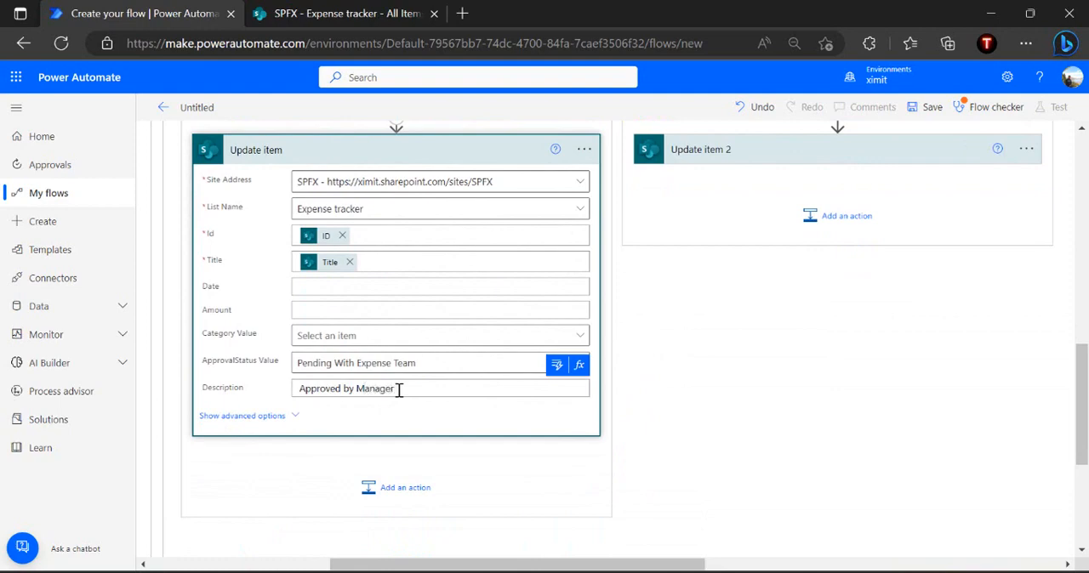
type("oved by Manager")
key("Return")
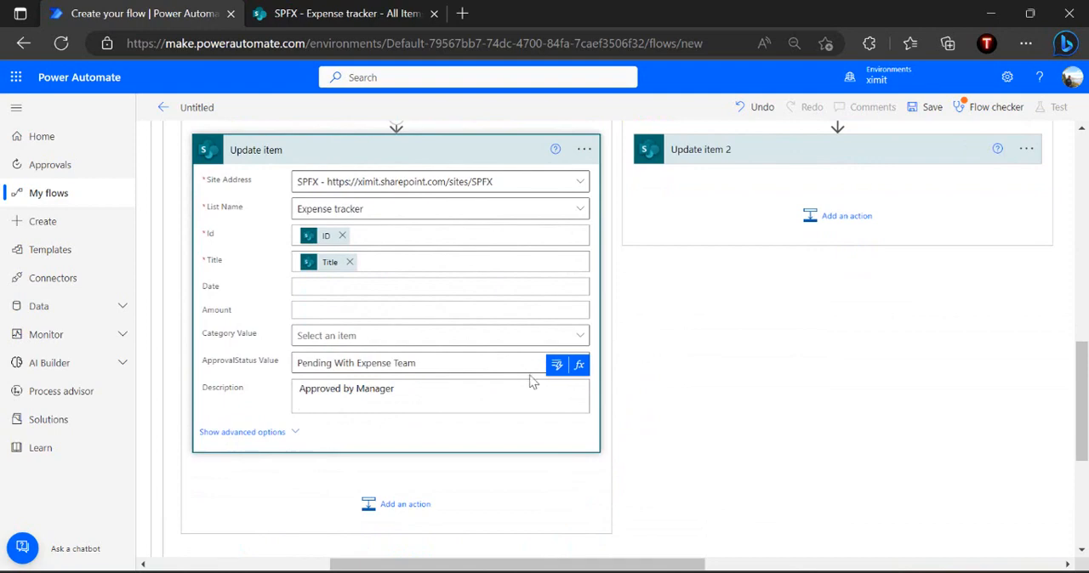
left_click(556, 364)
type("Descri")
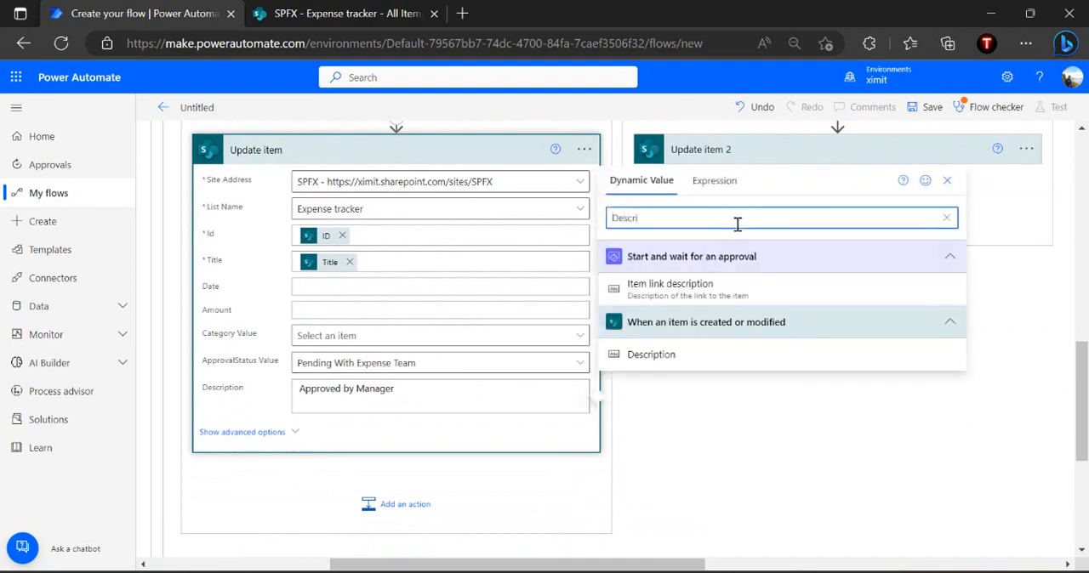
left_click(651, 355)
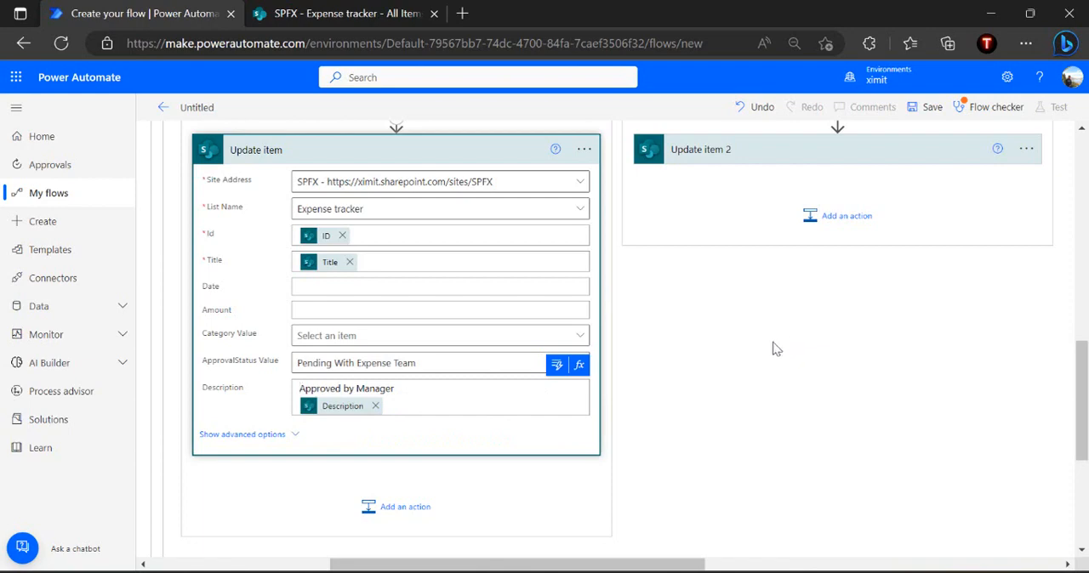
left_click(451, 149)
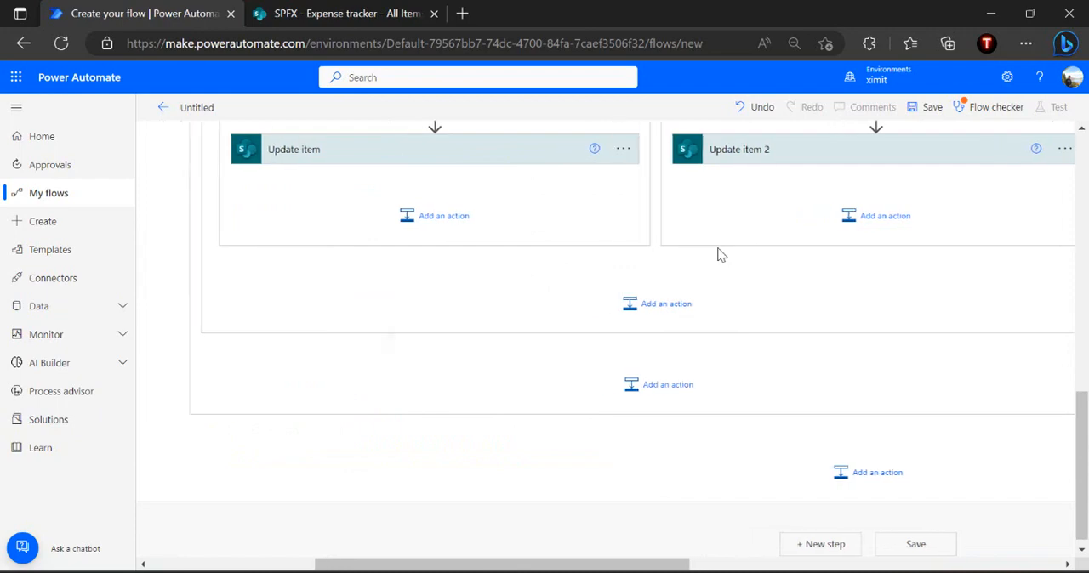
Collapse the State - Pending with Manager case of the varState Switch
scroll(719, 254, "up", 5)
scroll(719, 253, "up", 1)
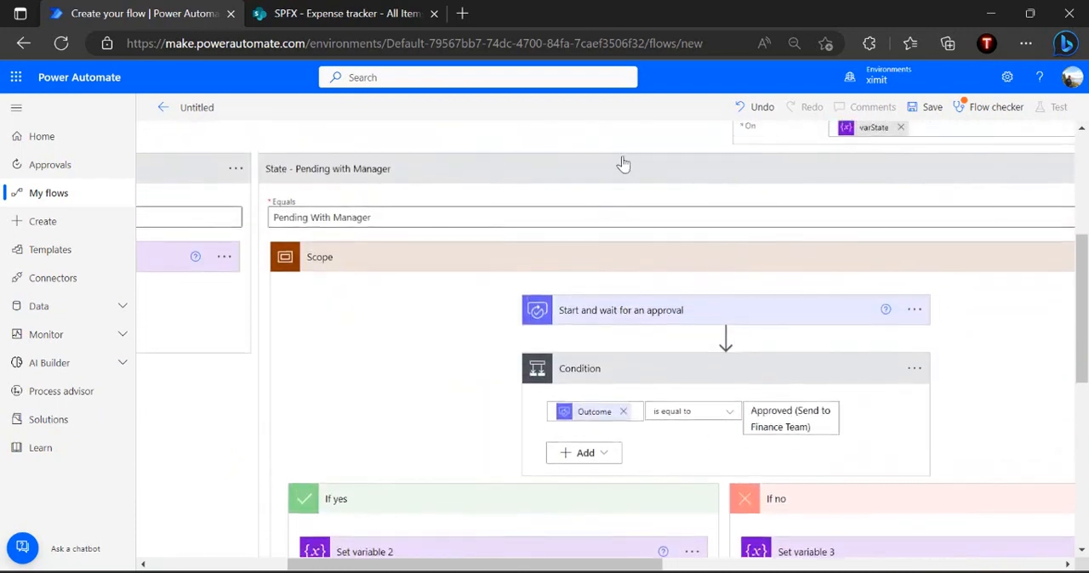
scroll(532, 318, "down", 1)
scroll(532, 317, "up", 1)
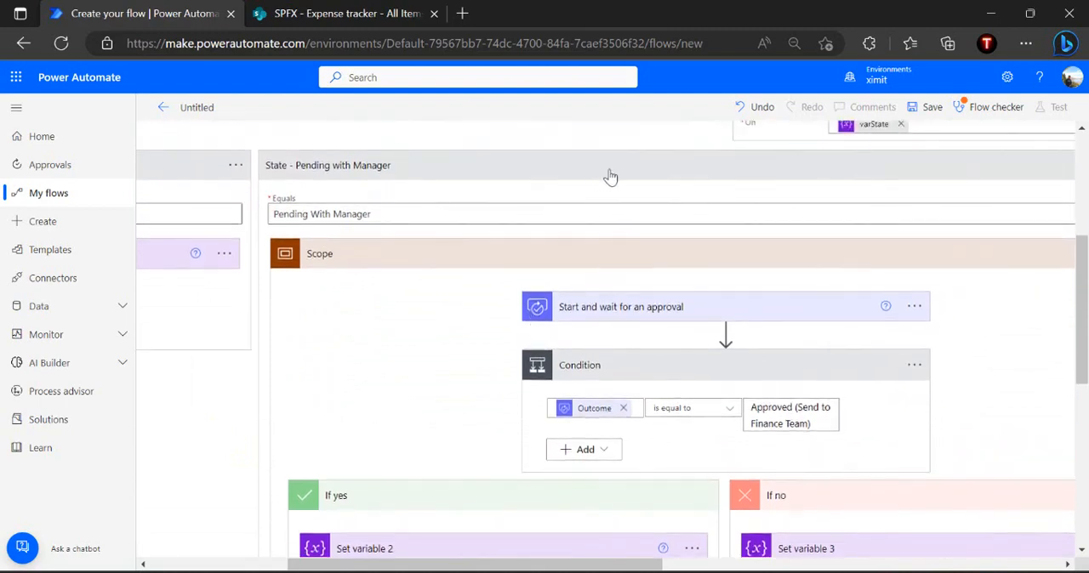
left_click(735, 178)
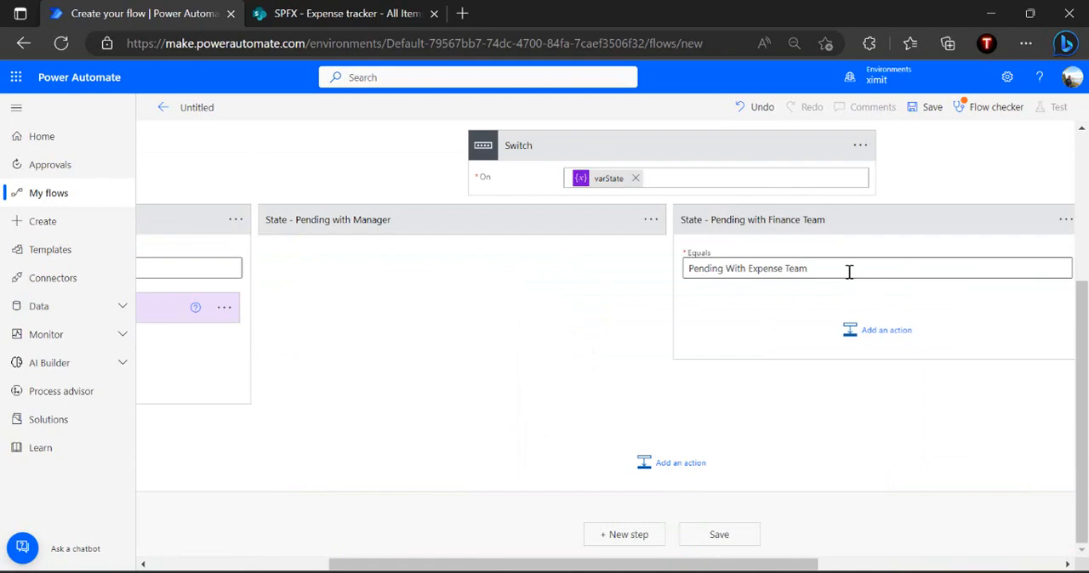
Add a Scope action inside the State - Pending with Finance Team case
left_click(878, 333)
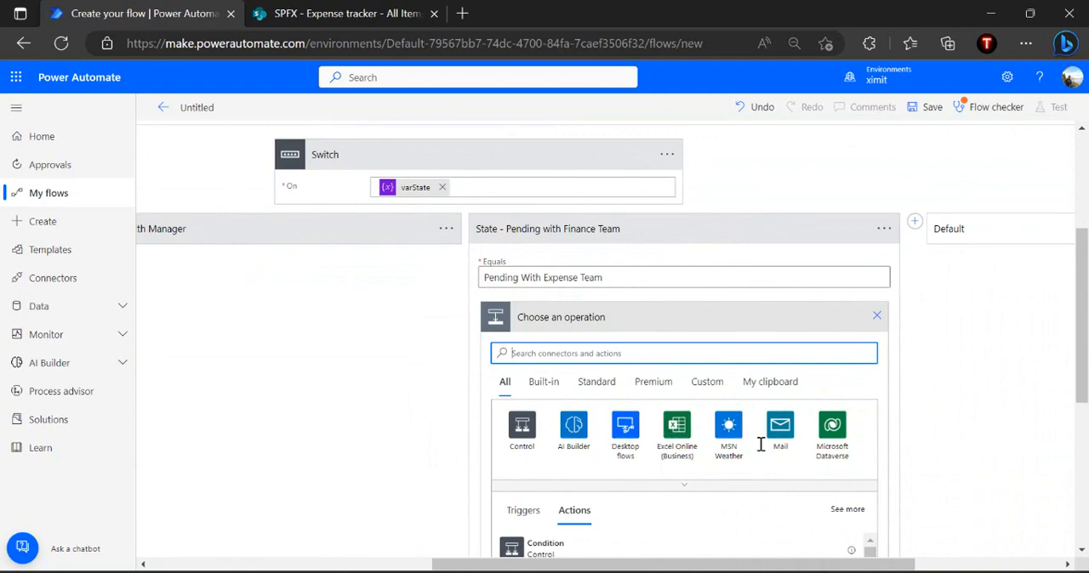
type("Scope")
left_click(582, 551)
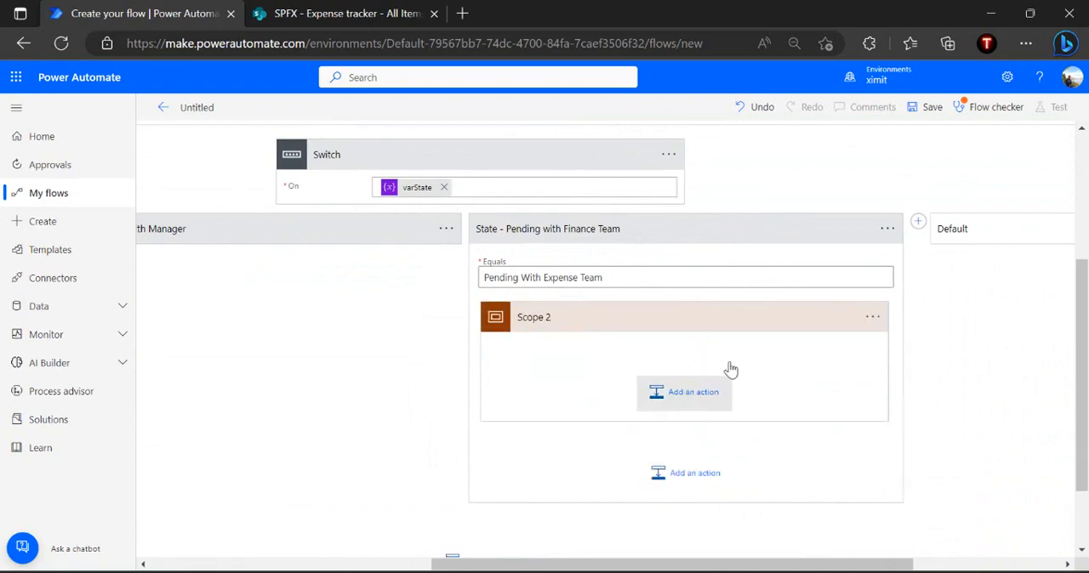
Add a Start and wait for an approval action in Scope 2 with approval type Custom Responses – Wait for one response
left_click(725, 378)
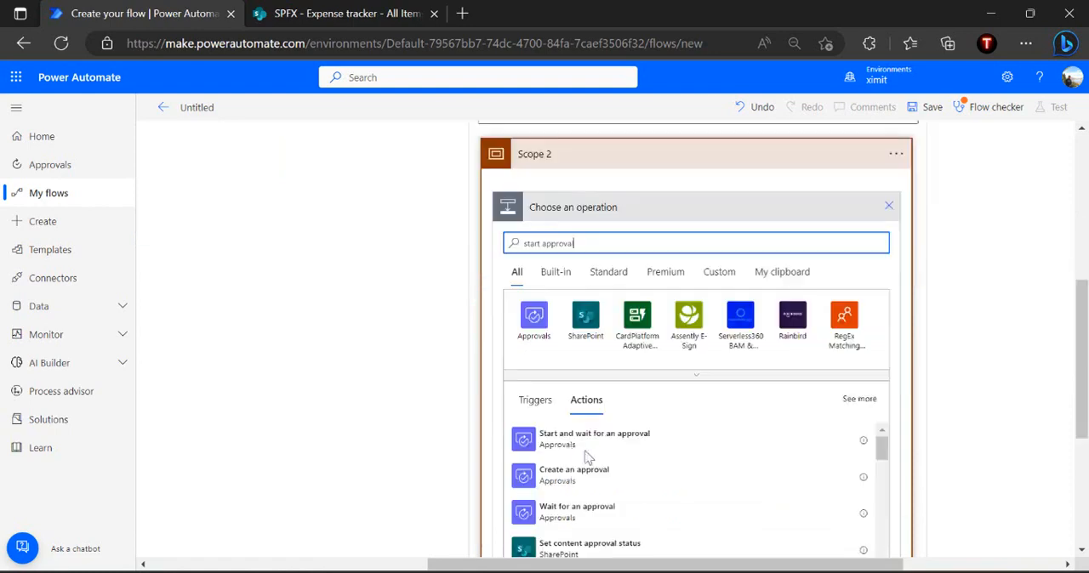
left_click(610, 442)
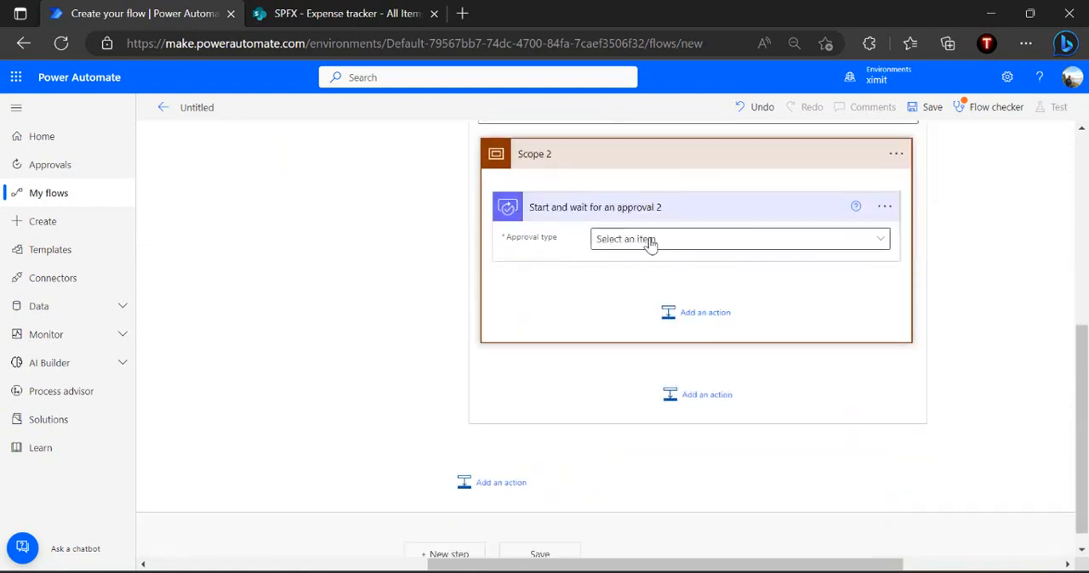
left_click(651, 245)
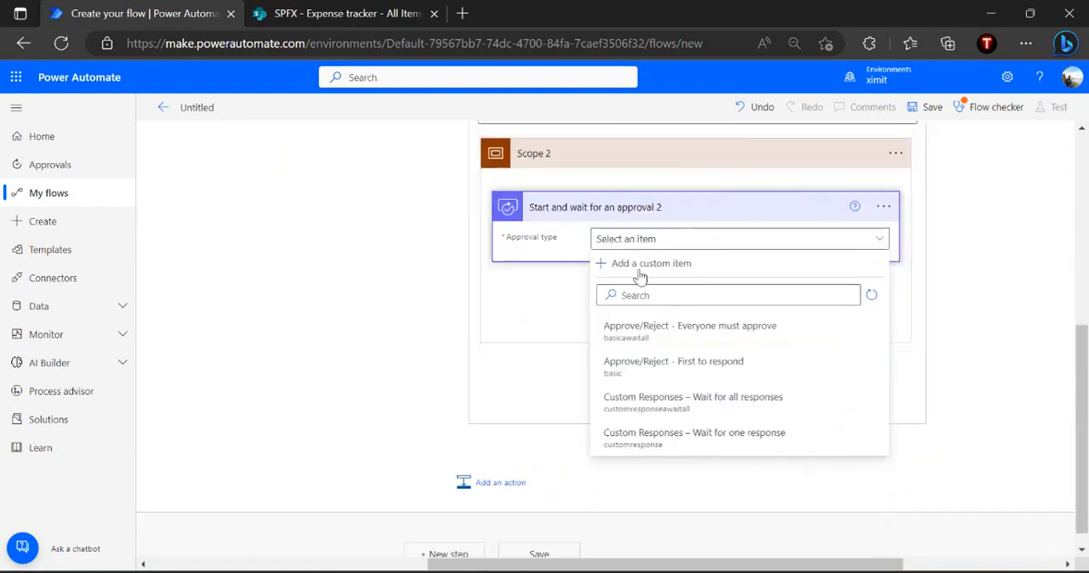
left_click(644, 444)
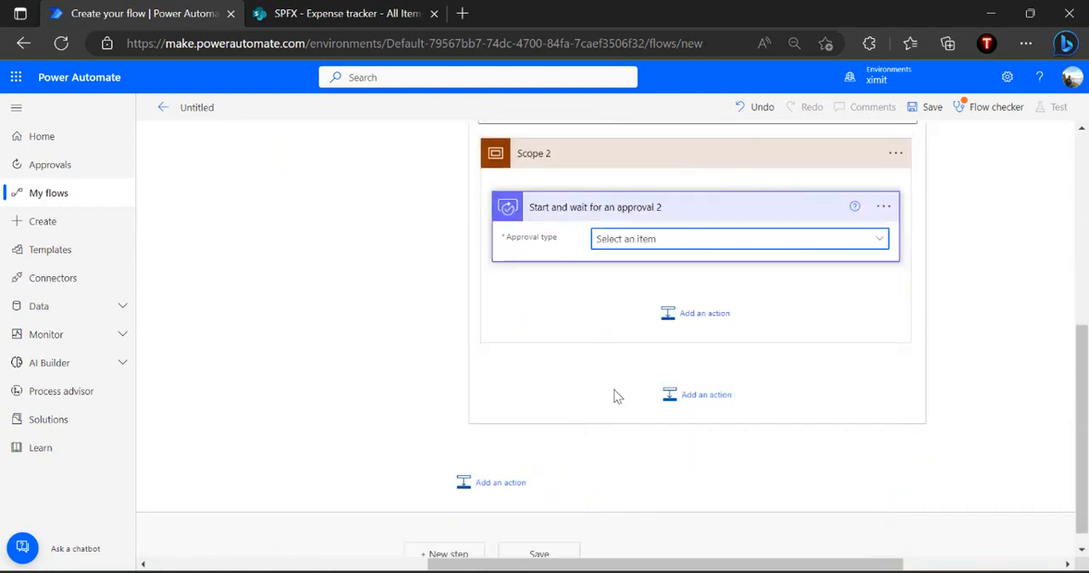
Define the approval's response options as Approved, Send Back to Manager and Send Back to Requestor
left_click(588, 287)
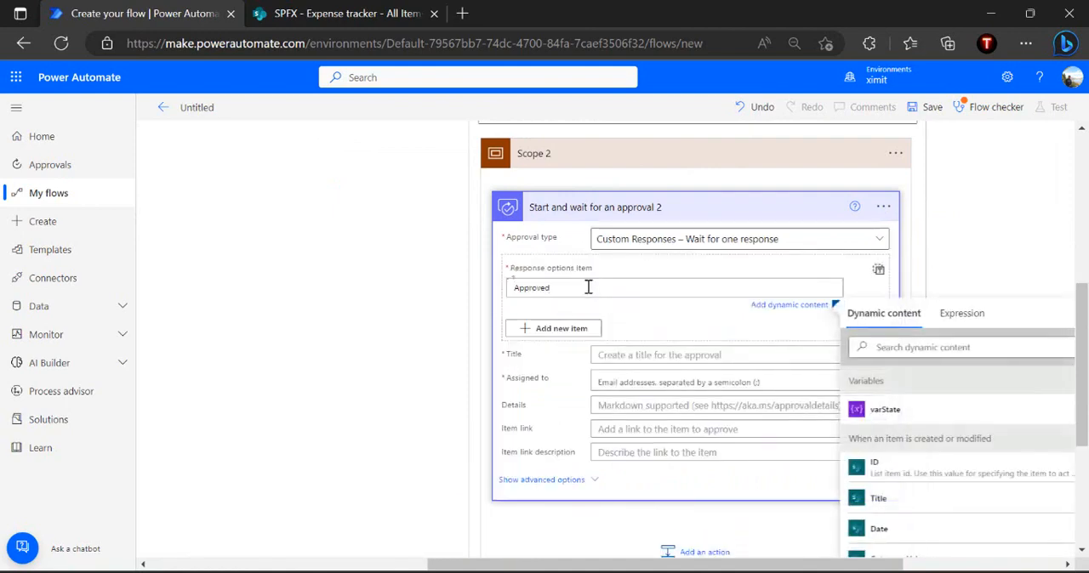
left_click(561, 329)
left_click(565, 332)
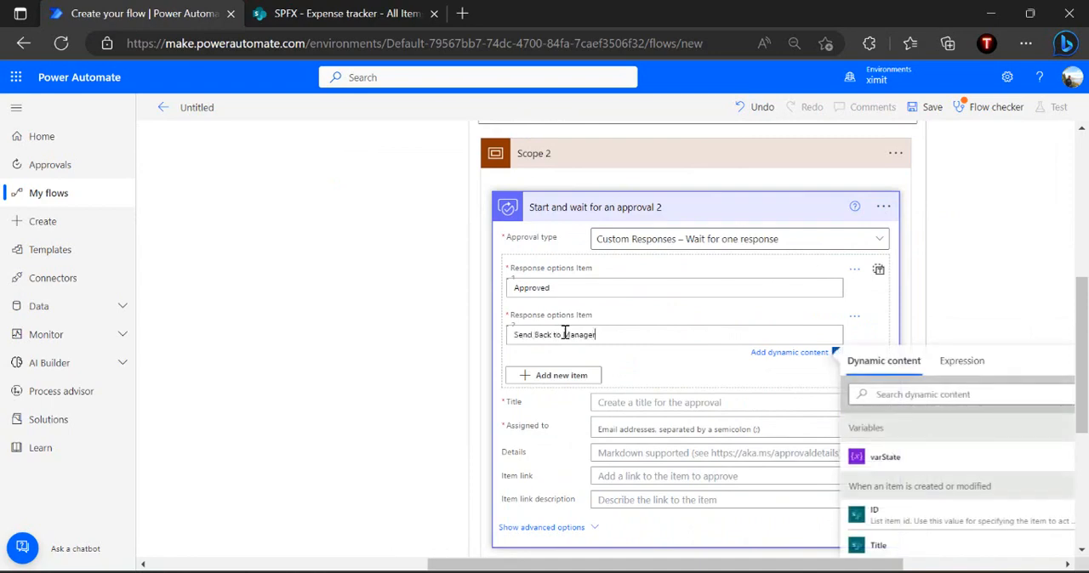
left_click(561, 375)
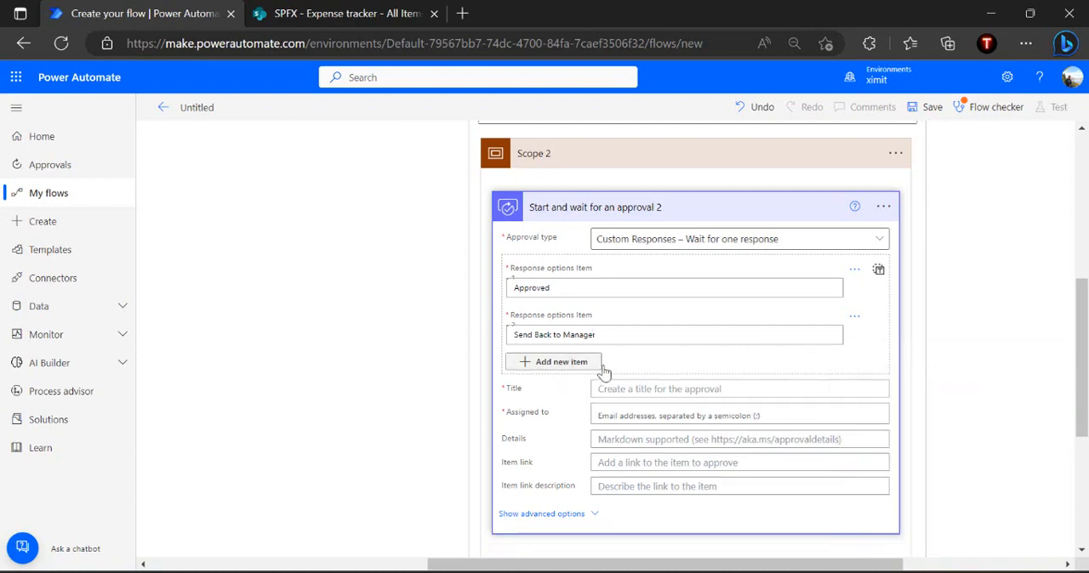
left_click(566, 379)
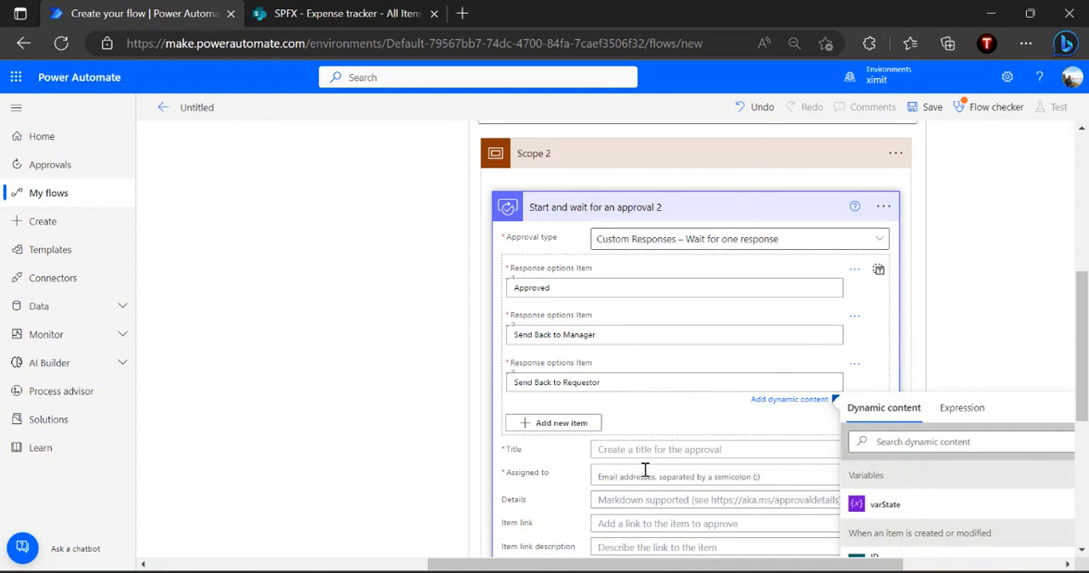
Title the approval "New Expense is waiting your approval" and assign it to the finance approver's account
left_click(669, 451)
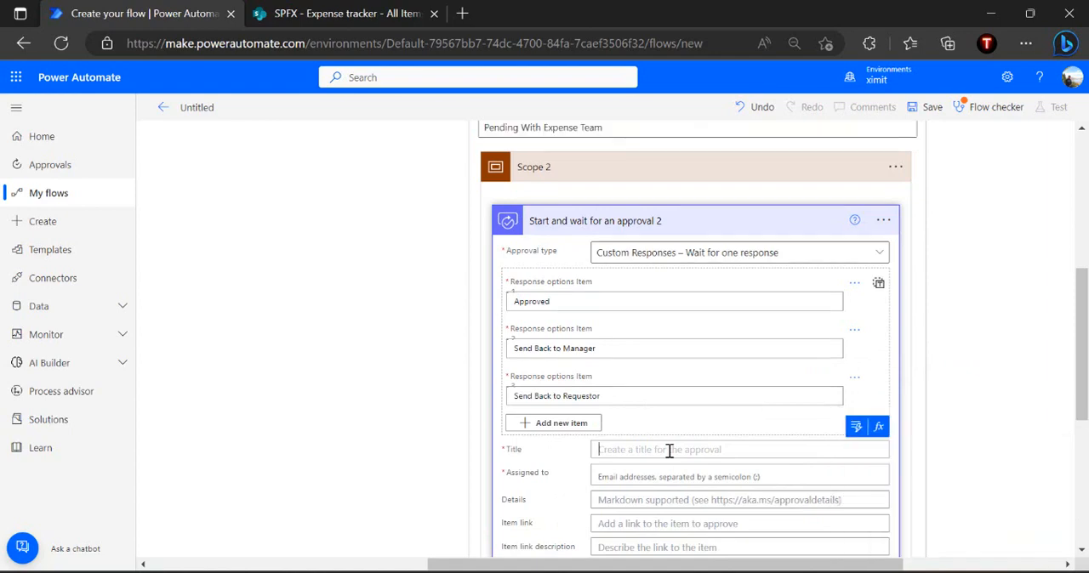
type("New Expense is Va")
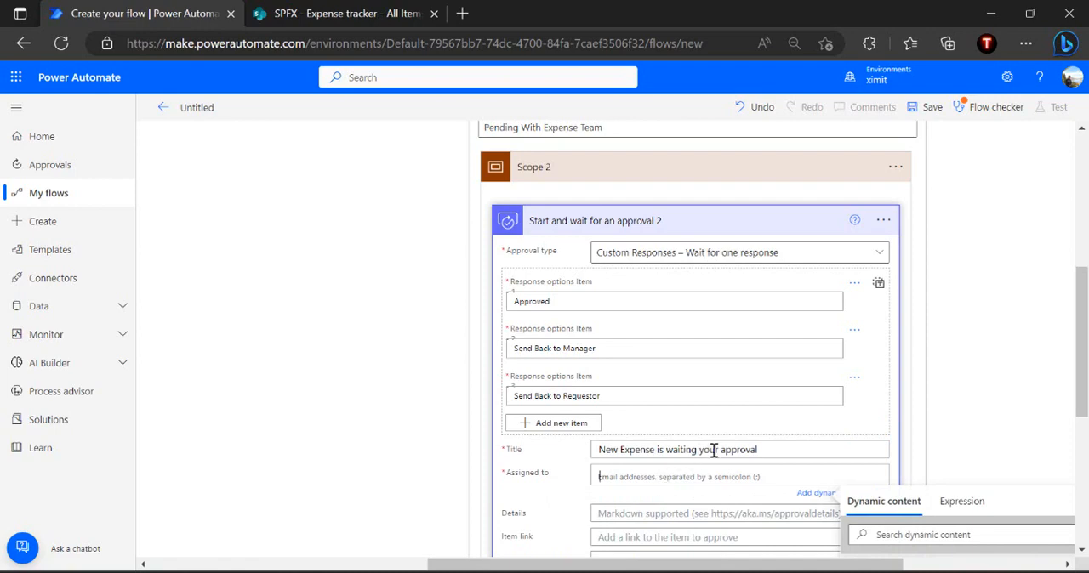
scroll(714, 450, "down", 2)
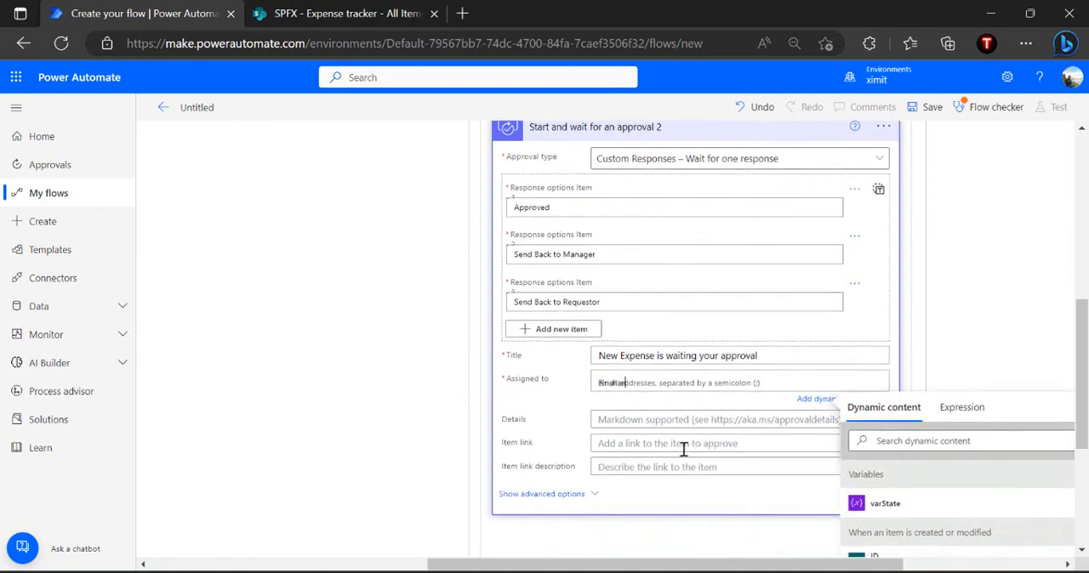
type("Krishan")
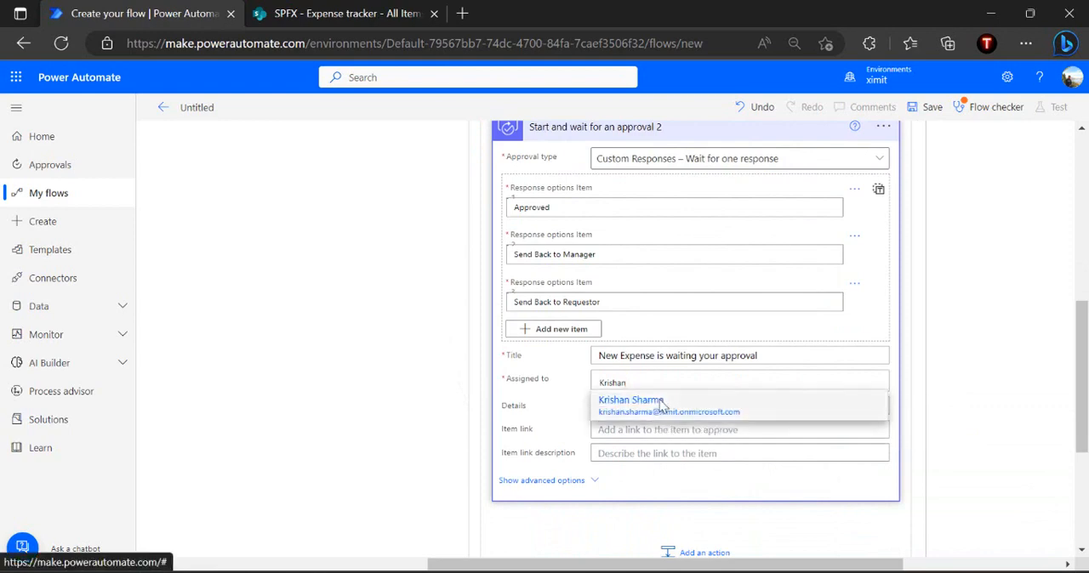
left_click(632, 407)
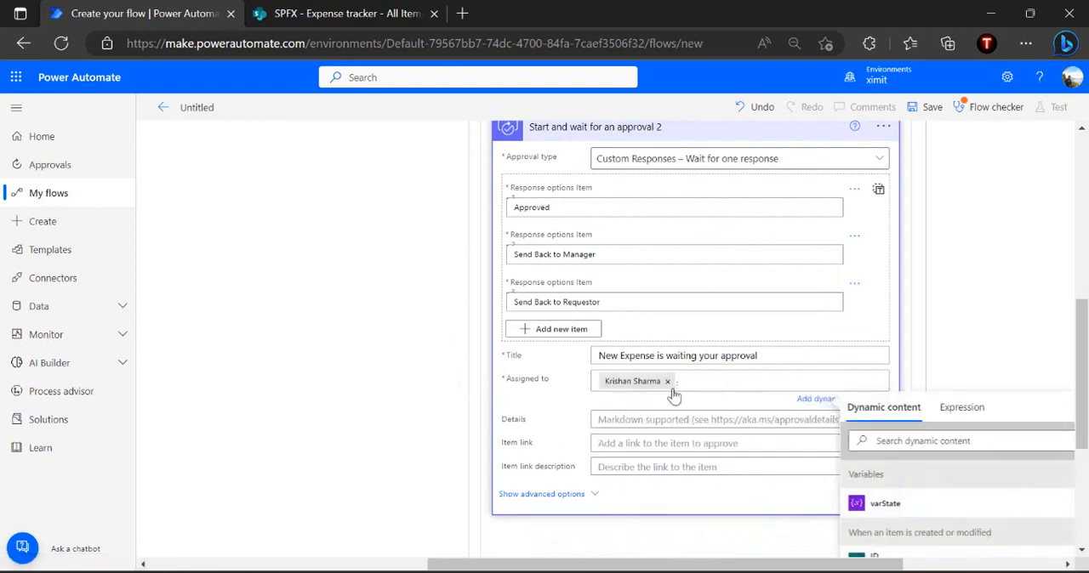
Set the approval's Item link to the trigger's Link to item, enter Expense in the Item link description, and collapse the action
left_click(615, 418)
left_click(583, 408)
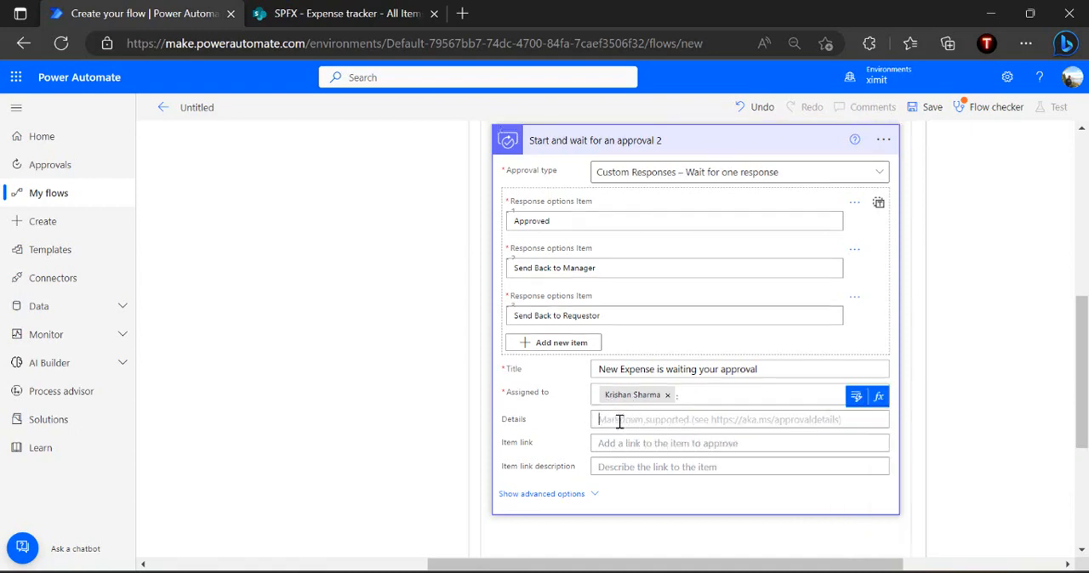
left_click(620, 441)
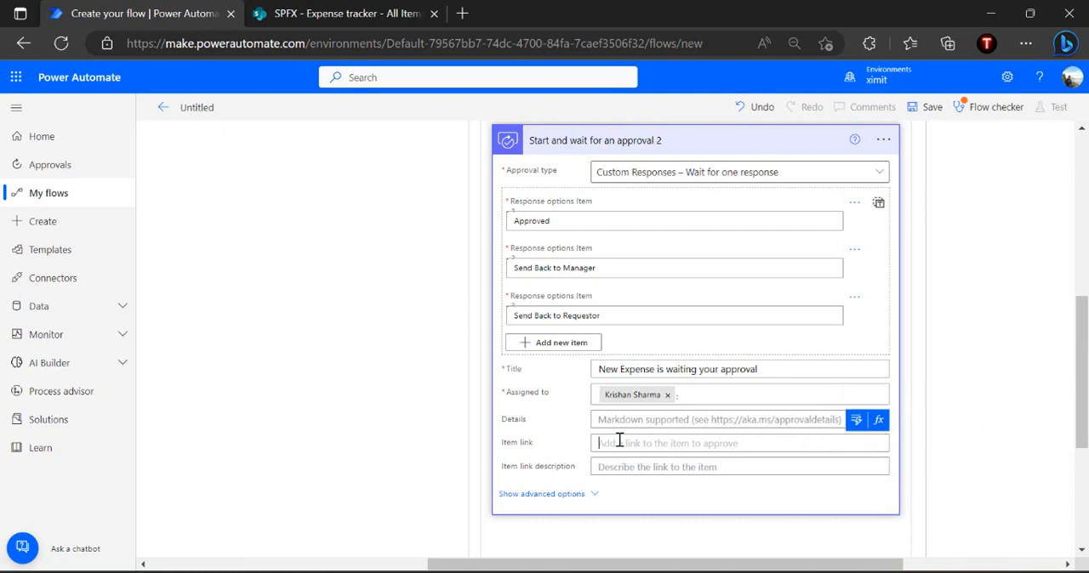
left_click(856, 420)
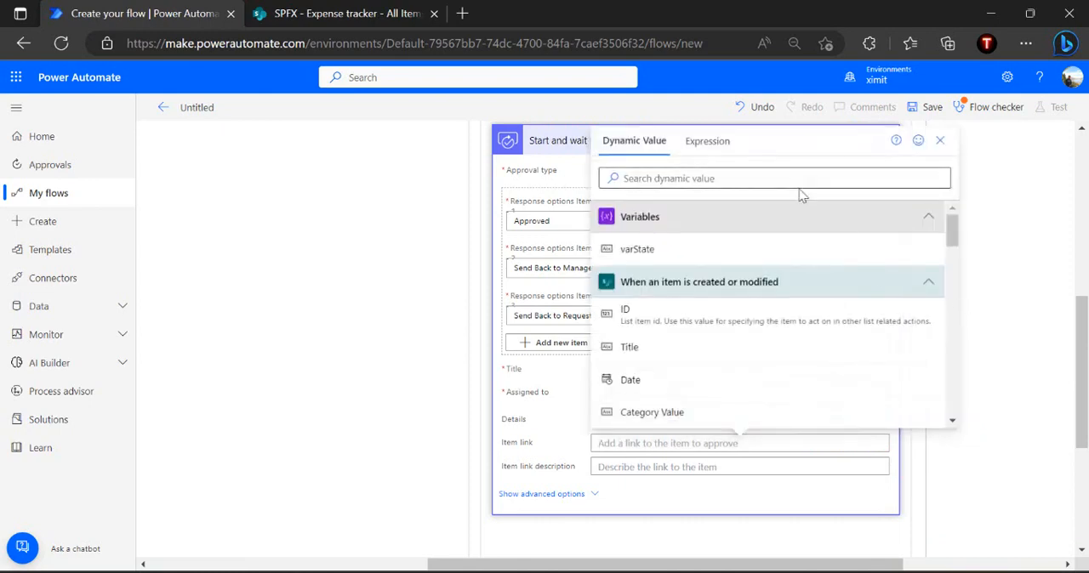
left_click(788, 183)
type("link")
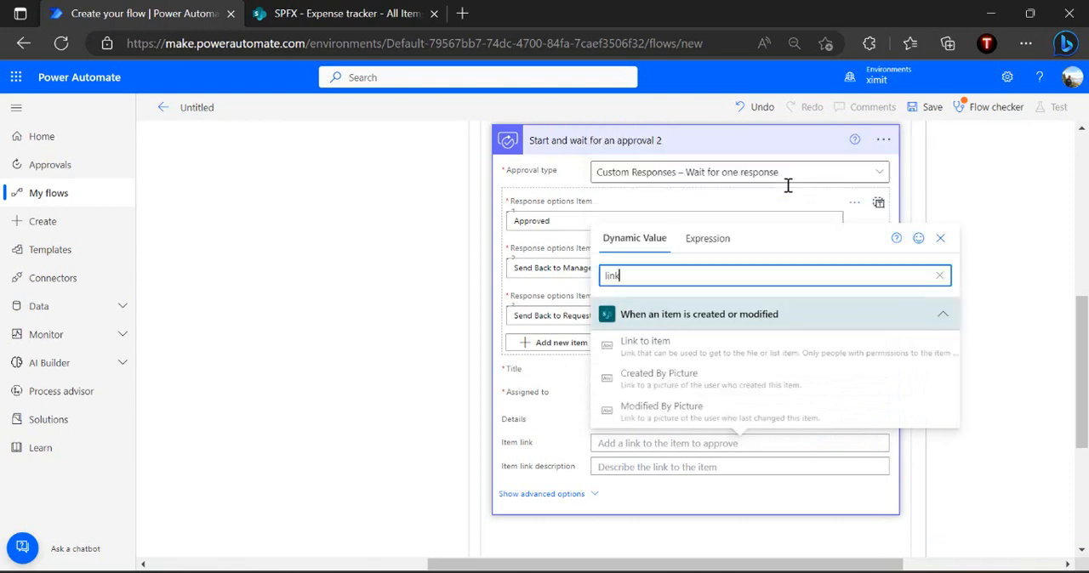
left_click(663, 343)
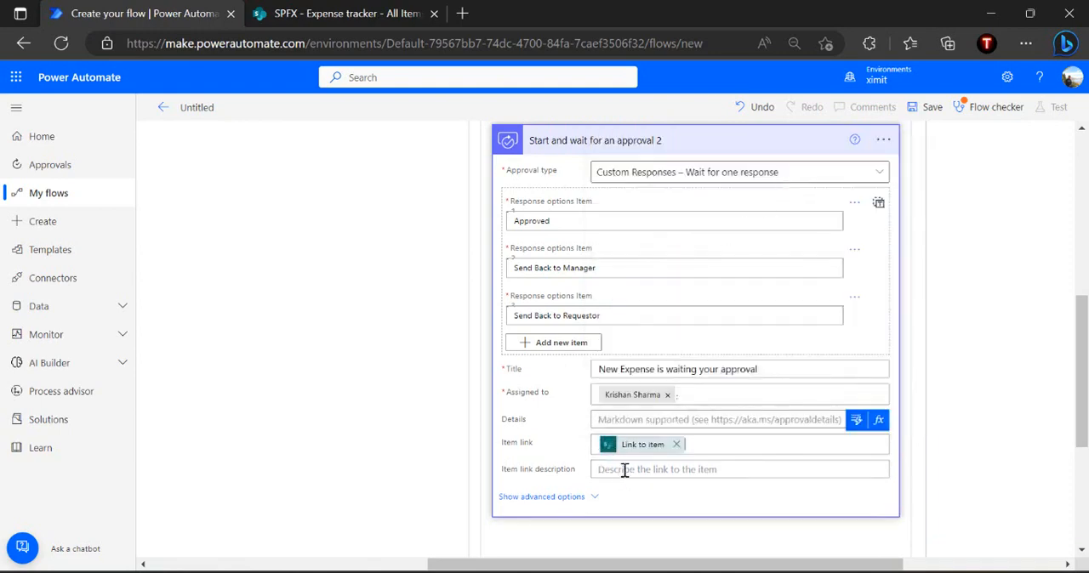
left_click(624, 471)
type("Expense")
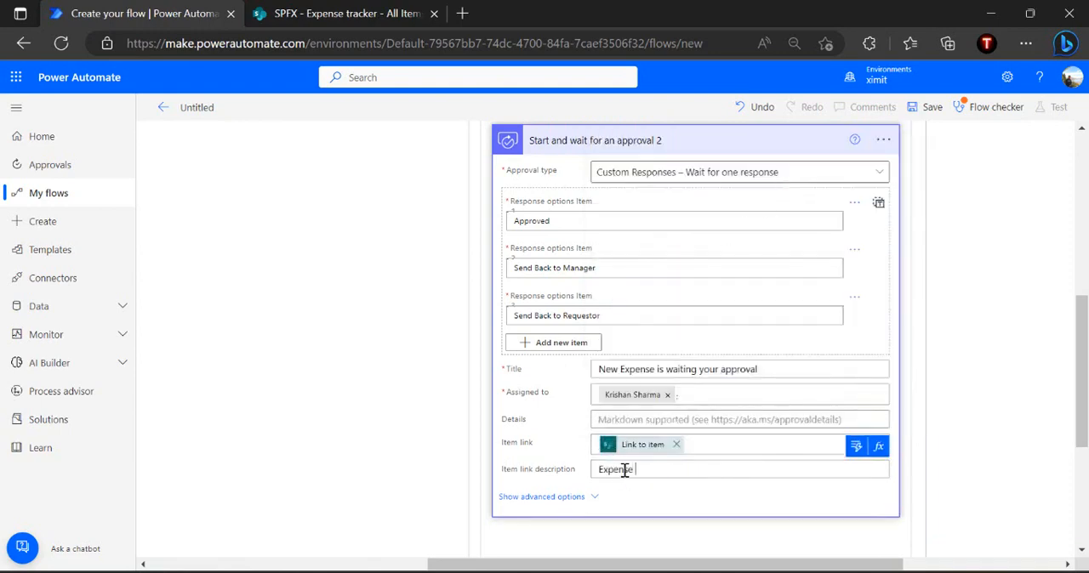
left_click(704, 143)
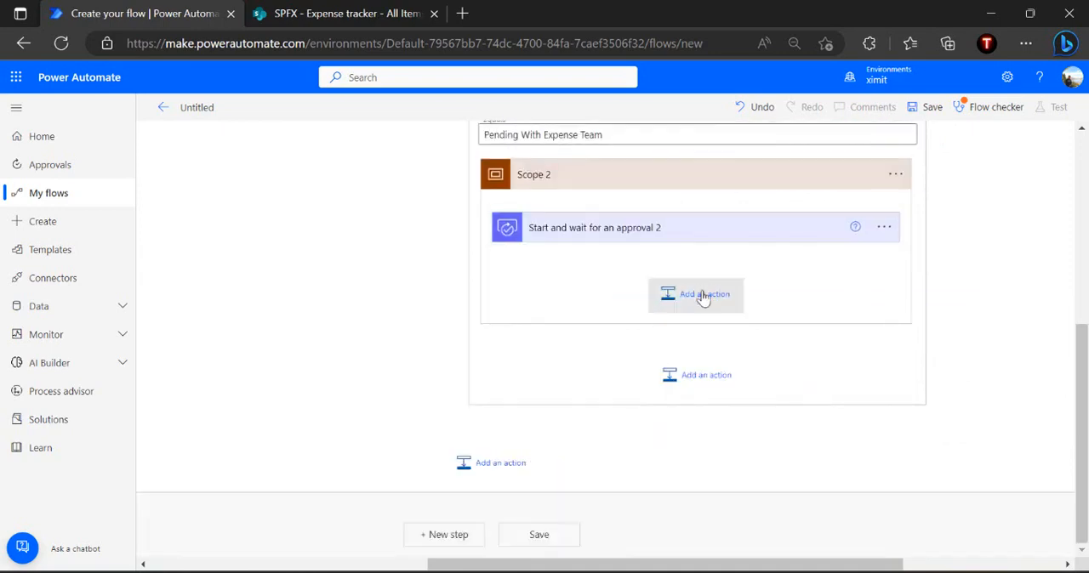
Add a Switch action after the approval in Scope 2
left_click(702, 296)
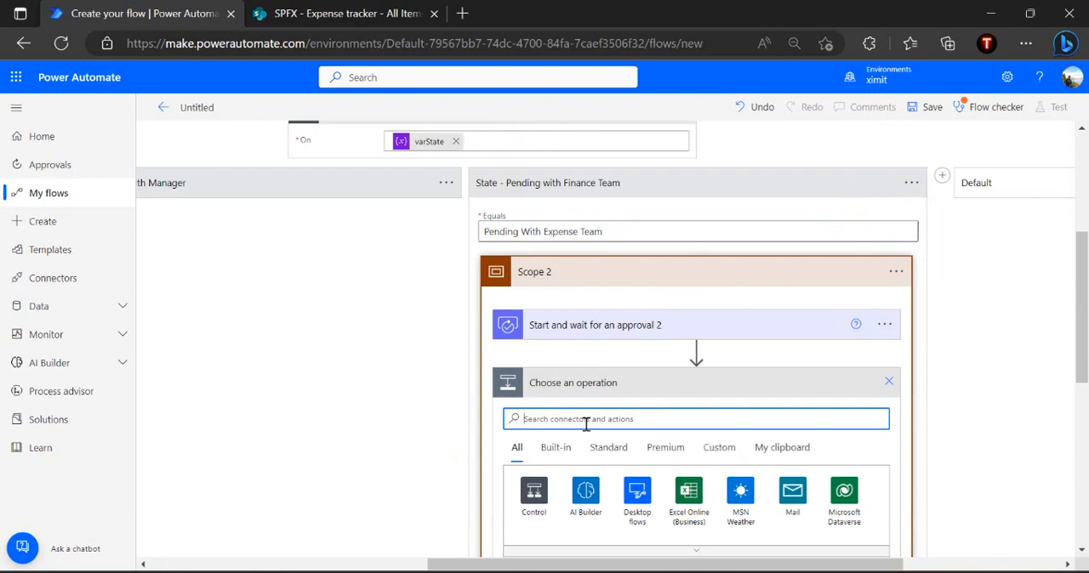
type("conditio")
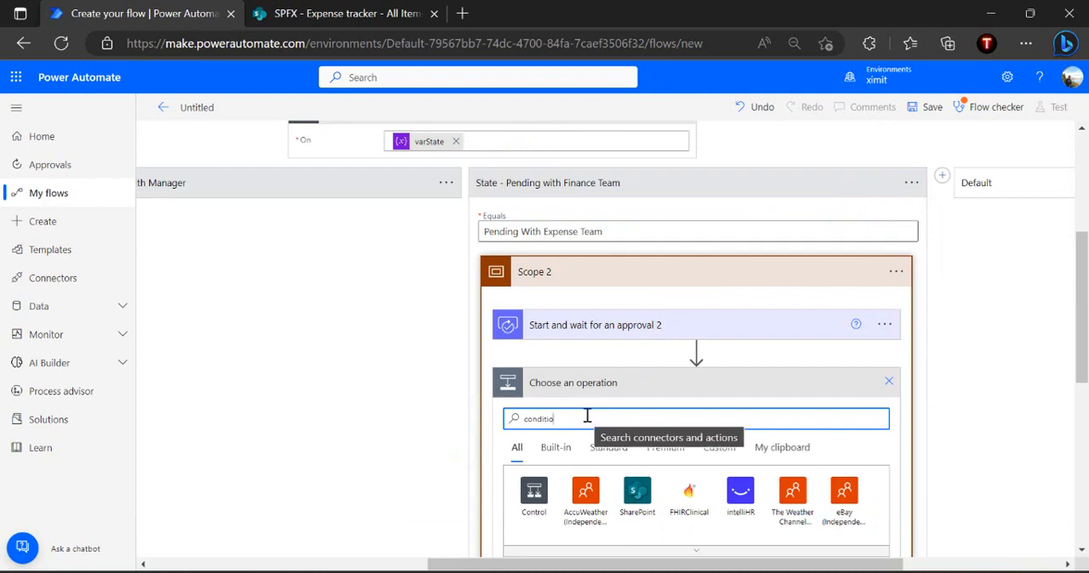
left_click_drag(566, 426, 498, 430)
type("swit")
type("ch")
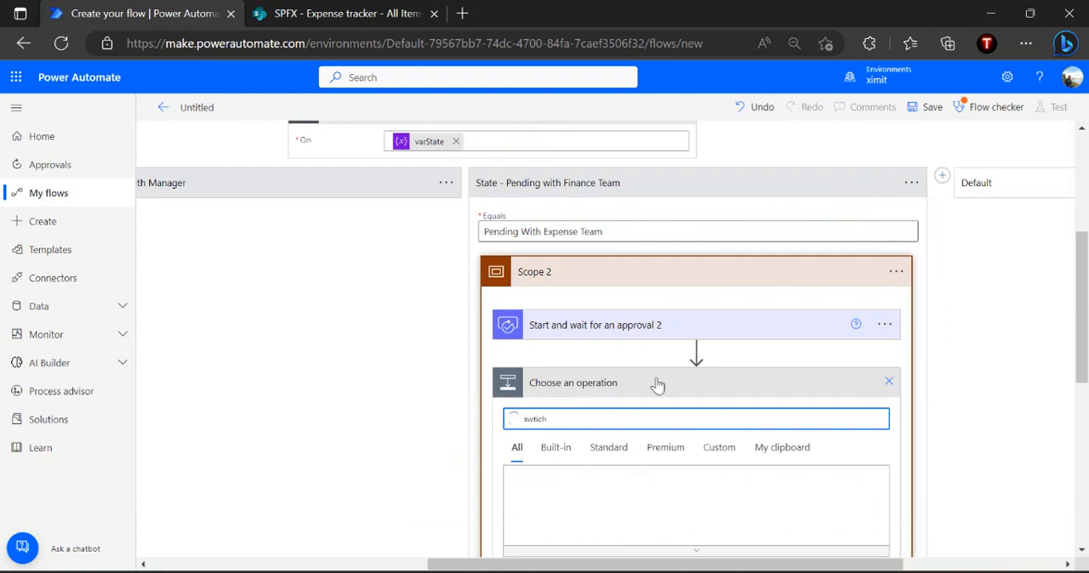
scroll(683, 382, "down", 3)
left_click(584, 488)
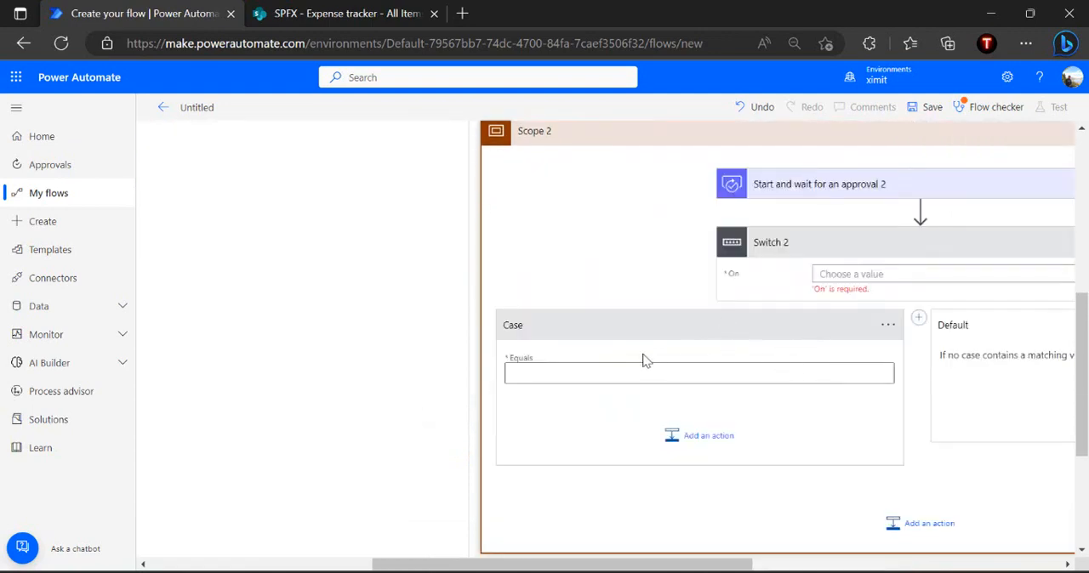
Set the new switch's first case to equal Approved, copied from the approval's first response option
left_click(631, 371)
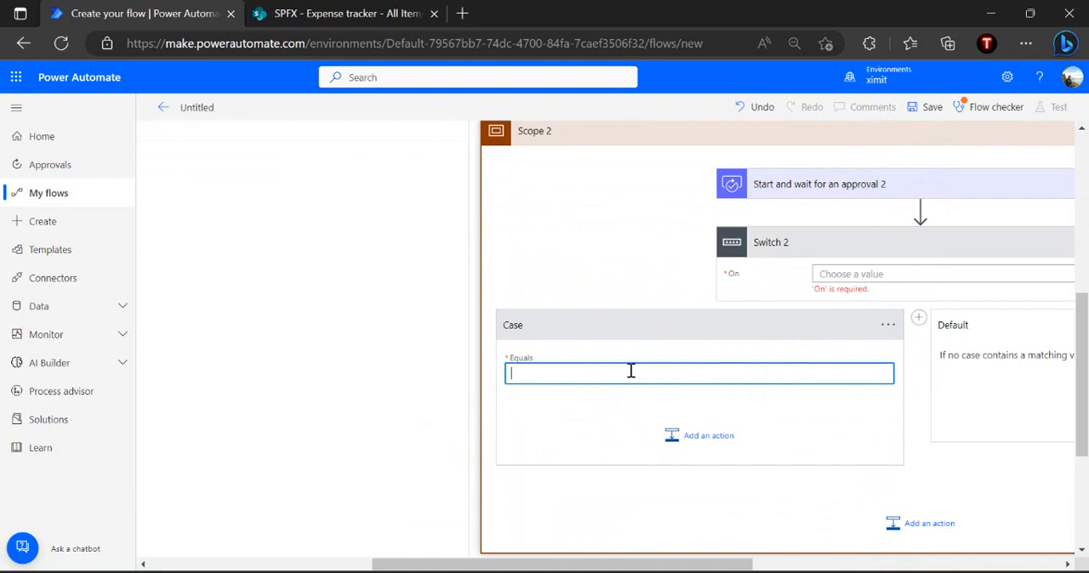
left_click(821, 194)
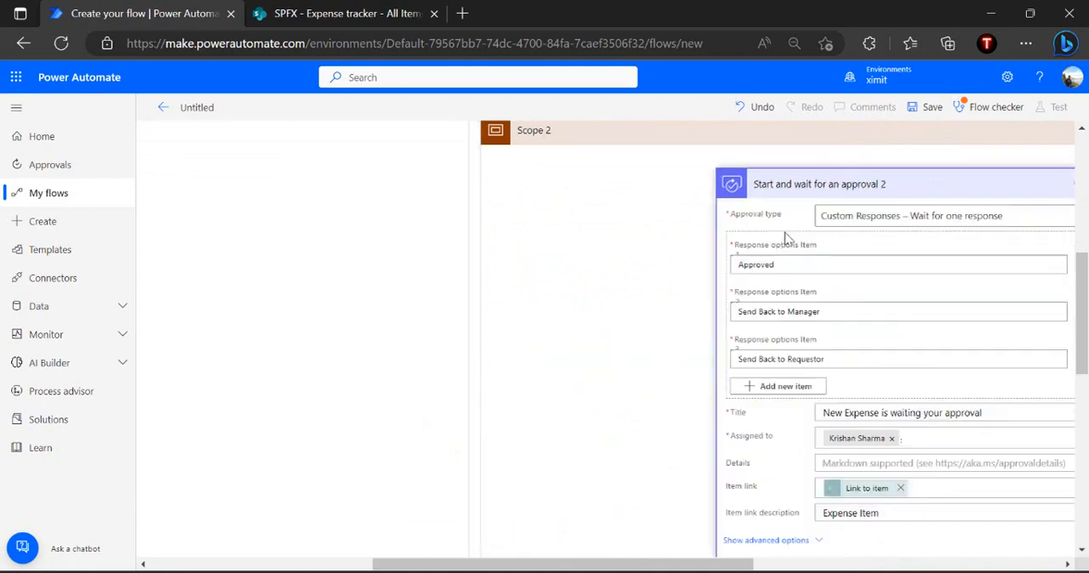
left_click(814, 267)
double_click(815, 267)
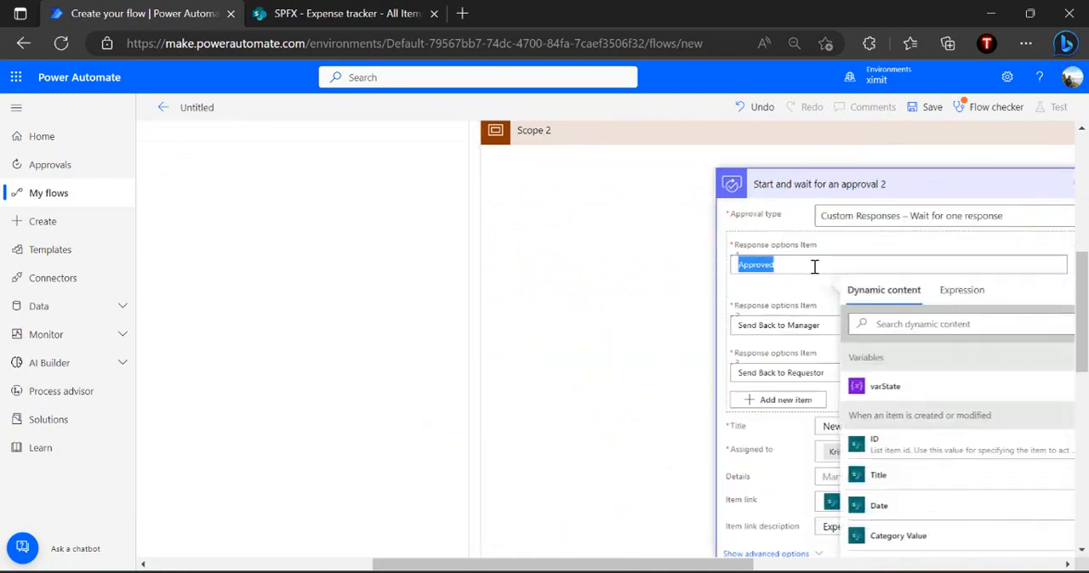
key("ctrl+c")
scroll(815, 267, "down", 5)
left_click(633, 357)
key("ctrl+v")
left_click(771, 385)
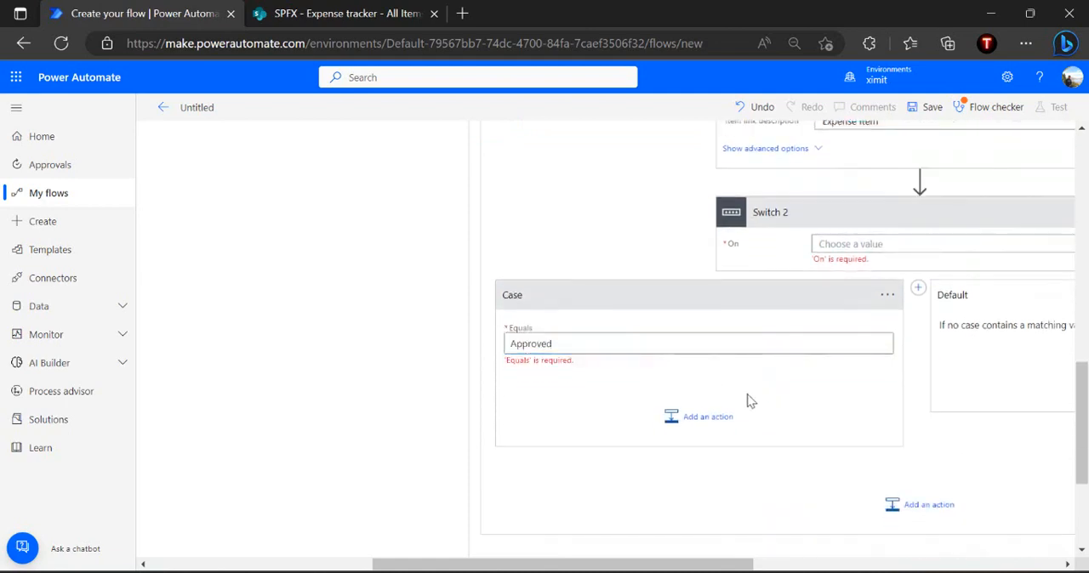
Add a Set variable action in the Approved case that sets varState to Completed
left_click(694, 421)
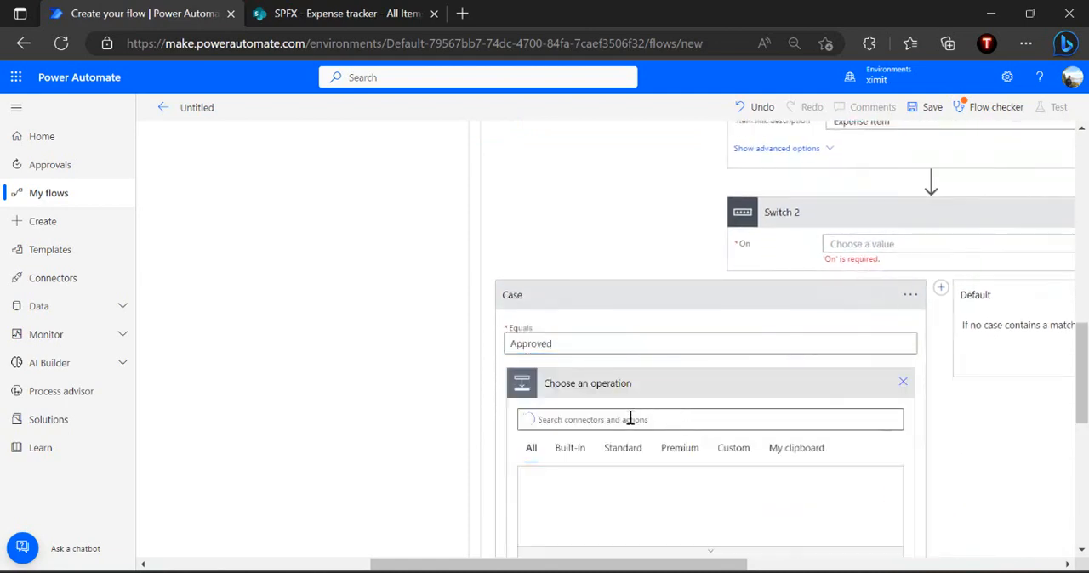
type("se")
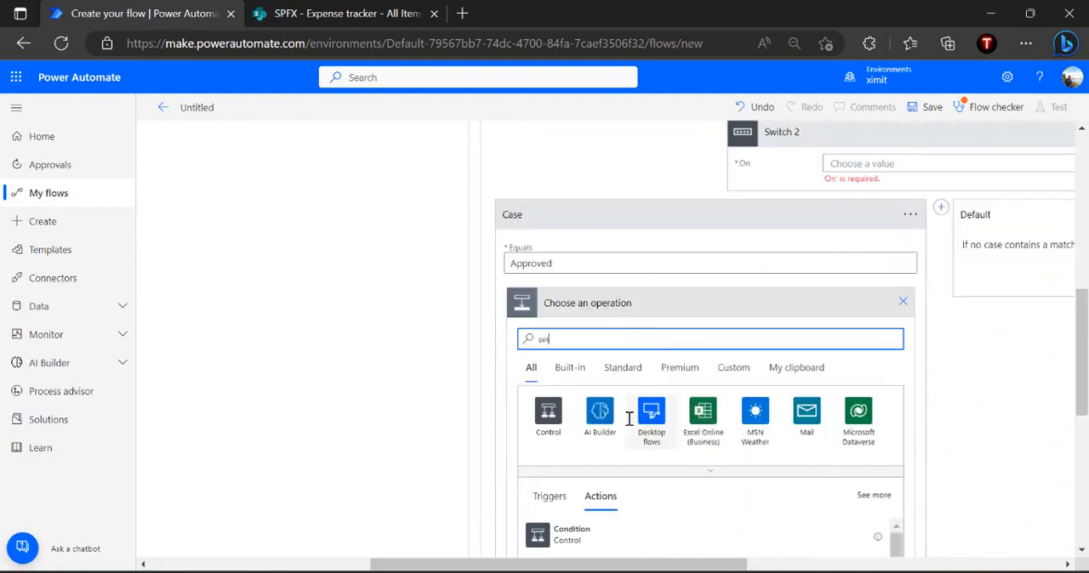
type("t")
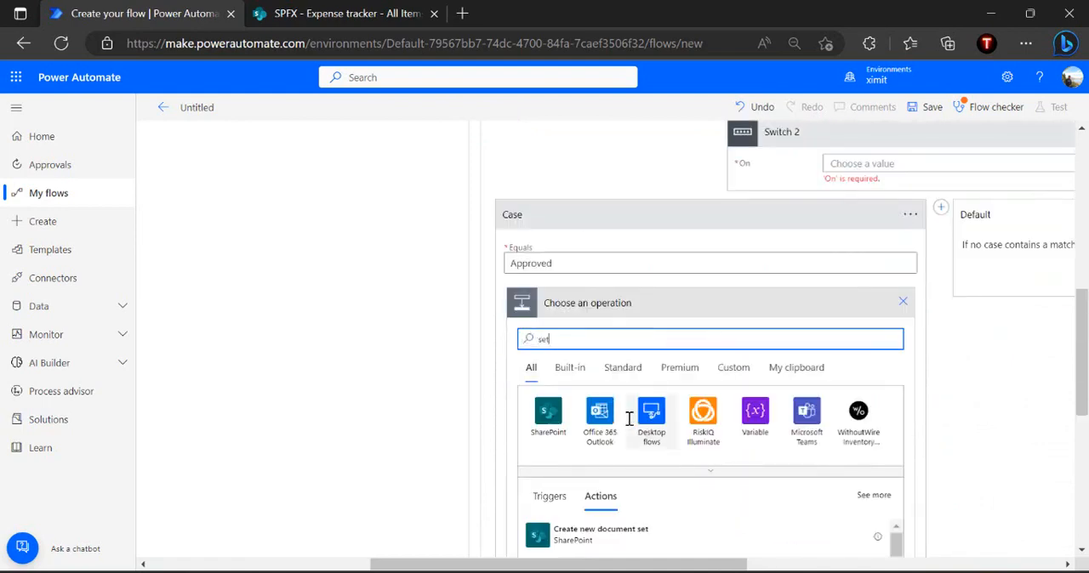
type(" variable")
left_click(600, 541)
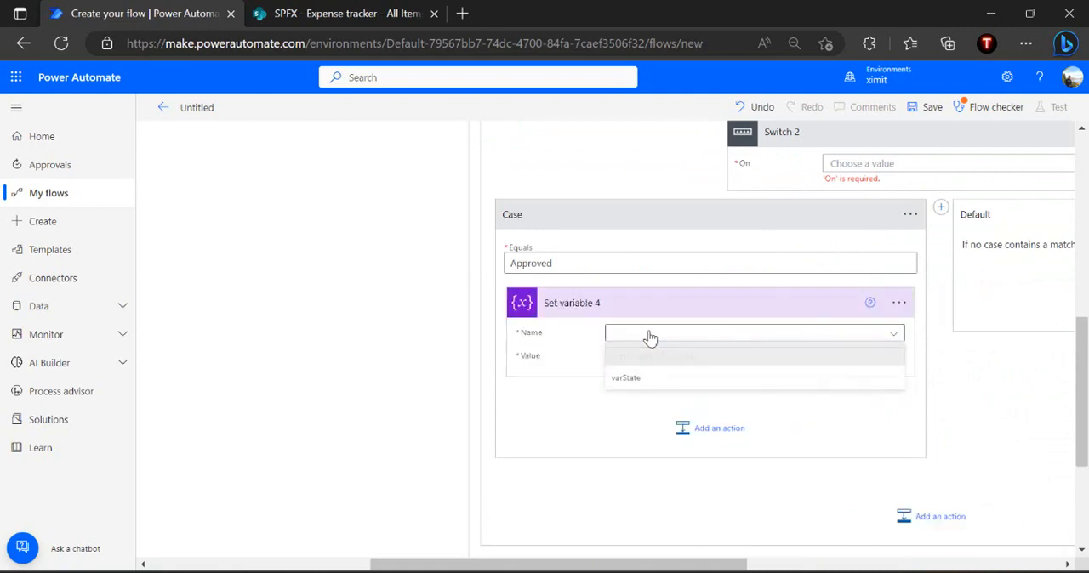
left_click(640, 378)
left_click(679, 364)
type("Completed")
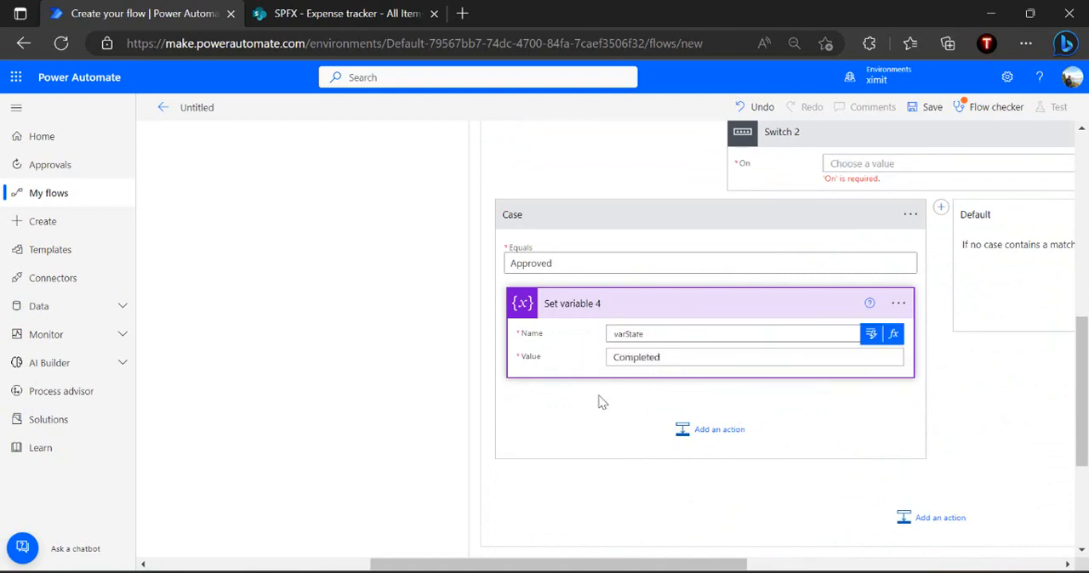
left_click(819, 290)
Add a second case to Switch 2 that equals Send Back to Manager, copied from the approval's response option
scroll(778, 301, "right", 5)
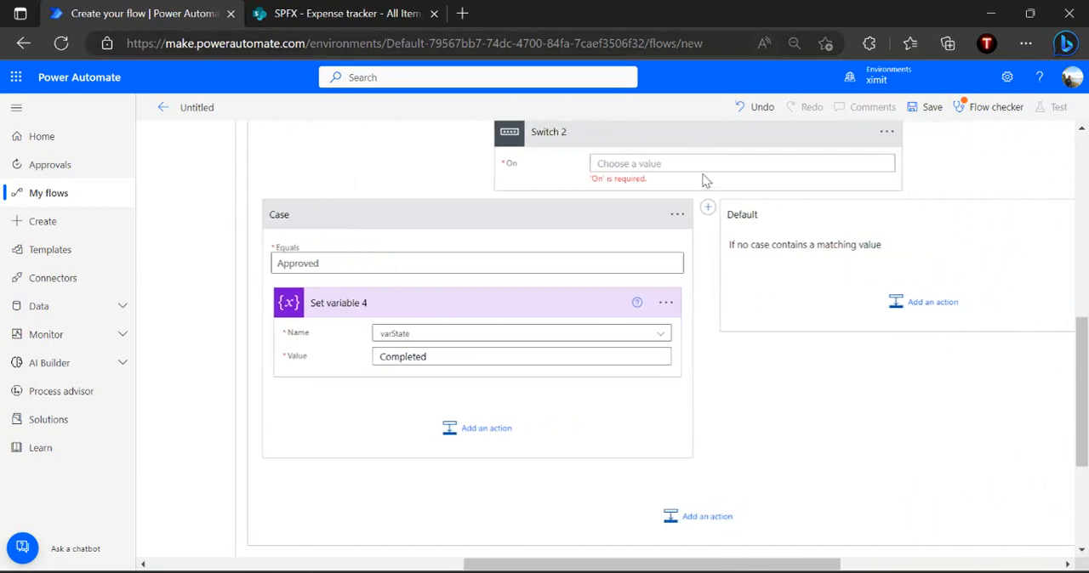
left_click(707, 206)
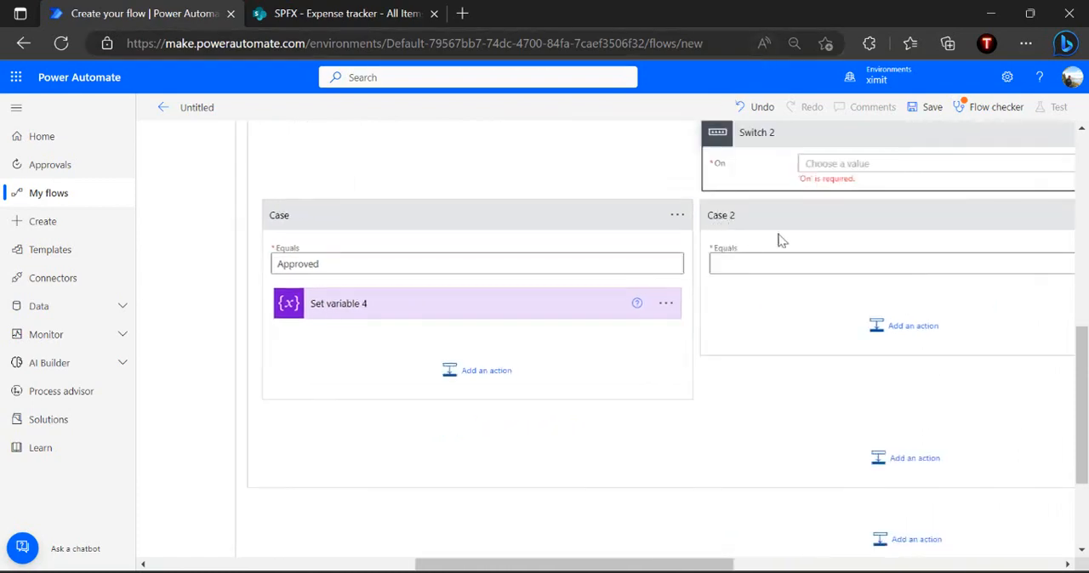
scroll(777, 239, "up", 5)
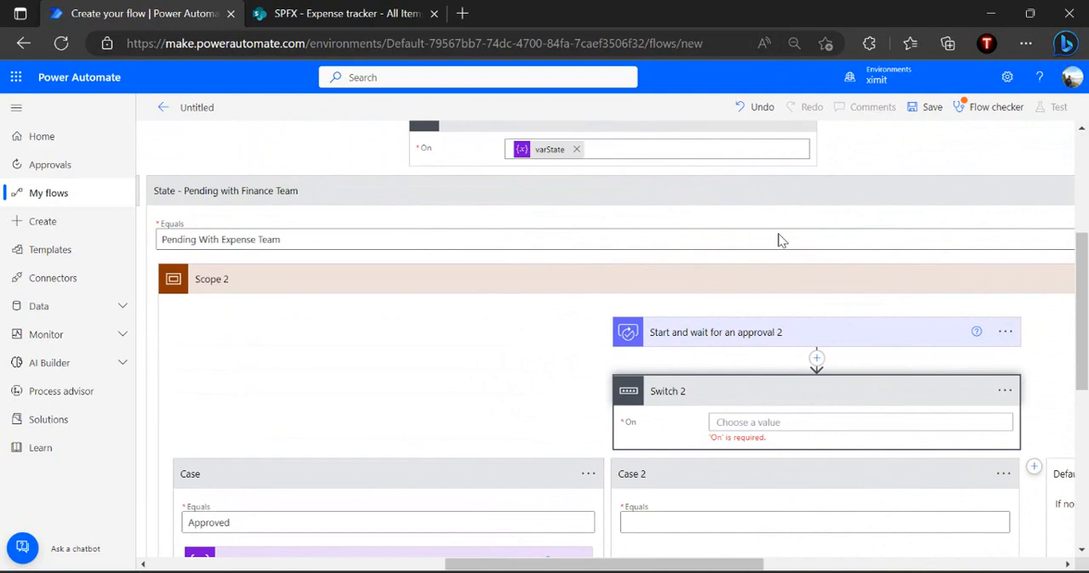
left_click(725, 341)
left_click(729, 460)
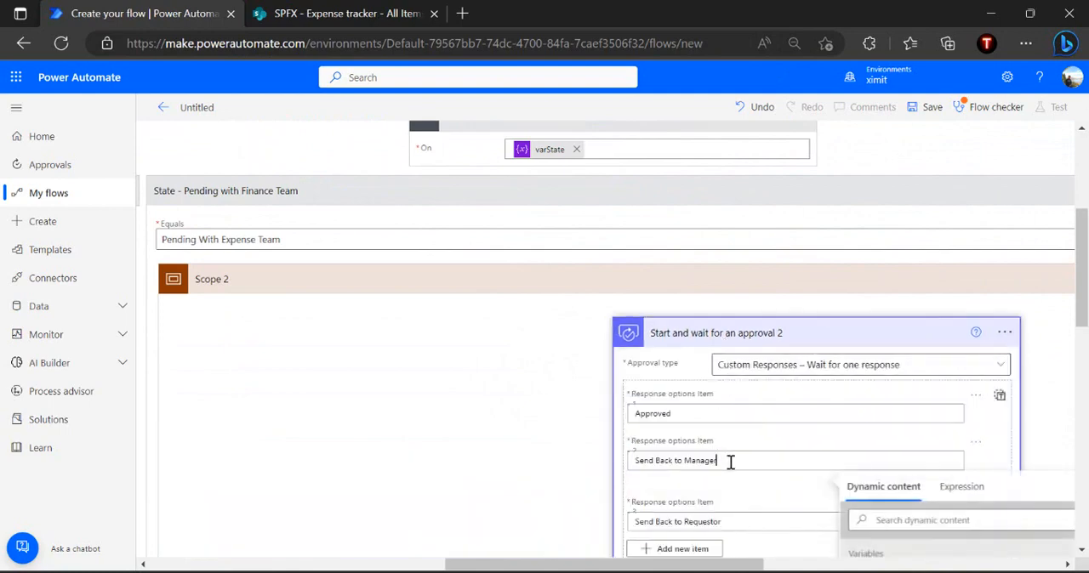
key("ctrl+a")
scroll(730, 462, "down", 6)
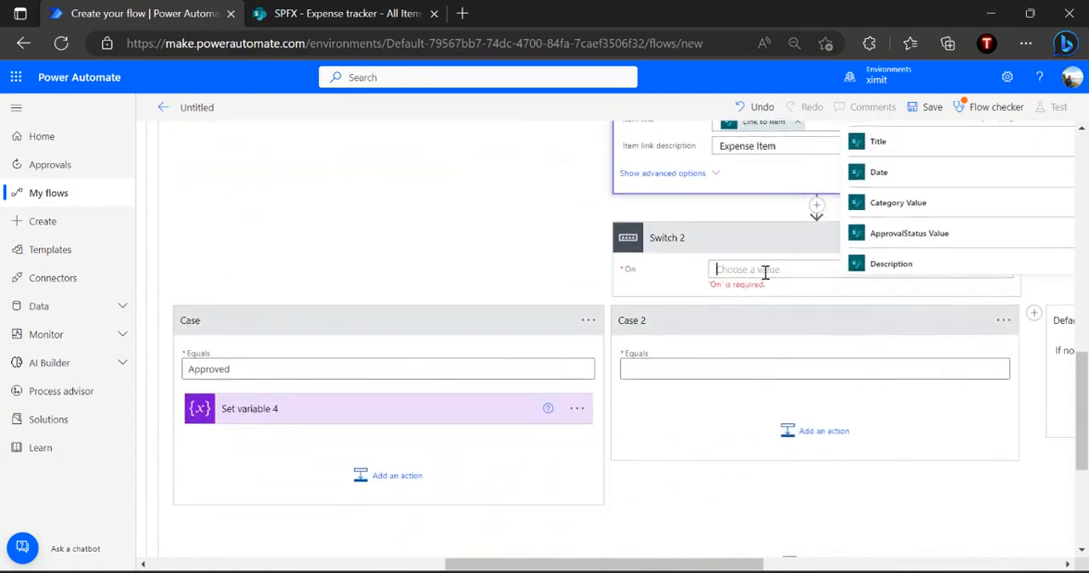
left_click(681, 366)
key("ctrl+v")
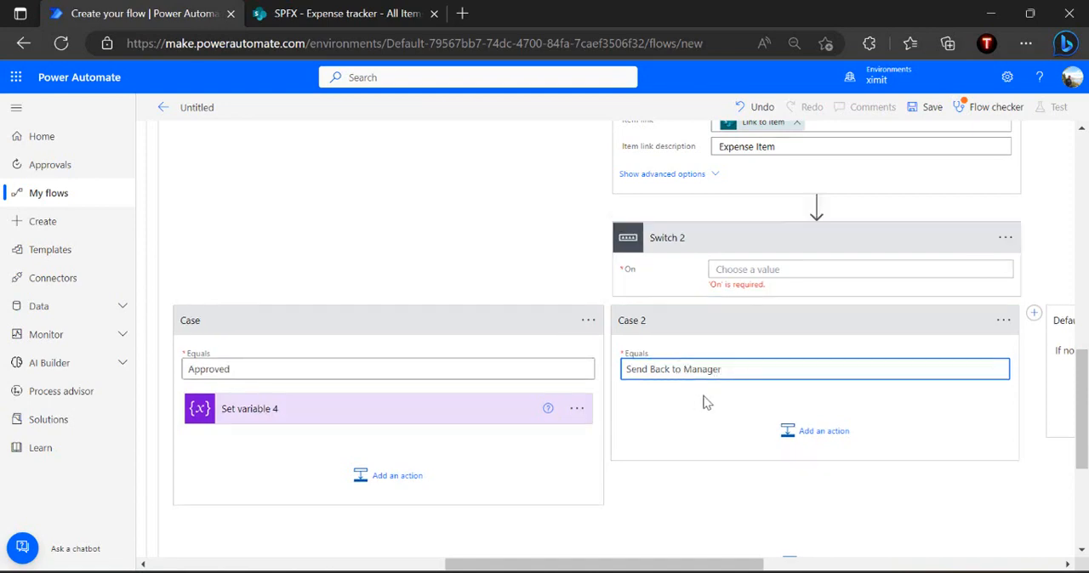
Set Switch 2 to evaluate the Outcome of Start and wait for an approval 2
left_click(760, 270)
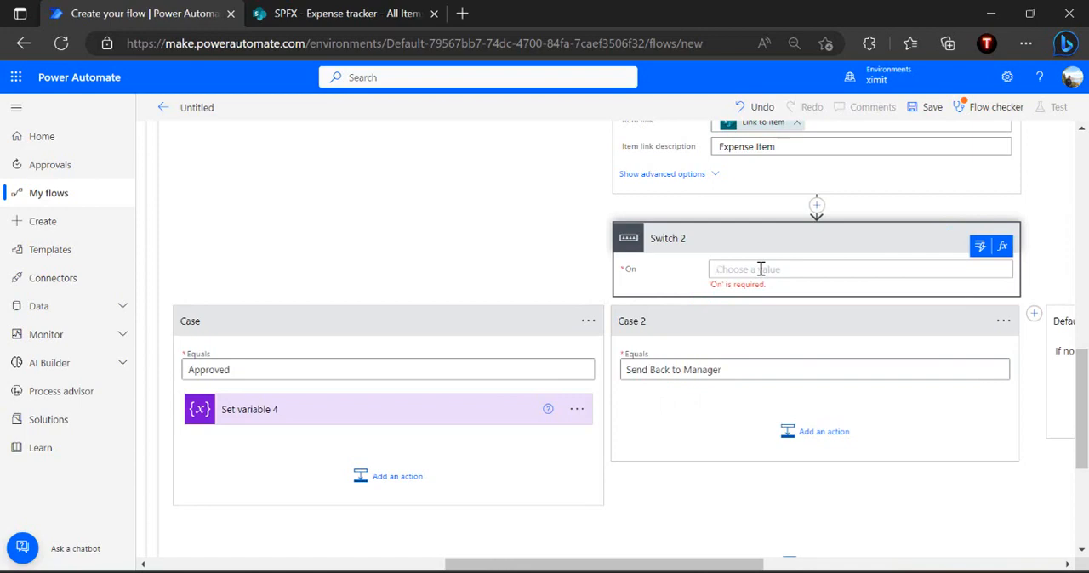
left_click(980, 246)
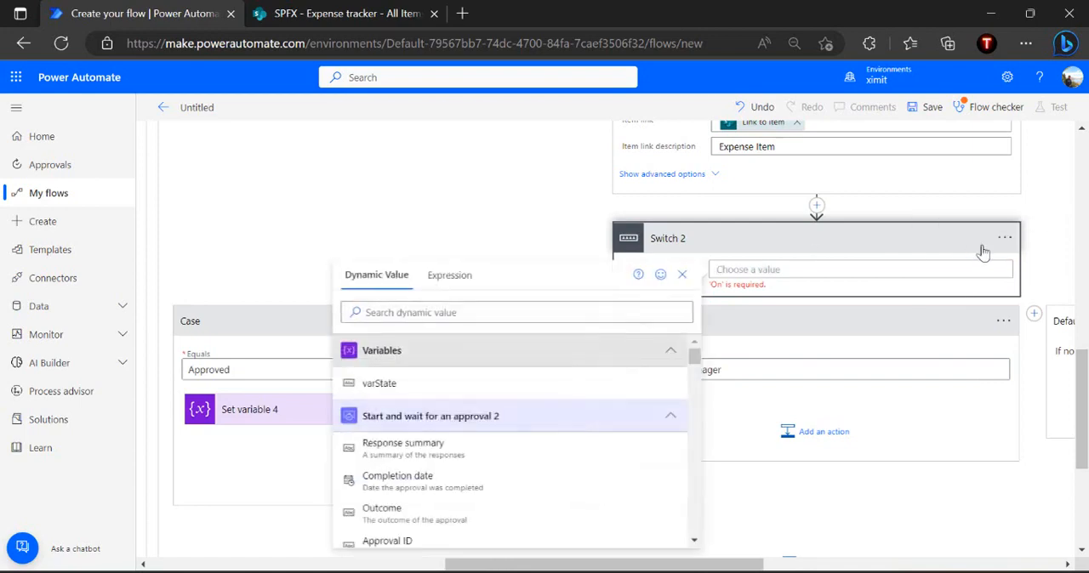
left_click(488, 313)
type("outcom")
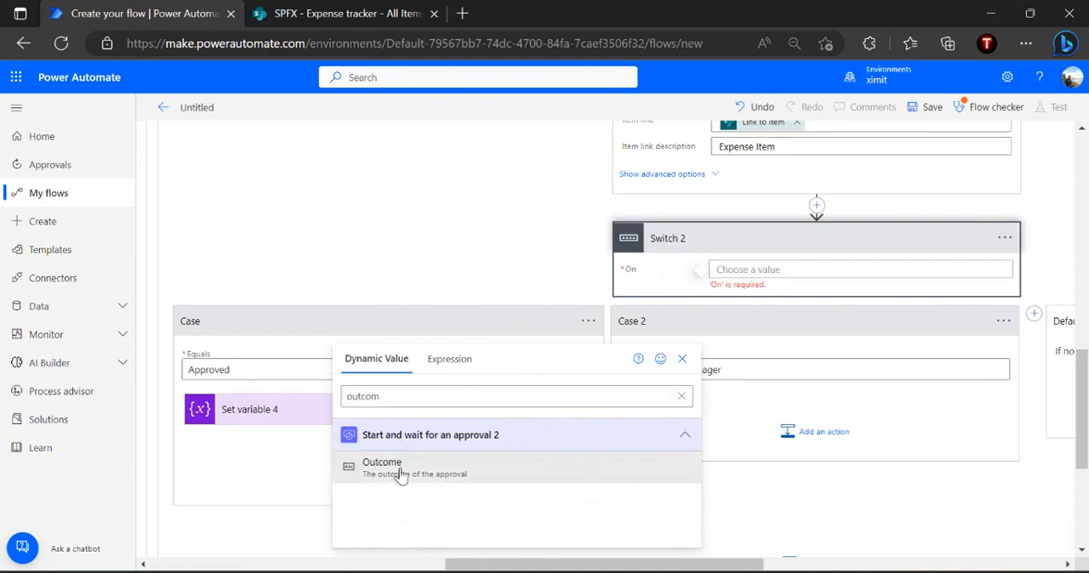
left_click(400, 473)
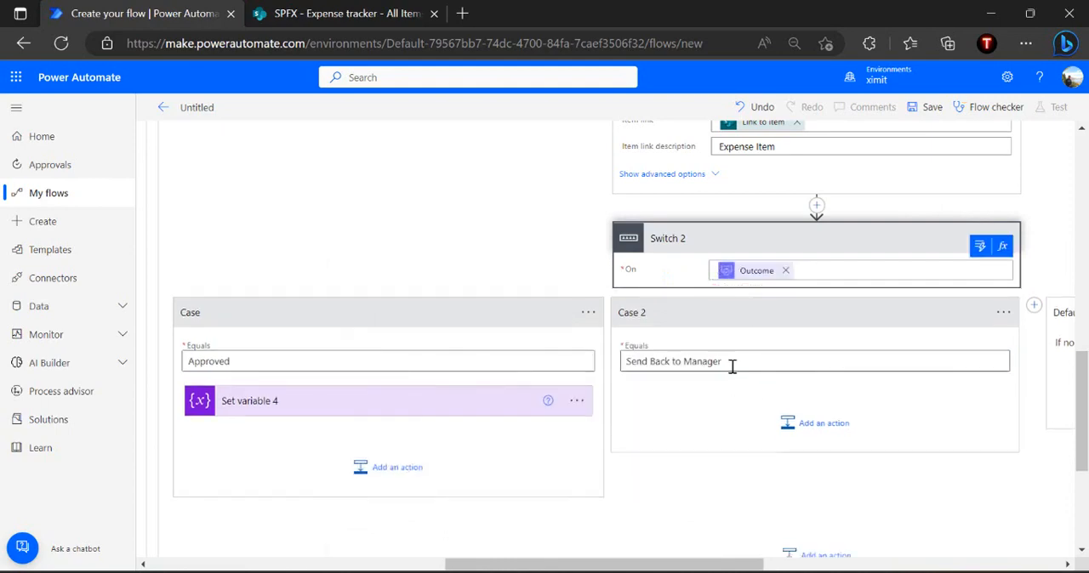
Add a Set variable action for varState in the Send Back to Manager case
left_click(815, 426)
scroll(787, 445, "down", 3)
scroll(790, 445, "up", 3)
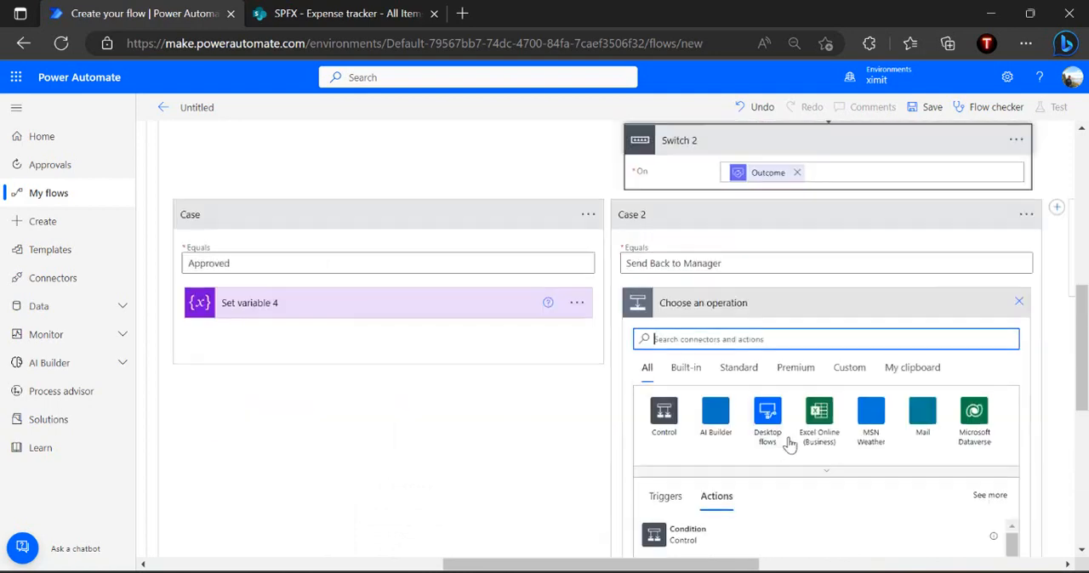
type("set variable")
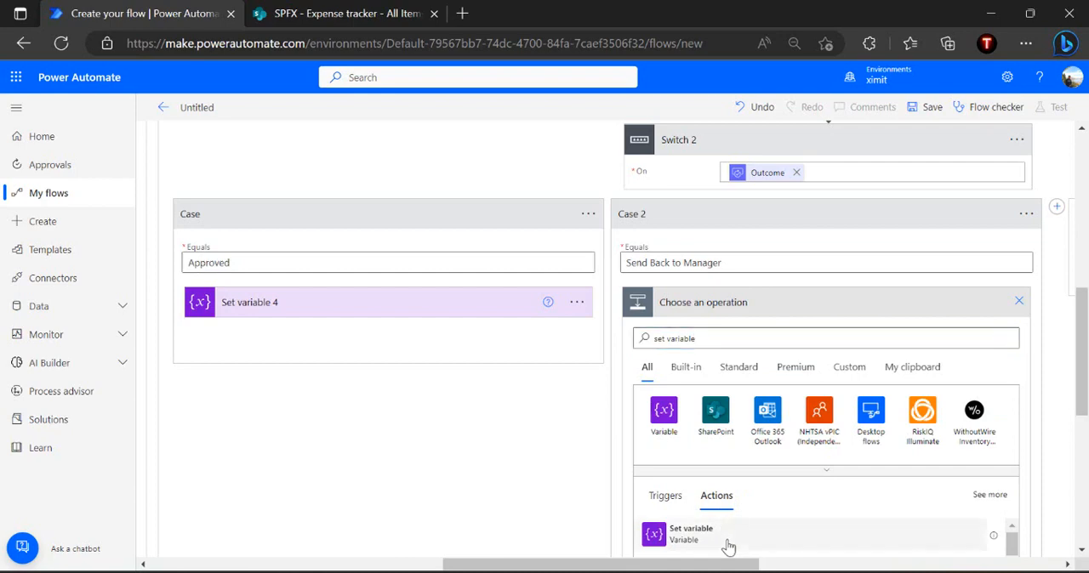
left_click(691, 534)
left_click(799, 333)
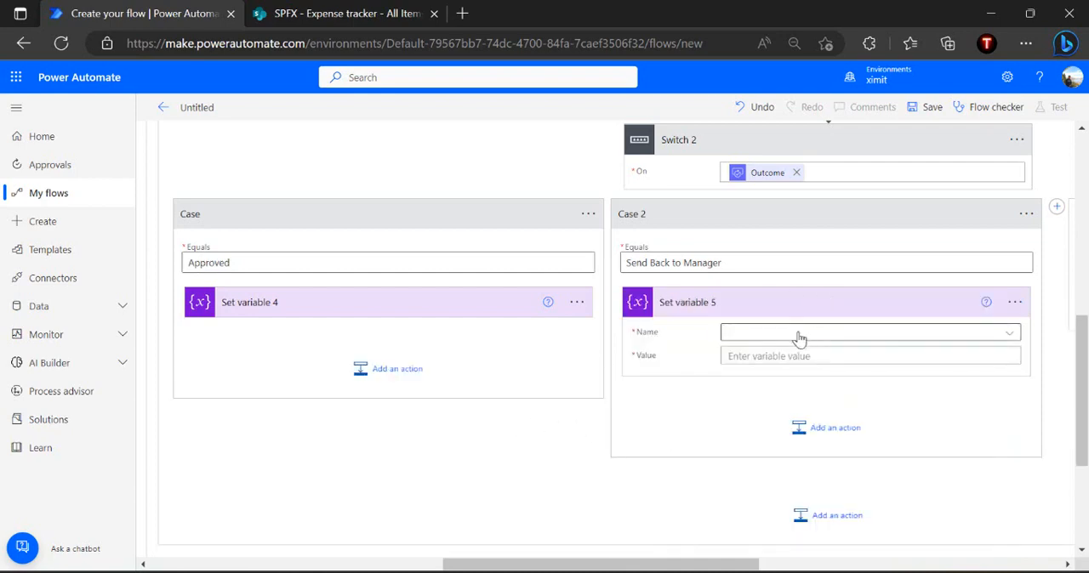
left_click(744, 378)
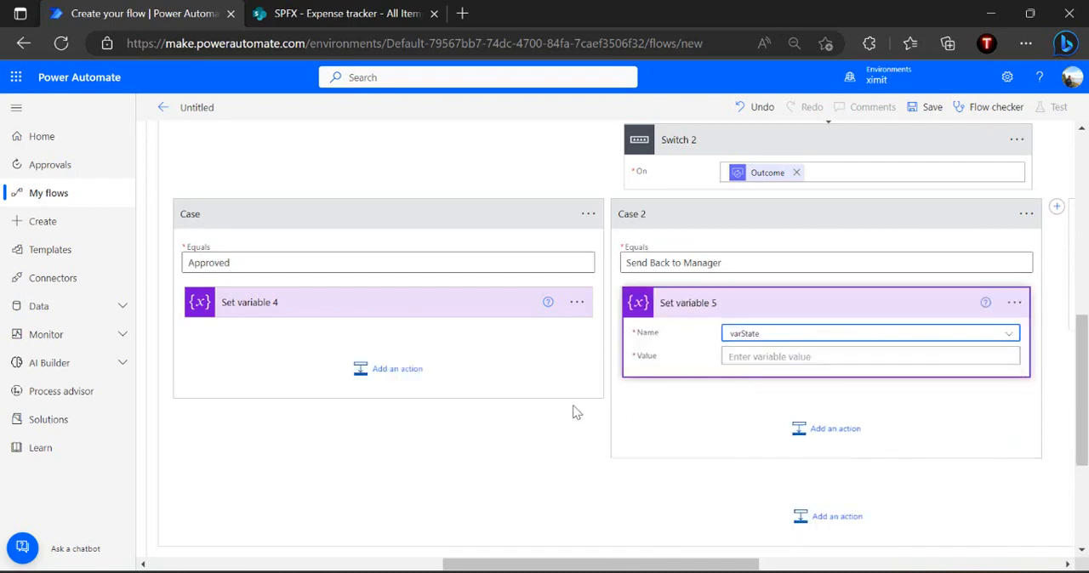
Set the varState value in the Send Back to Manager case to Pending With Manager, copied from the State - Pending with Manager case
scroll(576, 412, "up", 3)
scroll(576, 413, "left", 10)
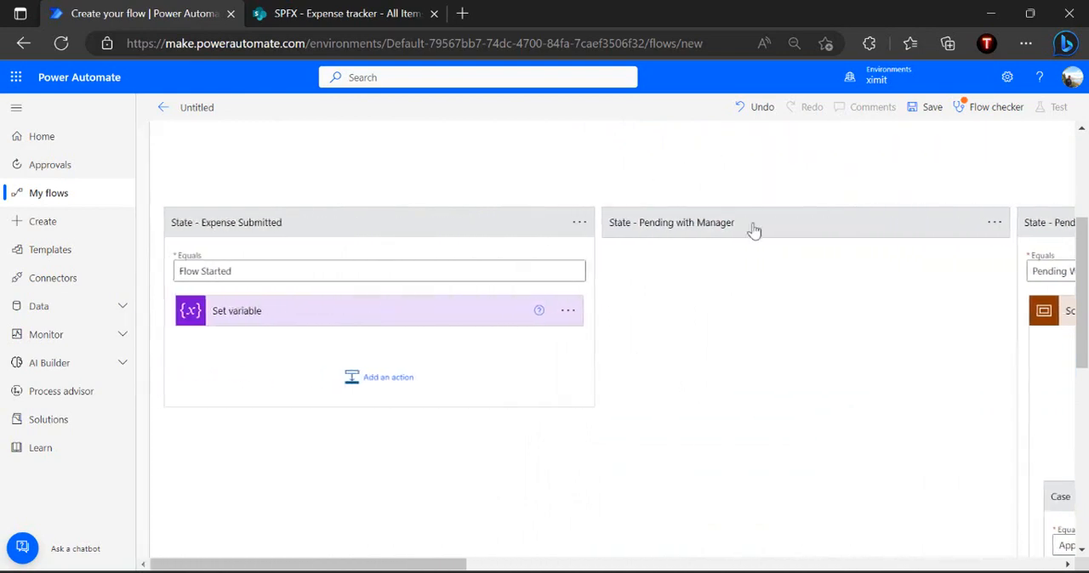
left_click(752, 274)
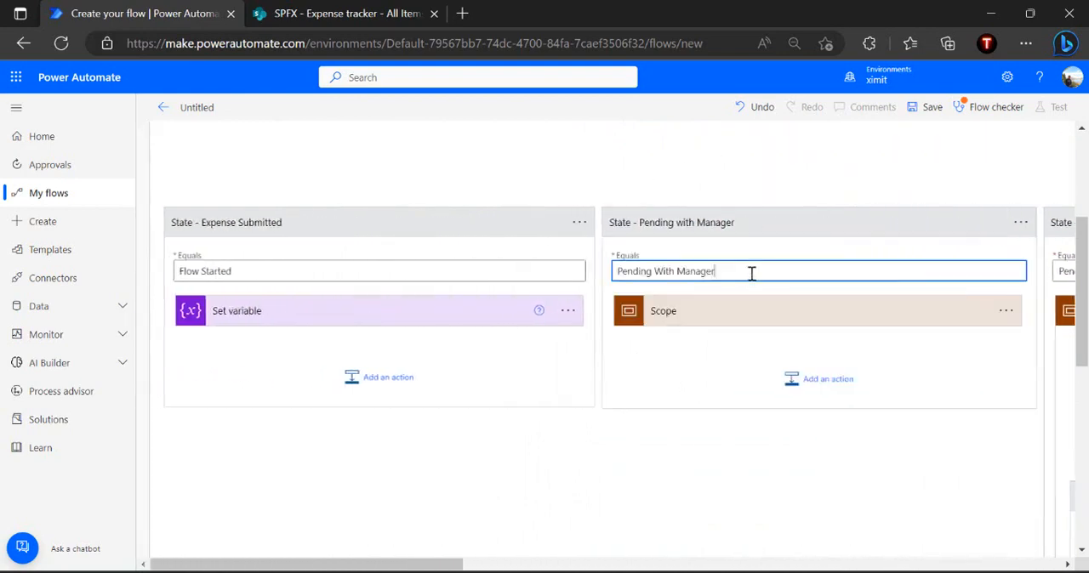
key("ctrl+a")
key("ctrl+c")
left_click(833, 220)
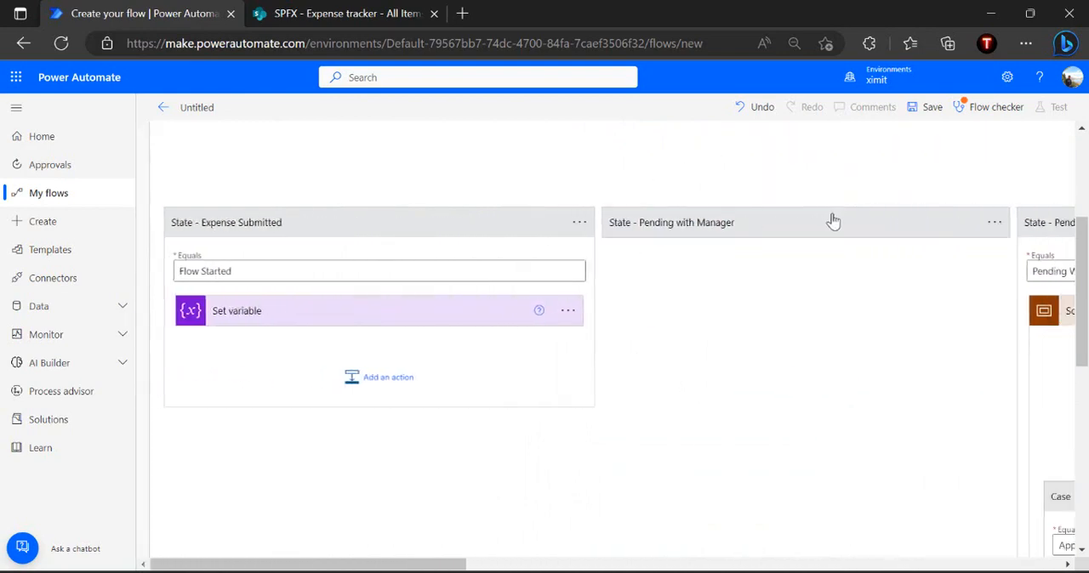
scroll(833, 220, "right", 10)
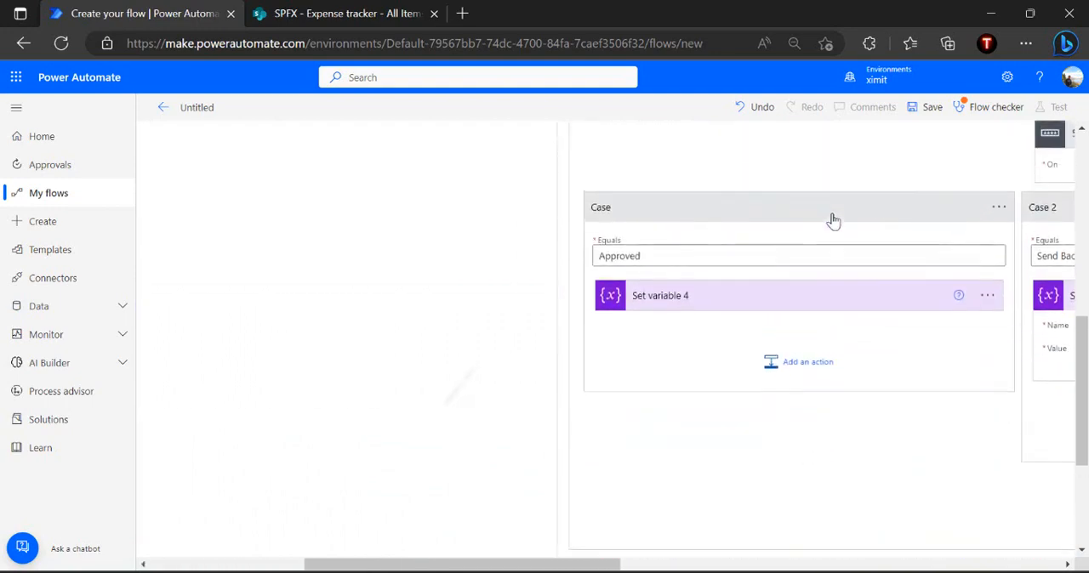
scroll(833, 221, "right", 5)
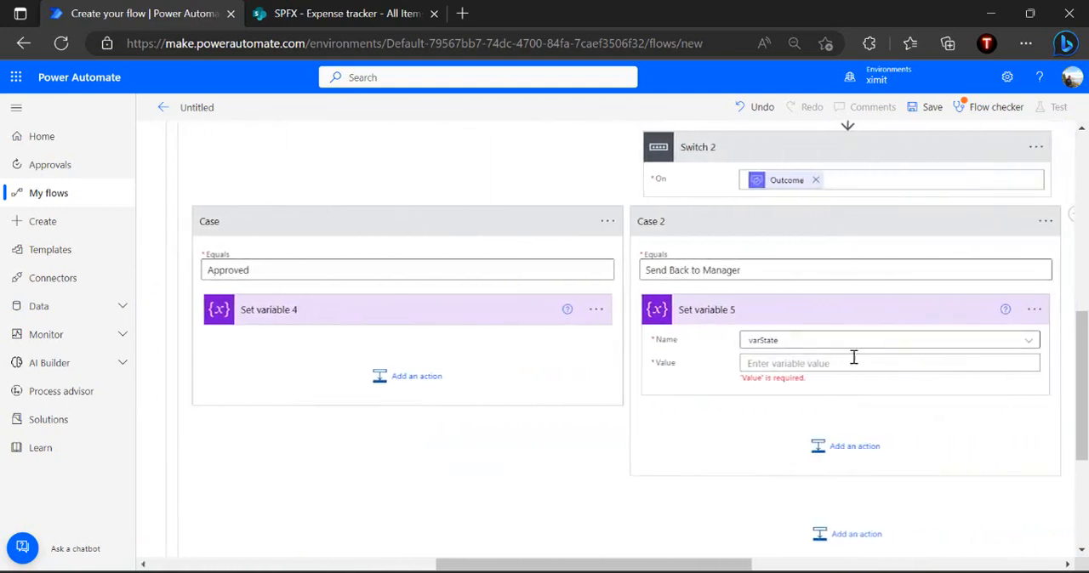
key("ctrl+v")
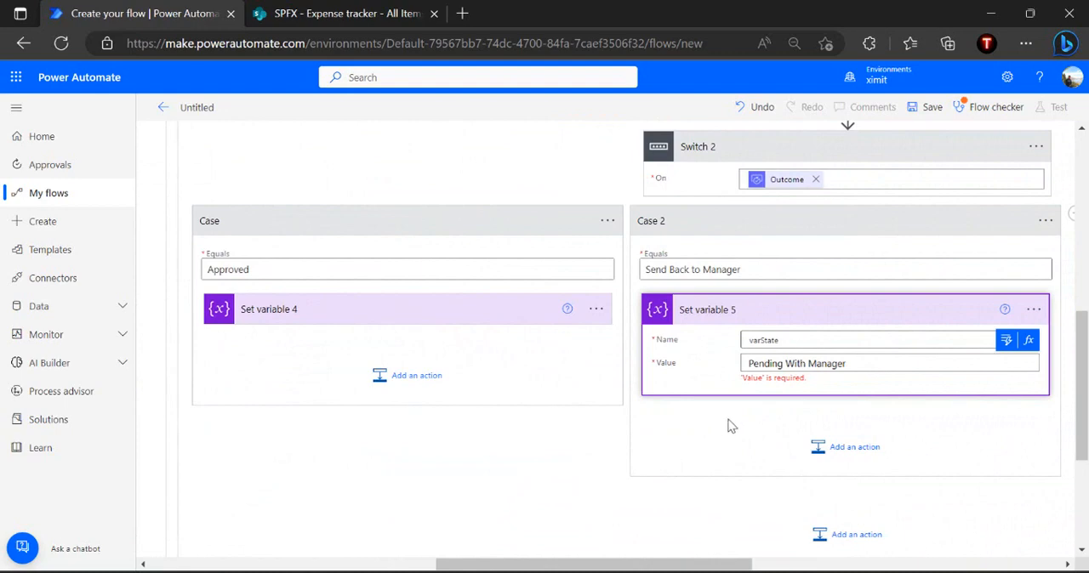
left_click(731, 426)
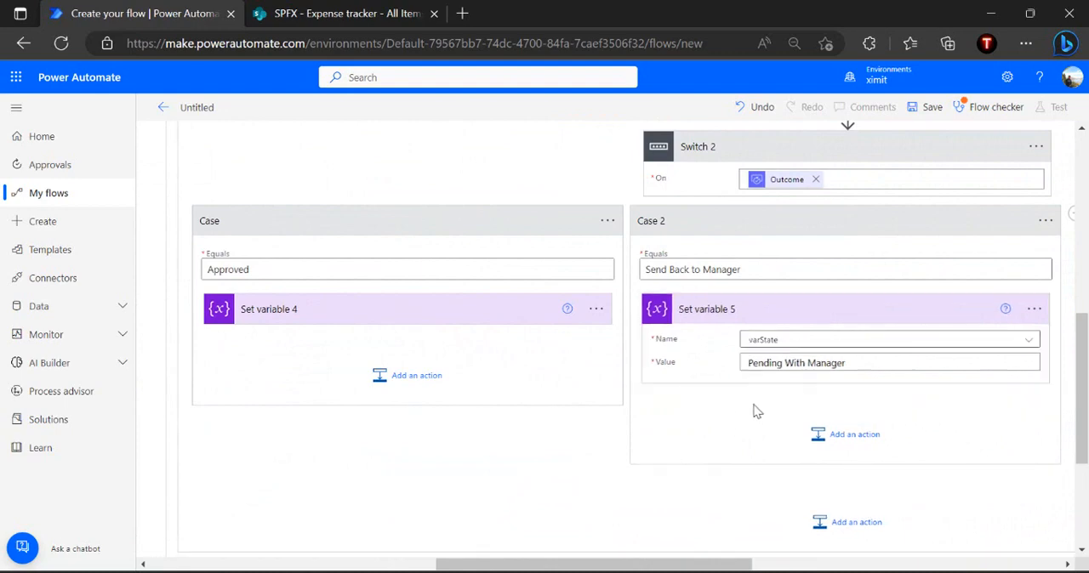
Add a SharePoint Update item action after Set variable 4 in the Approved case of Switch 2
left_click(414, 378)
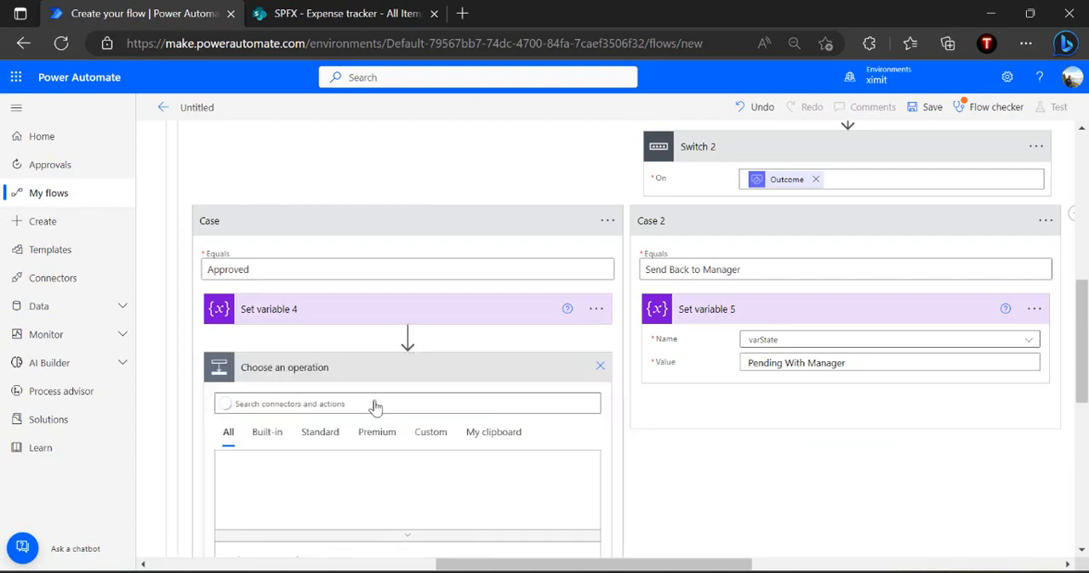
type("update ite")
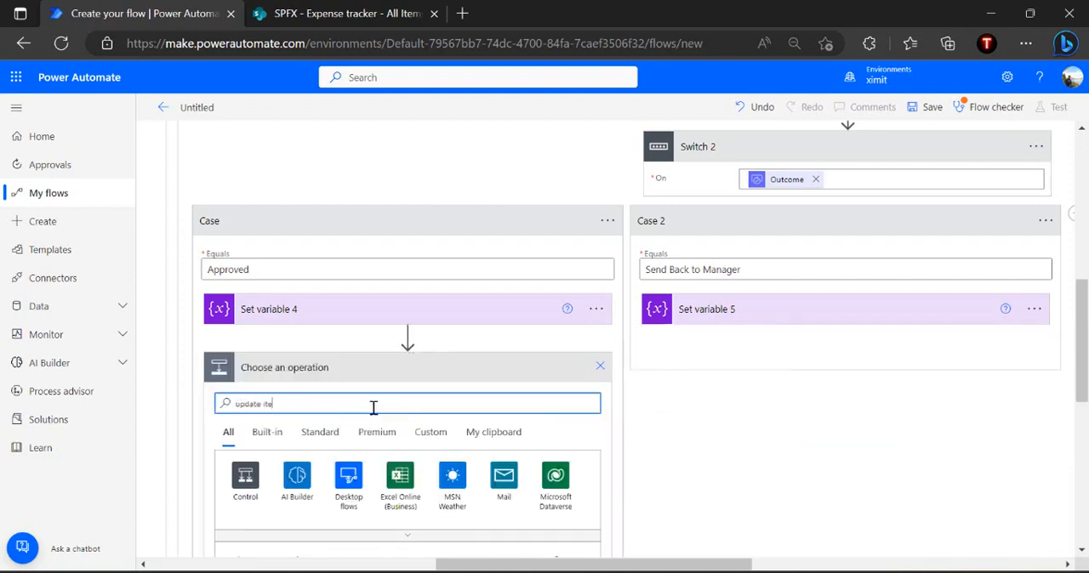
type("m")
scroll(374, 409, "down", 2)
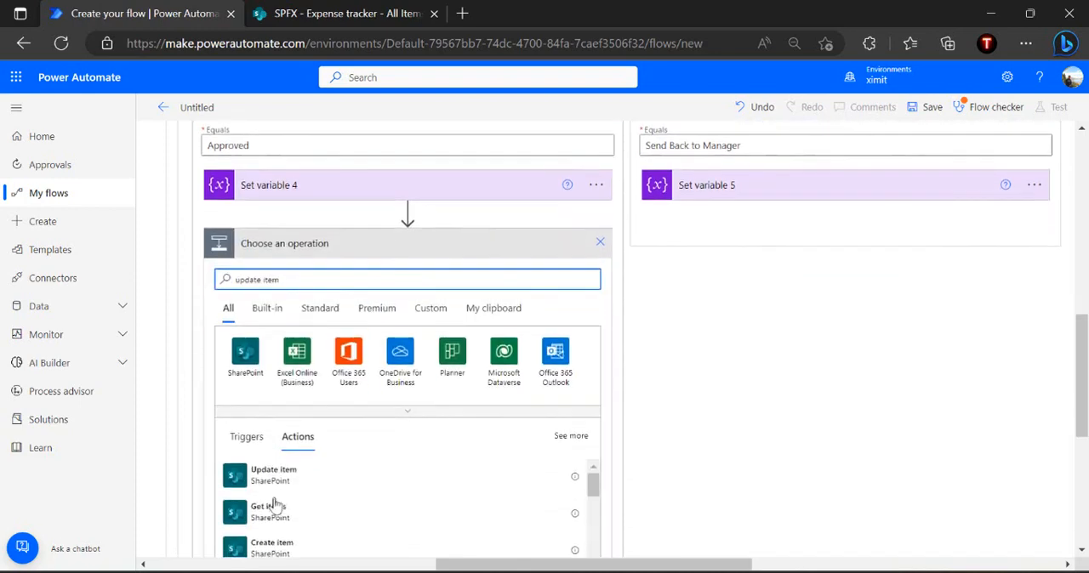
left_click(303, 480)
Configure Update item 3 with the SPFX site, Expense tracker list, ID and Title dynamic values, and ApprovalStatus Approved
left_click(434, 286)
left_click(399, 331)
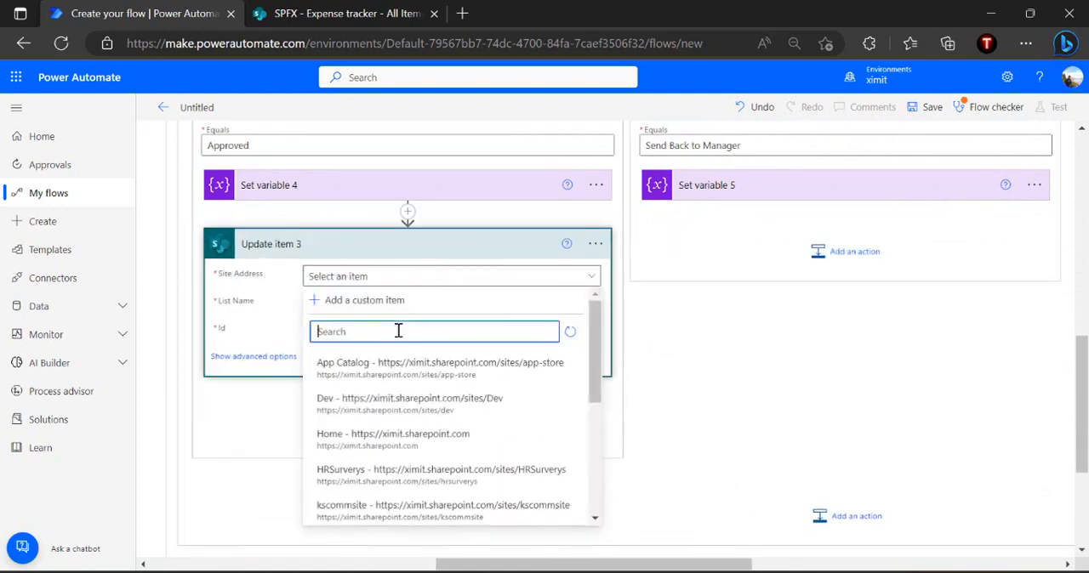
type("spfx")
left_click(374, 373)
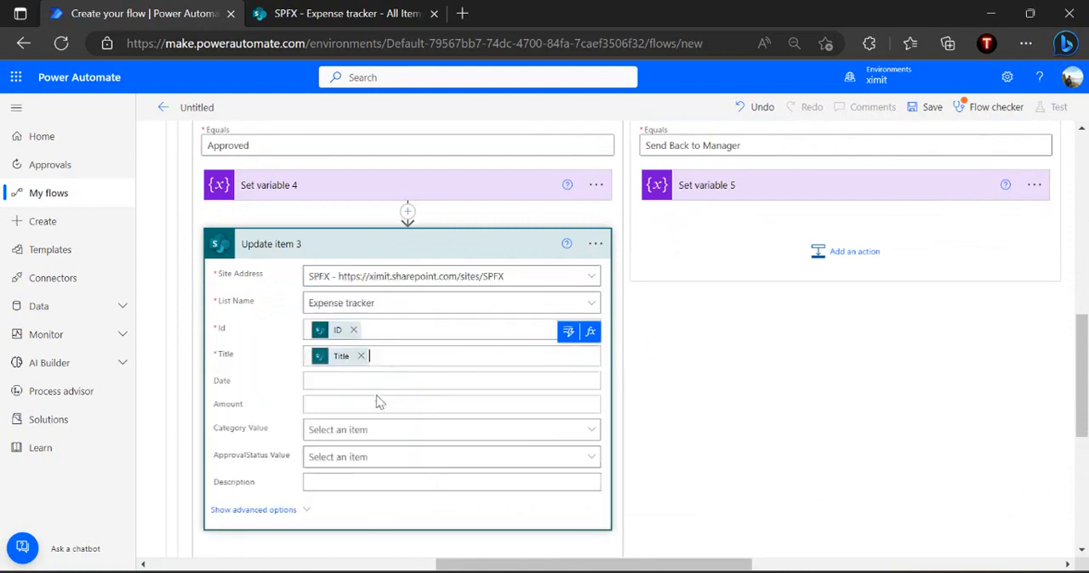
left_click(366, 458)
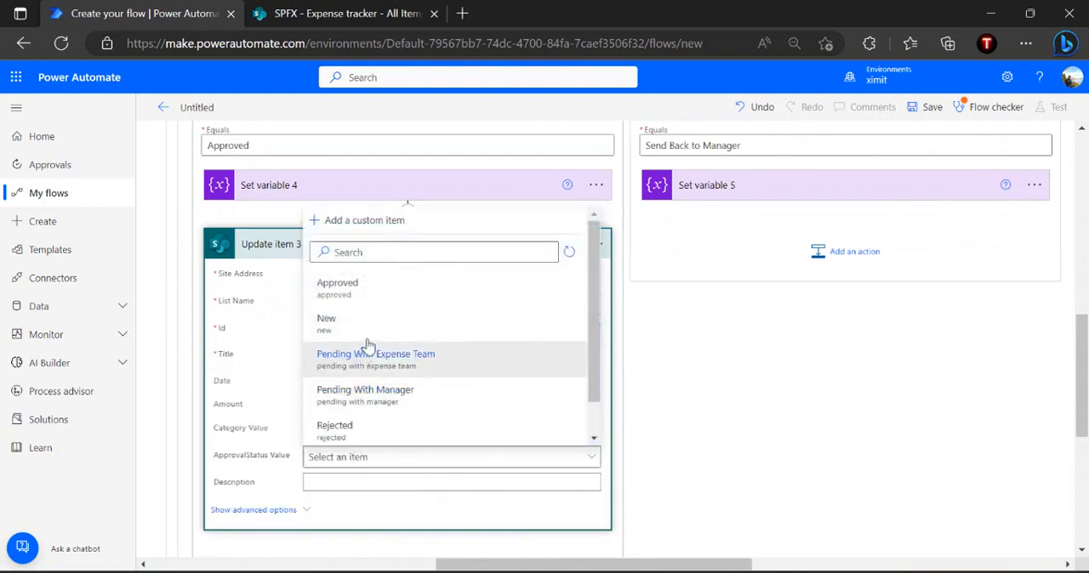
left_click(378, 288)
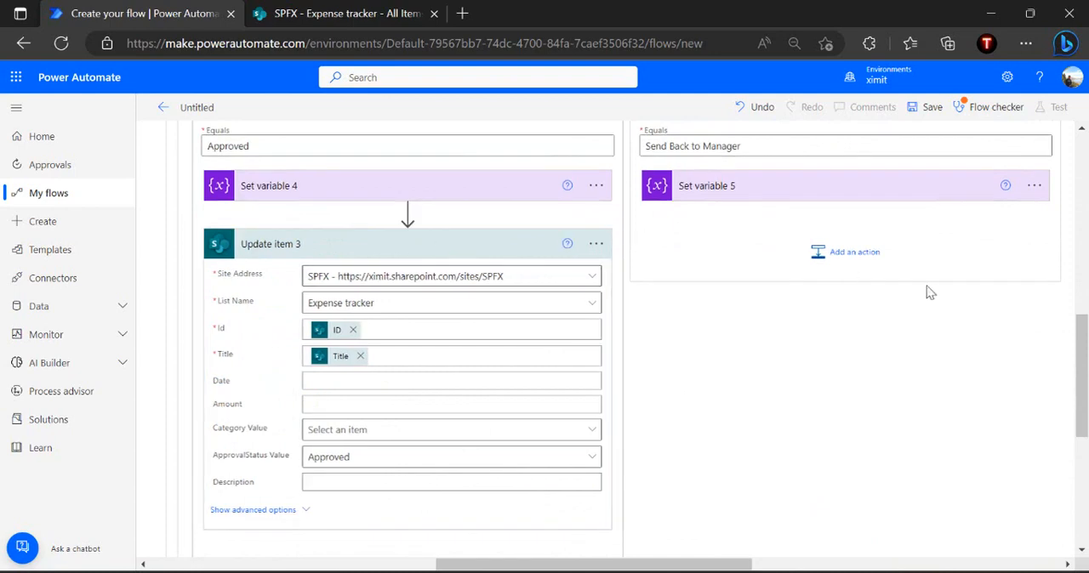
Add a SharePoint Update item action after Set variable 5 in the Send Back to Manager case
left_click(857, 253)
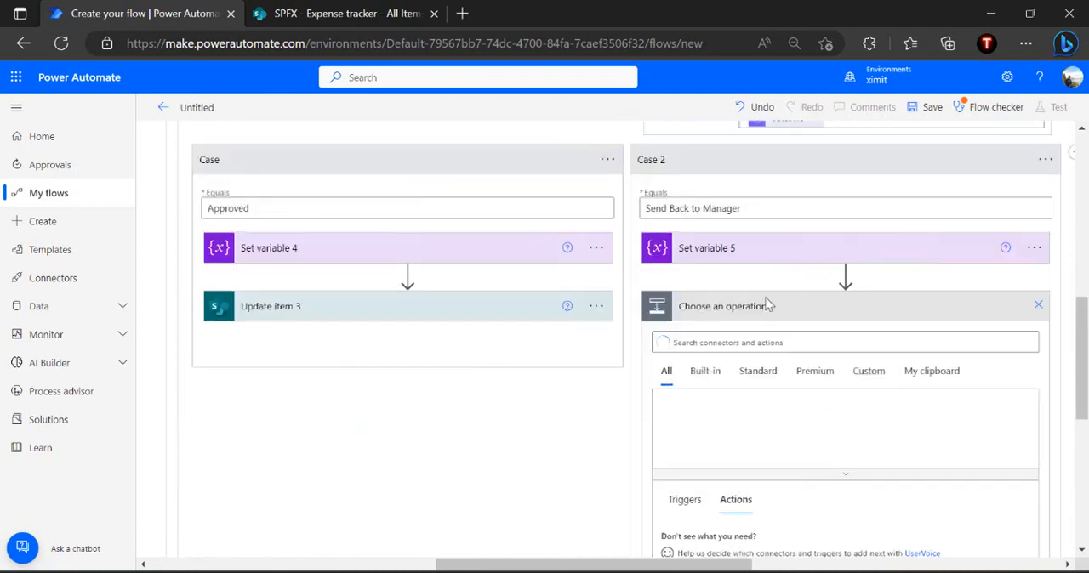
type("update")
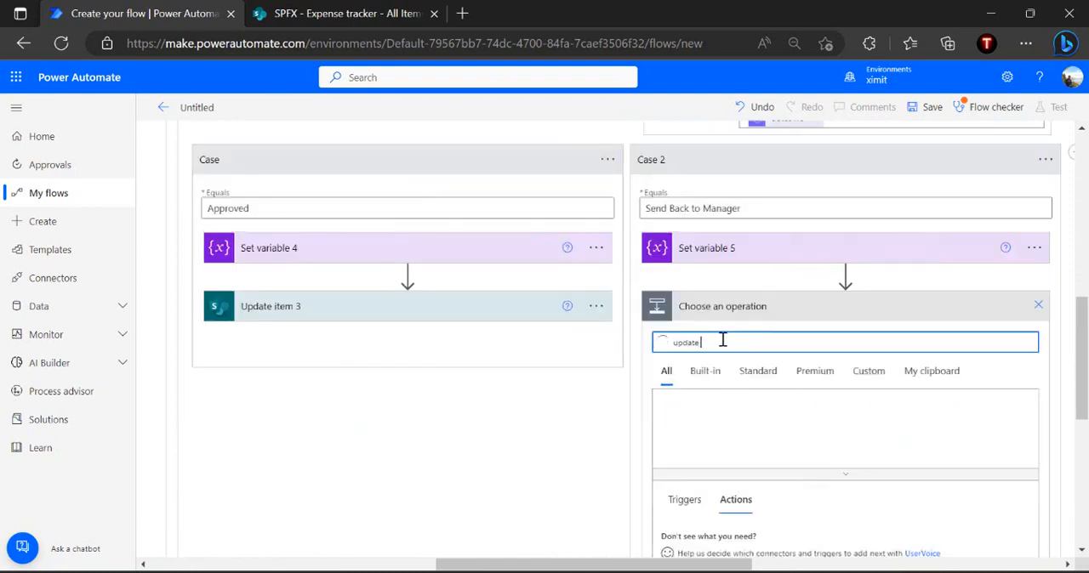
type(" item")
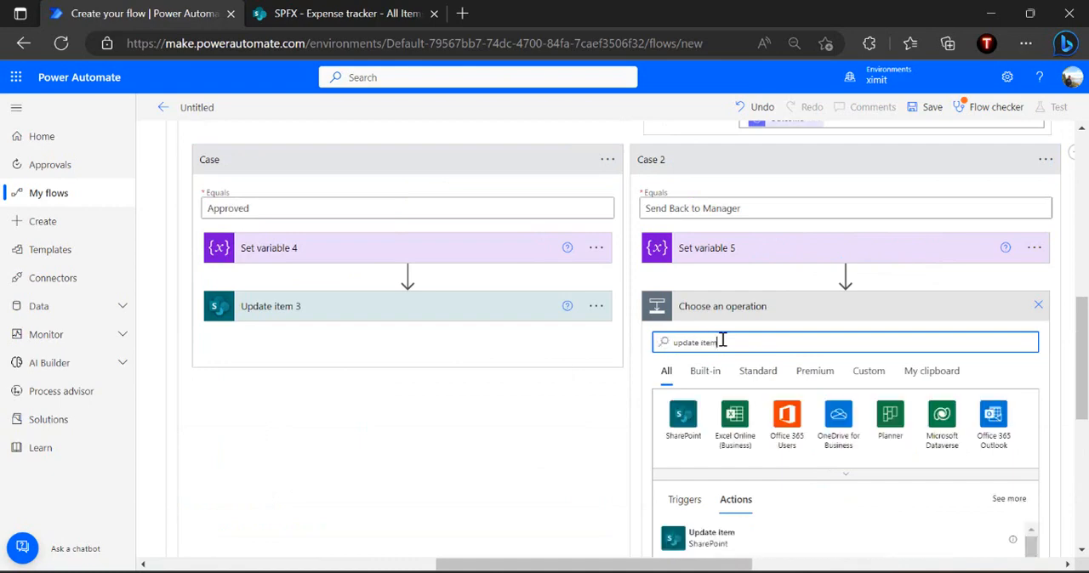
scroll(723, 341, "down", 1)
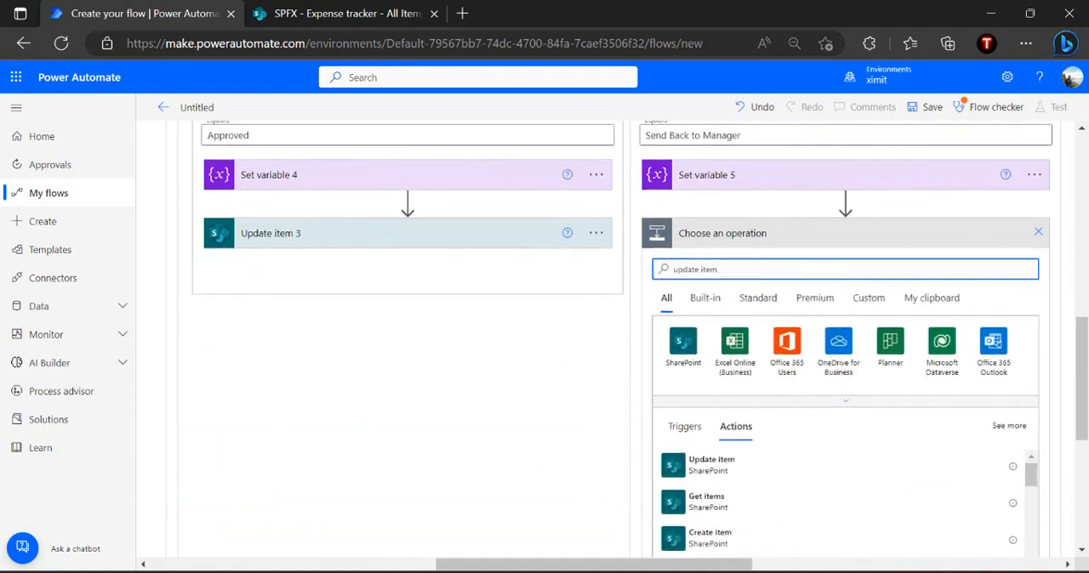
left_click(766, 459)
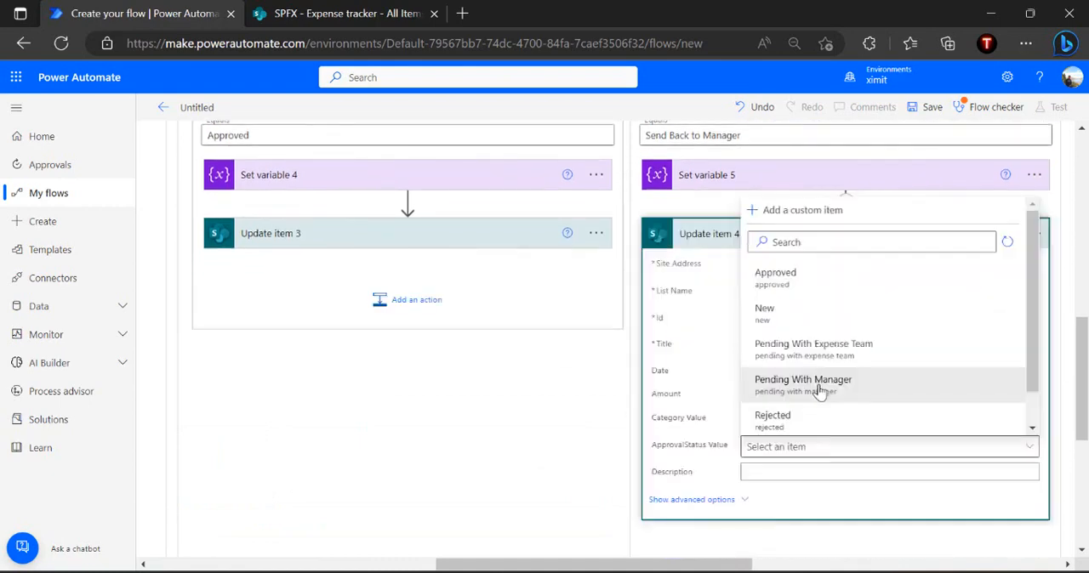
Configure Update item 4 for the SPFX Expense tracker list with ID, Title and ApprovalStatus Pending With Manager, and collapse it
left_click(822, 383)
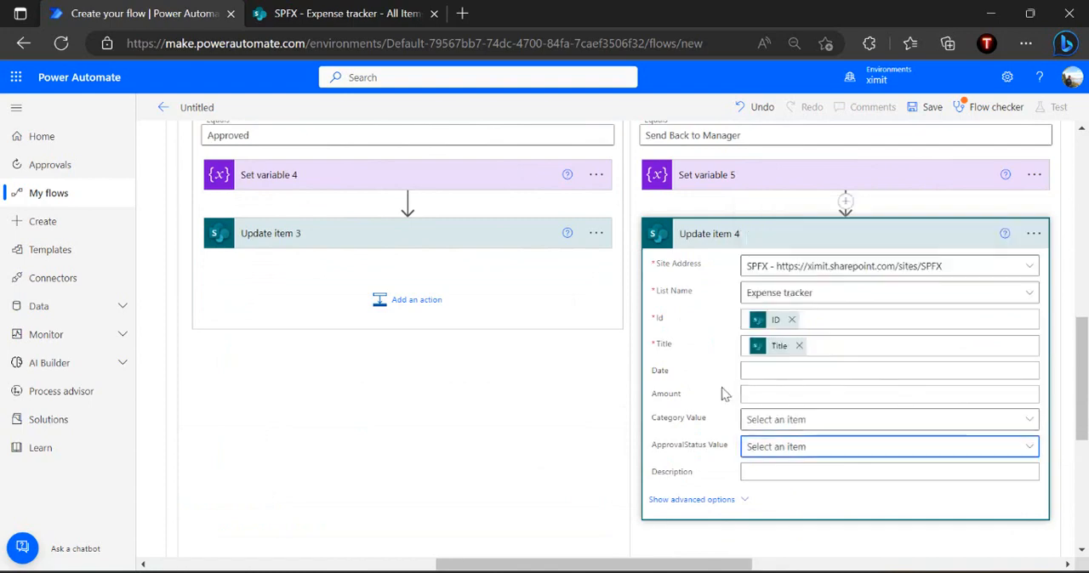
left_click(775, 241)
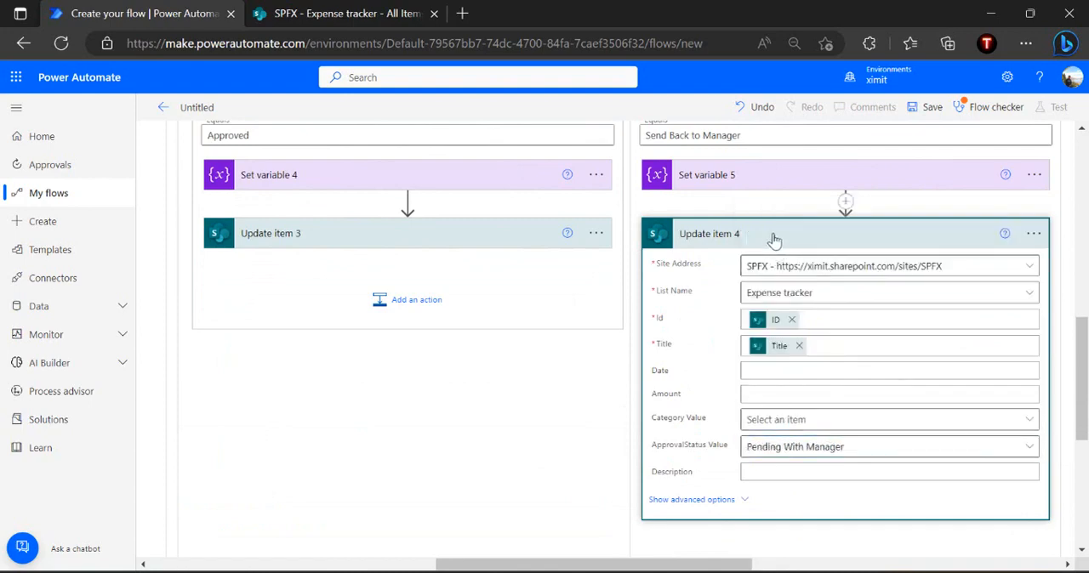
left_click(774, 241)
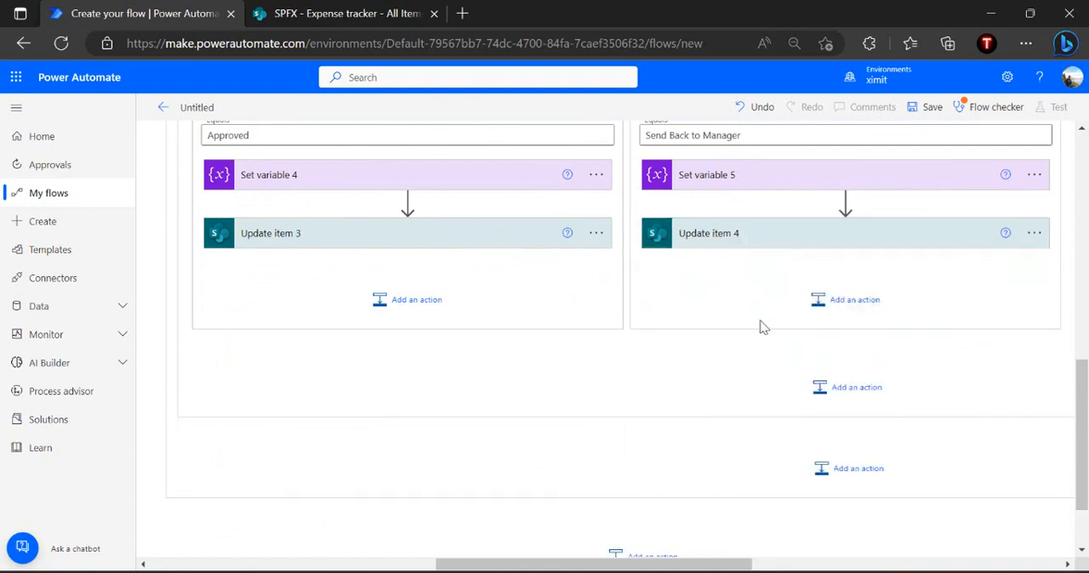
Add a third case to Switch 2 between Case 2 and the Default branch
scroll(763, 327, "up", 2)
scroll(764, 327, "right", 1)
scroll(764, 327, "right", 2)
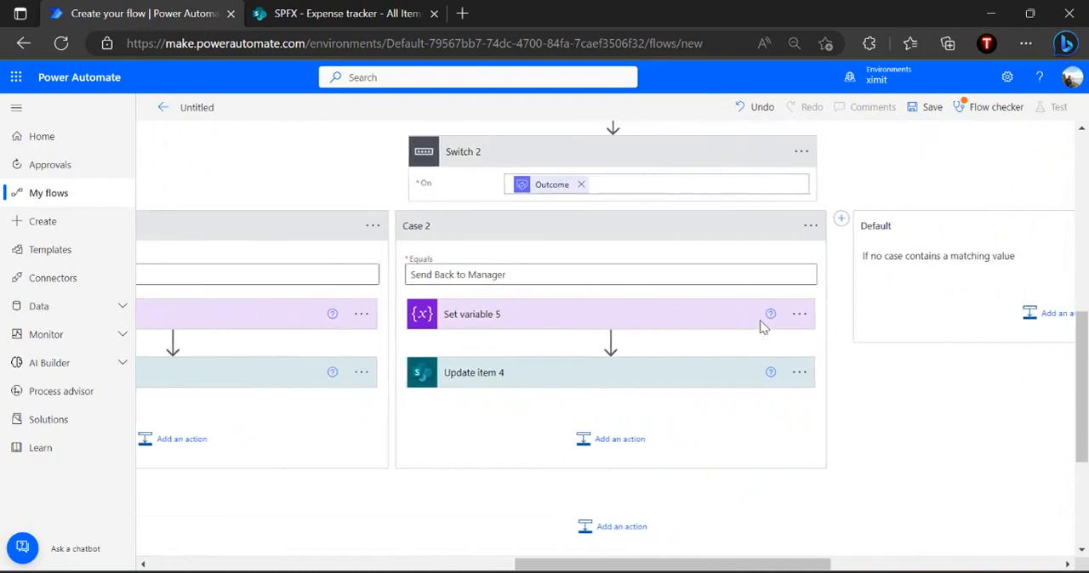
scroll(763, 327, "right", 1)
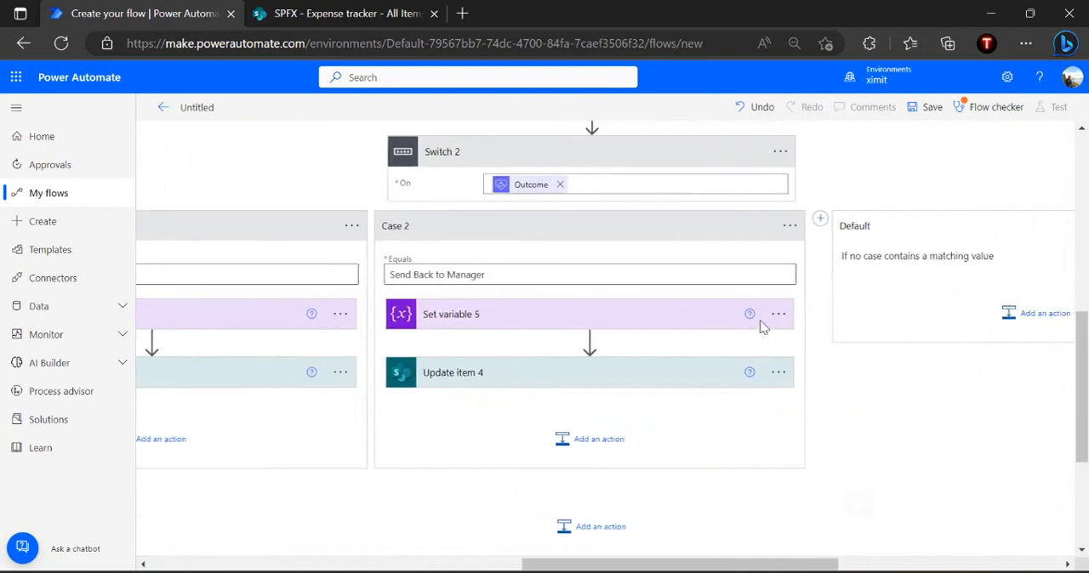
left_click(819, 220)
left_click(862, 271)
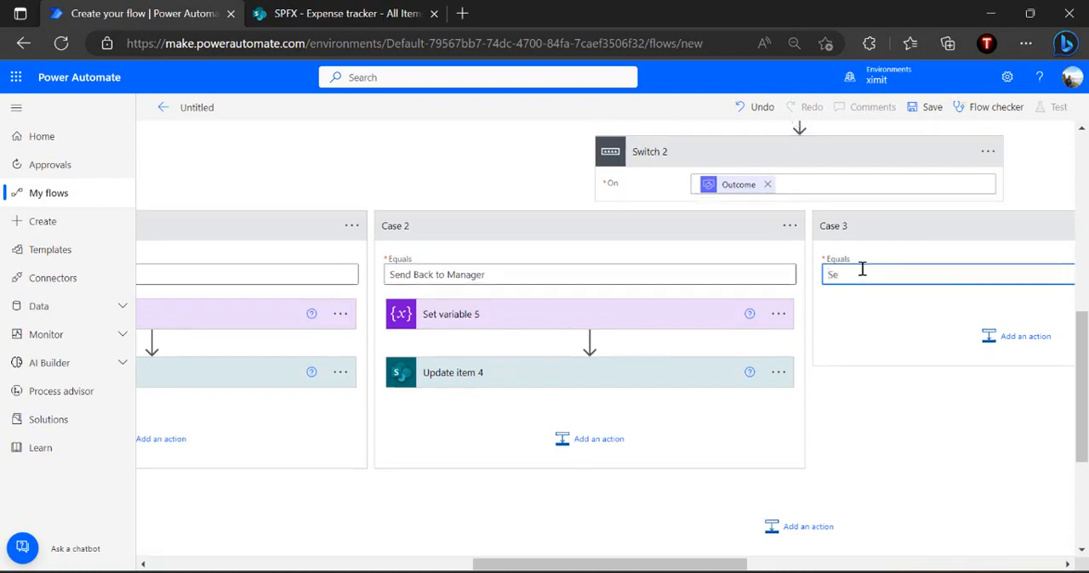
Set Case 3 to equal Send Back to Requestor, copied from the response option in Start and wait for an approval 2
scroll(862, 269, "up", 2)
left_click(731, 227)
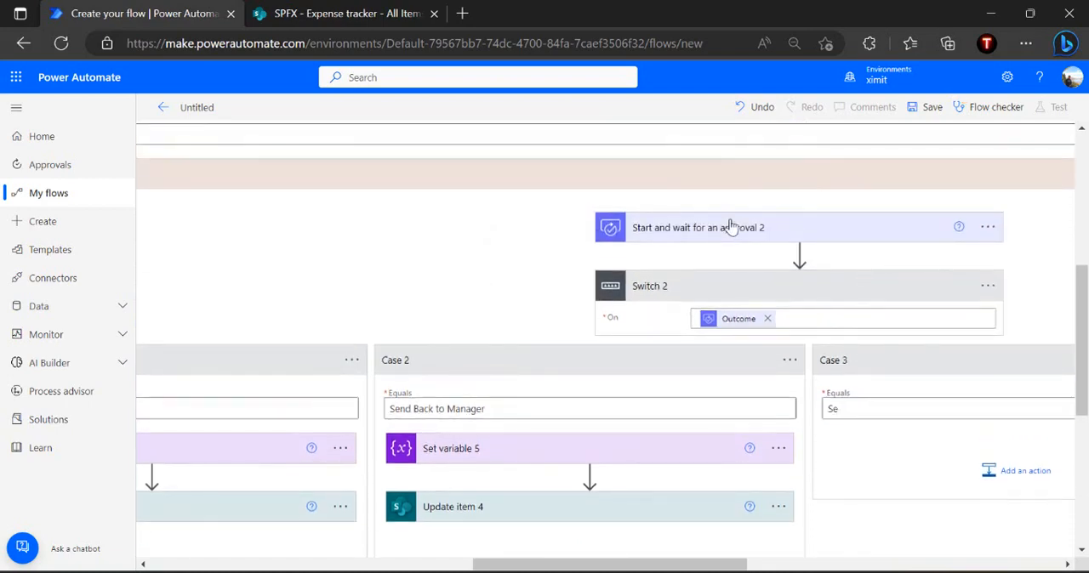
left_click(720, 404)
triple_click(719, 405)
key("ctrl+c")
scroll(720, 403, "down", 3)
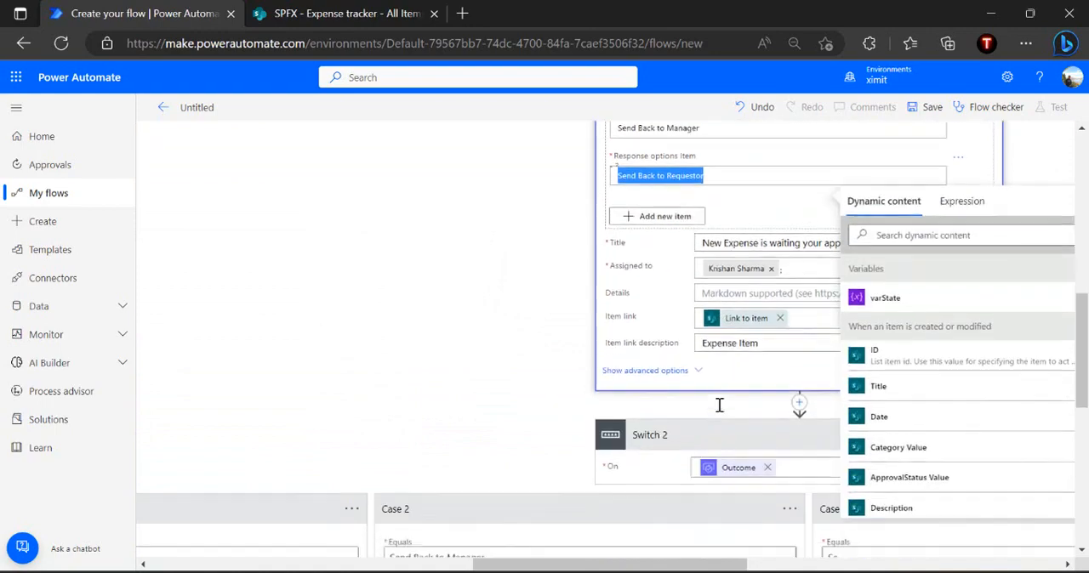
left_click(858, 499)
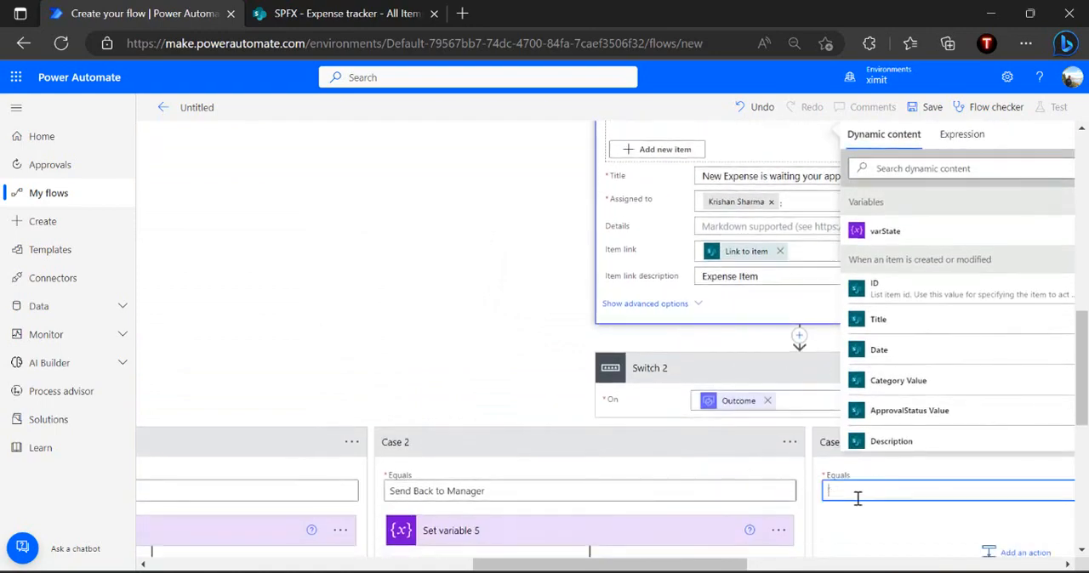
key("ctrl+v")
left_click(890, 513)
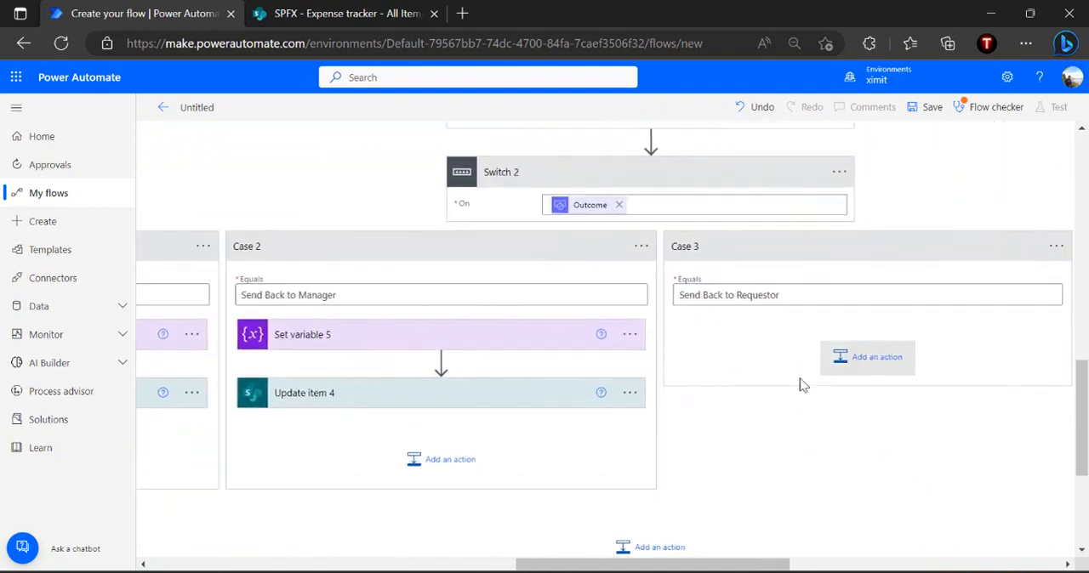
Add a Set variable action to the Send Back to Requestor case that sets varState to Flow Started
left_click(822, 356)
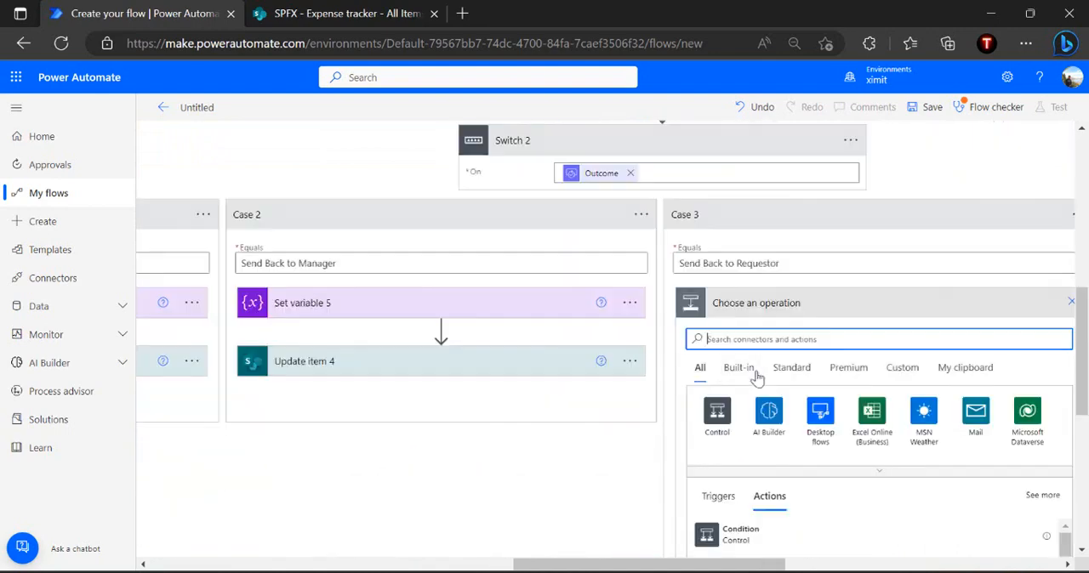
type("set variable")
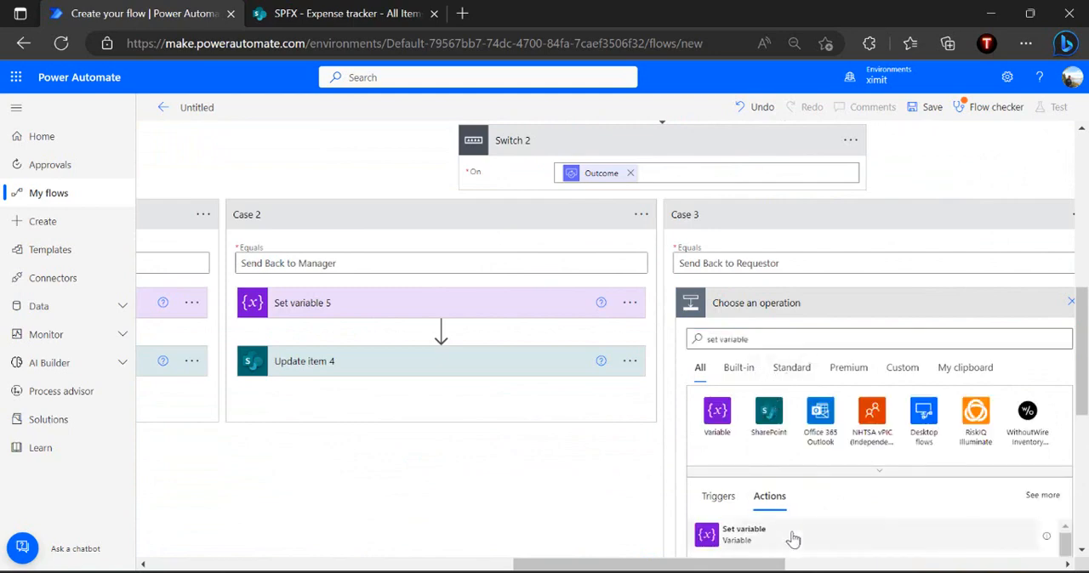
left_click(868, 338)
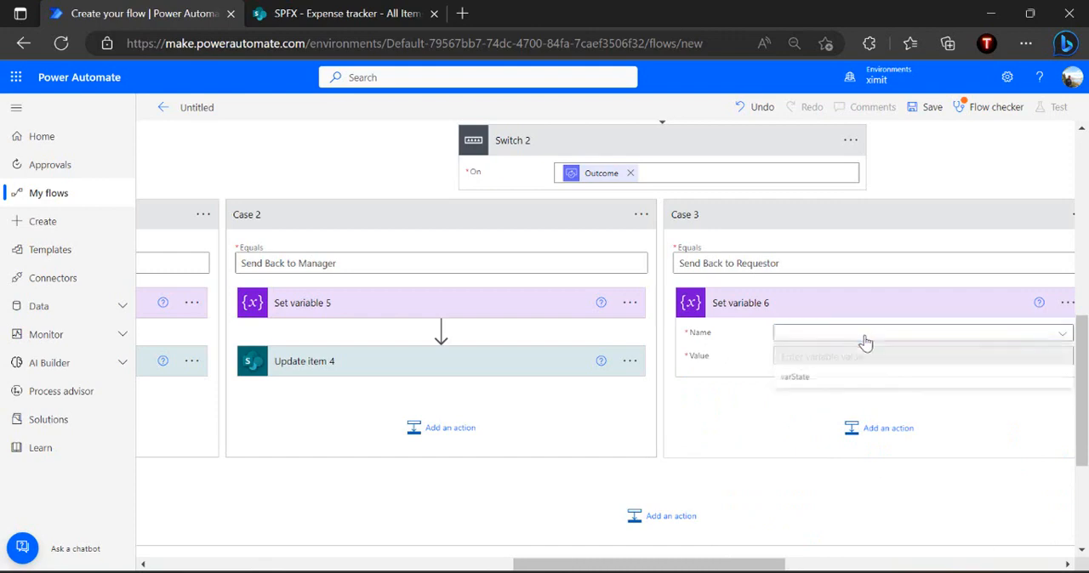
left_click(800, 381)
left_click(842, 358)
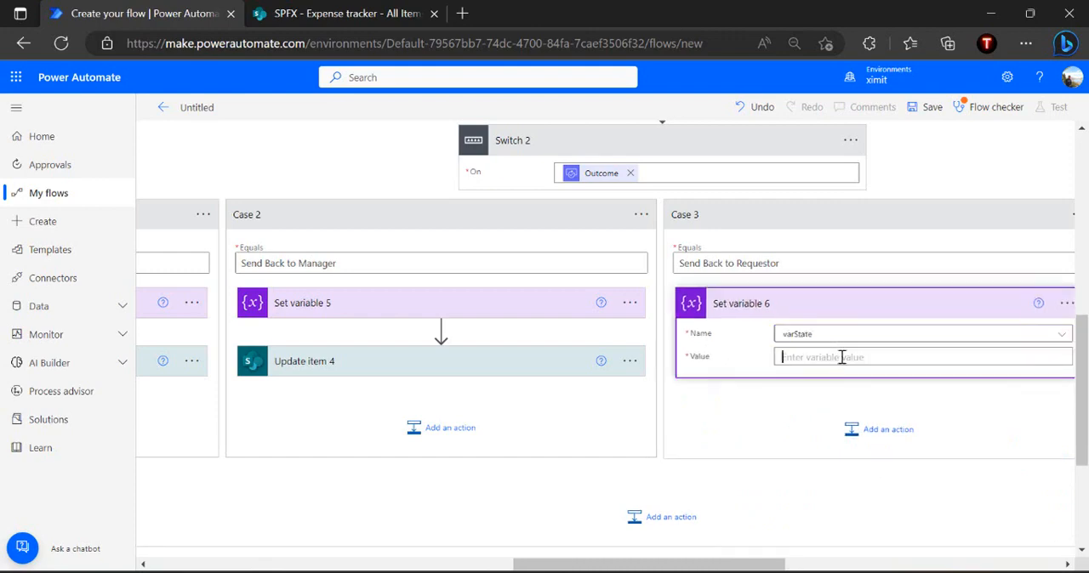
type("Flow Started")
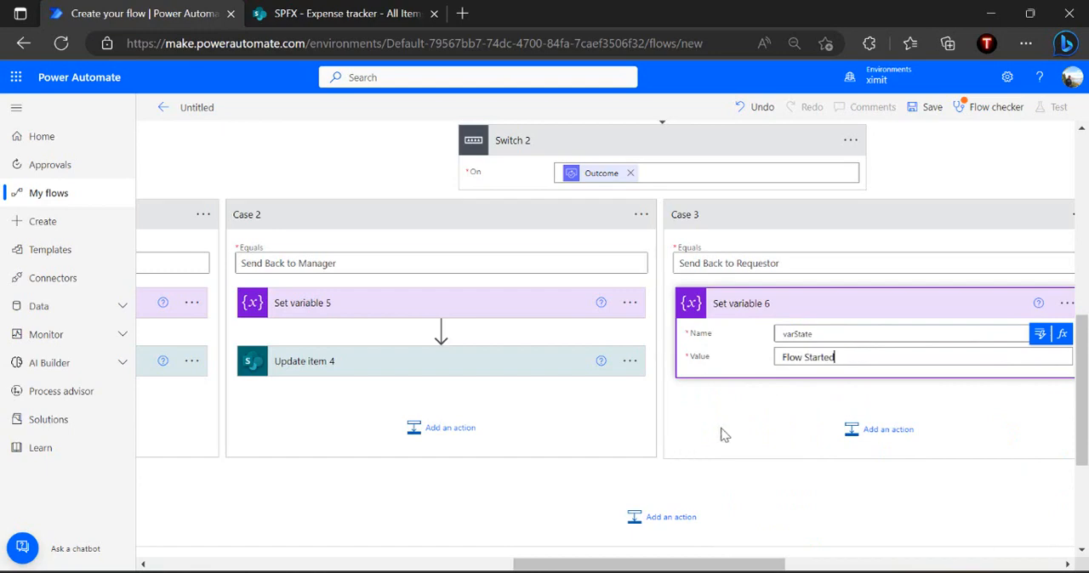
Add a SharePoint Update item action after Set variable 6 in the Send Back to Requestor case
left_click(877, 430)
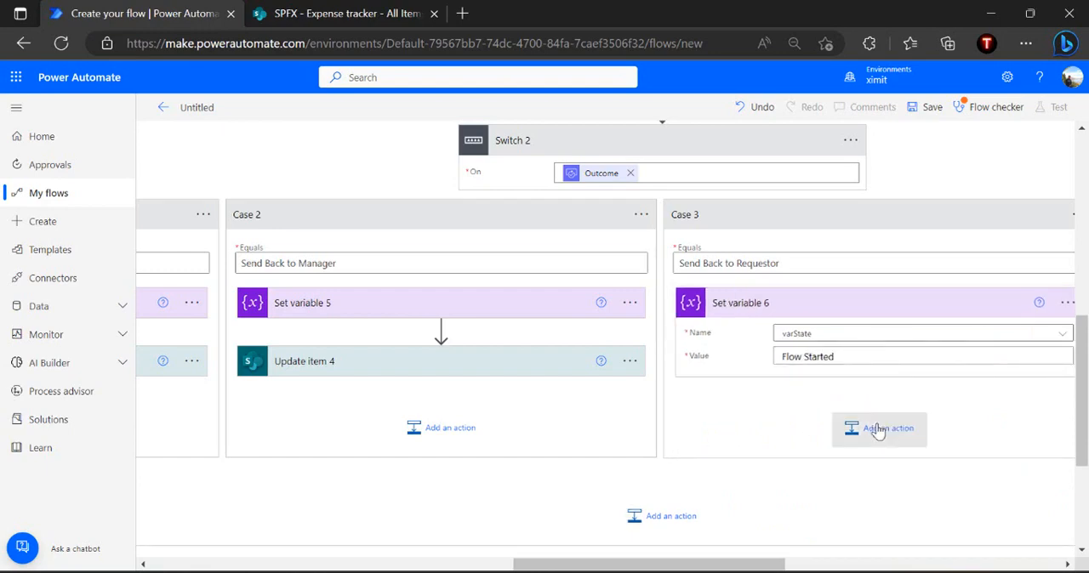
type("update item")
scroll(800, 510, "down", 2)
left_click(802, 499)
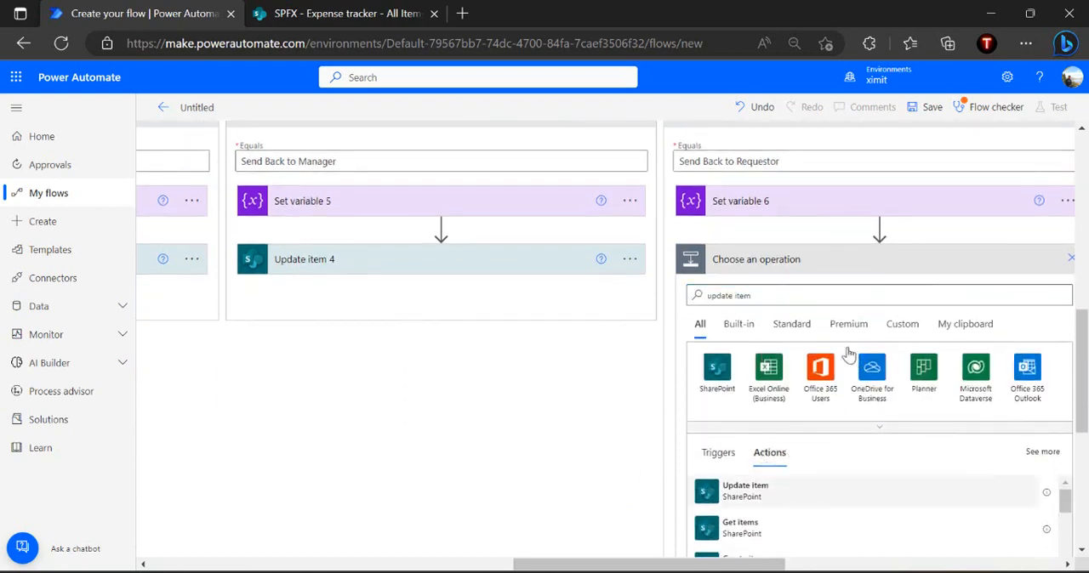
Configure Update item 5 for the SPFX Expense tracker list, insert ID and Title, set ApprovalStatus to Sent Back to Requestor, and collapse it
left_click(889, 299)
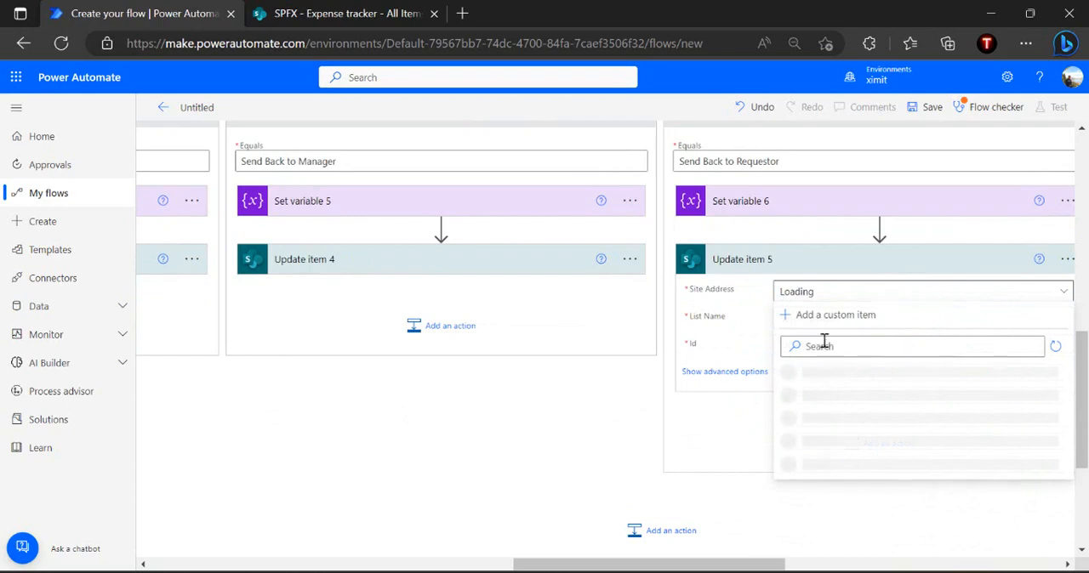
type("sp")
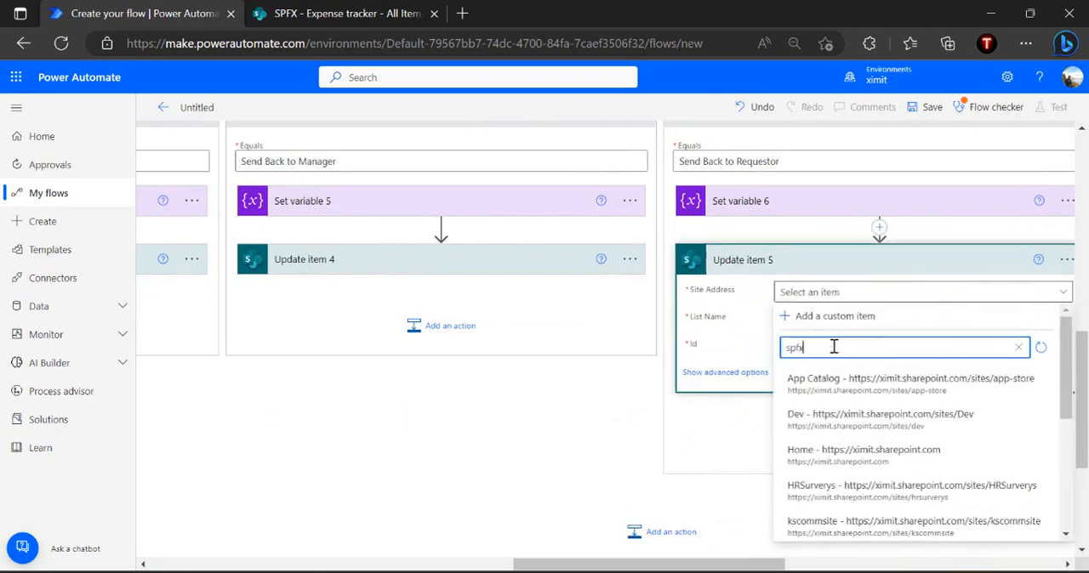
type("fx")
left_click(826, 379)
left_click(872, 325)
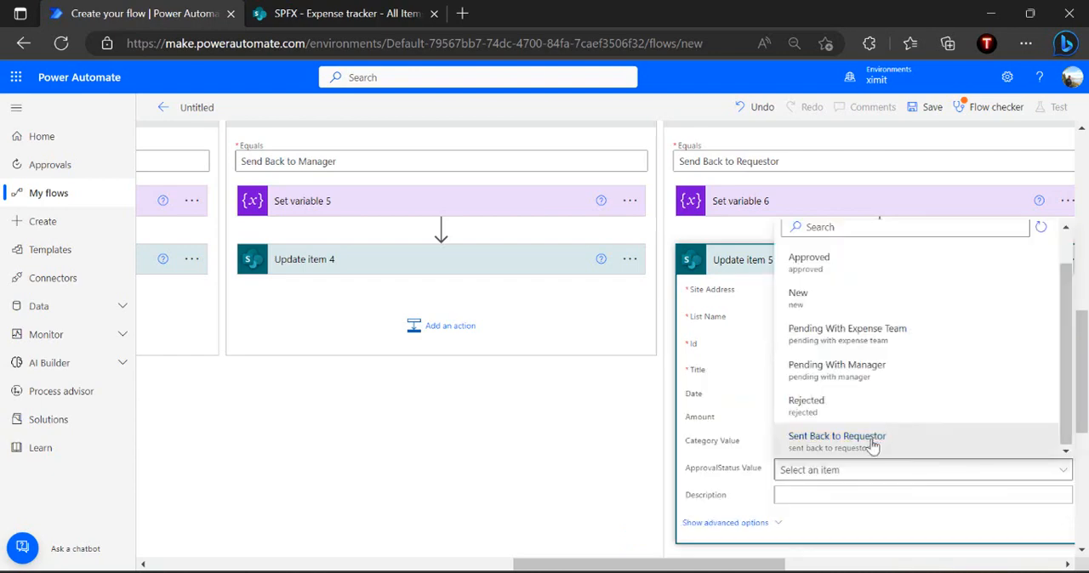
left_click(872, 444)
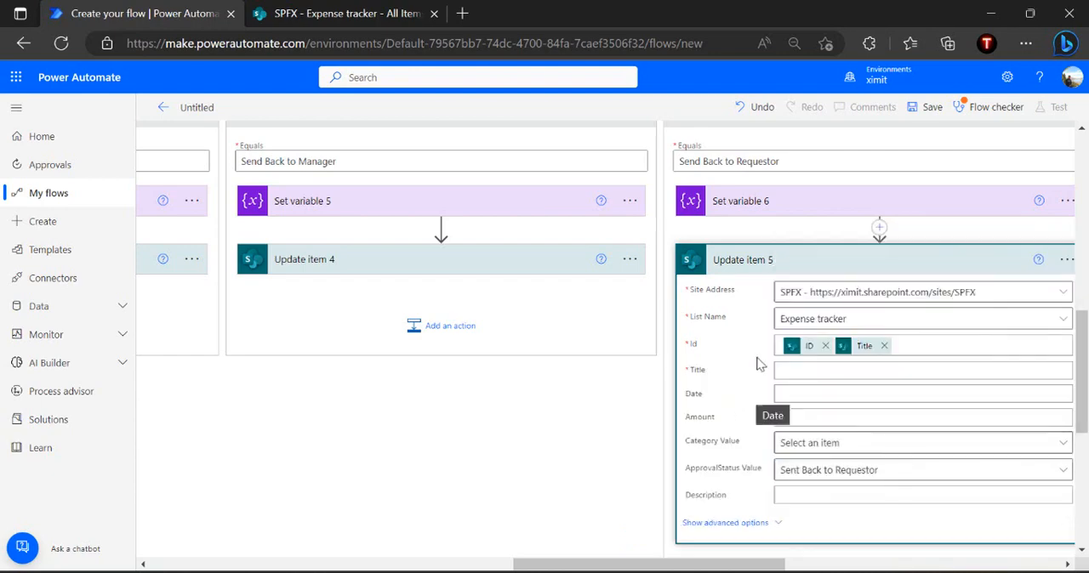
left_click(816, 261)
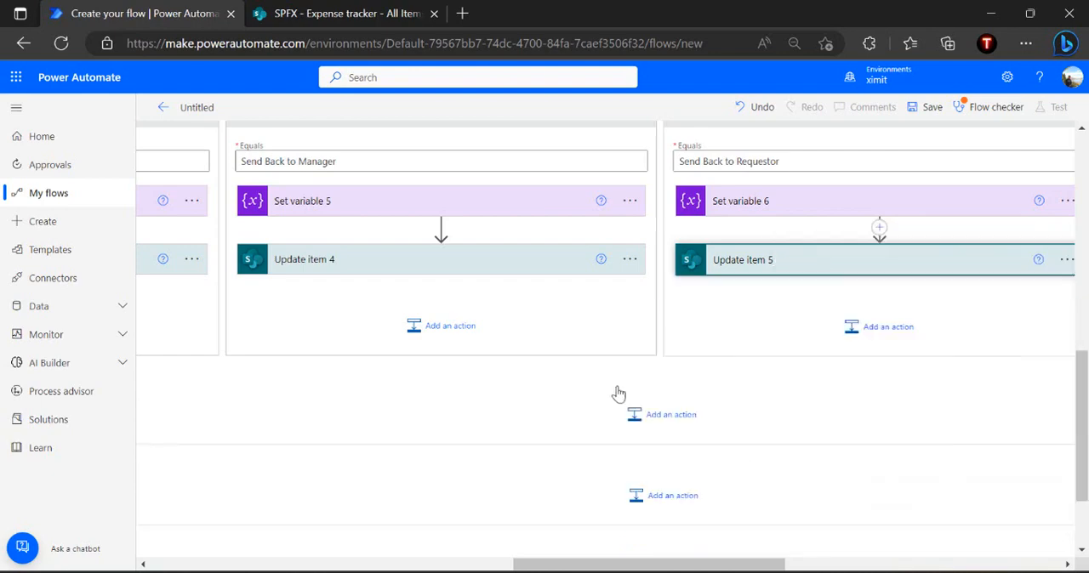
Collapse the State - Pending with Finance Team case of the main Switch
scroll(618, 394, "up", 5)
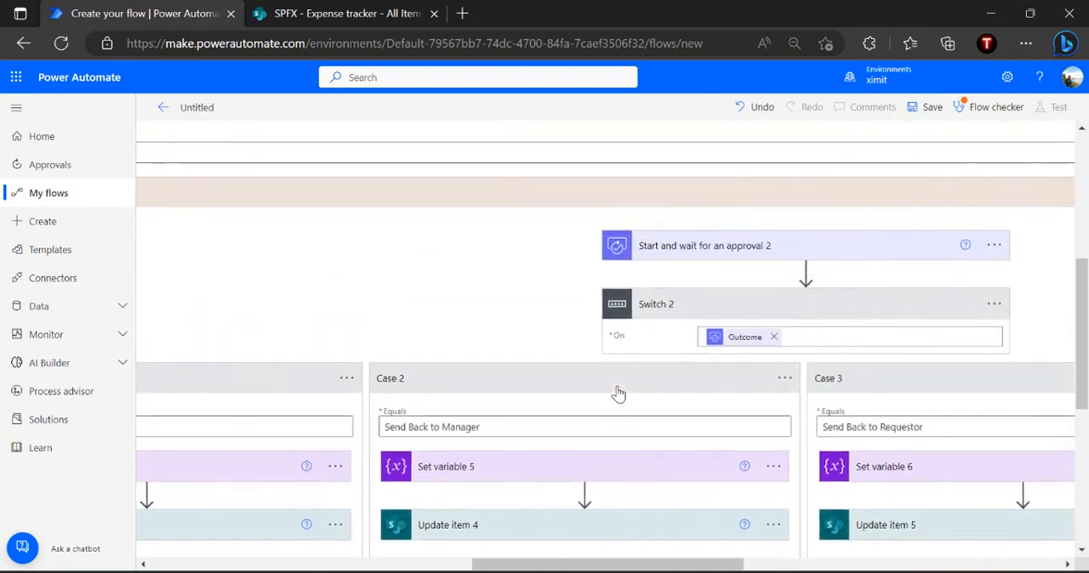
scroll(619, 394, "left", 5)
scroll(619, 394, "up", 2)
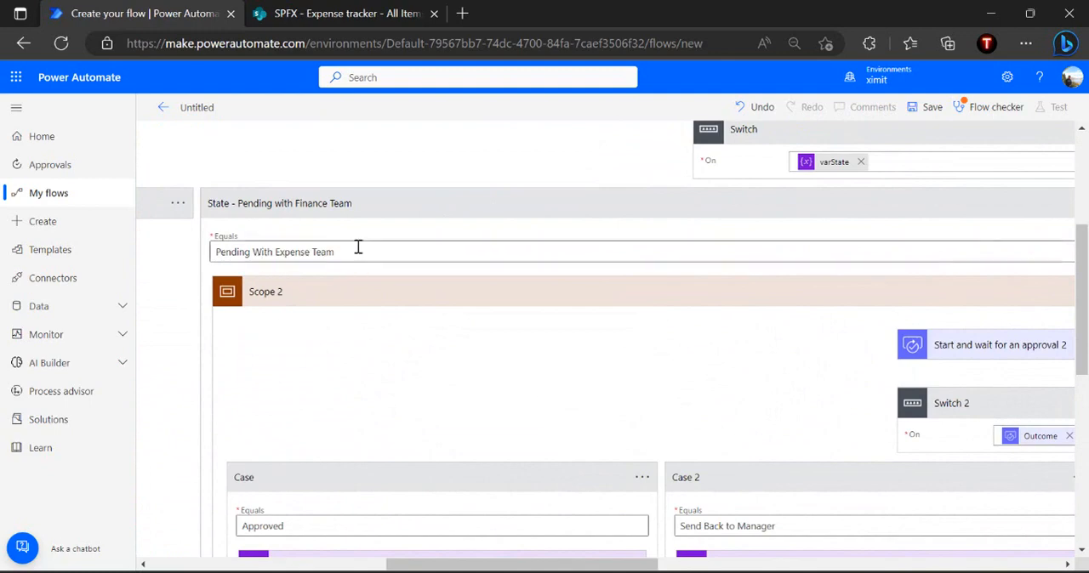
left_click(512, 215)
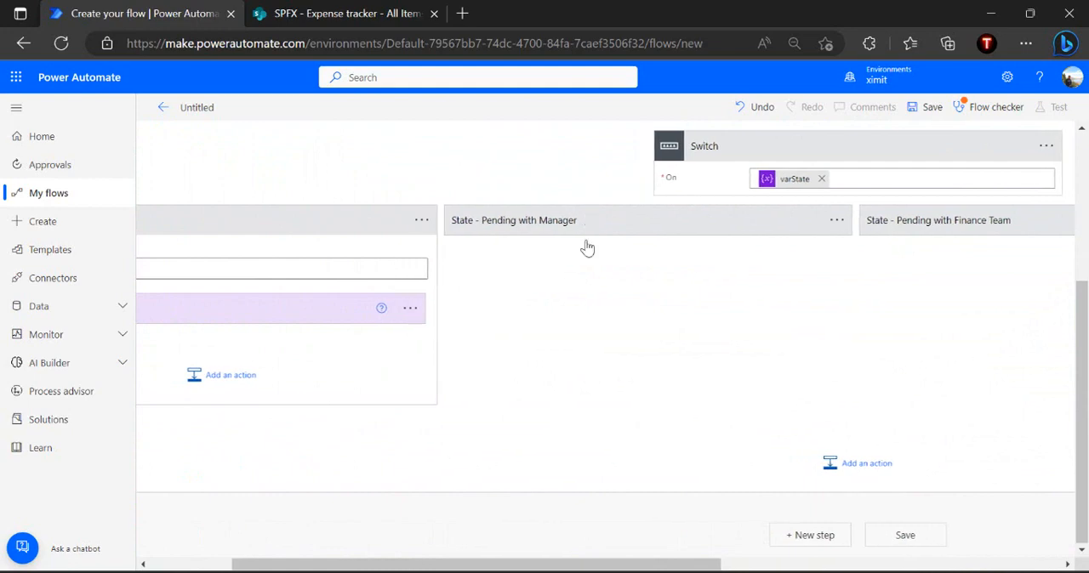
Examine the actions inside the Scope of the State - Pending with Manager case and collapse the case again
left_click(587, 221)
left_click(706, 310)
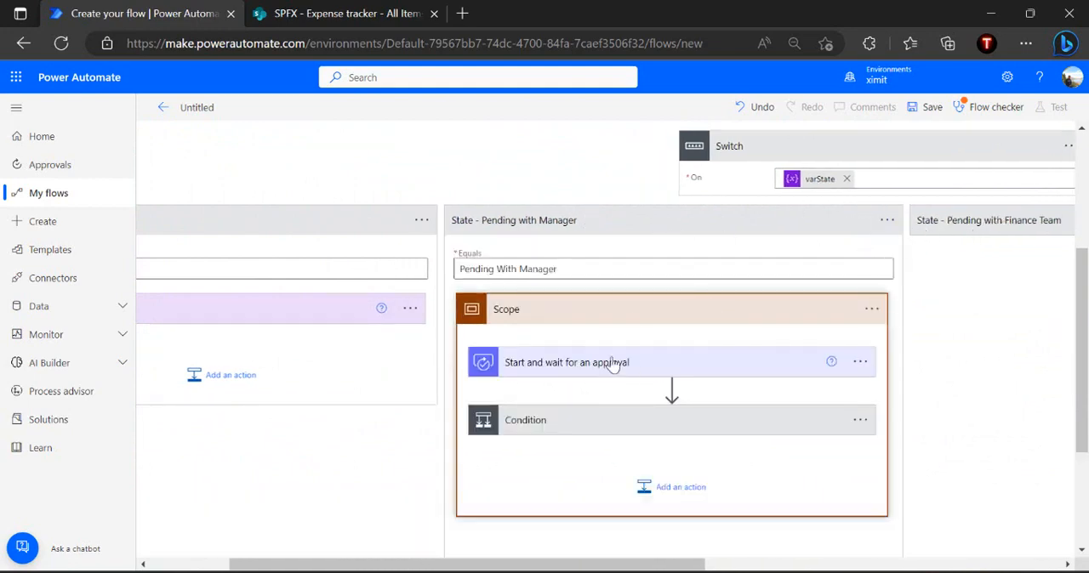
left_click(684, 231)
Add a Condition control after Set variable in the State - Expense Submitted case
scroll(346, 353, "left", 2)
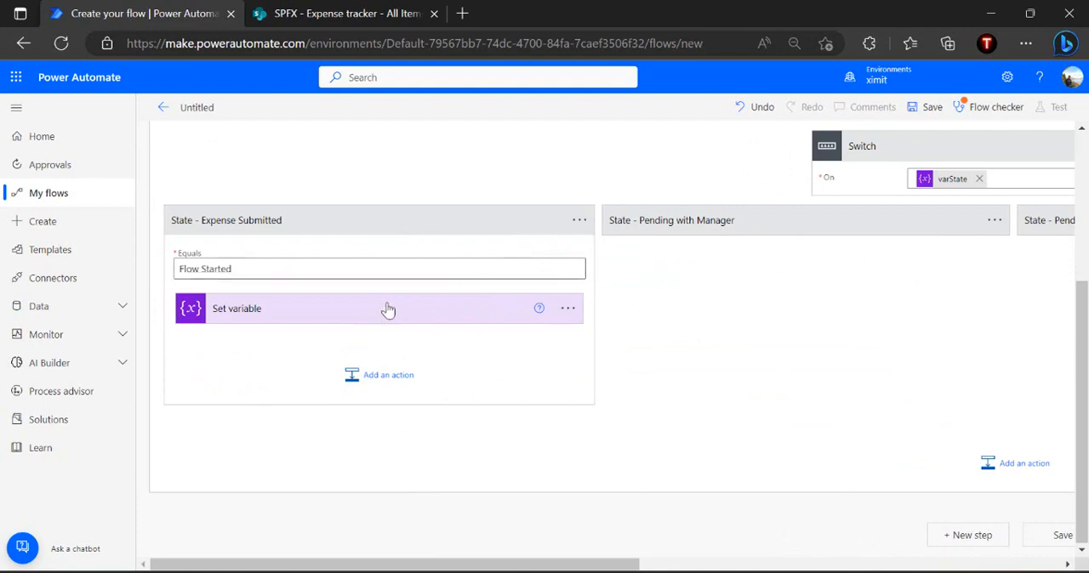
left_click(382, 376)
type("condition")
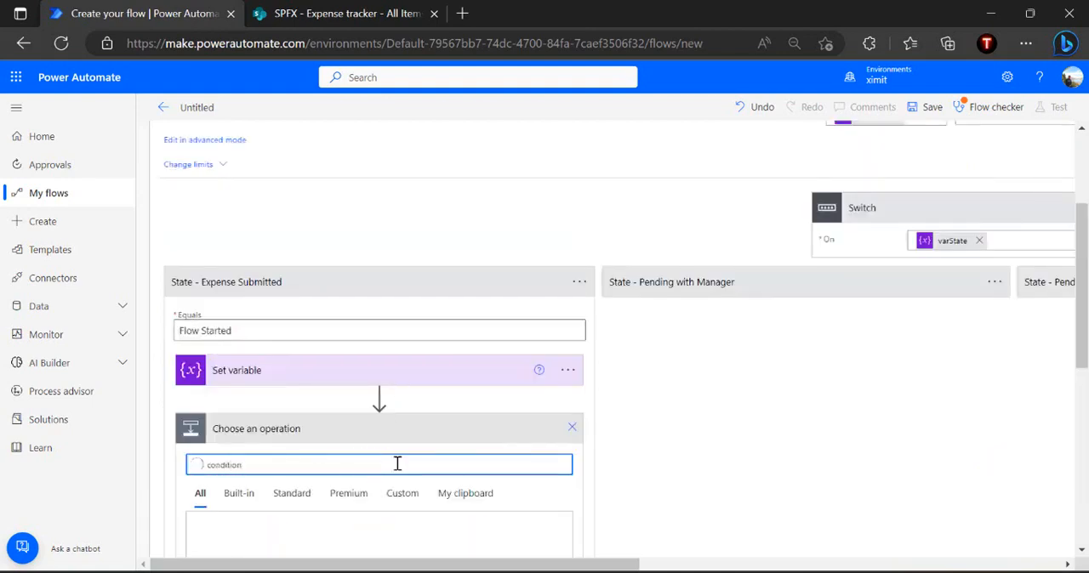
scroll(398, 465, "down", 1)
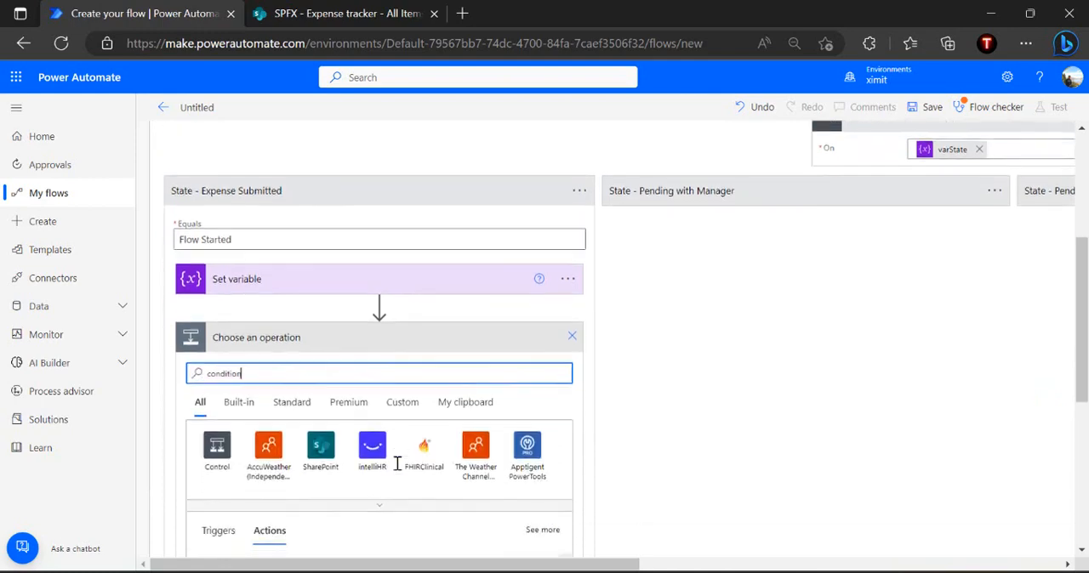
scroll(425, 428, "down", 1)
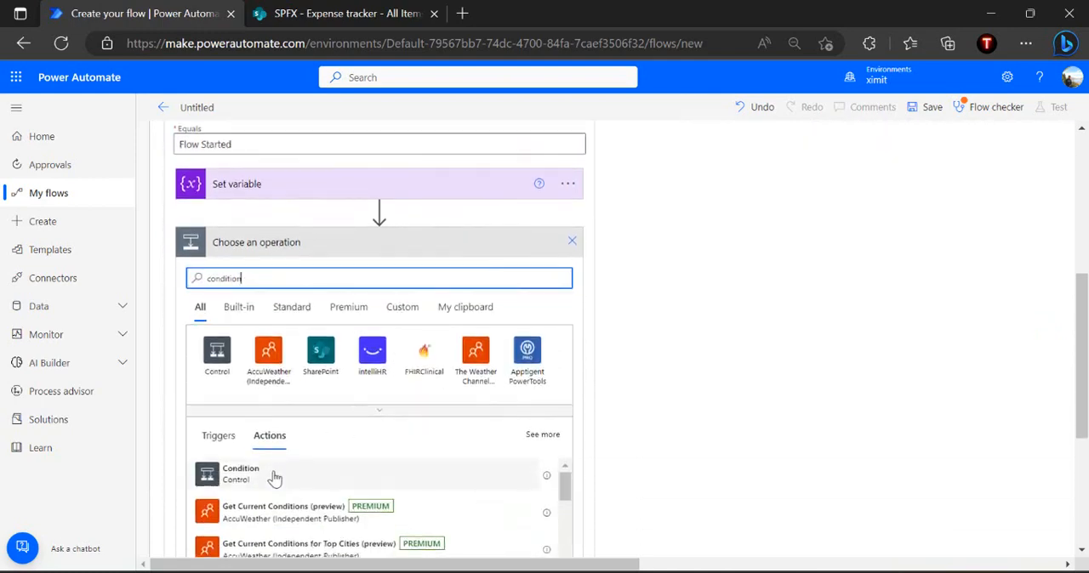
left_click(275, 479)
Open the dynamic values for the first operand of Condition 2 and search them for Approva
left_click(486, 287)
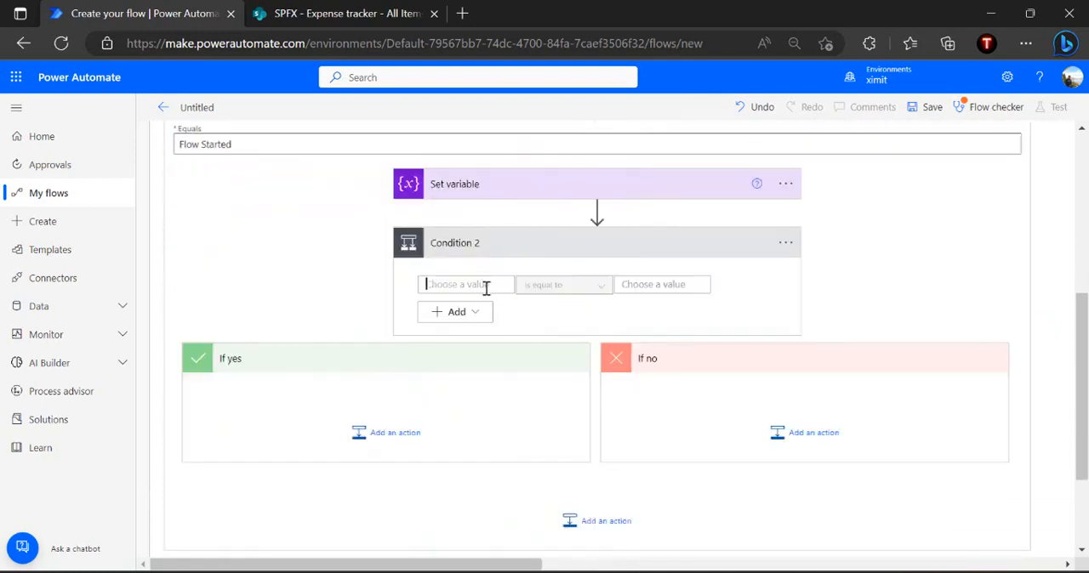
left_click(482, 261)
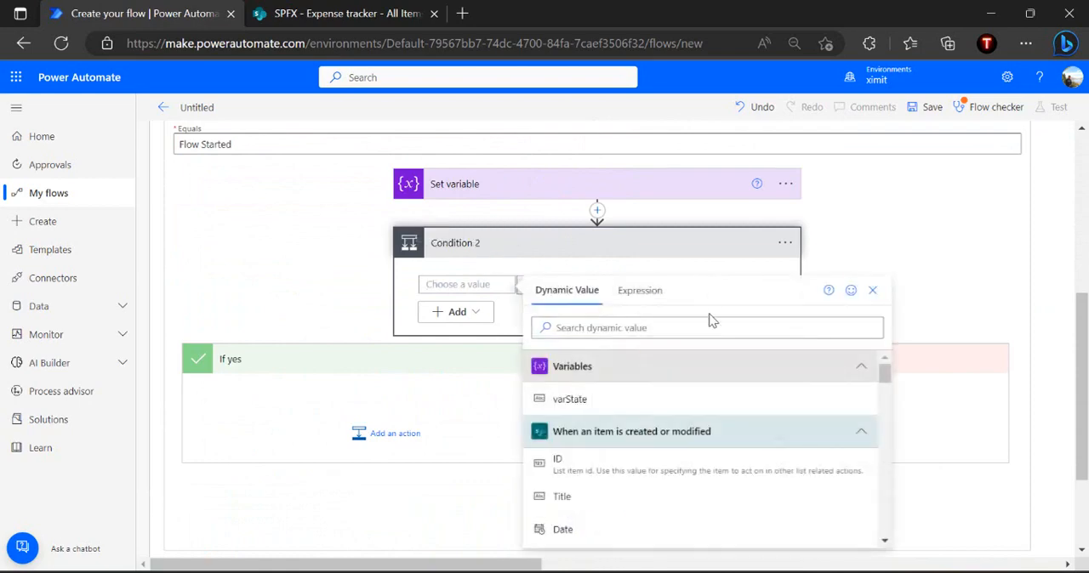
type("Approv")
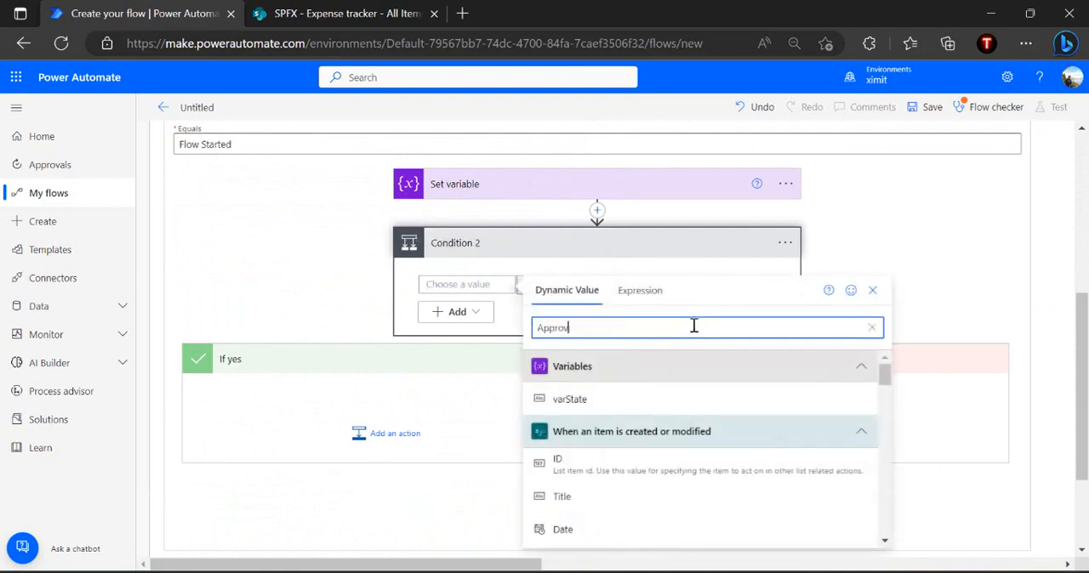
type("a")
Switch to the SharePoint Expense tracker list and open the ApprovalStatus column for editing to check its choices
left_click(372, 13)
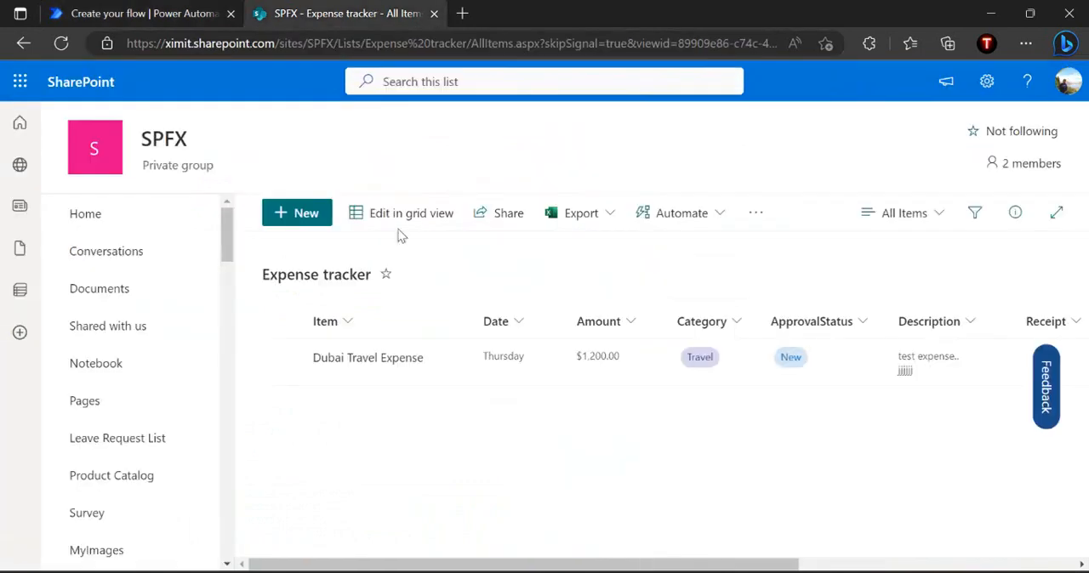
left_click(812, 329)
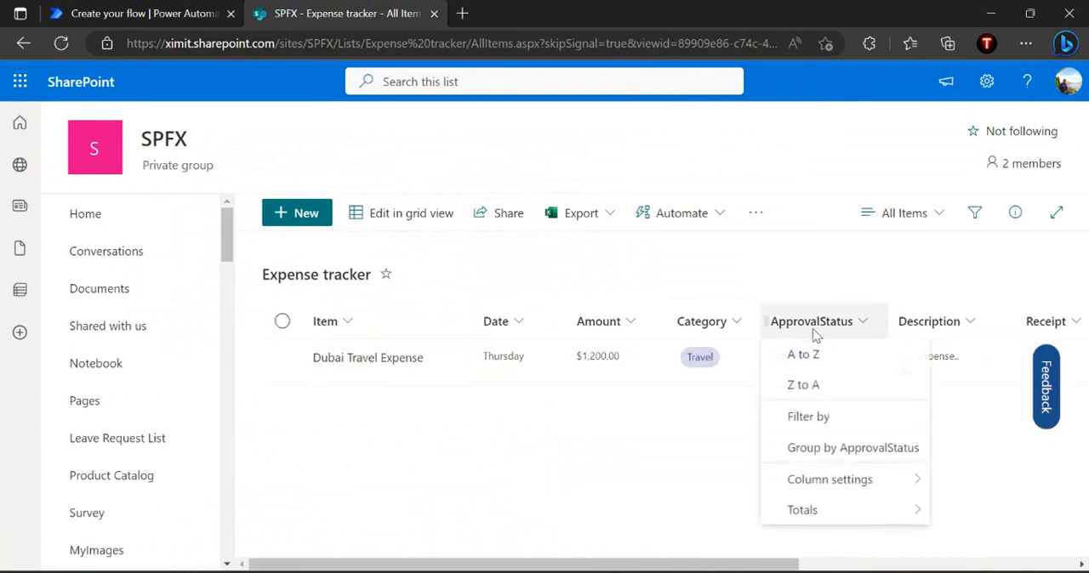
mouse_move(924, 486)
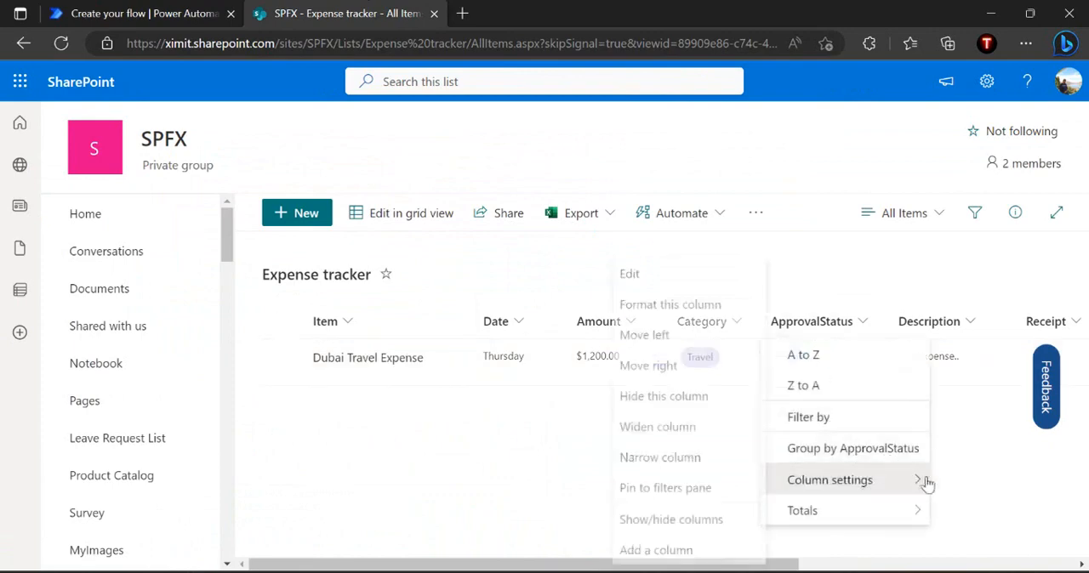
left_click(693, 277)
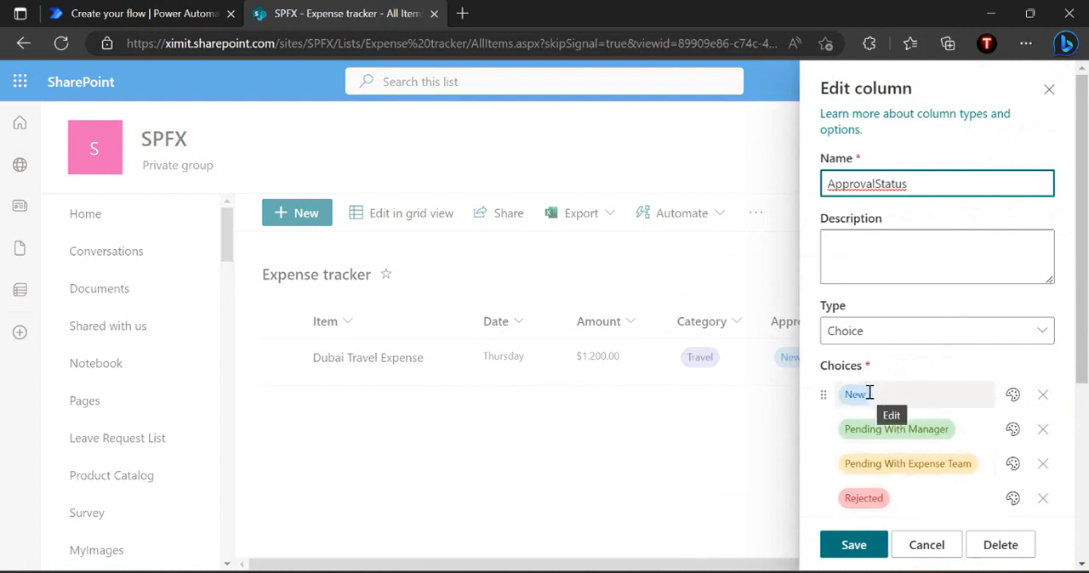
Return to the Power Automate flow and set Condition 2 to ApprovalStatus Value is not equal to New
left_click(163, 17)
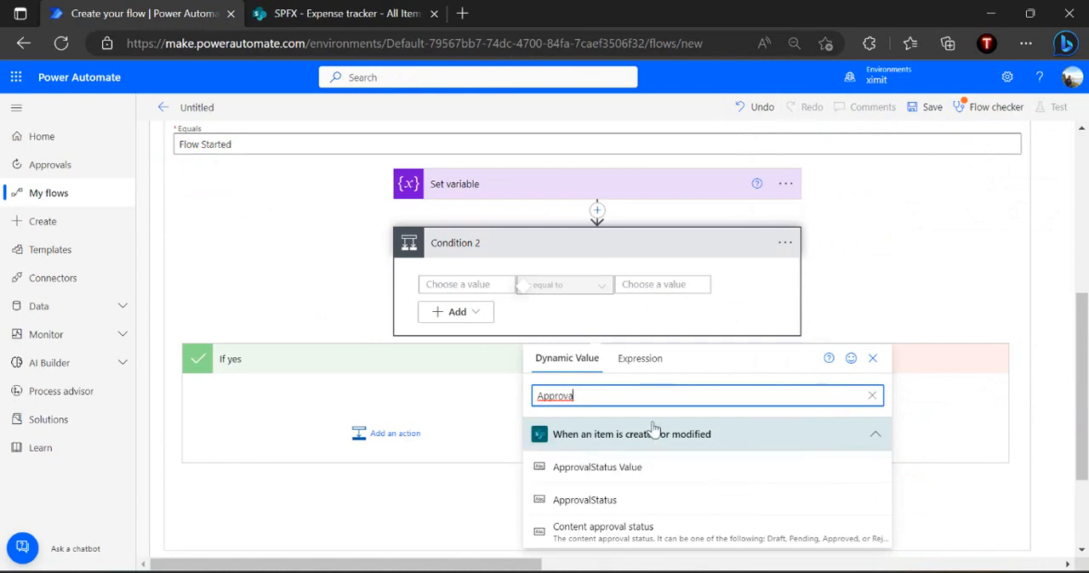
left_click(609, 467)
left_click(601, 287)
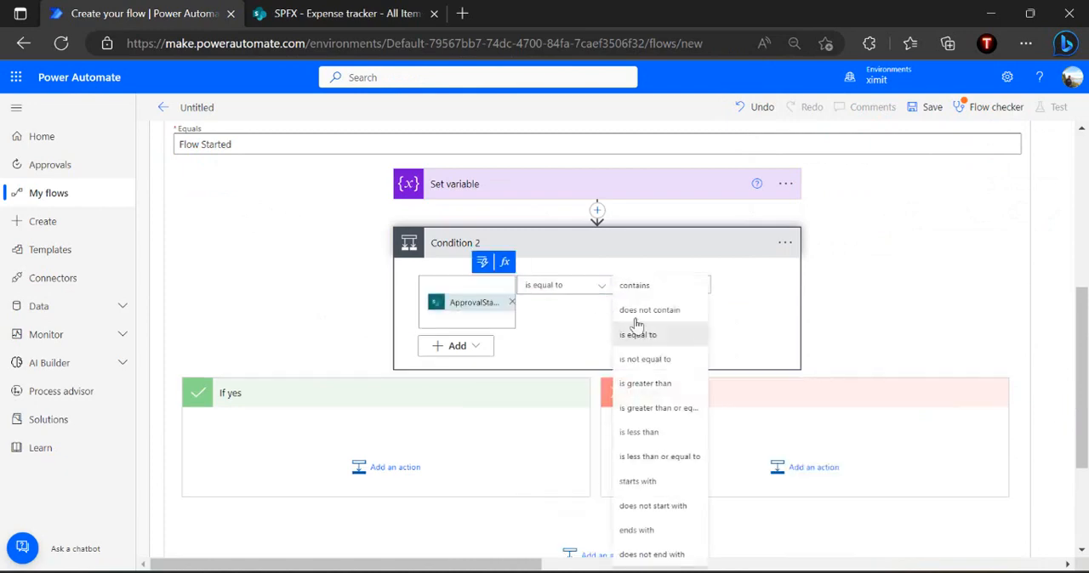
left_click(645, 359)
left_click(686, 284)
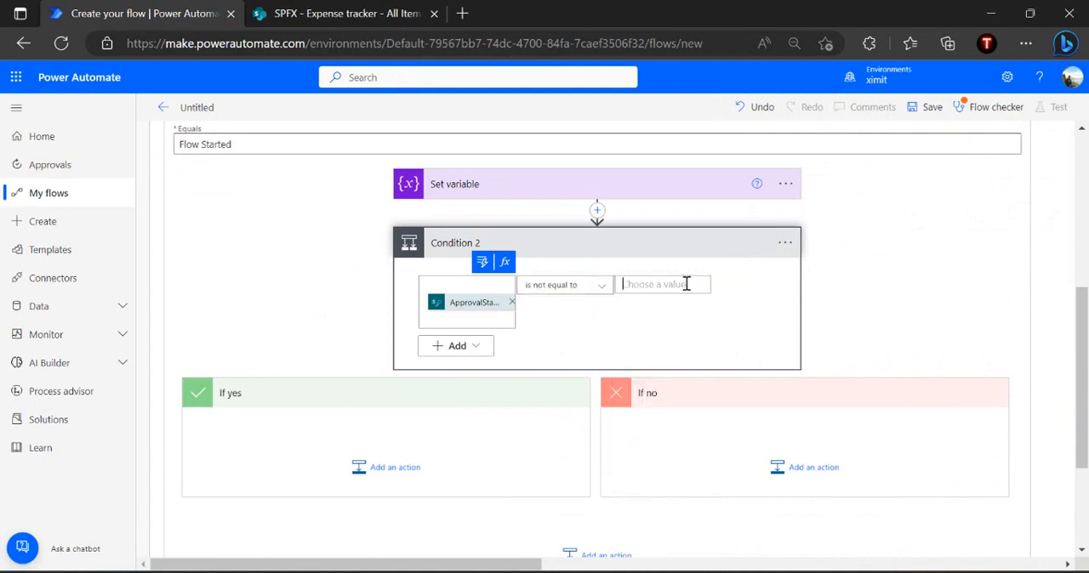
type("New")
left_click(687, 311)
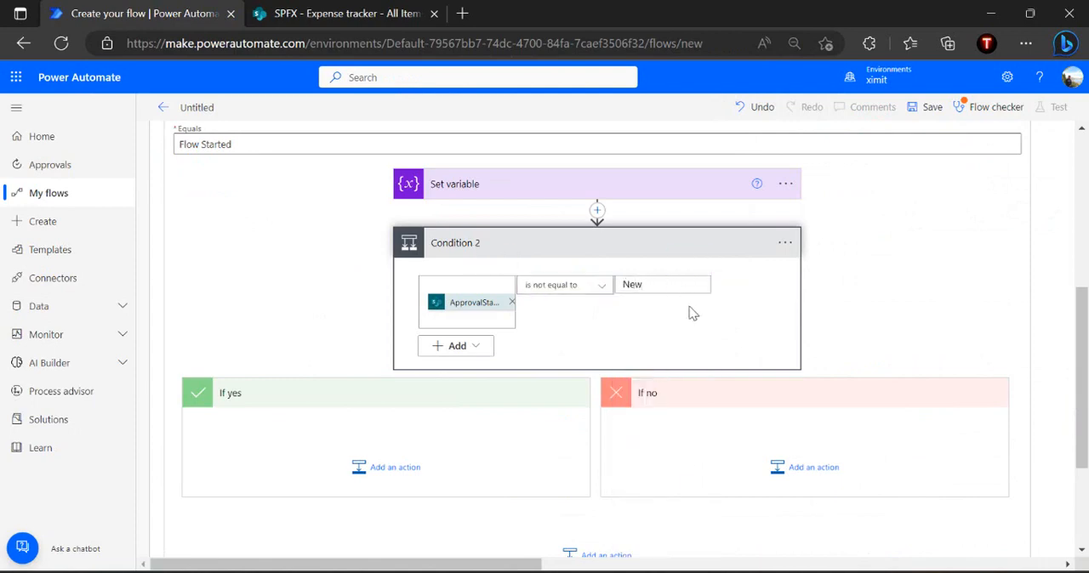
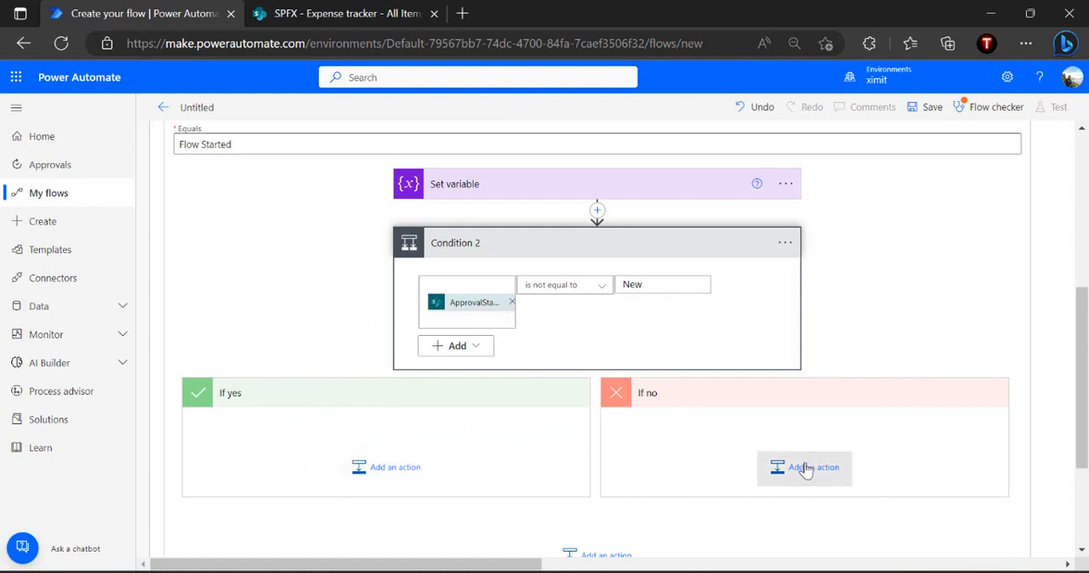
Move the Set variable action into the If no branch of Condition 2 and expand it to check its settings
left_click_drag(624, 185, 804, 444)
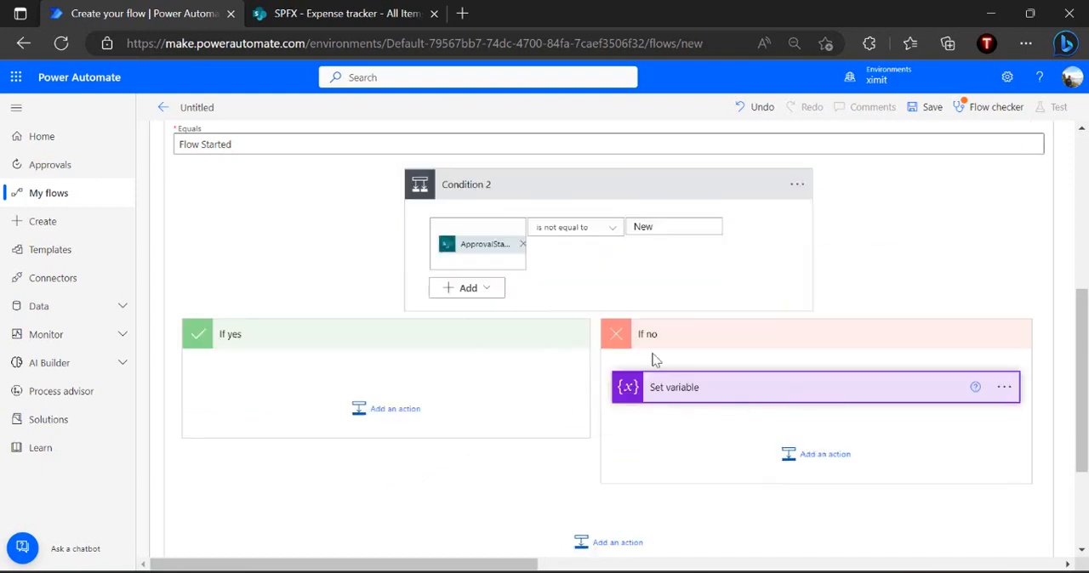
left_click(719, 391)
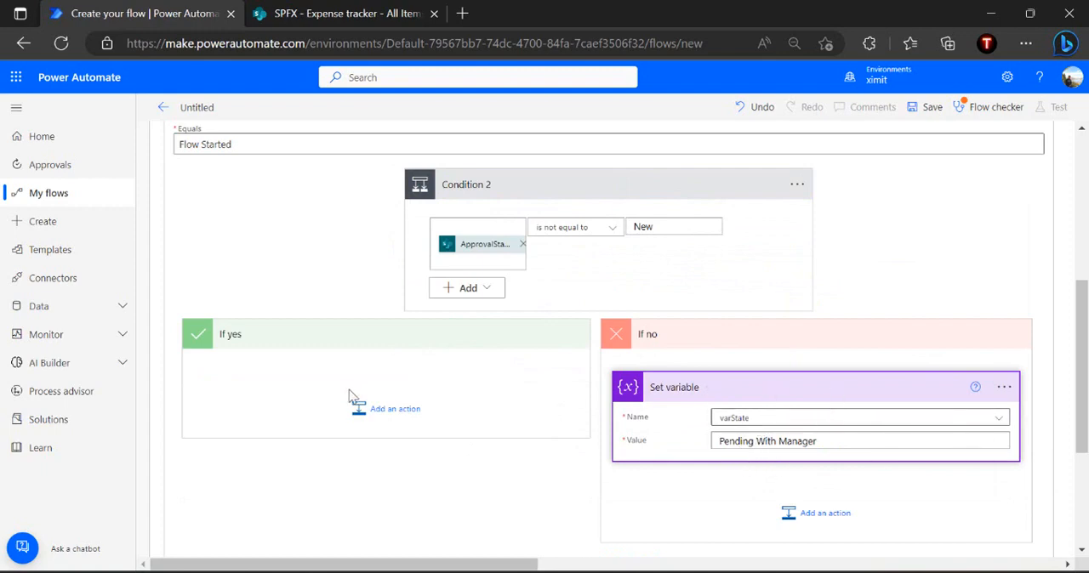
Add a Send email with options action from Office 365 Outlook to the If yes branch of Condition 2
left_click(387, 412)
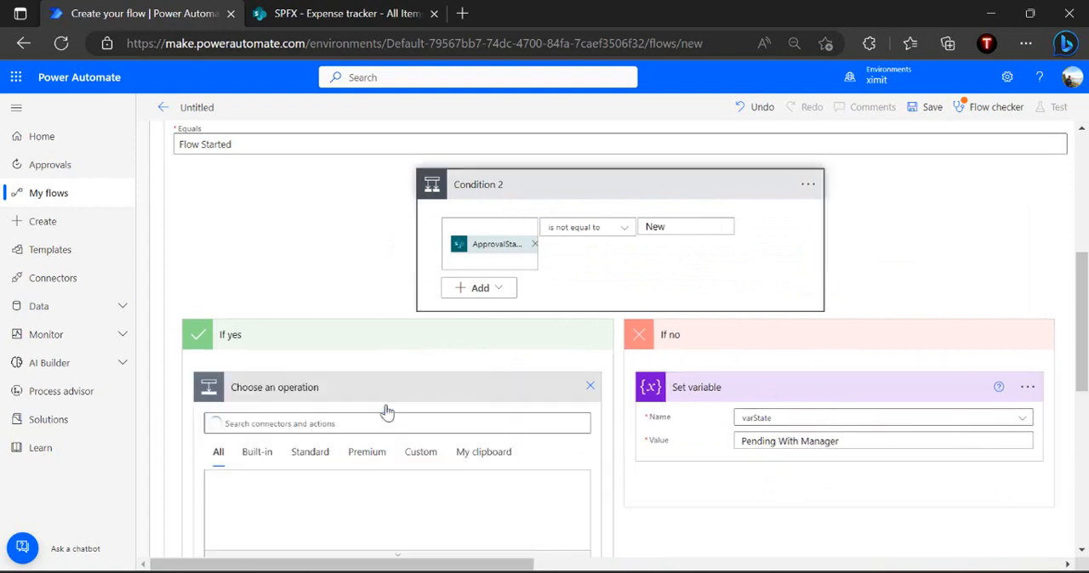
type("serd")
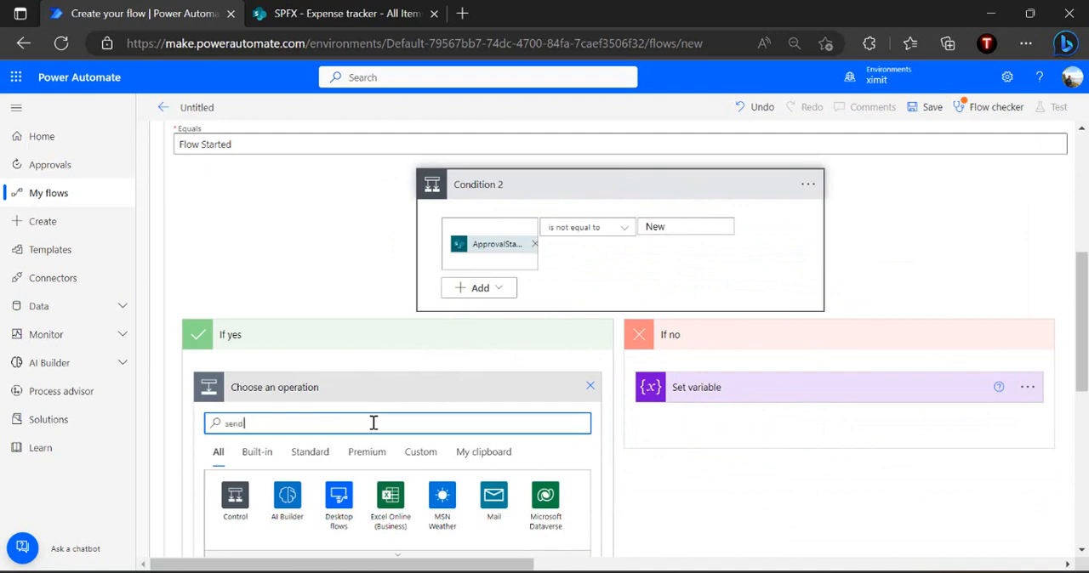
type(" email w")
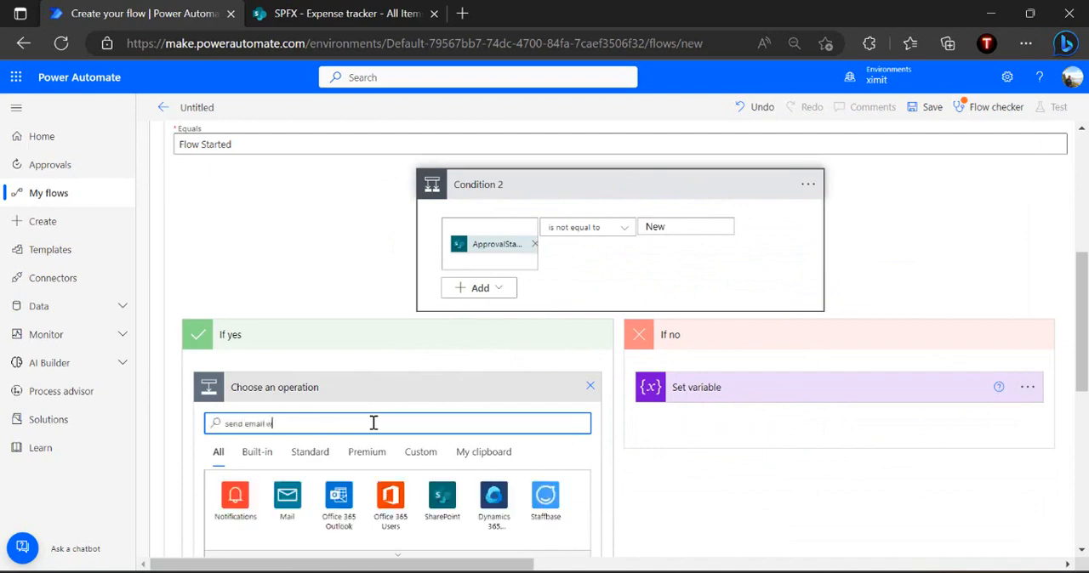
type("ith option")
scroll(373, 423, "down", 2)
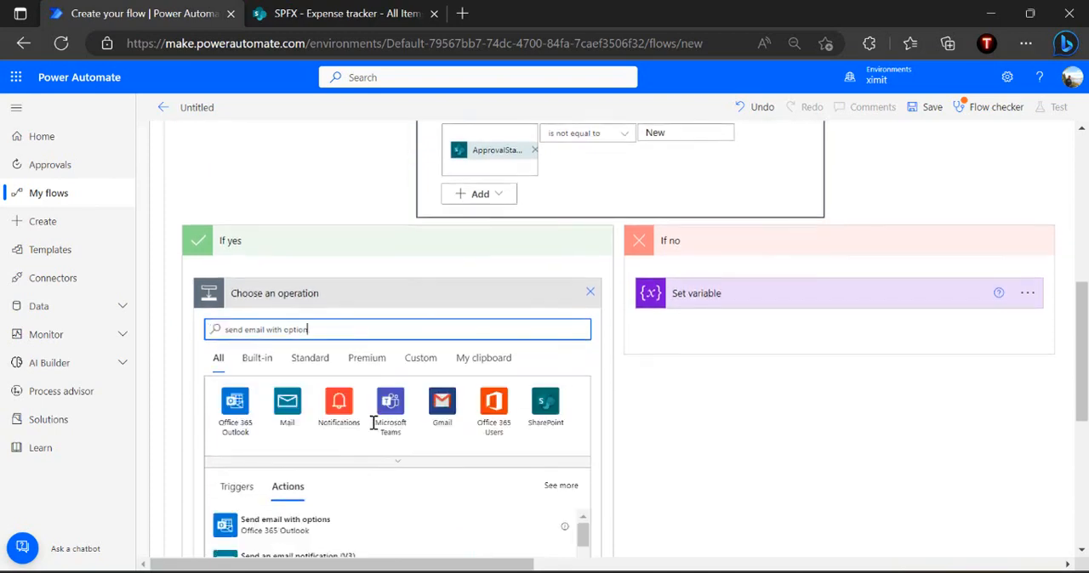
left_click(288, 464)
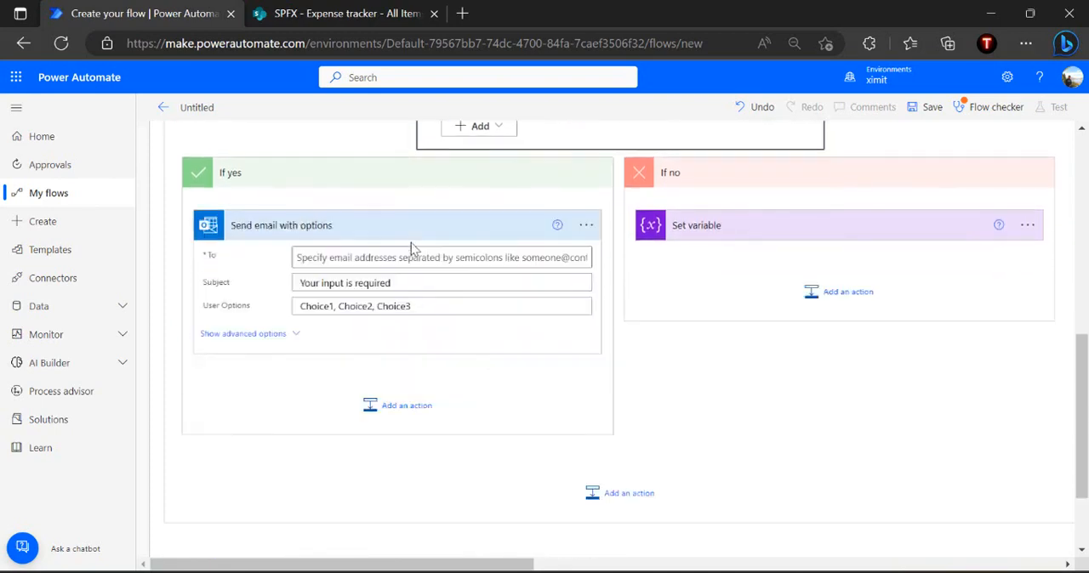
Set the recipient of Send email with options to the Created By Email dynamic value
left_click(368, 257)
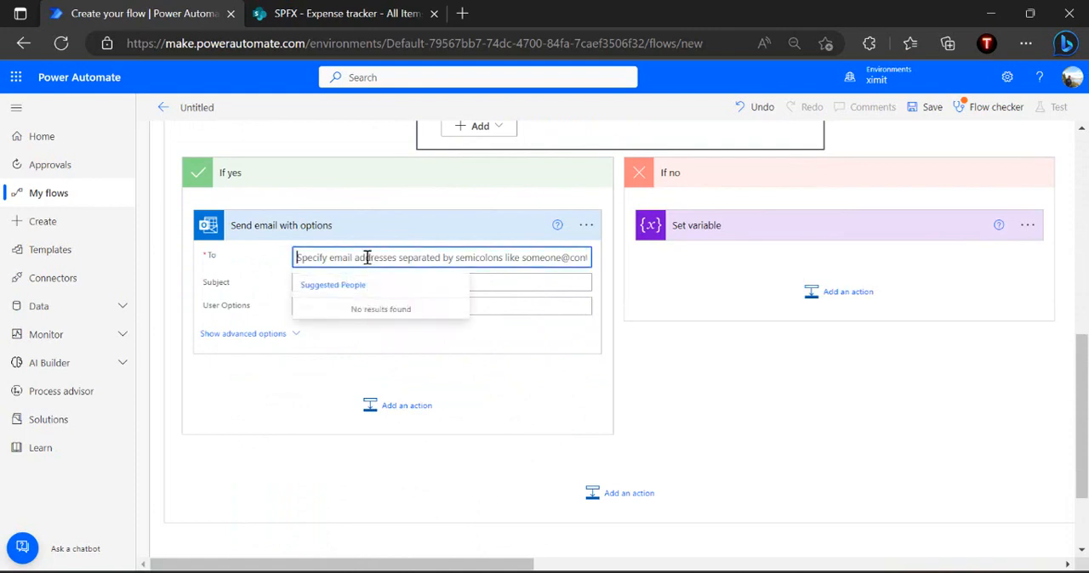
left_click(534, 234)
left_click(488, 323)
type("Created by em")
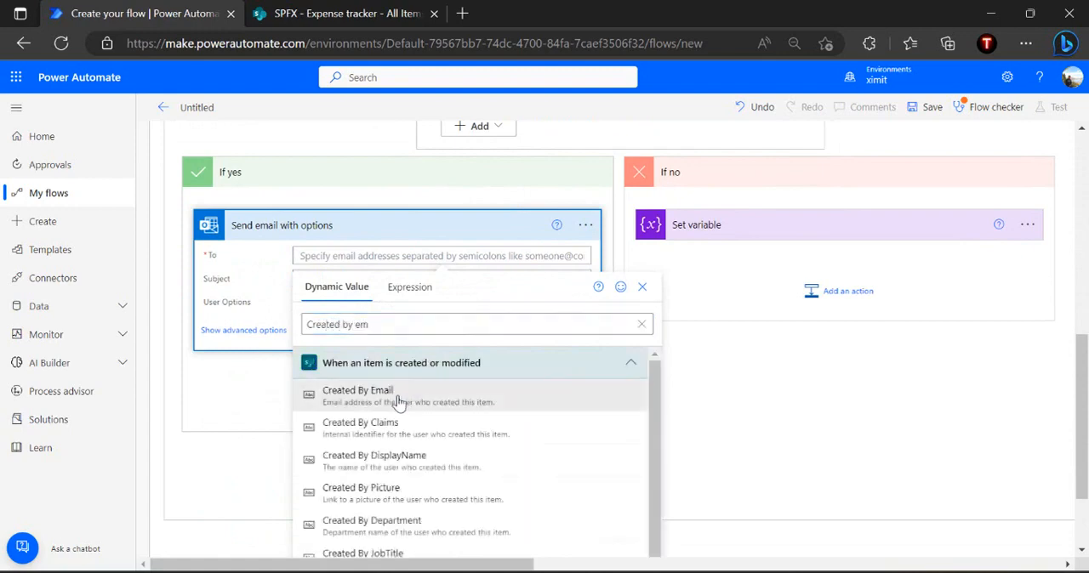
left_click(399, 396)
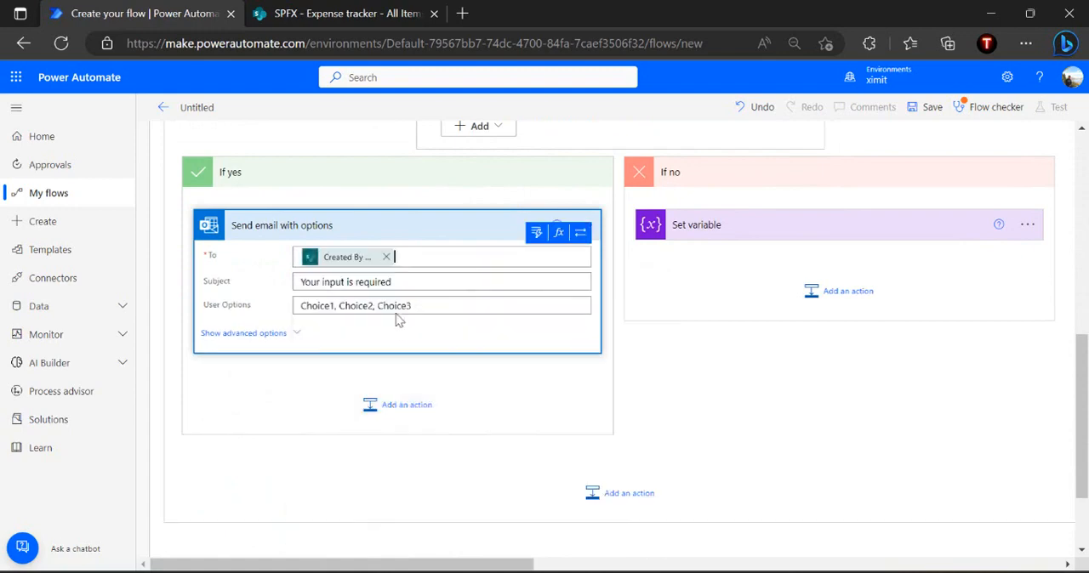
Set the email's subject to "Manager or Expense Team rejected , please take the corrective action" and its user options to "Corrected-Resubmit,Withdraw"
triple_click(423, 286)
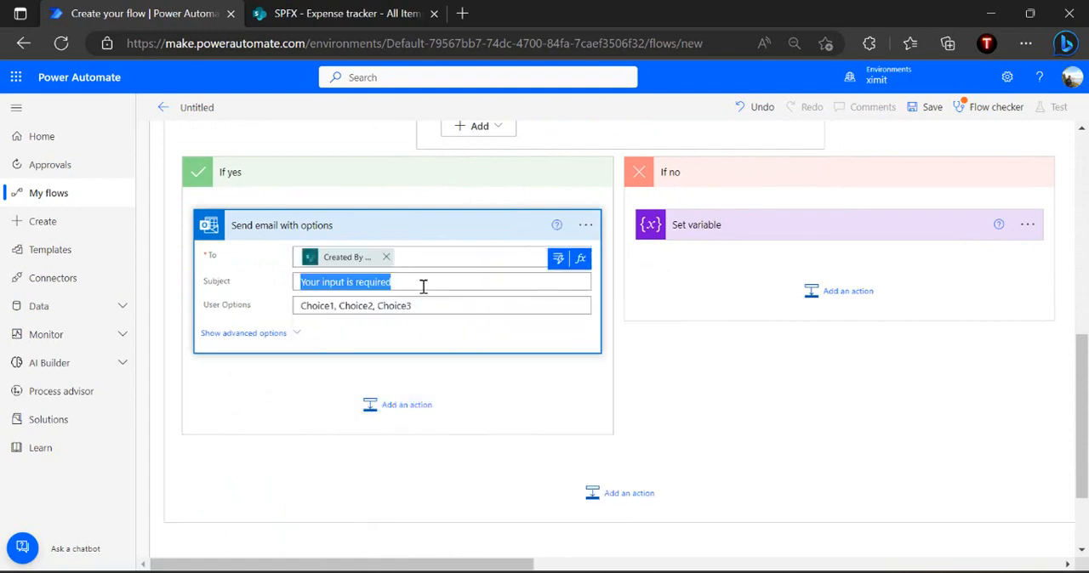
type("M")
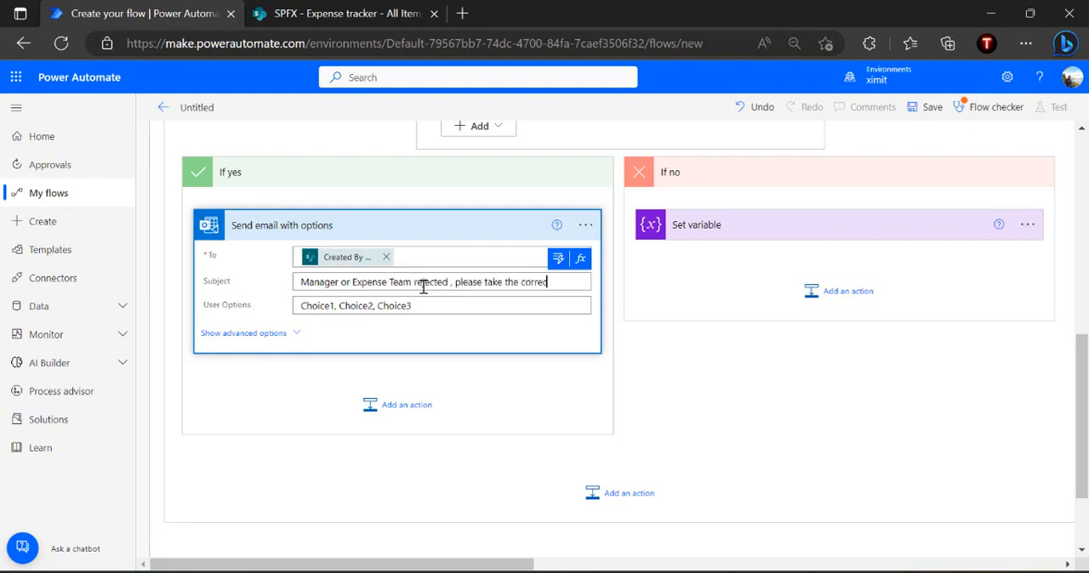
type("tion")
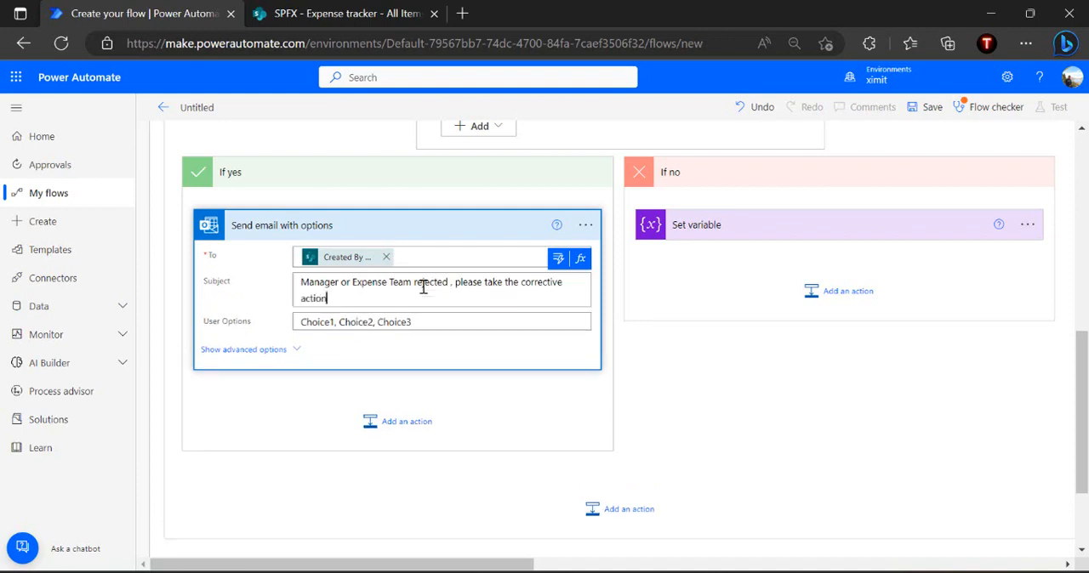
triple_click(430, 323)
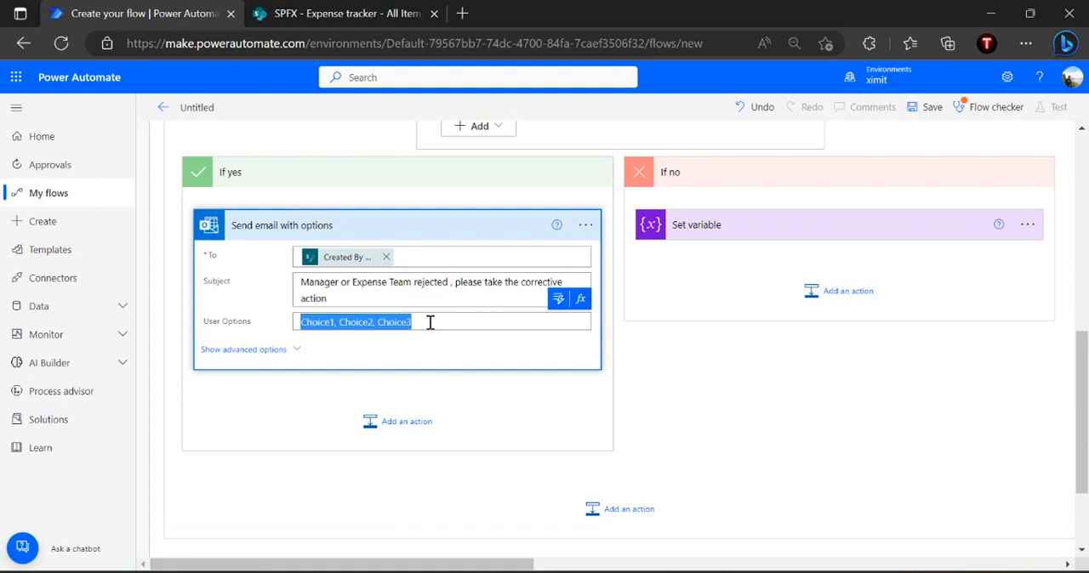
type("Correct-Resubmit,Withdraw")
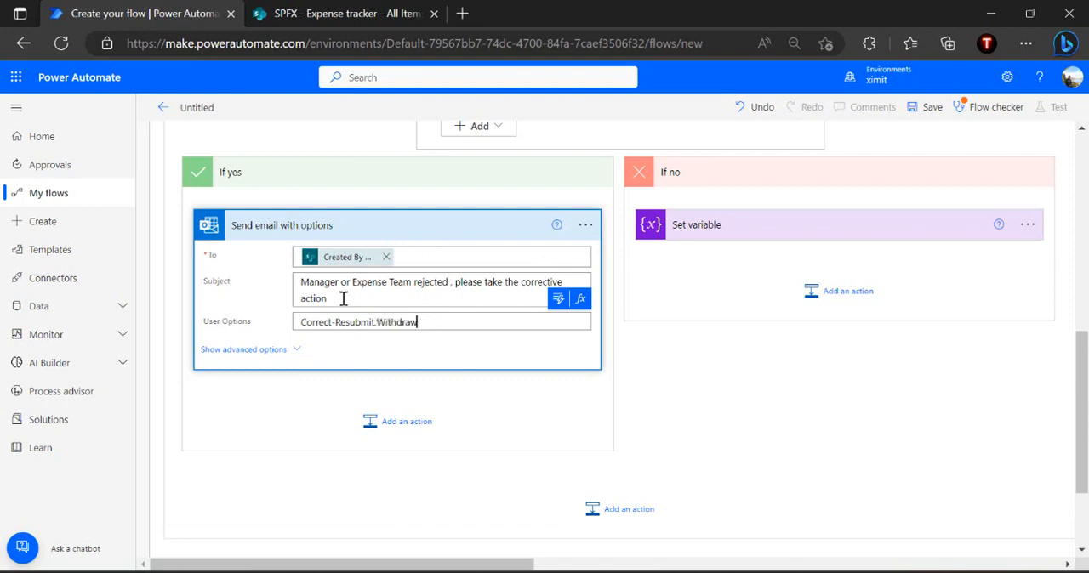
type("e")
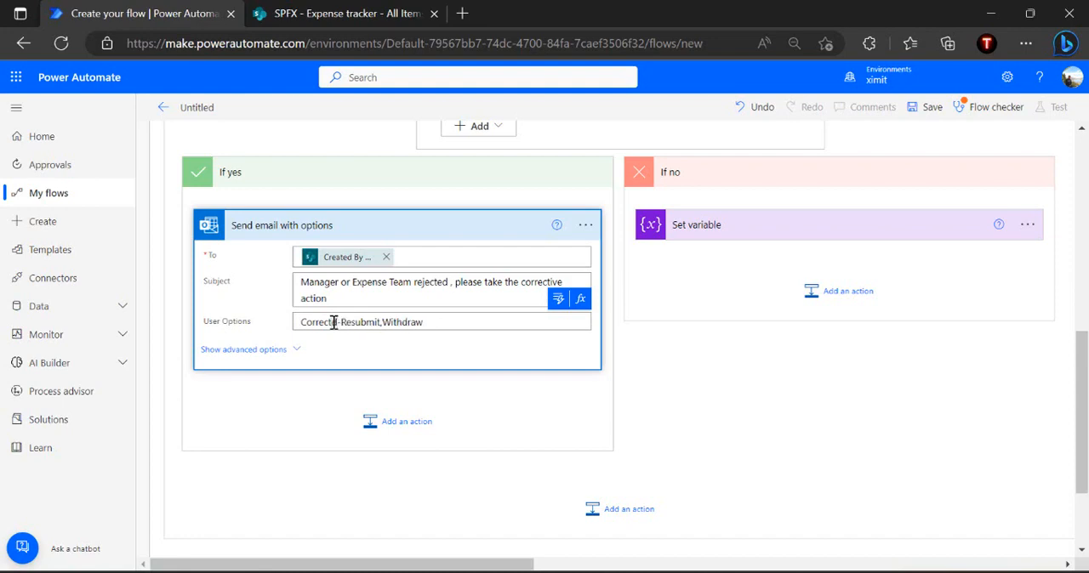
type("d")
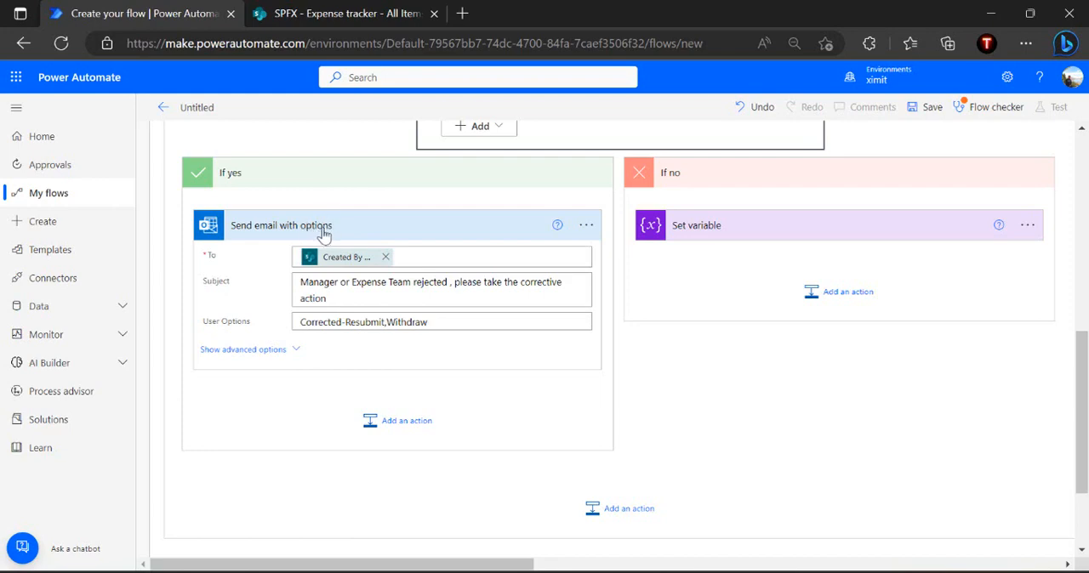
Add a Do until control after Send email with options in the If yes branch
left_click(407, 422)
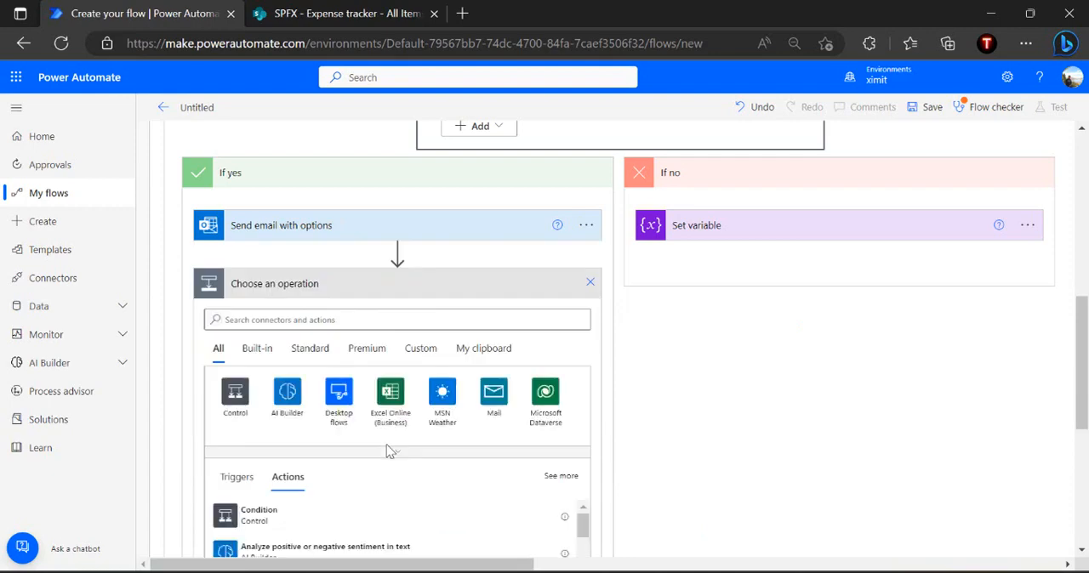
left_click(400, 321)
type("c")
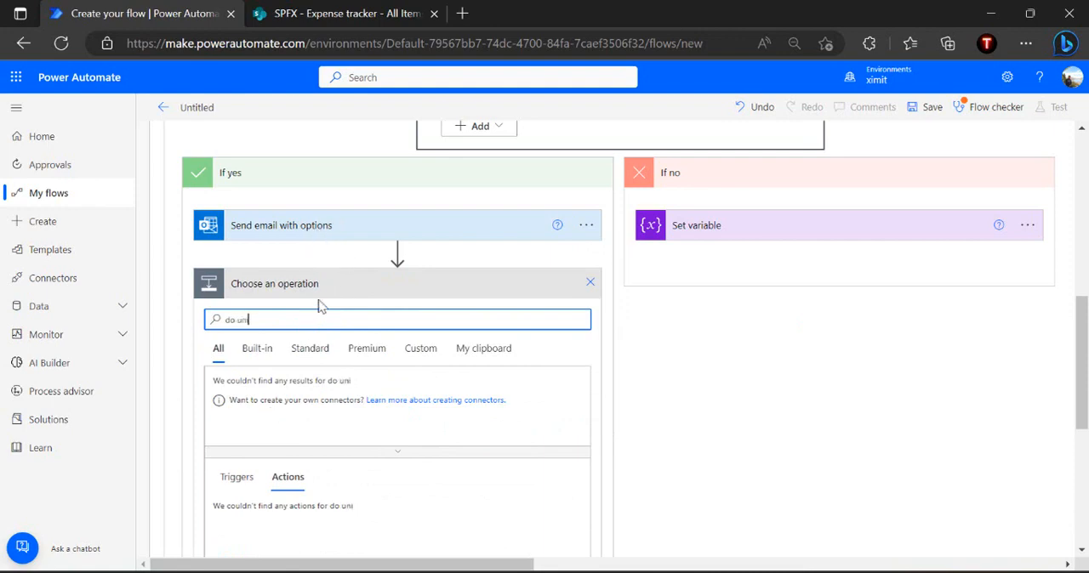
key("BackSpace")
key("BackSpace")
type("til")
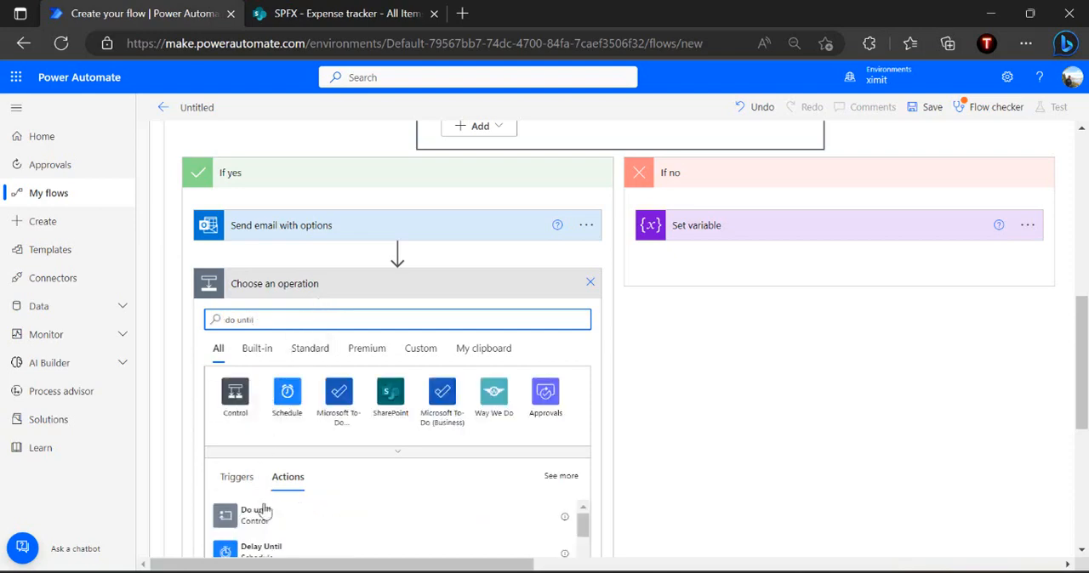
left_click(266, 519)
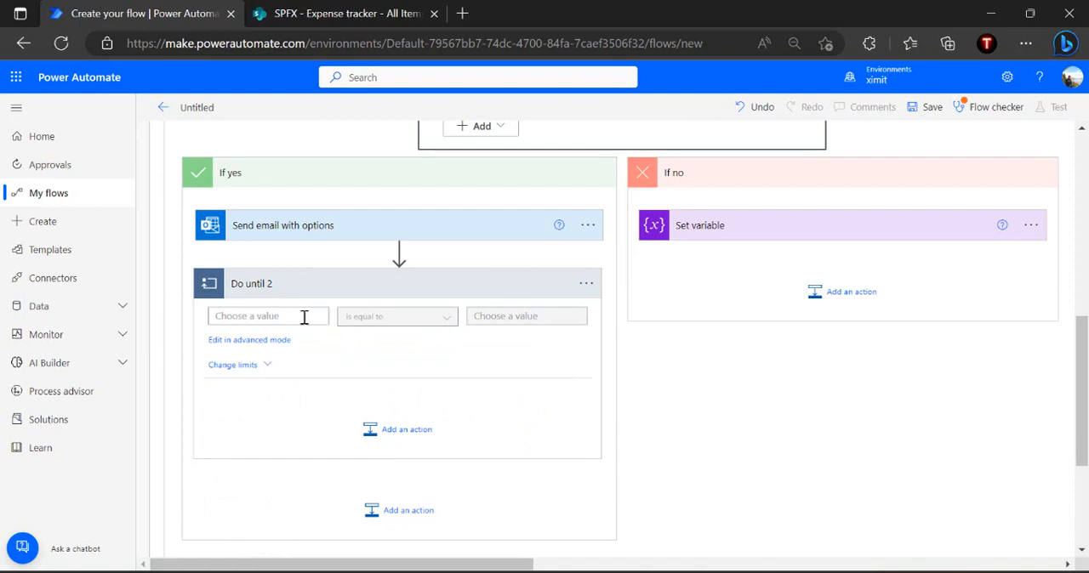
left_click(304, 317)
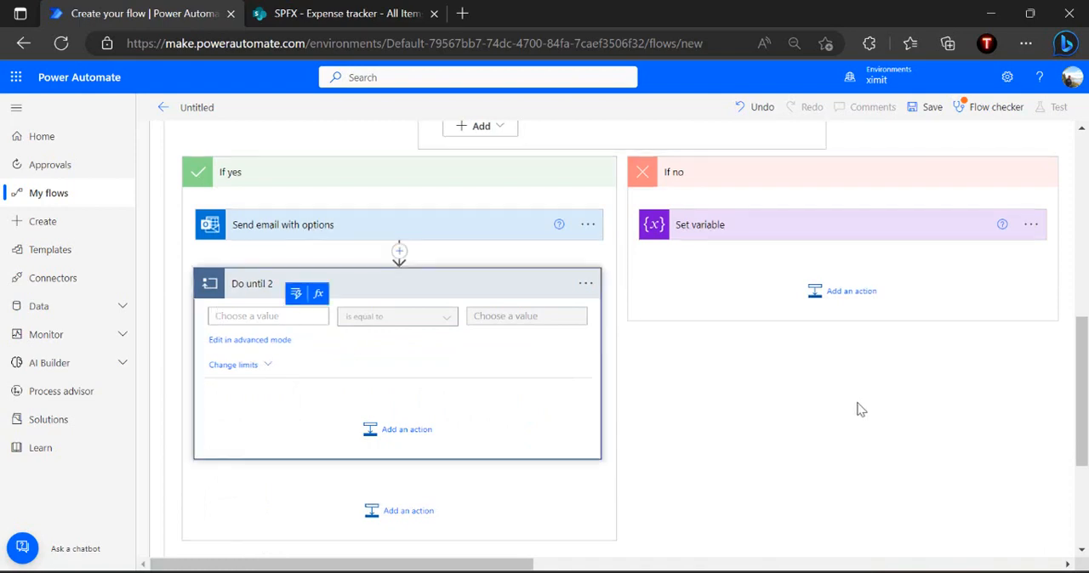
Insert a second Initialize variable action between the existing Initialize variable and the outer Do until loop
scroll(858, 409, "up", 10)
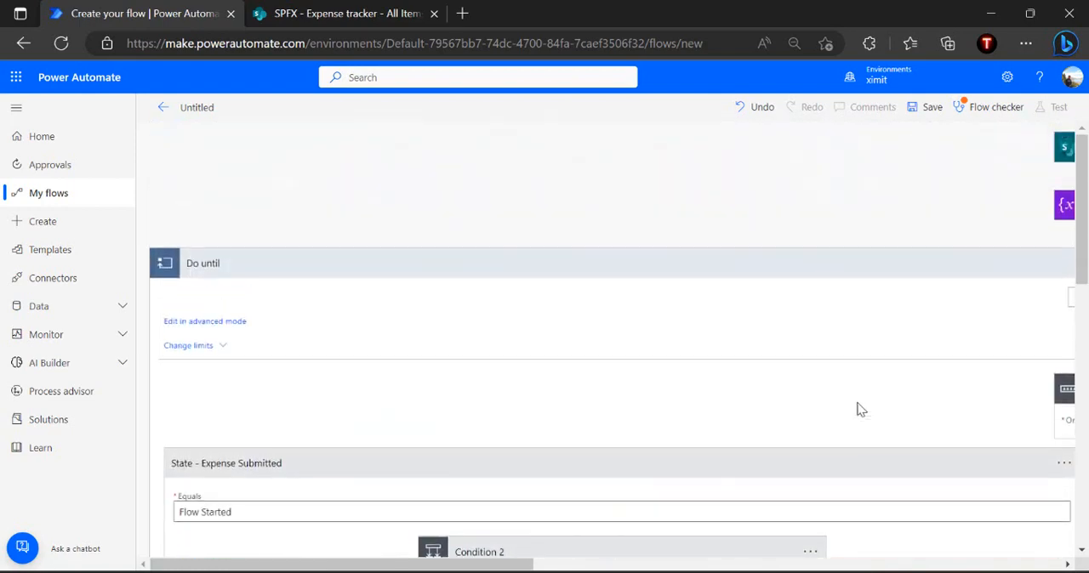
scroll(858, 409, "right", 3)
scroll(857, 409, "right", 5)
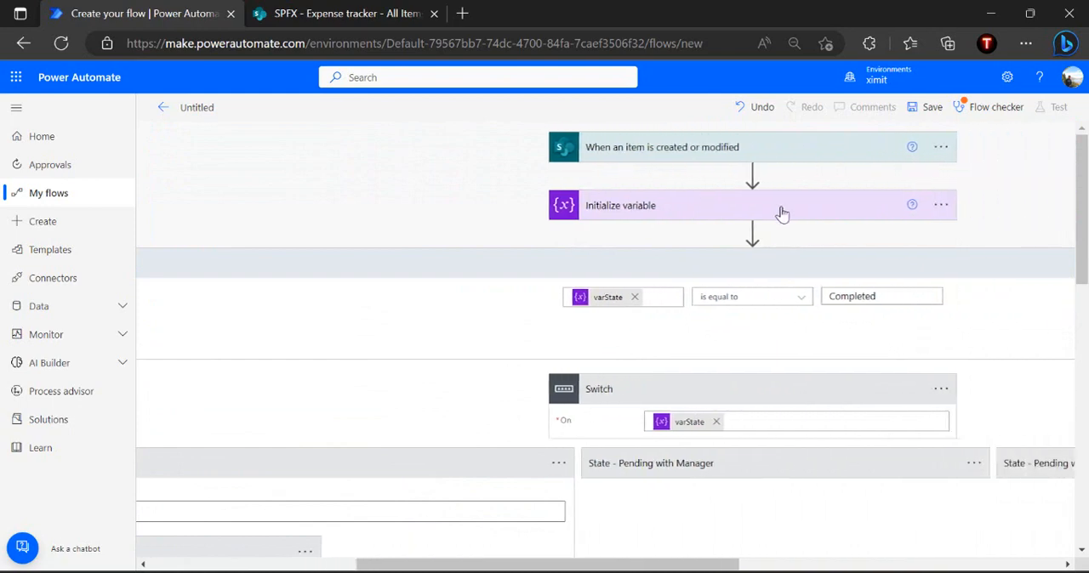
left_click(753, 234)
type("initi")
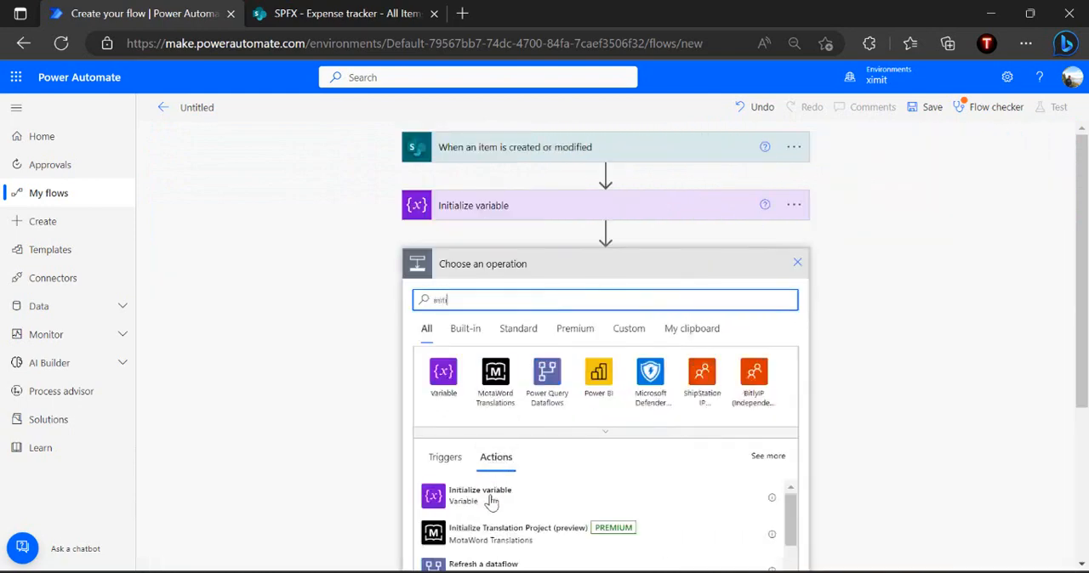
left_click(485, 509)
Name the new variable varRequestResubmittedDone and set its type to String
left_click(598, 297)
type("varRequestResubmittedDone")
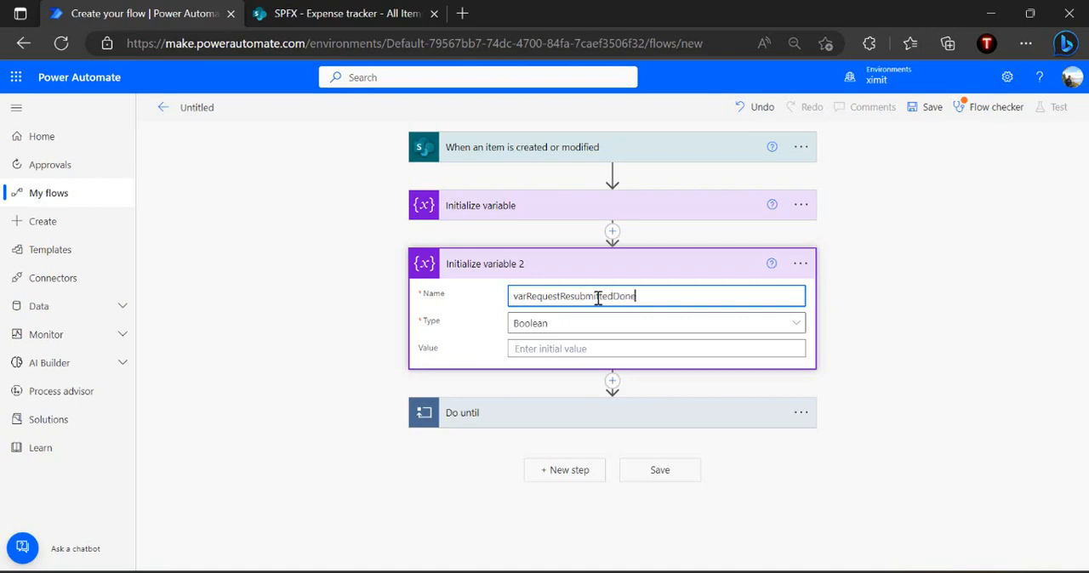
double_click(599, 297)
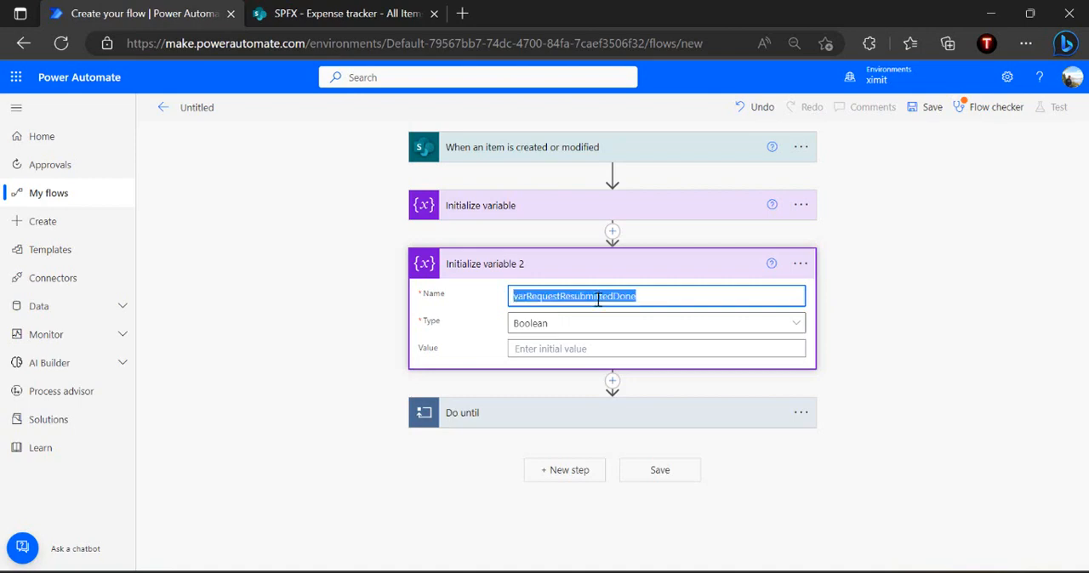
left_click(563, 326)
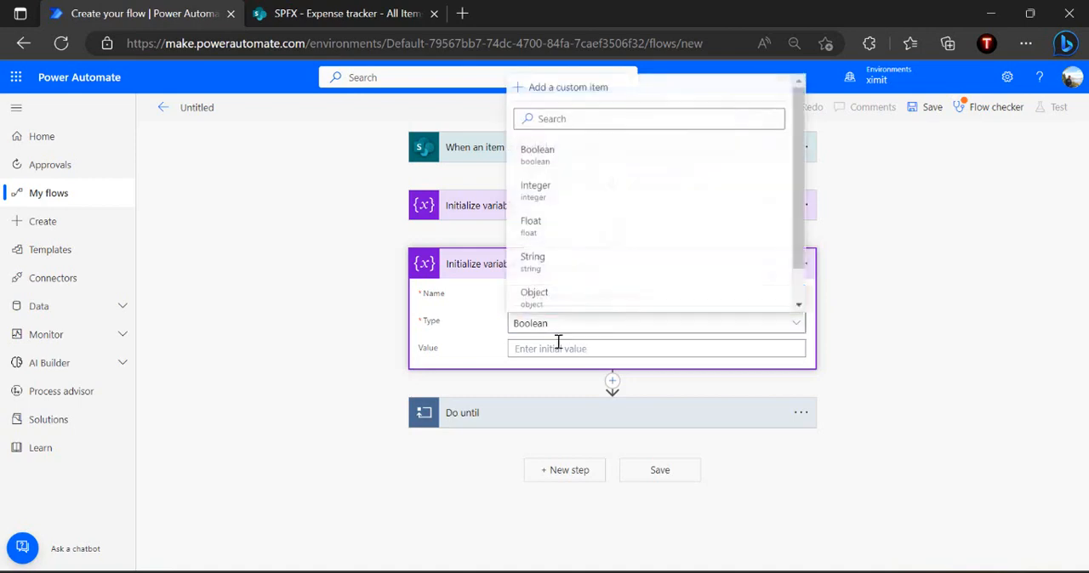
left_click(569, 266)
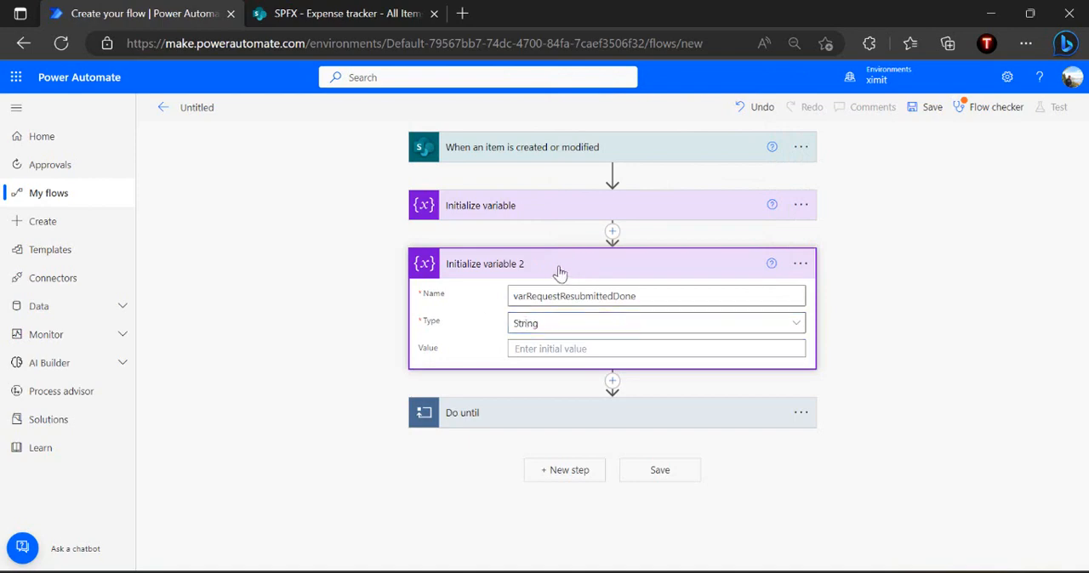
left_click(559, 270)
Reopen the Do until 2 loop inside the If yes branch of Condition 2 in the State - Expense Submitted case
left_click(565, 336)
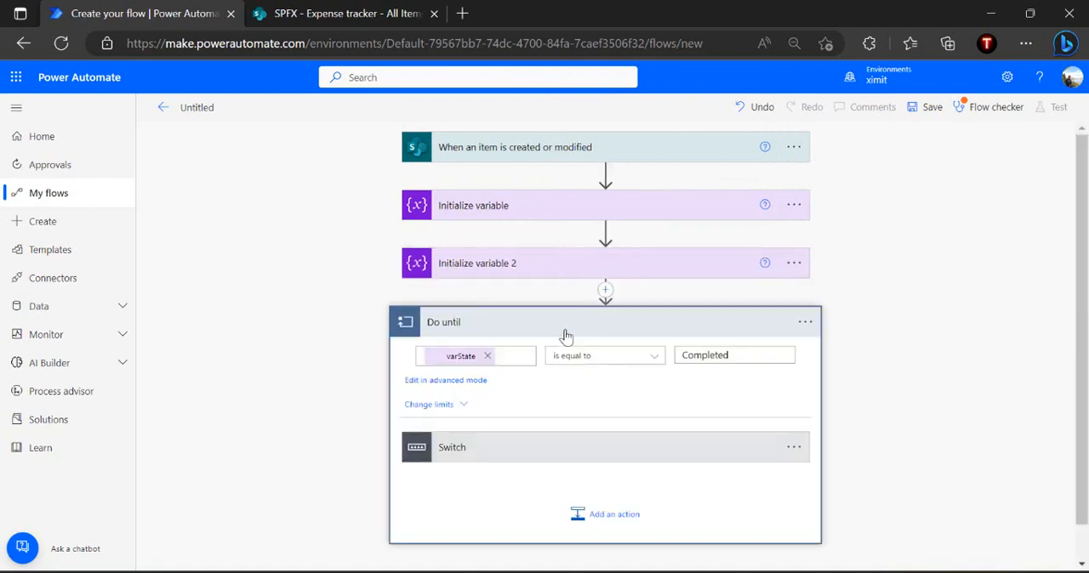
left_click(525, 454)
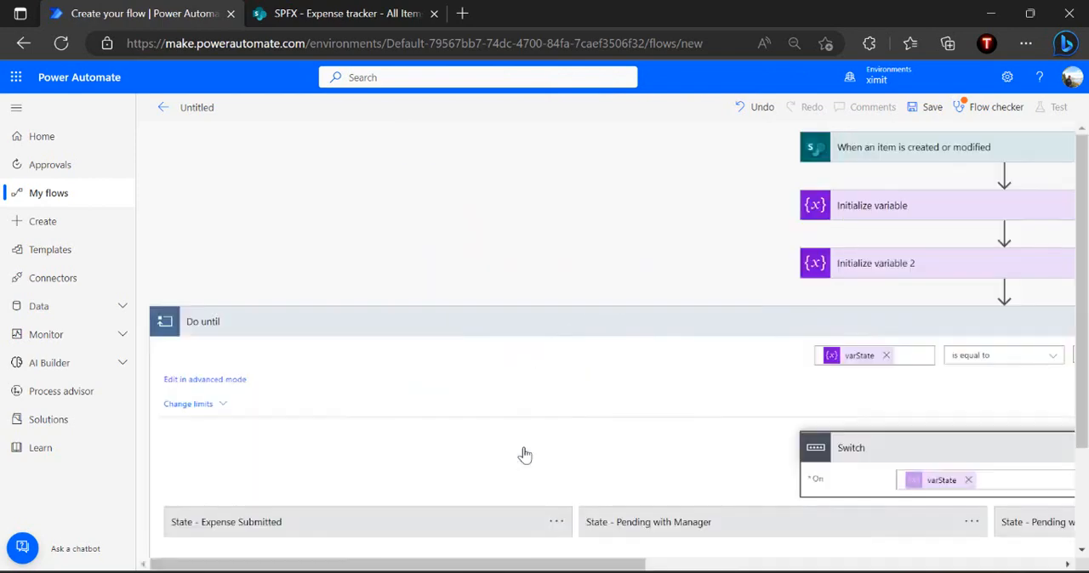
scroll(522, 454, "down", 2)
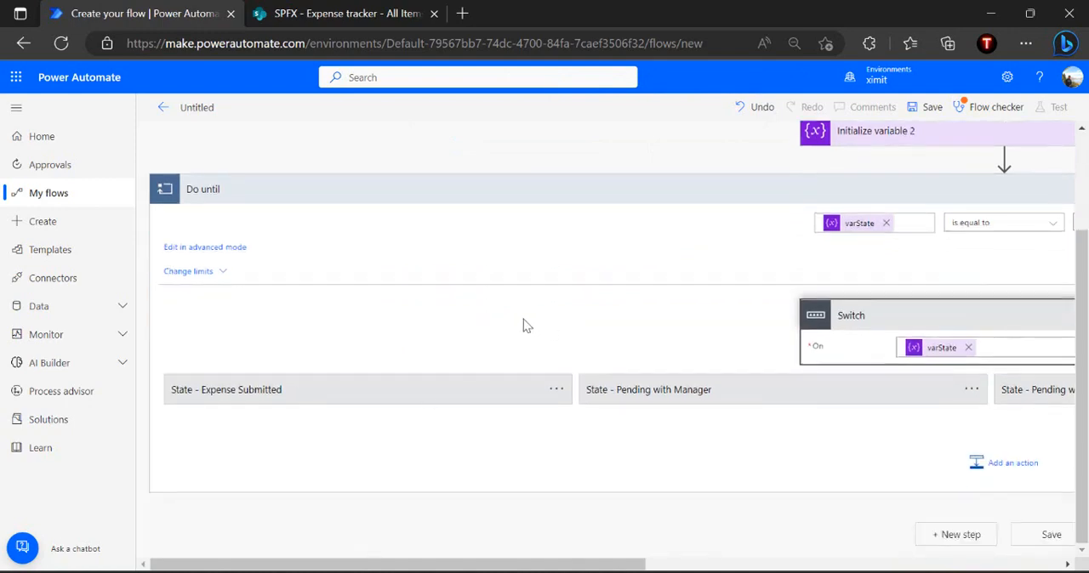
left_click(411, 398)
scroll(553, 337, "down", 2)
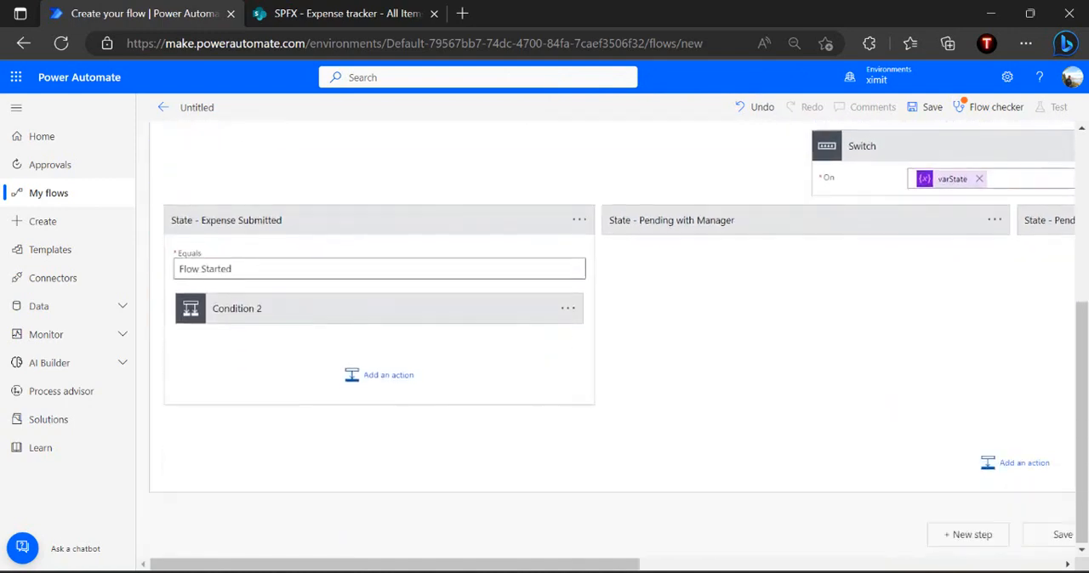
left_click(425, 309)
scroll(671, 361, "down", 3)
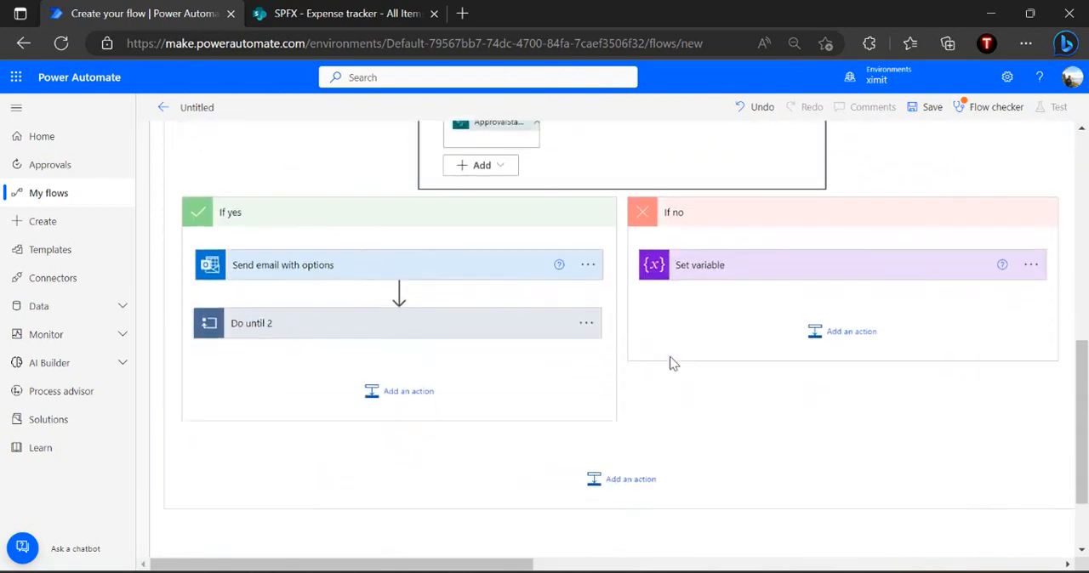
left_click(427, 317)
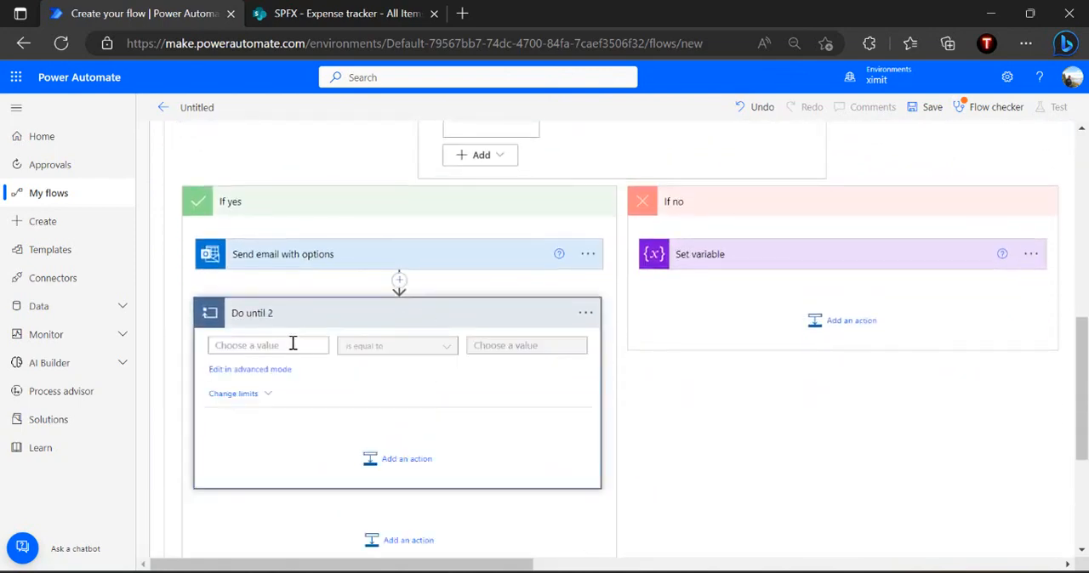
Use the varRequestResubmittedDone variable as the first value of the Do until 2 loop's exit condition
left_click(292, 344)
left_click(296, 323)
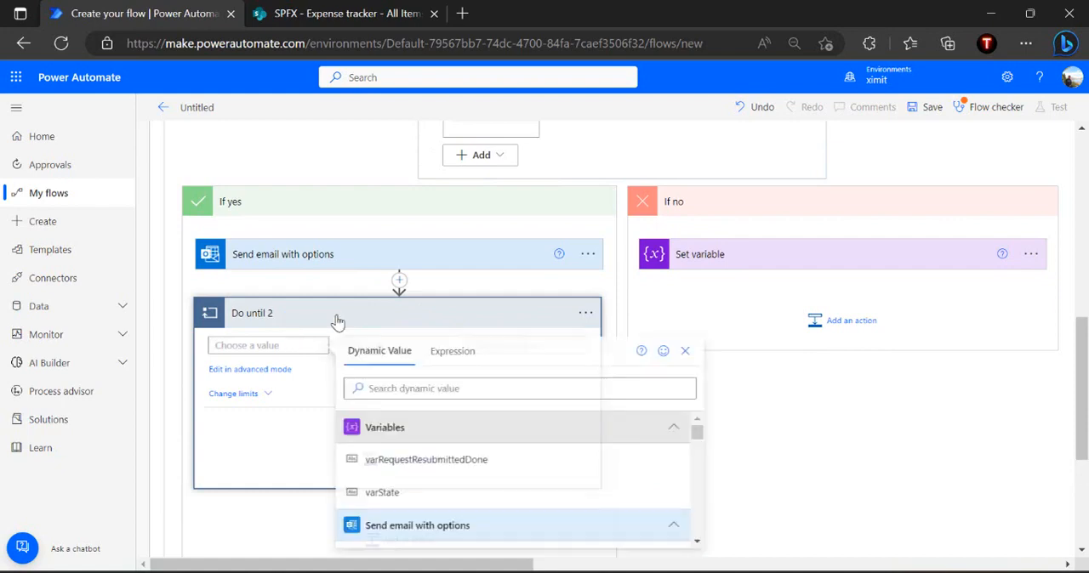
left_click(431, 464)
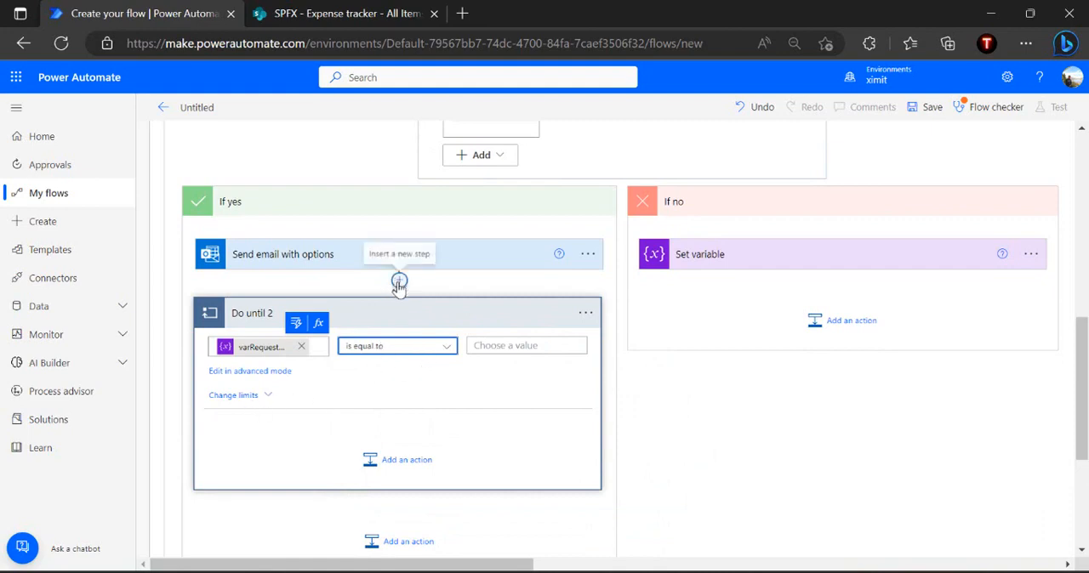
Add a Condition control inside the Do until 2 loop
left_click(371, 265)
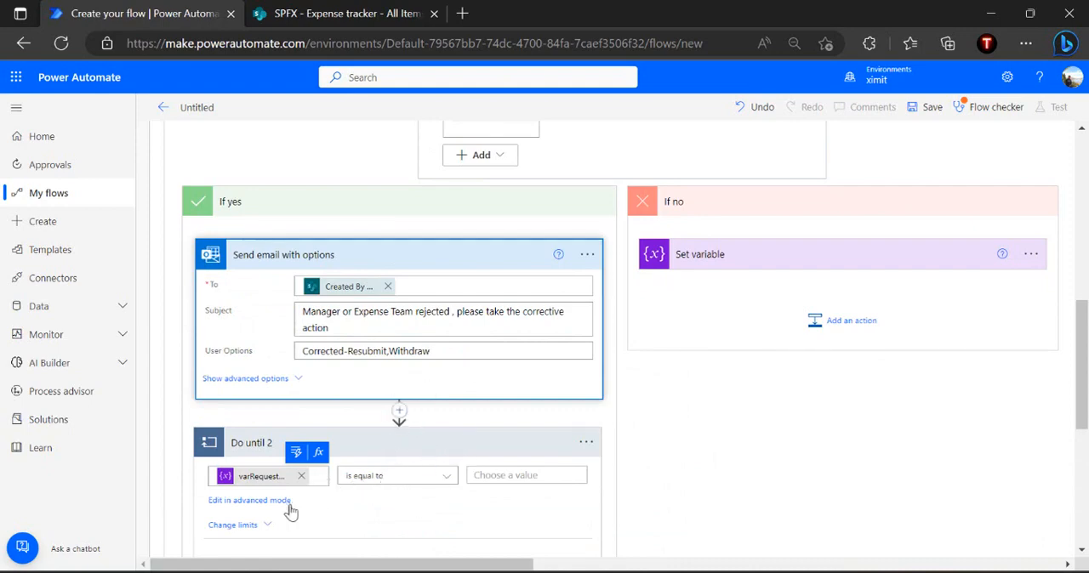
scroll(388, 494, "down", 1)
scroll(388, 494, "down", 1)
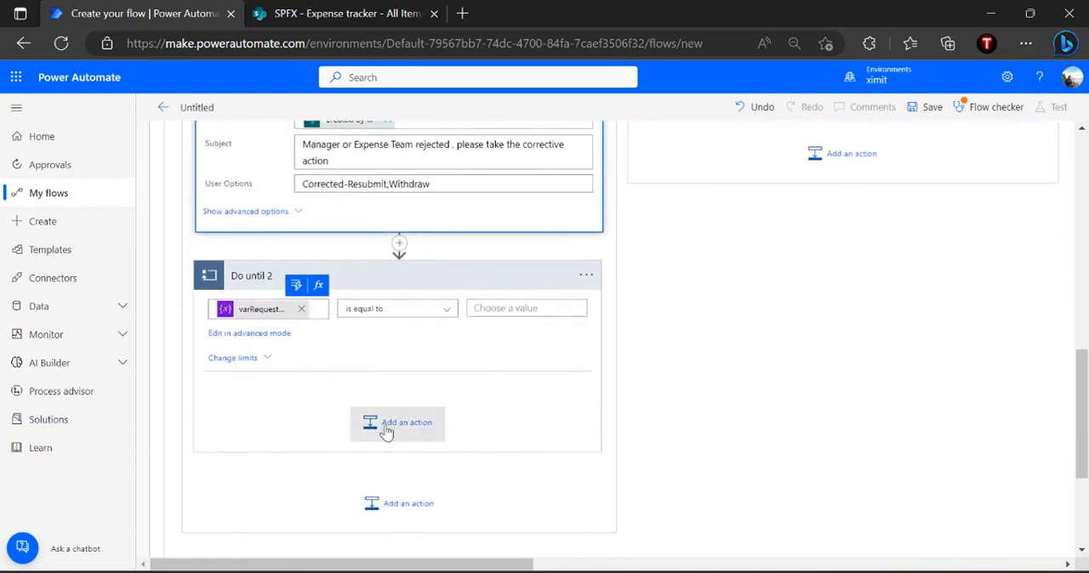
left_click(417, 420)
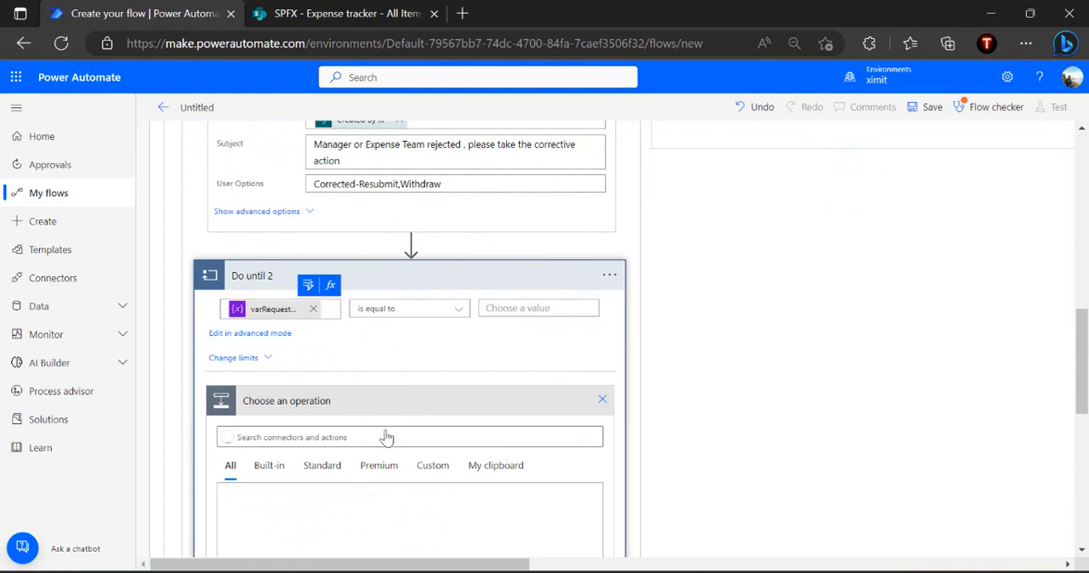
scroll(383, 441, "down", 2)
type("co")
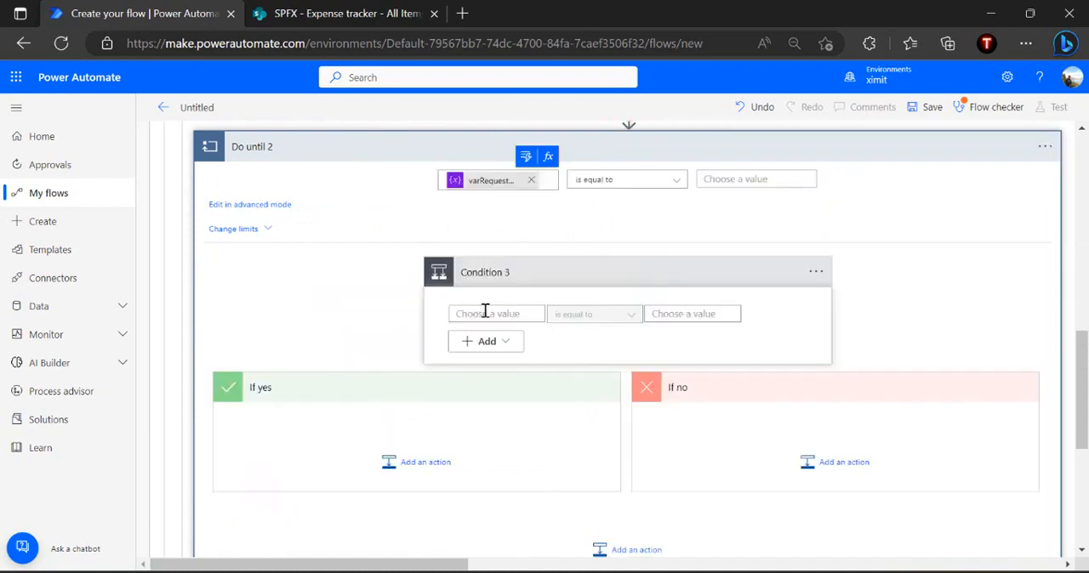
Set the first value of Condition 3 to SelectedOption from Send email with options
left_click(485, 313)
left_click(598, 356)
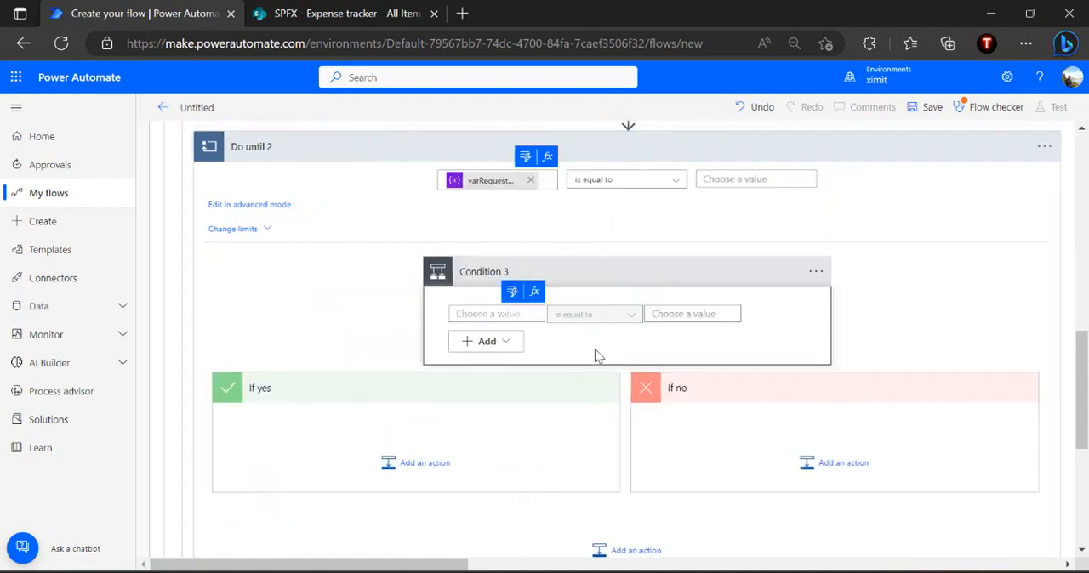
left_click(511, 292)
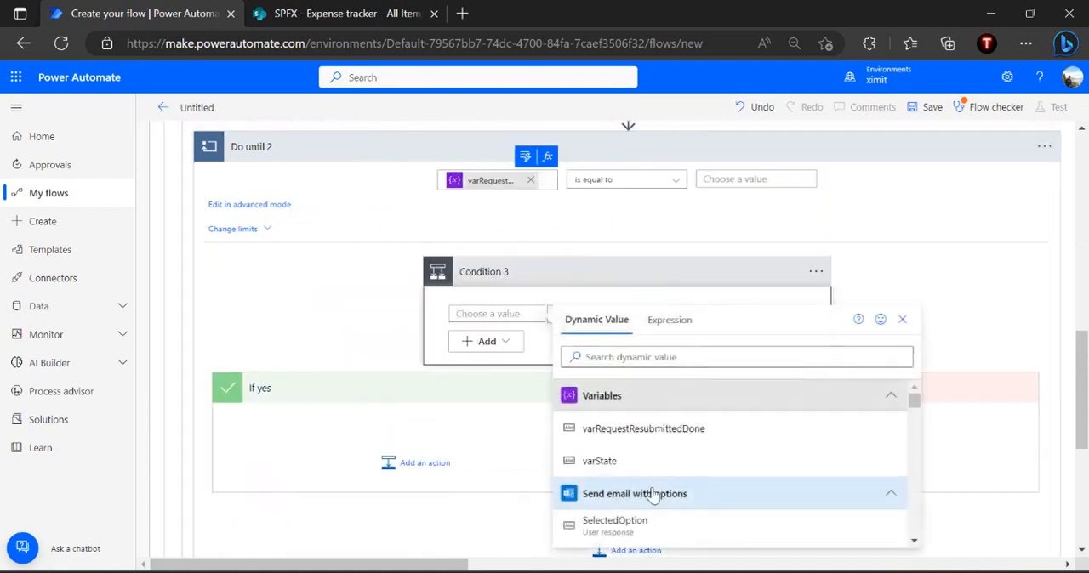
left_click(625, 526)
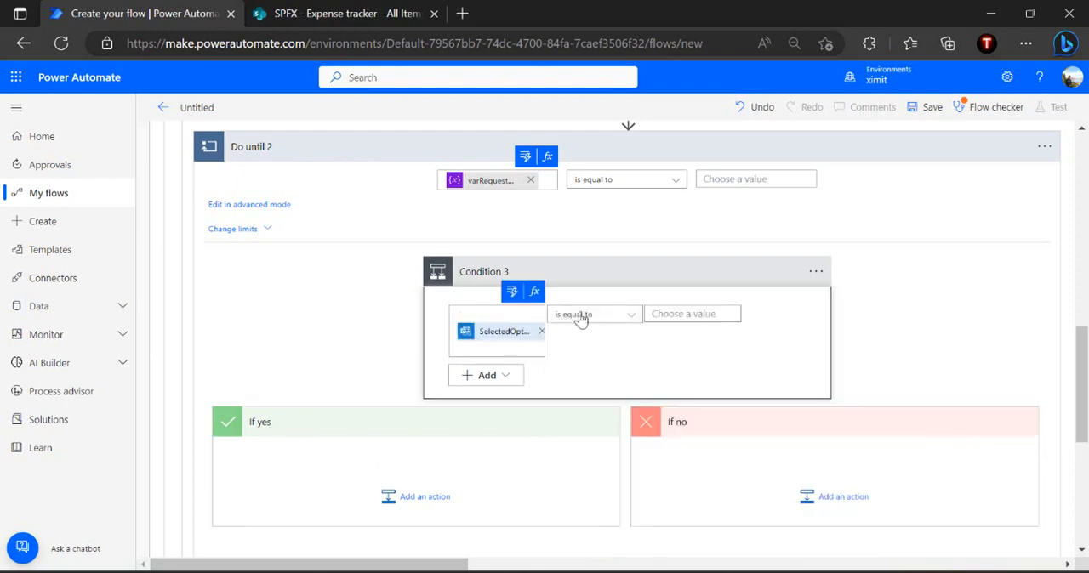
Copy Corrected-Resubmit from the email's User Options into the comparison value of Condition 3
left_click(672, 315)
scroll(672, 319, "up", 2)
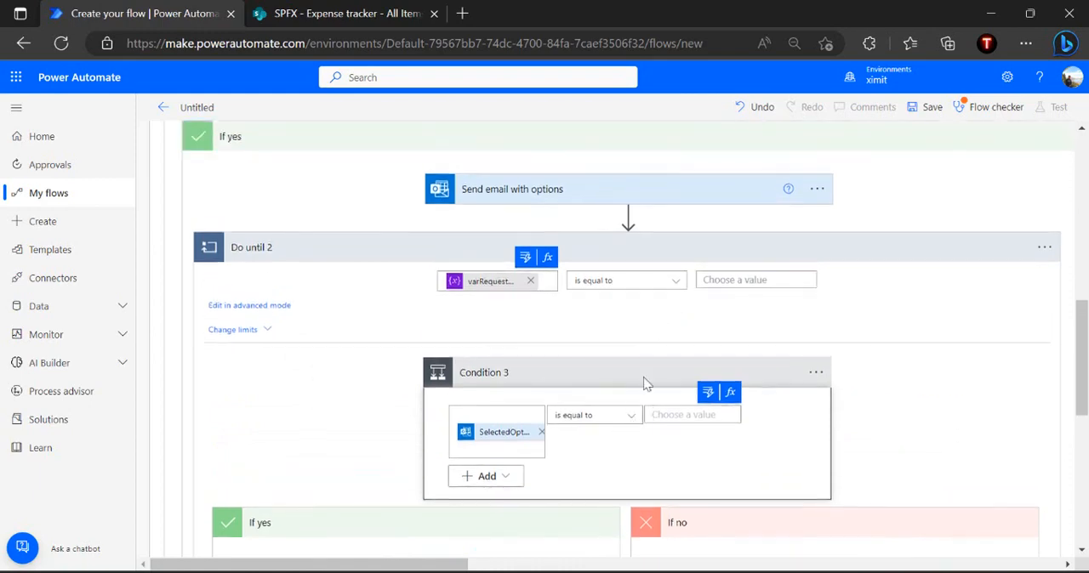
left_click(531, 191)
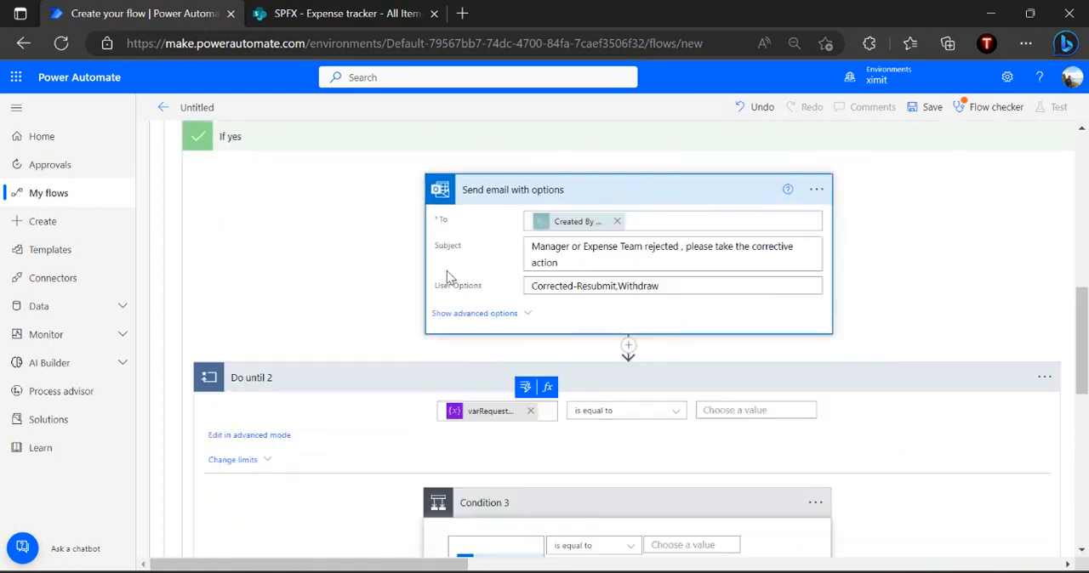
left_click(618, 287)
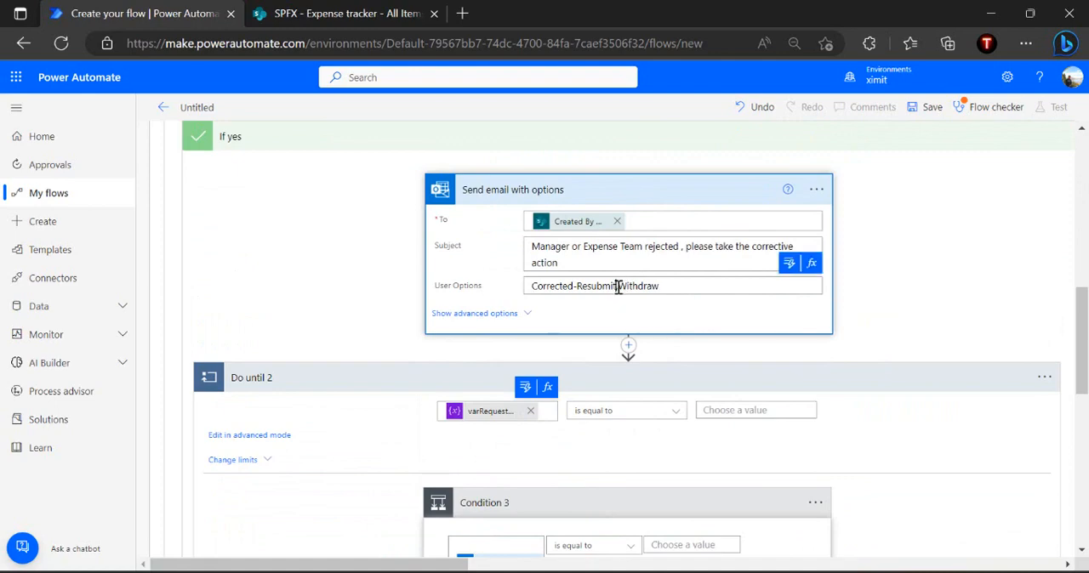
left_click_drag(619, 286, 531, 287)
key("ctrl+c")
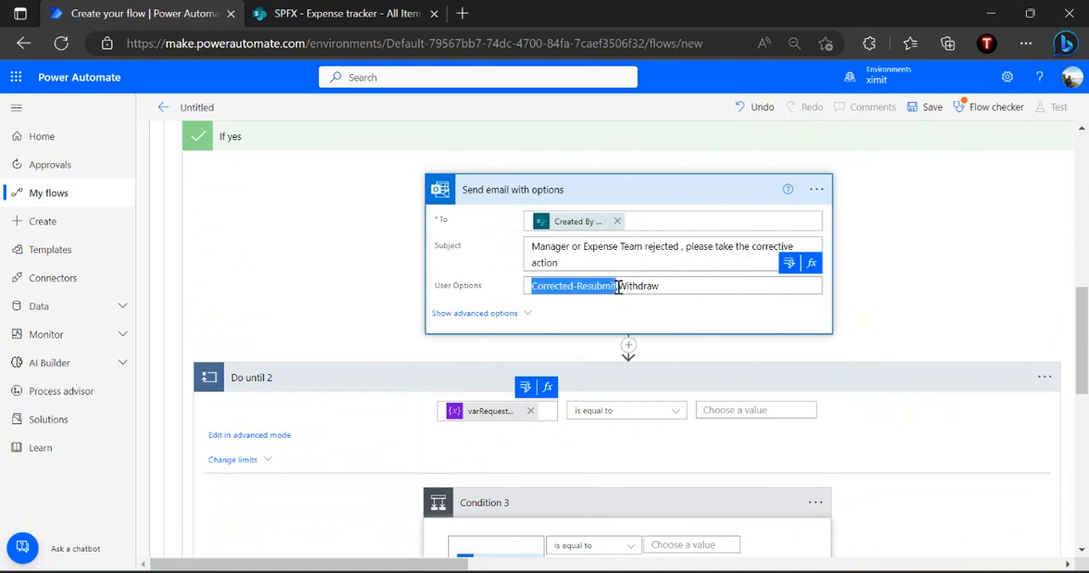
left_click(677, 545)
key("ctrl+v")
scroll(766, 535, "down", 2)
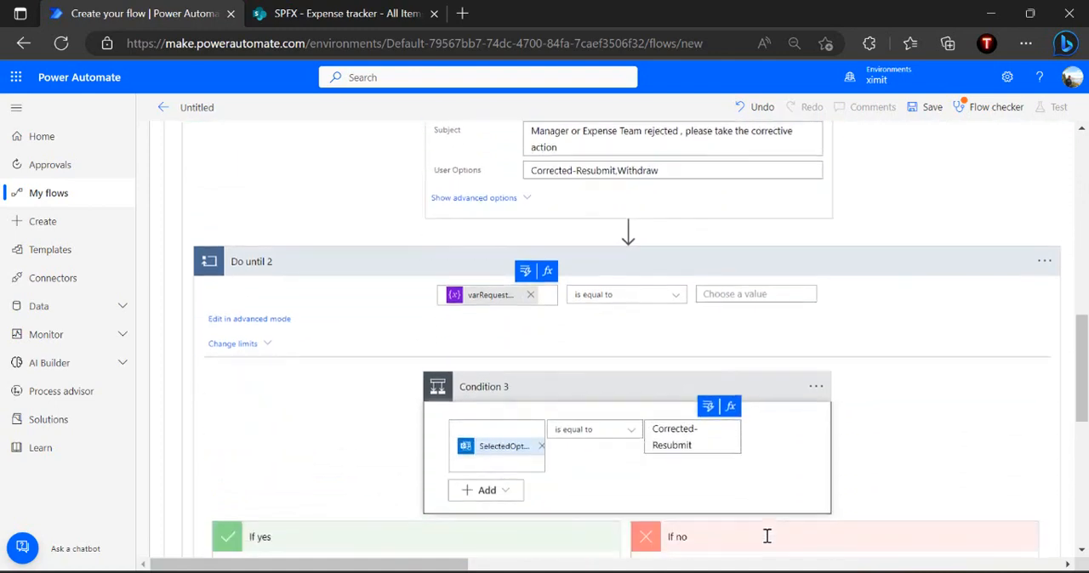
Add a second row to Condition 3 and change the row grouping to Or
left_click(513, 492)
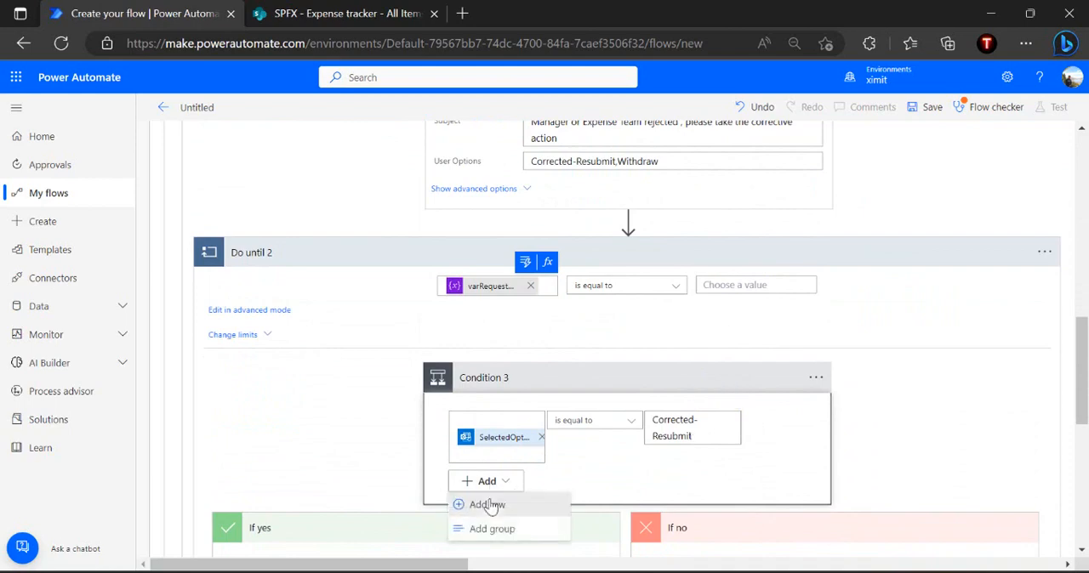
left_click(473, 503)
left_click(483, 418)
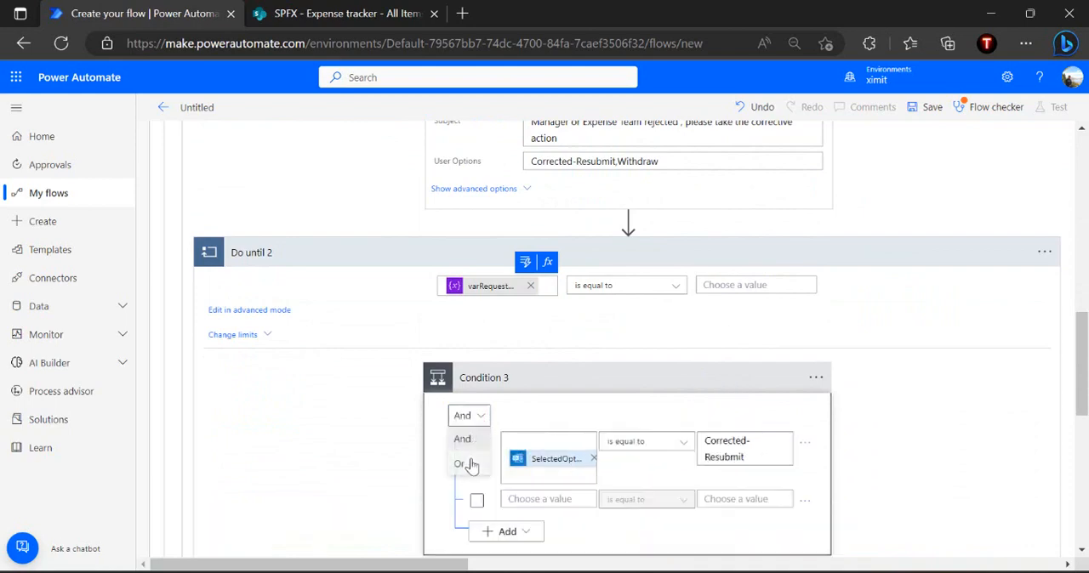
left_click(472, 466)
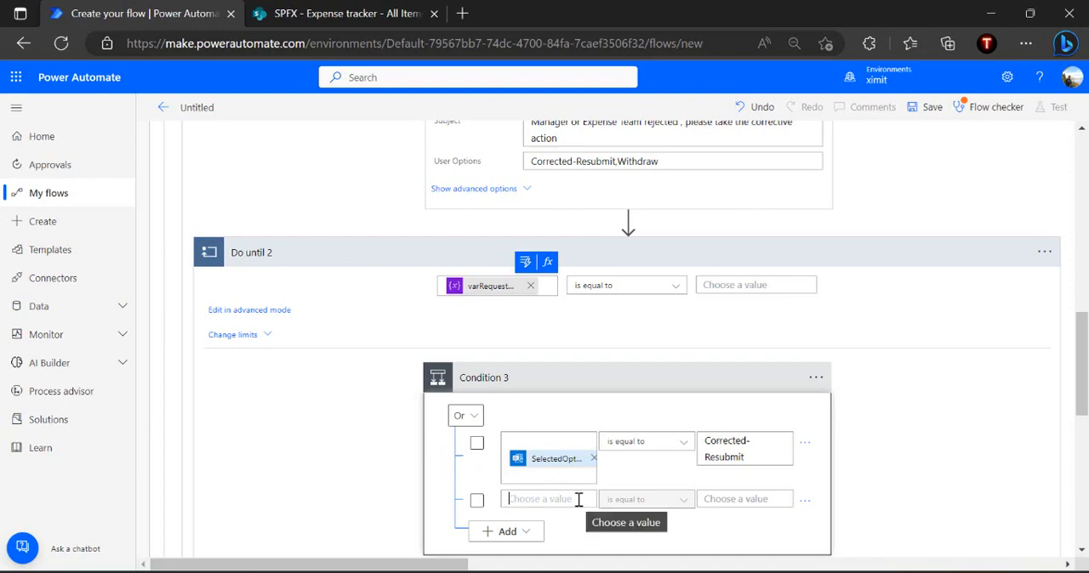
Set the first value of Condition 3's second row to SelectedOption from Send email with options
left_click(578, 500)
scroll(689, 484, "down", 3)
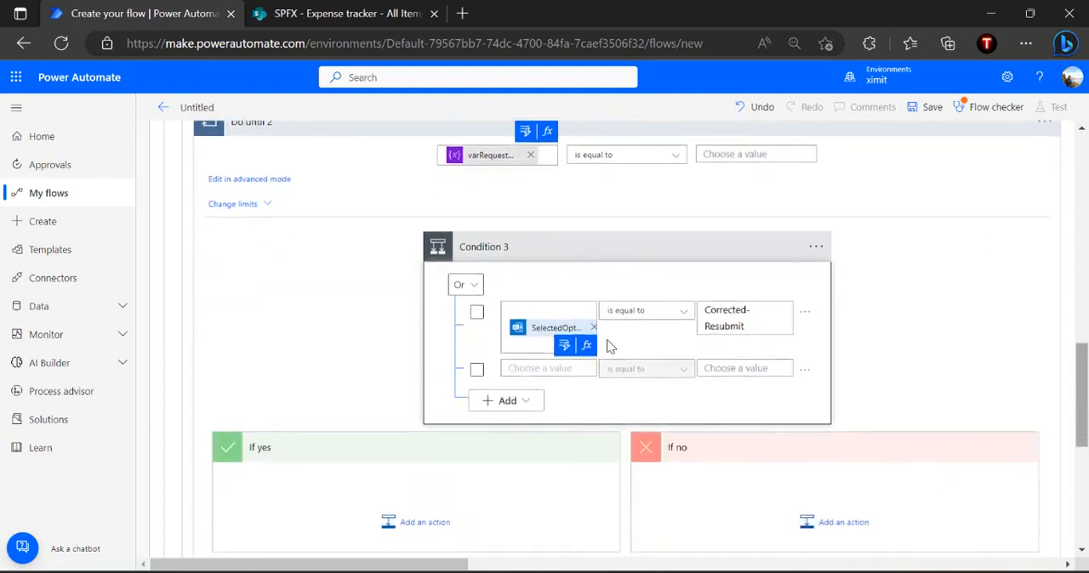
left_click(564, 345)
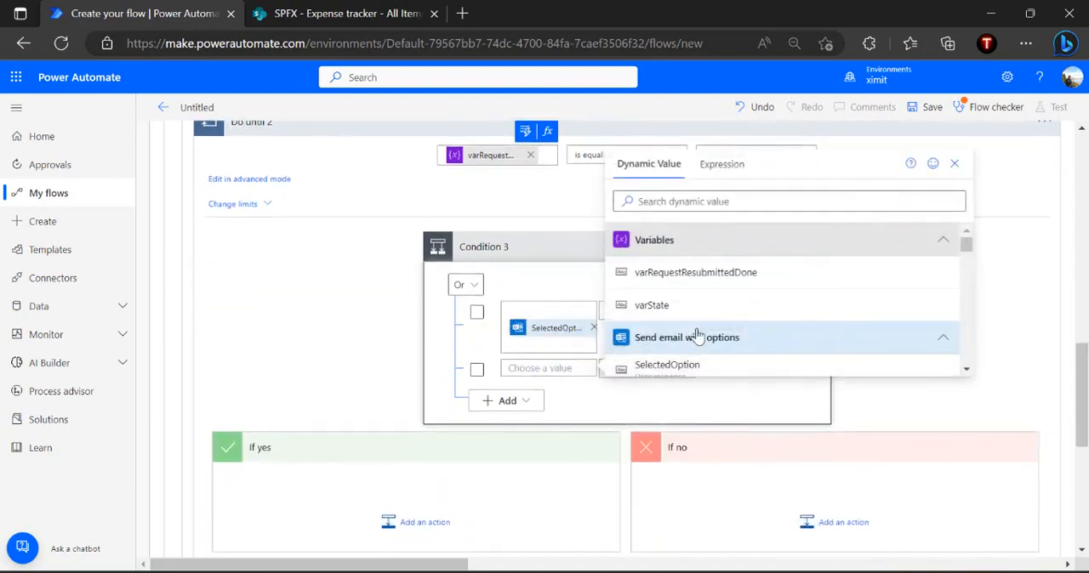
left_click(685, 368)
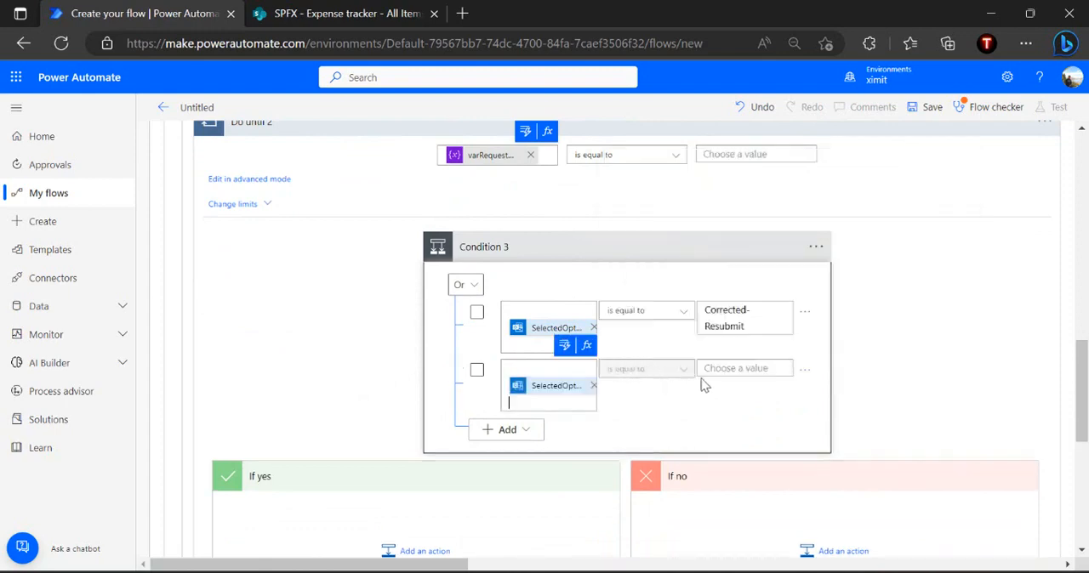
Copy Withdraw from the email's User Options into the comparison value of Condition 3's second row
scroll(733, 369, "up", 5)
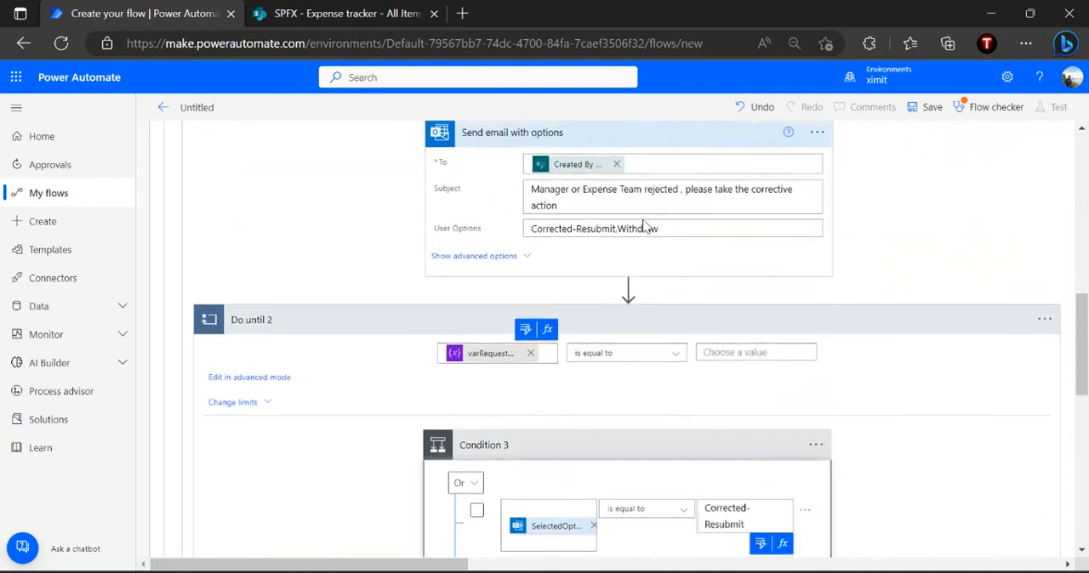
double_click(621, 230)
key("ctrl+c")
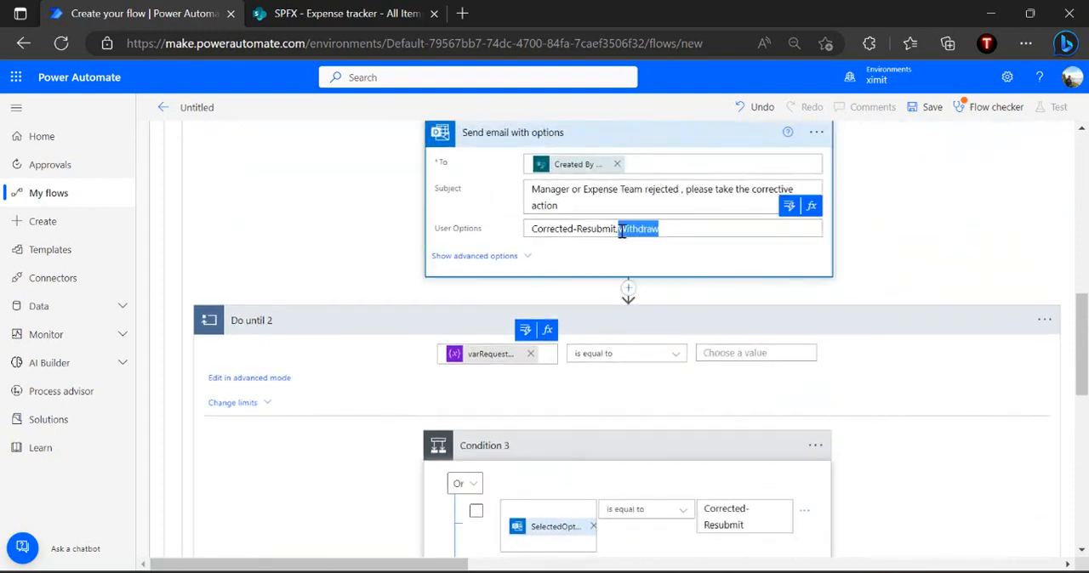
scroll(809, 267, "down", 7)
left_click(738, 317)
key("ctrl+v")
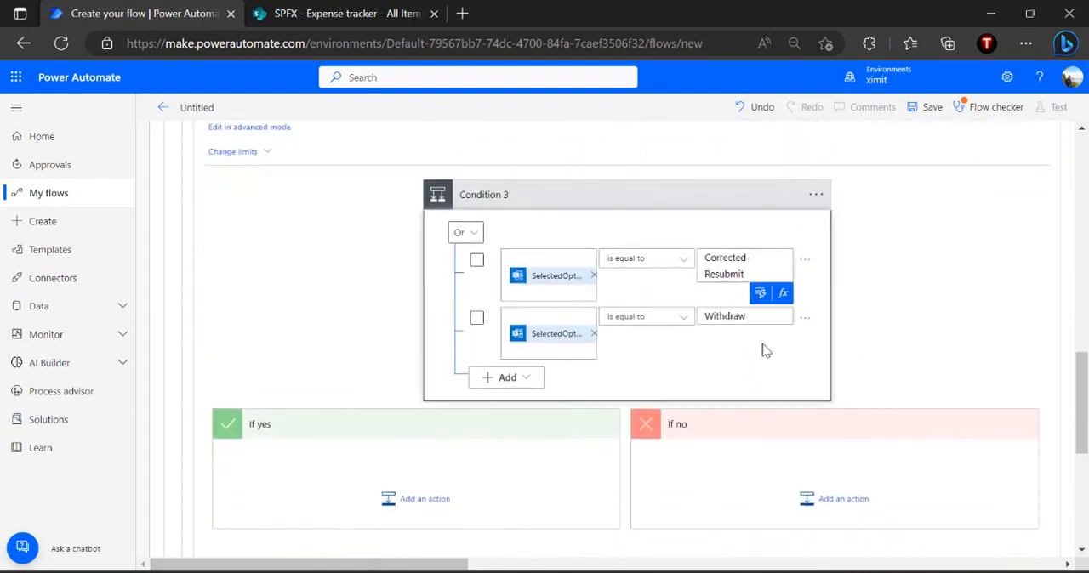
left_click(766, 350)
Add a Set variable action to the If yes branch of Condition 3
scroll(764, 351, "up", 1)
scroll(764, 351, "down", 1)
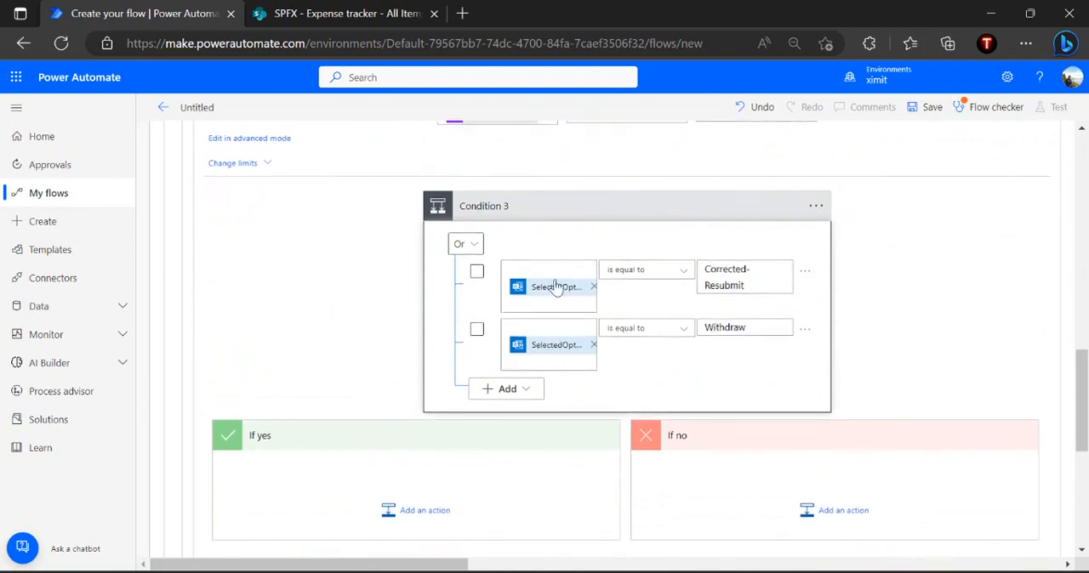
scroll(591, 236, "up", 1)
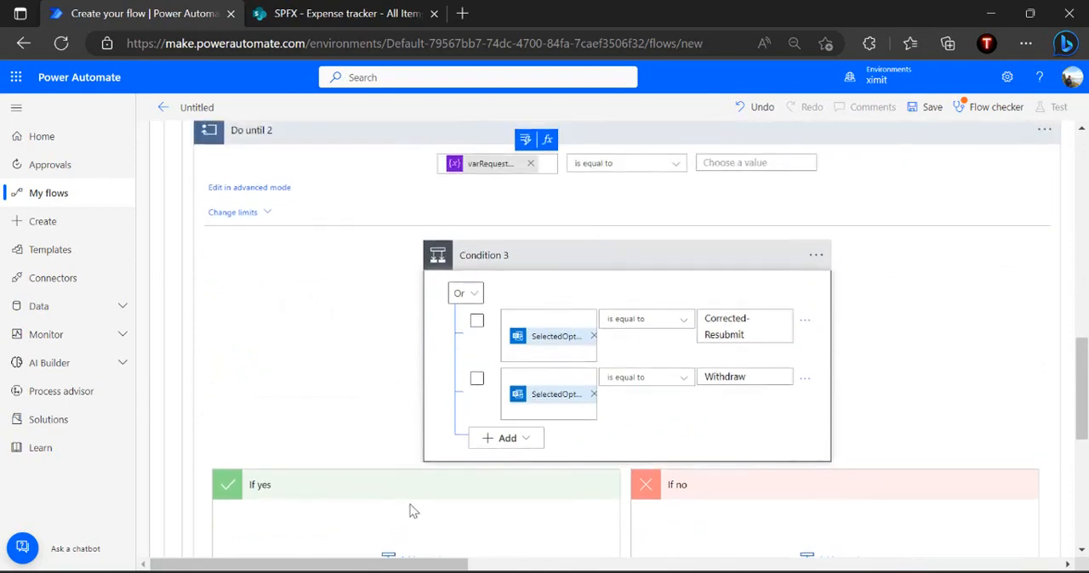
scroll(440, 497, "down", 2)
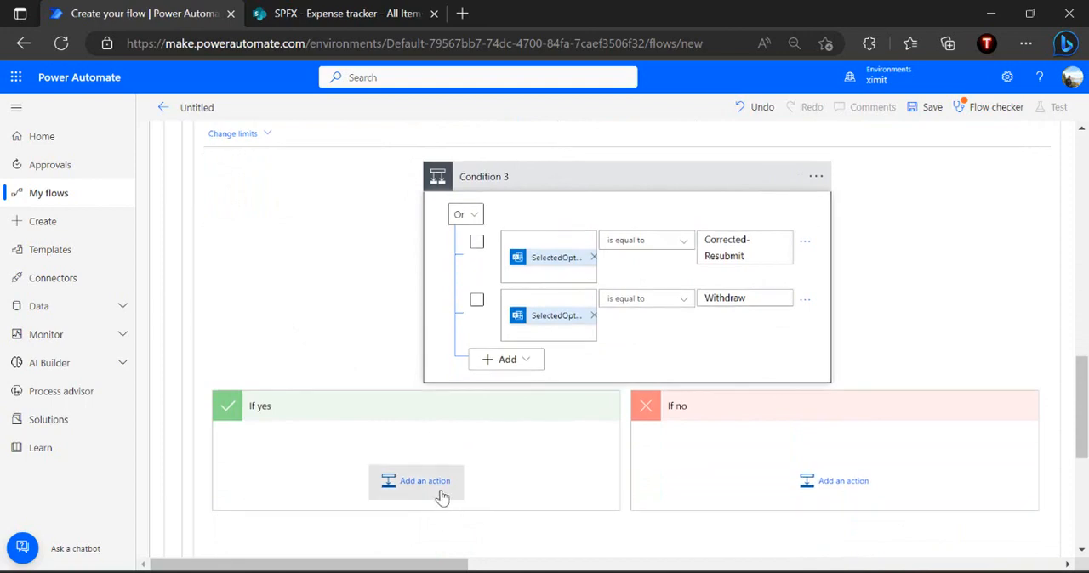
left_click(448, 481)
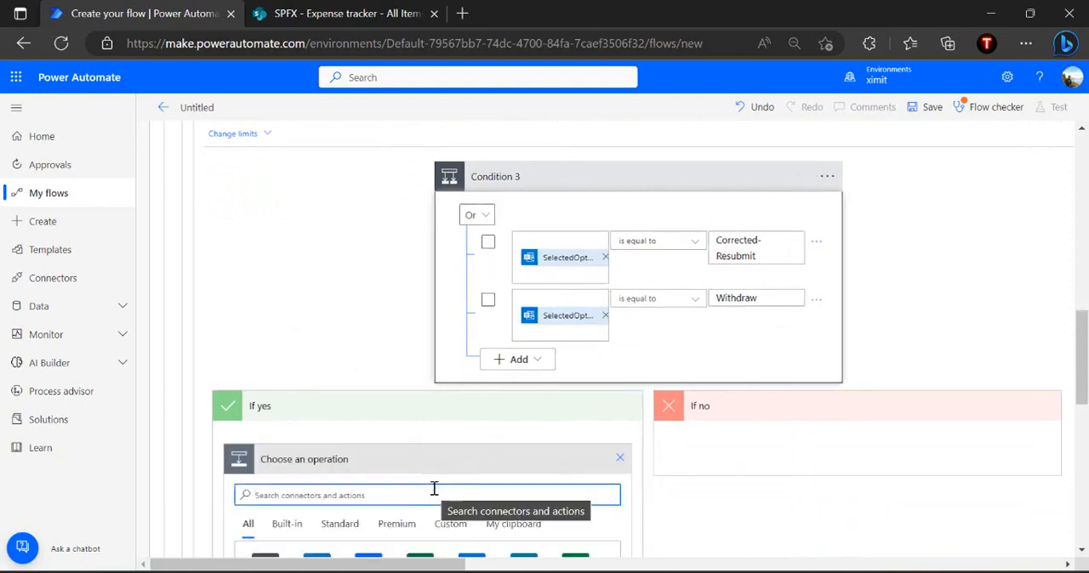
type("set variable")
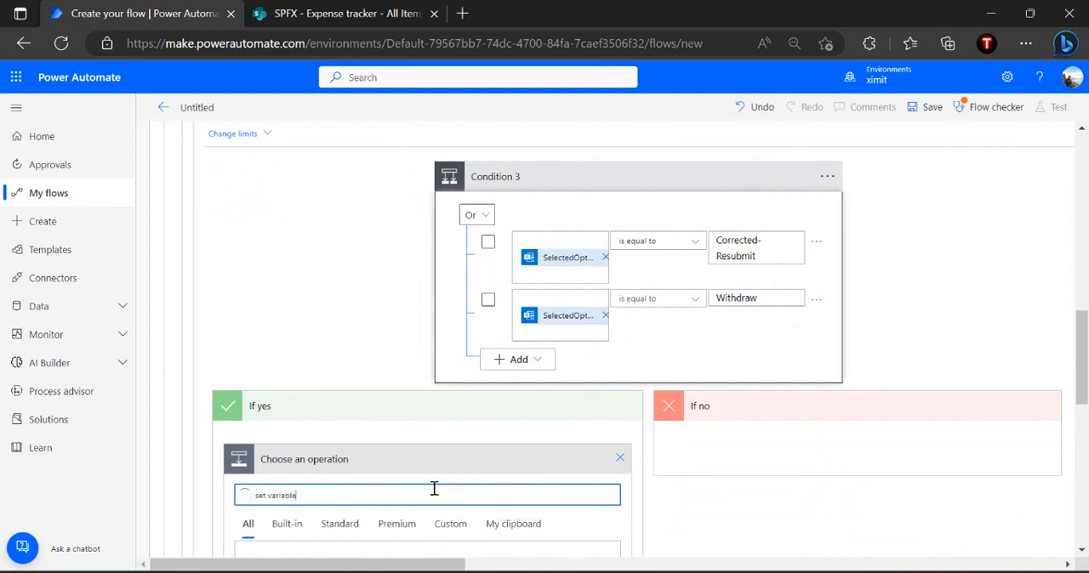
scroll(434, 489, "down", 3)
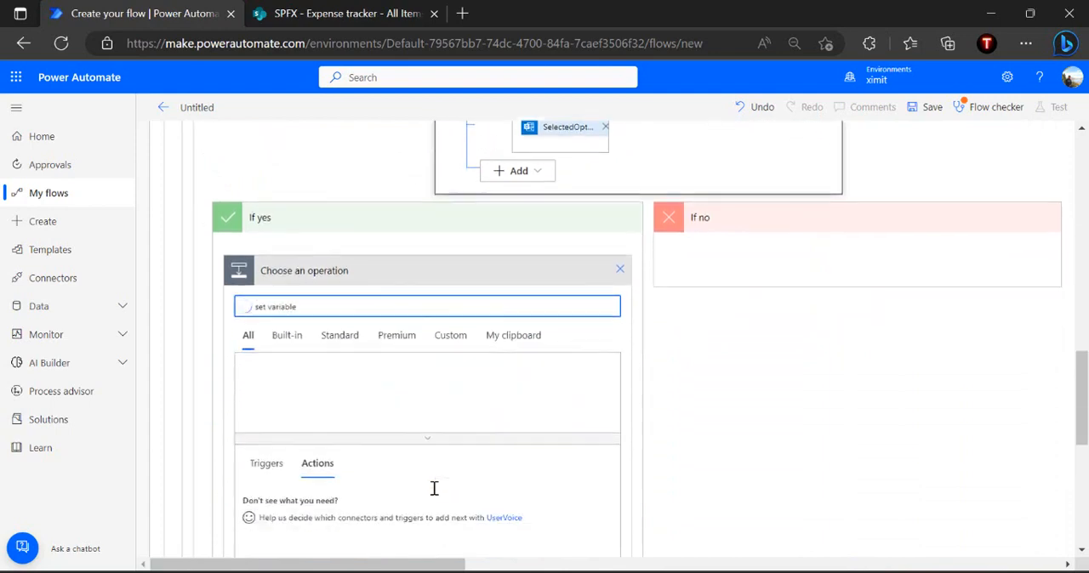
left_click(315, 503)
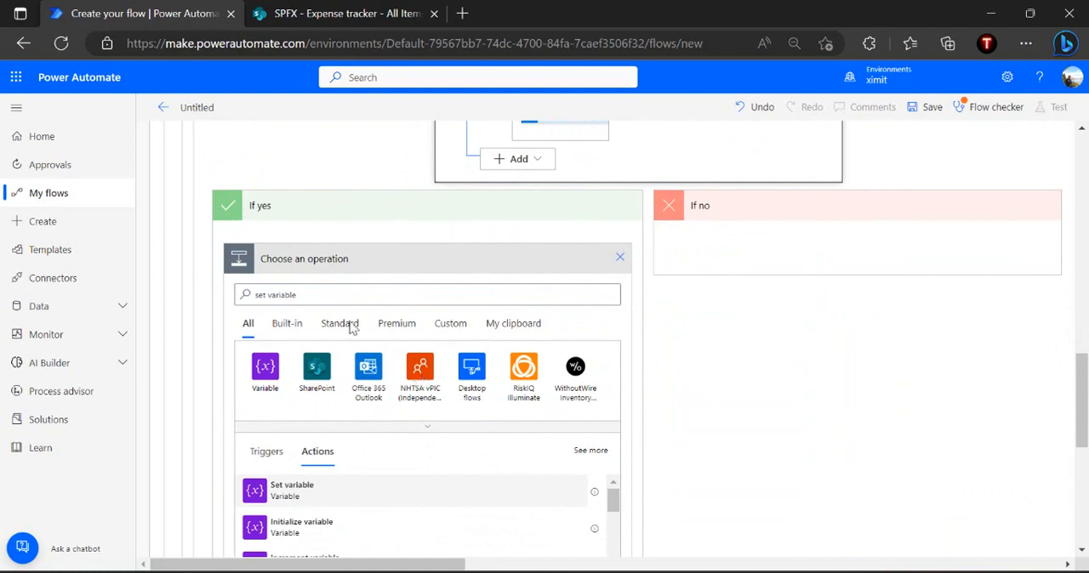
Configure the new Set variable action to set varRequestResubmittedDone to Completed
left_click(432, 293)
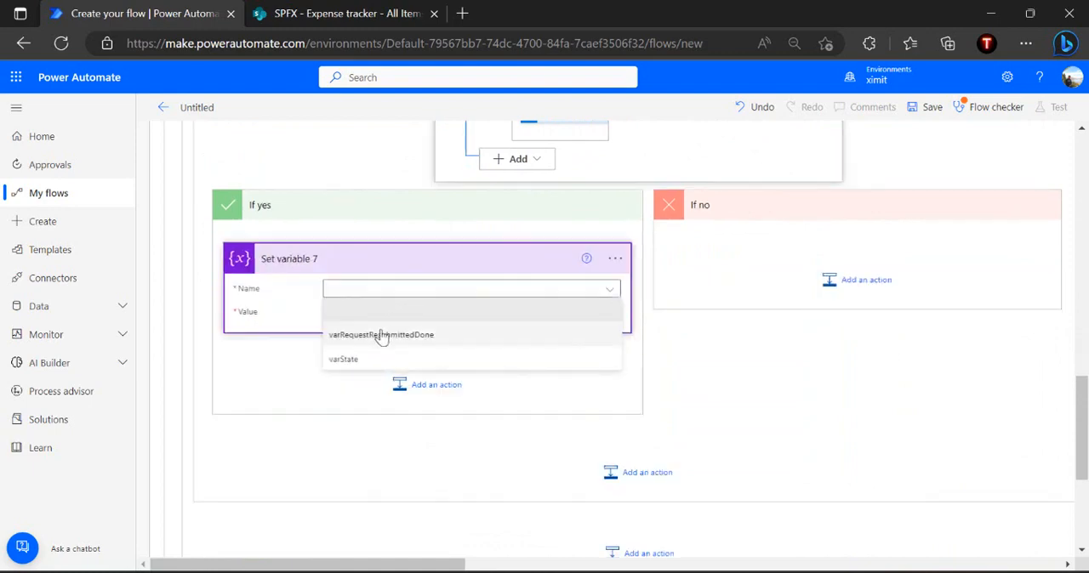
left_click(382, 332)
left_click(418, 316)
type("Completed")
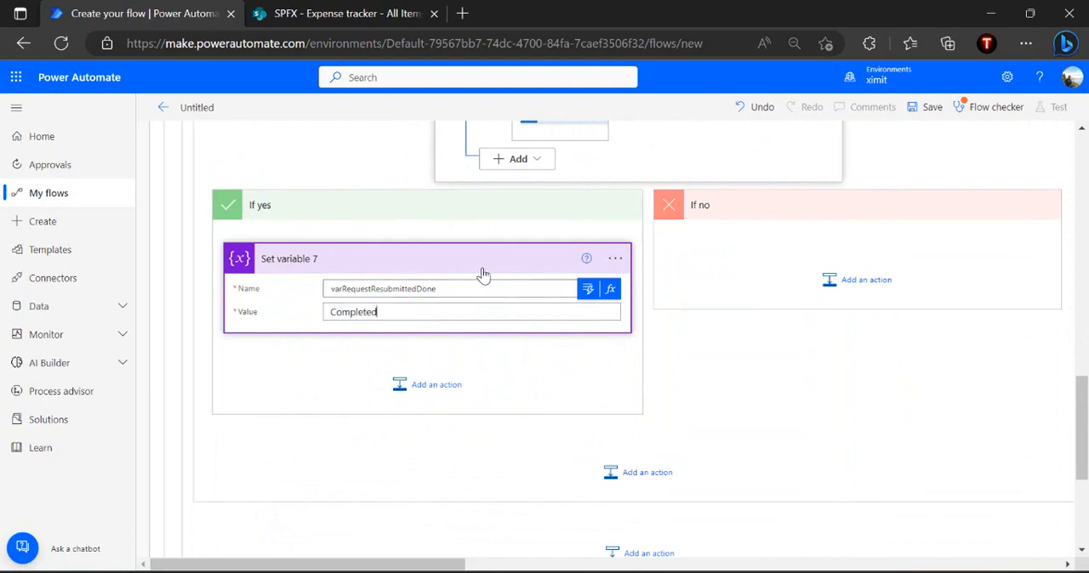
left_click(738, 333)
Enter Completed as the comparison value of the Do until 2 loop's exit condition
scroll(740, 332, "up", 5)
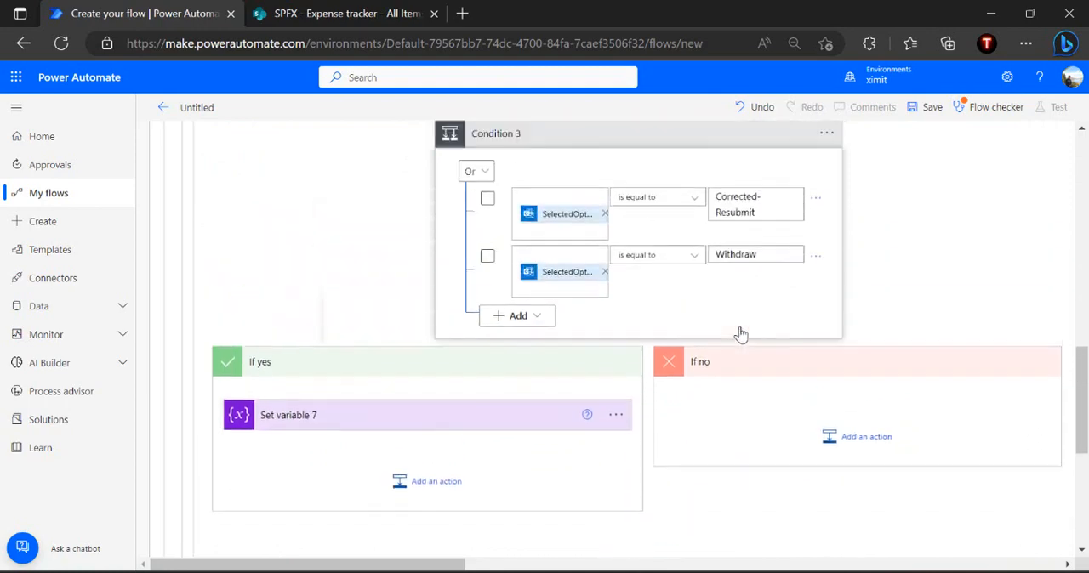
left_click(730, 263)
type("Completed")
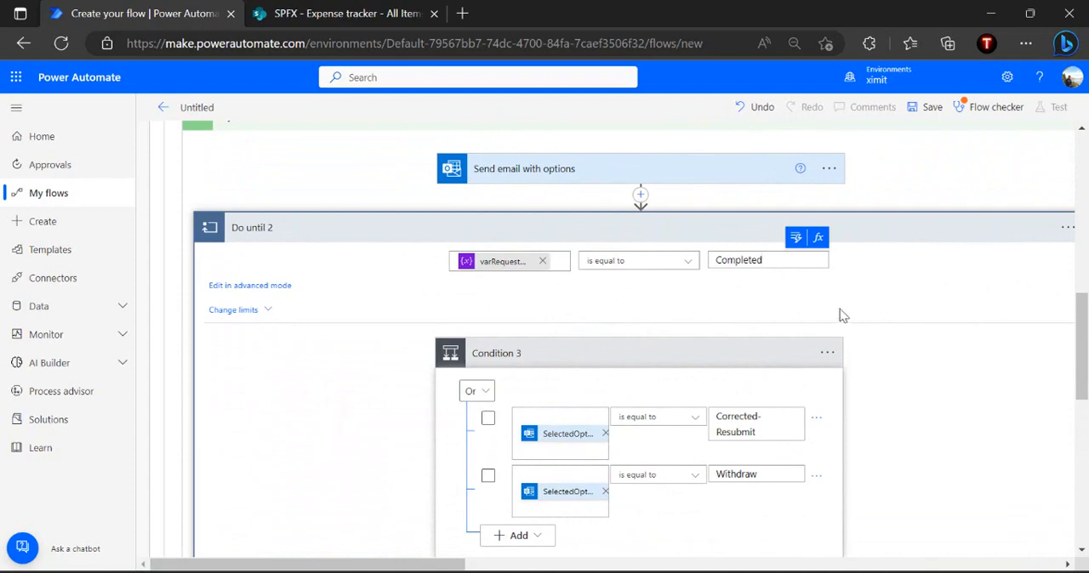
scroll(840, 316, "down", 4)
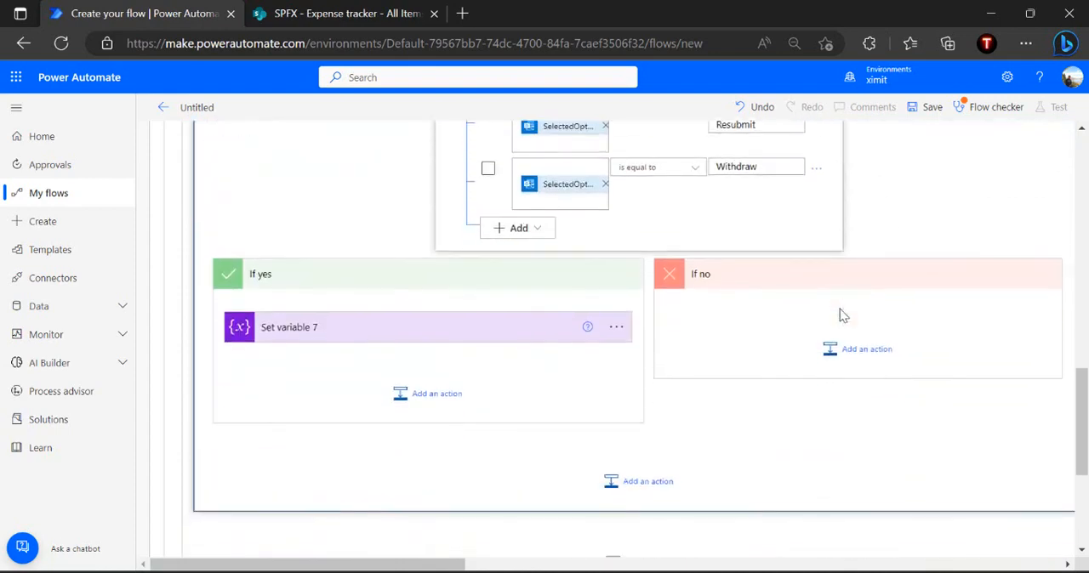
Add a Condition action after the Set variable action in Condition 3's If yes branch
scroll(840, 315, "up", 3)
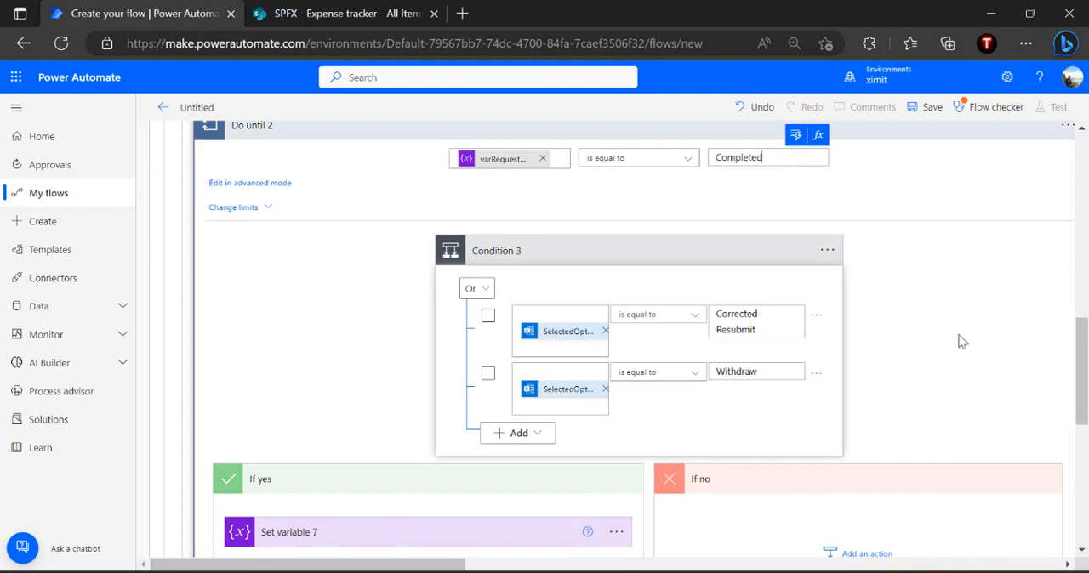
scroll(961, 342, "down", 3)
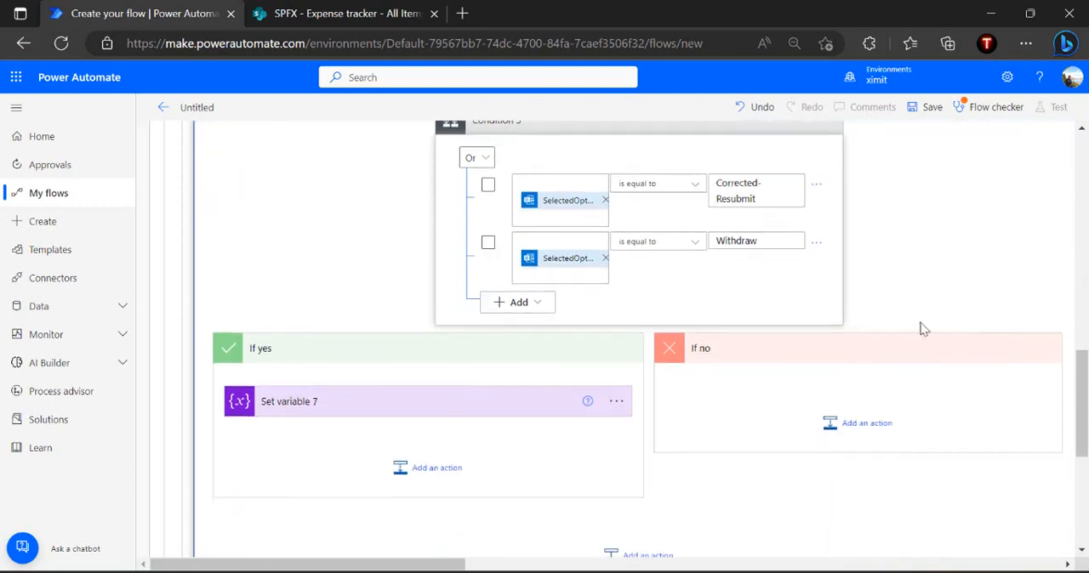
mouse_move(562, 213)
scroll(881, 293, "up", 1)
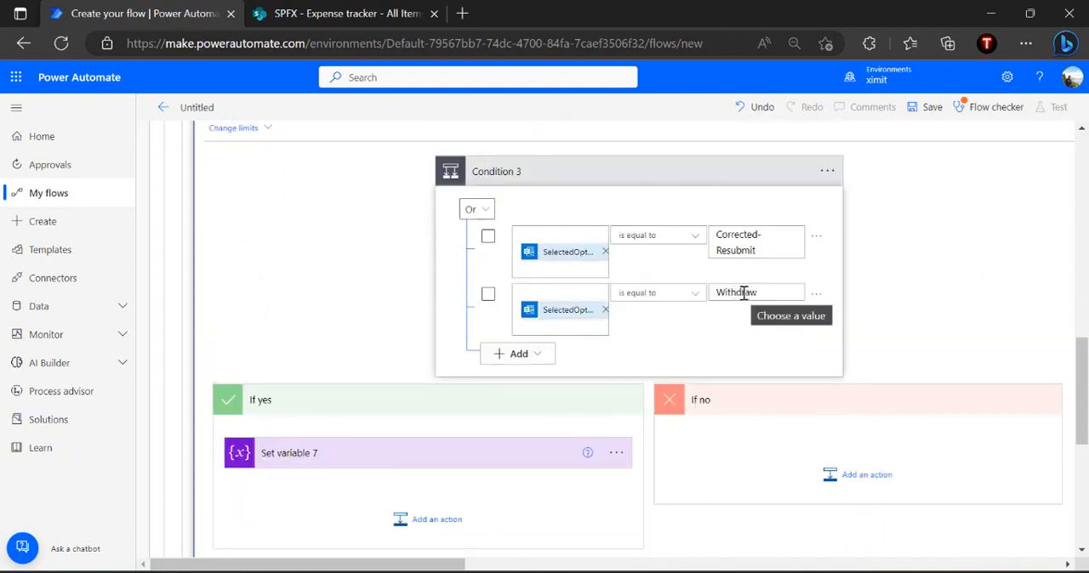
scroll(744, 293, "down", 2)
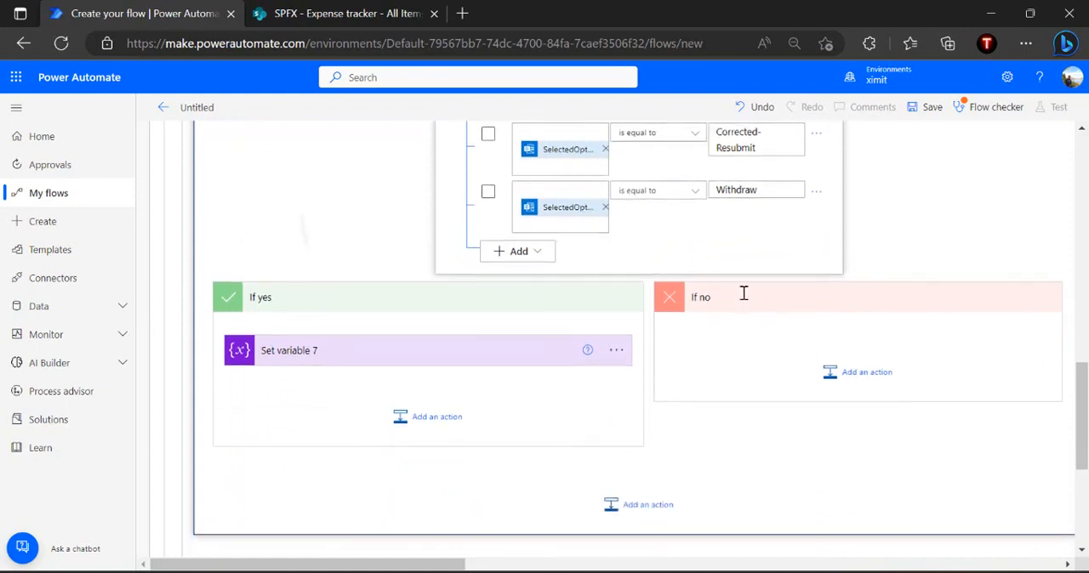
left_click(448, 418)
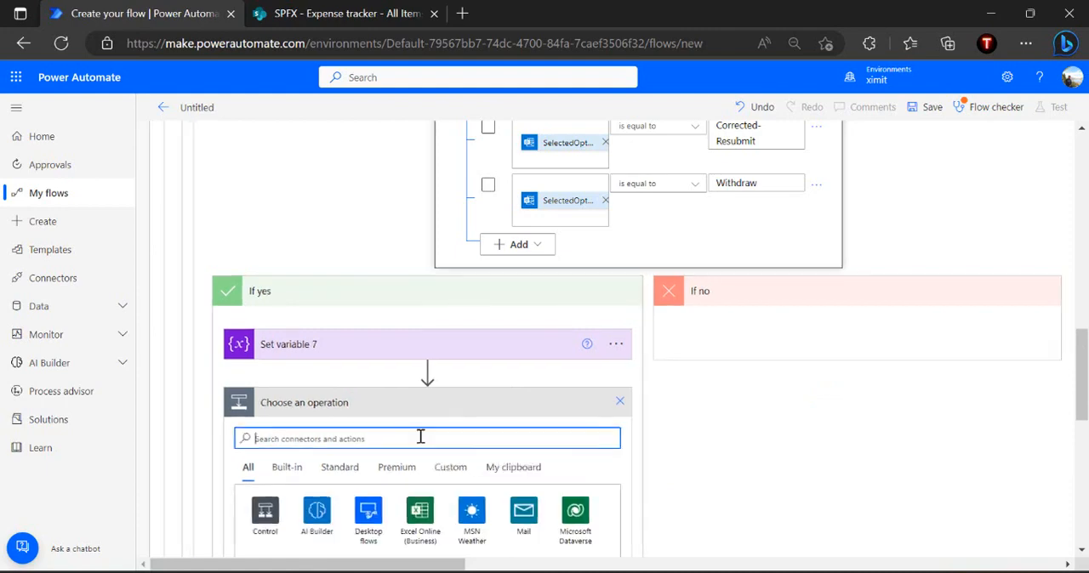
type("condition")
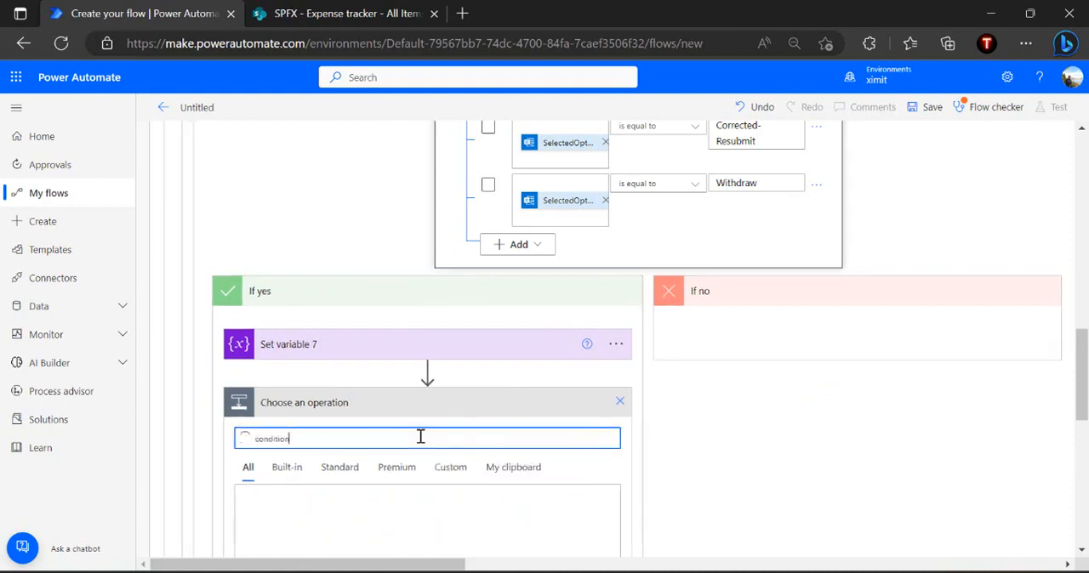
scroll(421, 437, "down", 2)
left_click(281, 523)
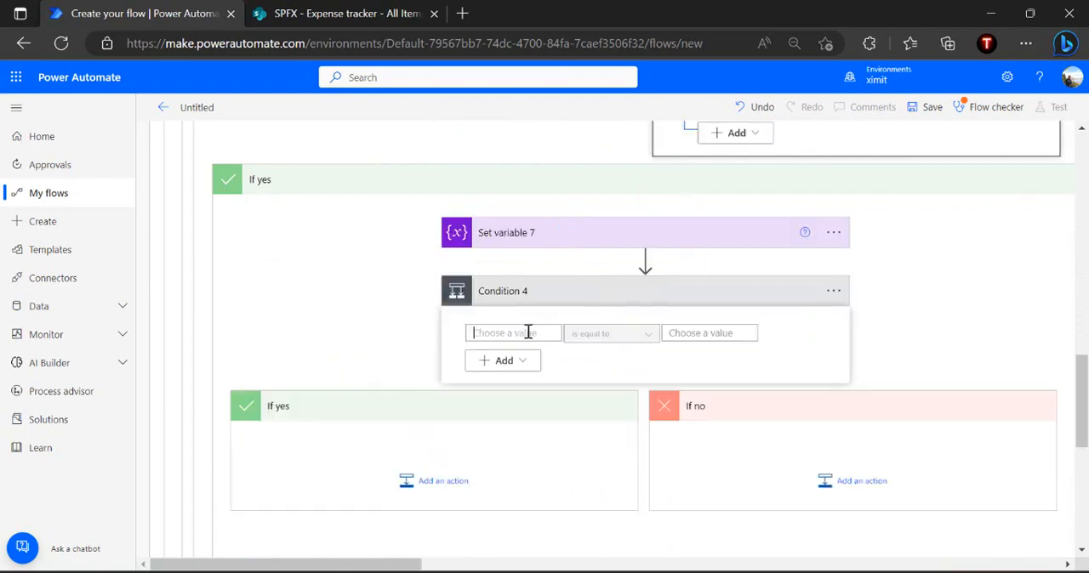
Configure Condition 4 to check that the email's SelectedOption is equal to Corrected-Resubmit, copying the value from Condition 3
left_click(527, 332)
left_click(530, 312)
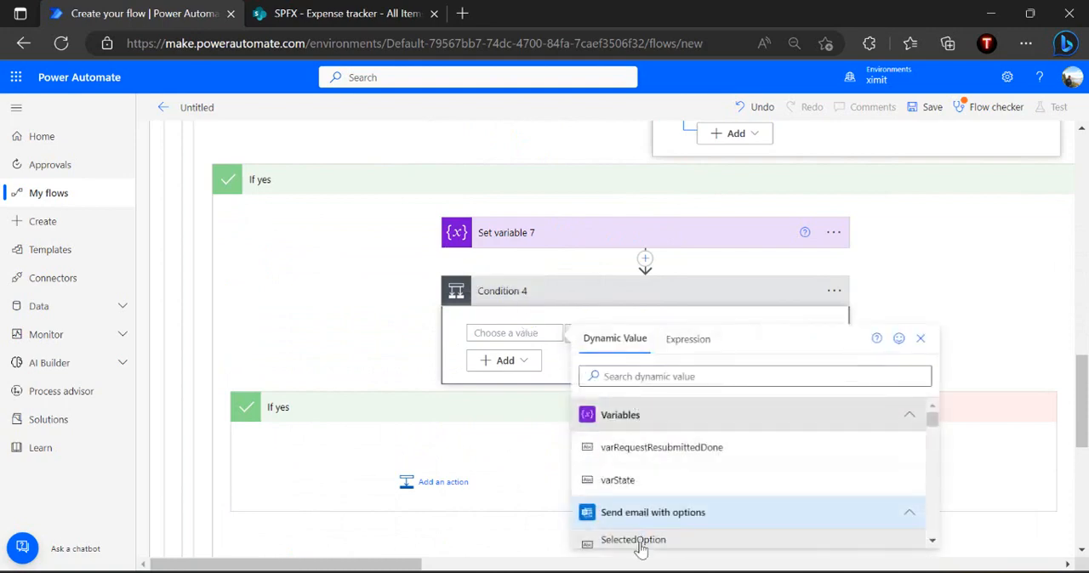
left_click(640, 543)
scroll(711, 336, "up", 3)
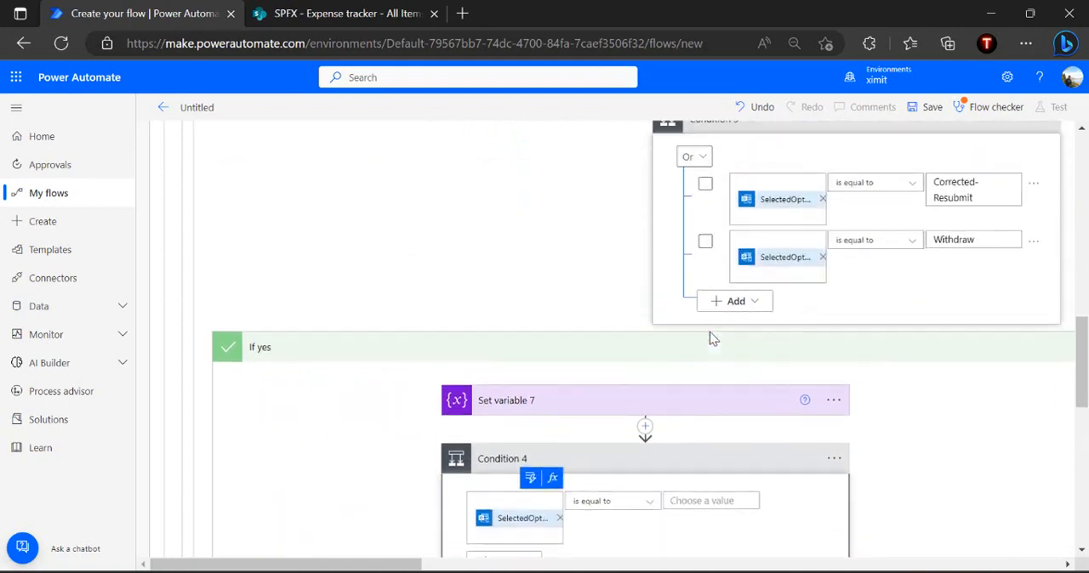
triple_click(985, 228)
key("ctrl+c")
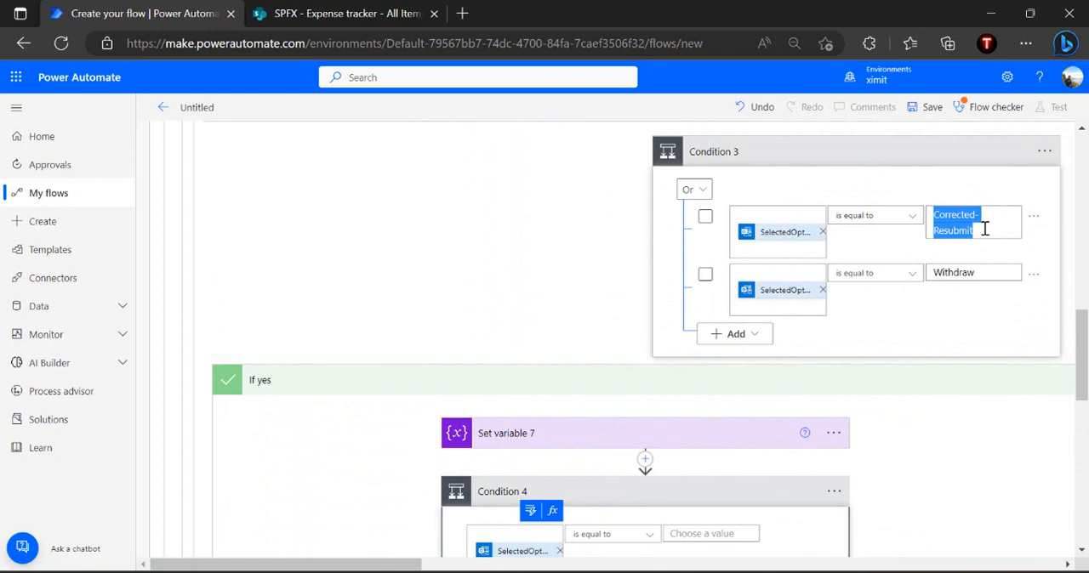
scroll(985, 228, "down", 3)
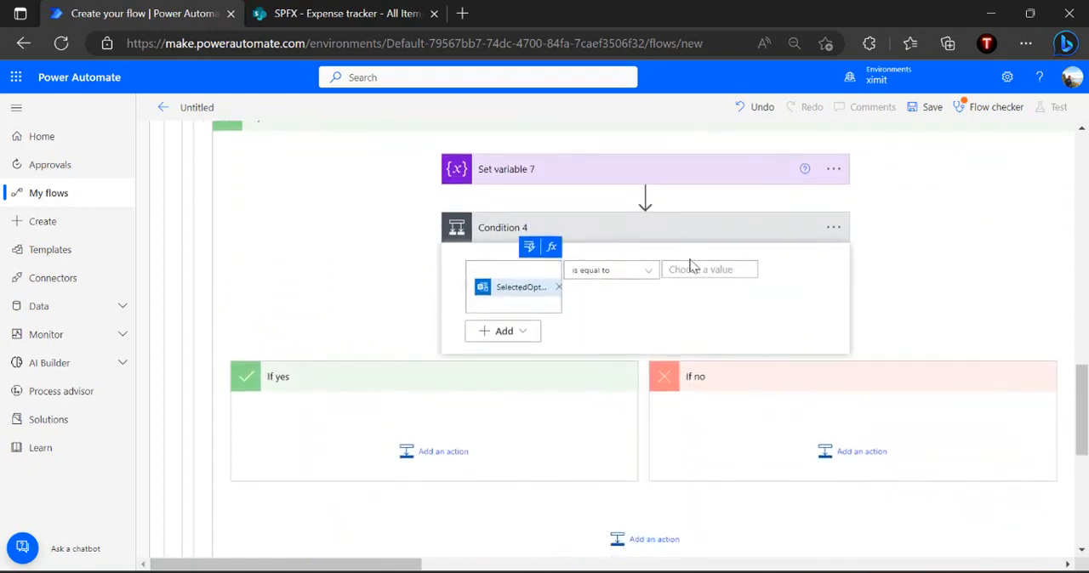
key("ctrl+v")
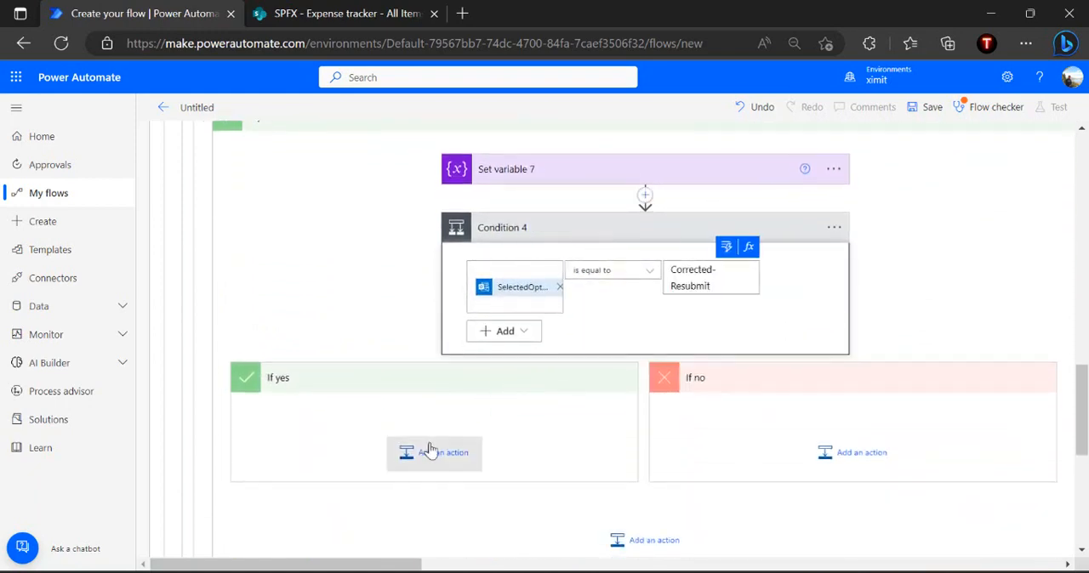
Add a Set variable action to the If yes branch of Condition 4
left_click(472, 447)
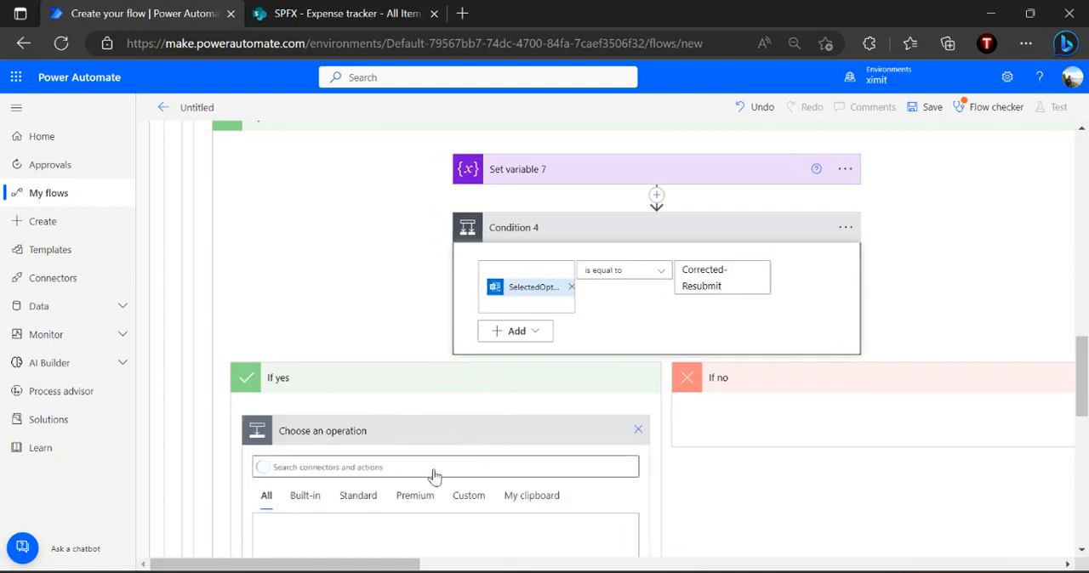
left_click(446, 466)
type("se")
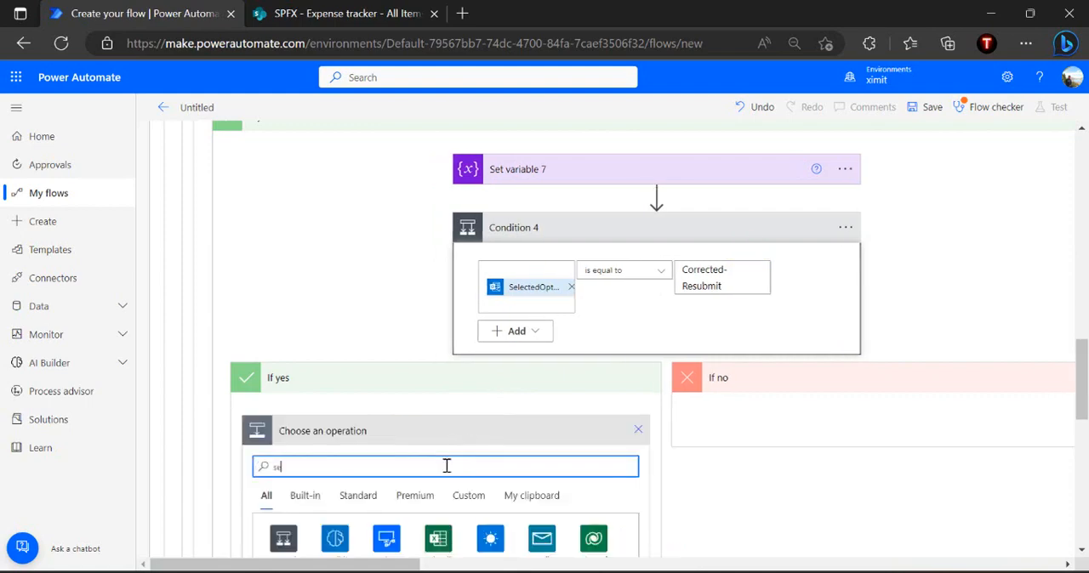
type("t variable")
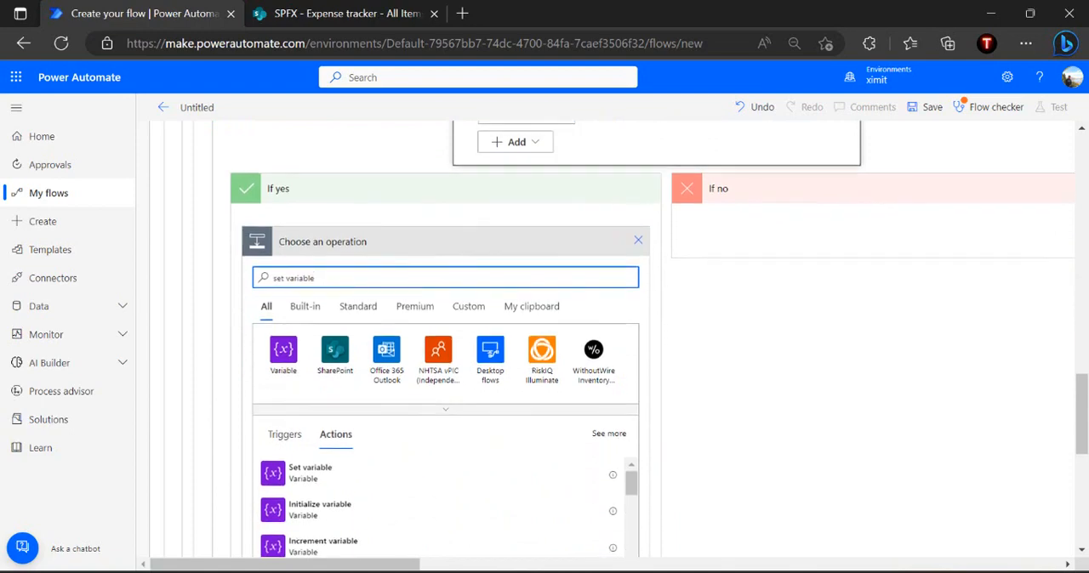
left_click(351, 478)
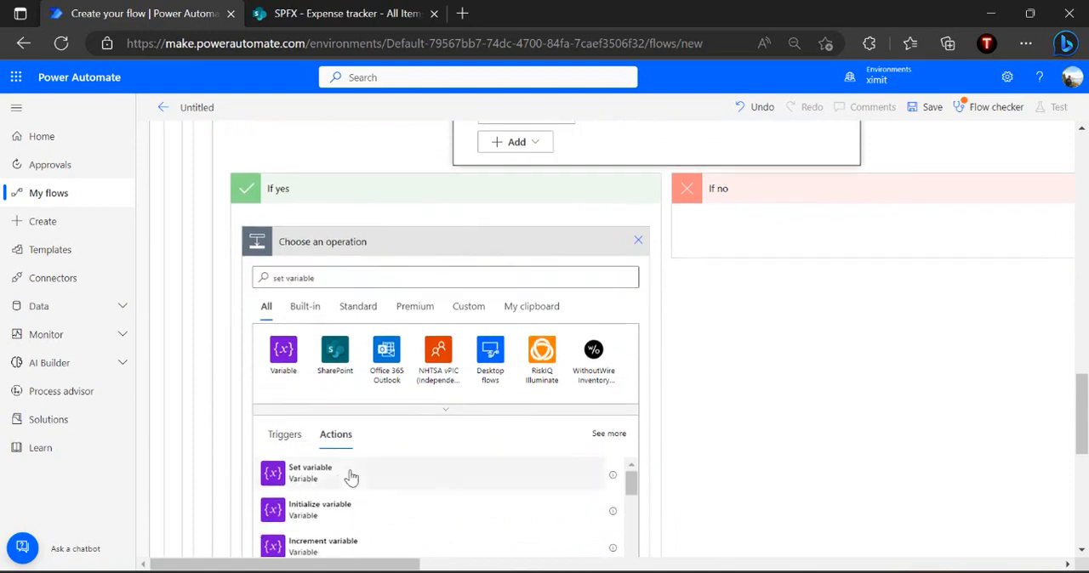
Configure the If yes branch's Set variable action to set varState to Pending With Manager
left_click(523, 272)
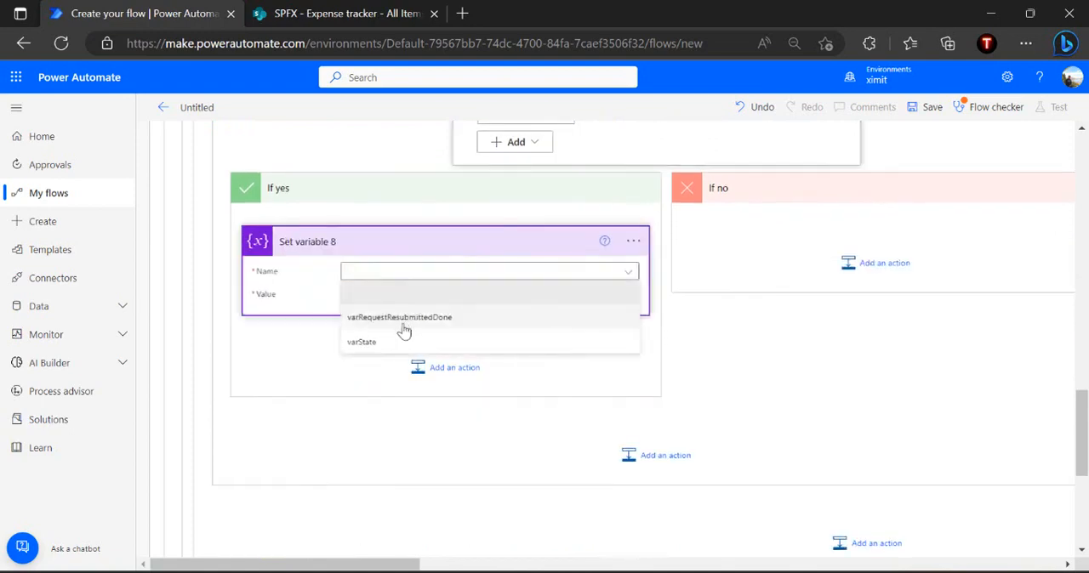
left_click(394, 343)
left_click(451, 299)
type("P")
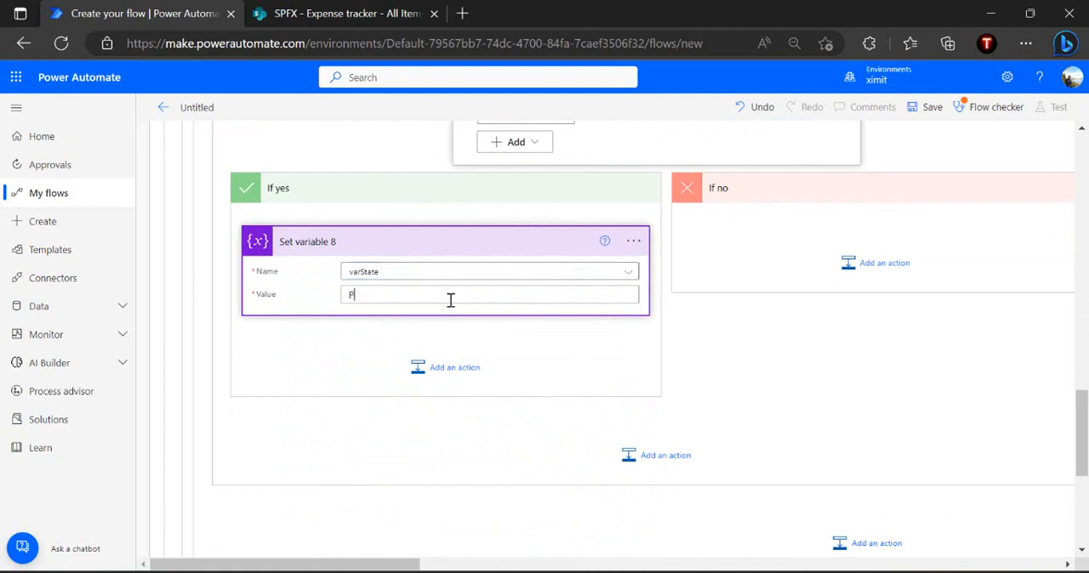
type("ending With Manage")
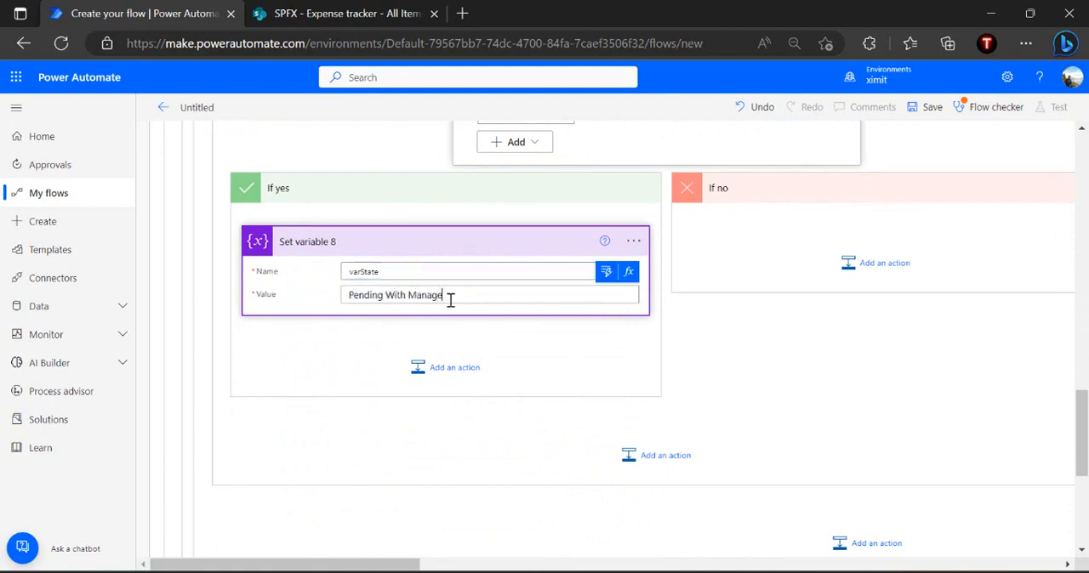
Add a Set variable action to the If no branch of Condition 4
left_click(869, 265)
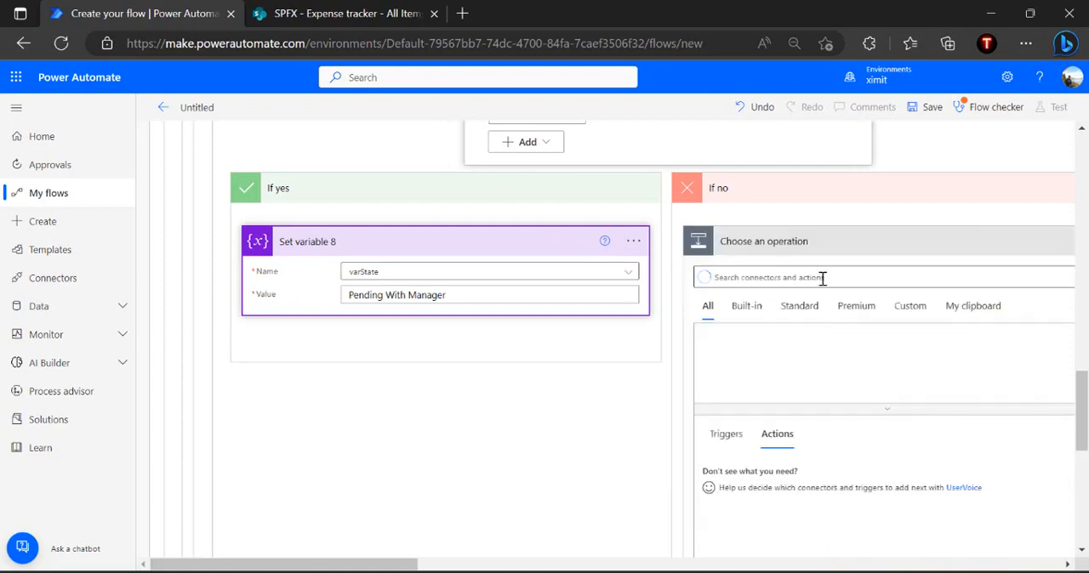
left_click(822, 278)
type("set variabl")
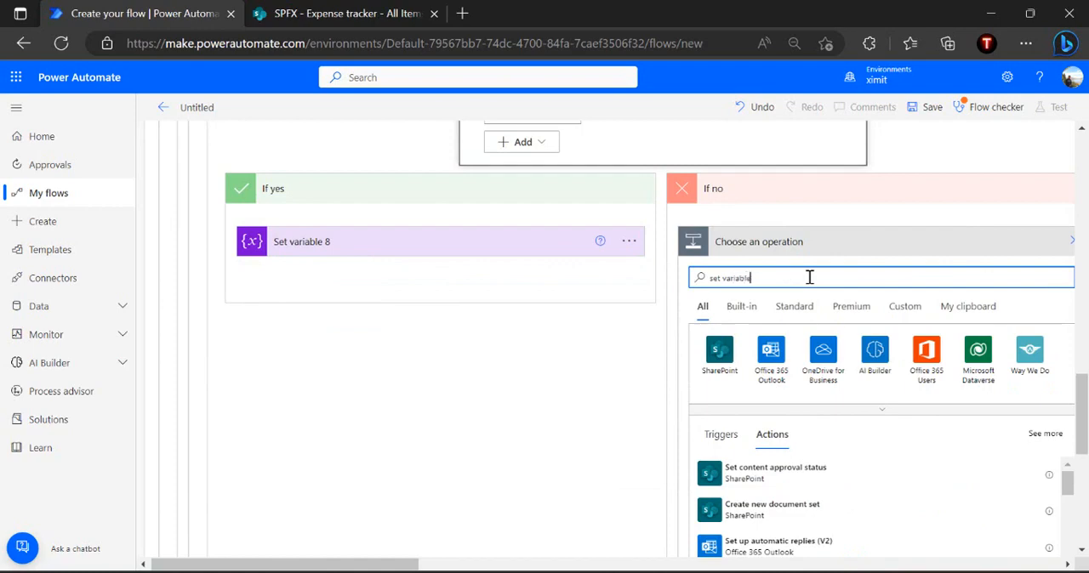
type("e")
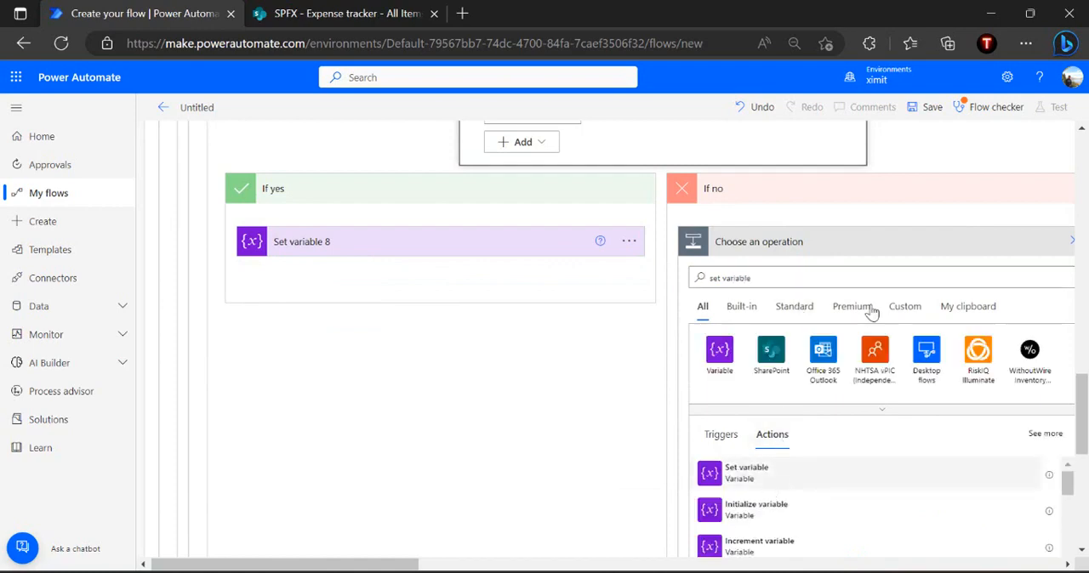
Configure the If no branch's Set variable action to set varState to Completed
left_click(855, 279)
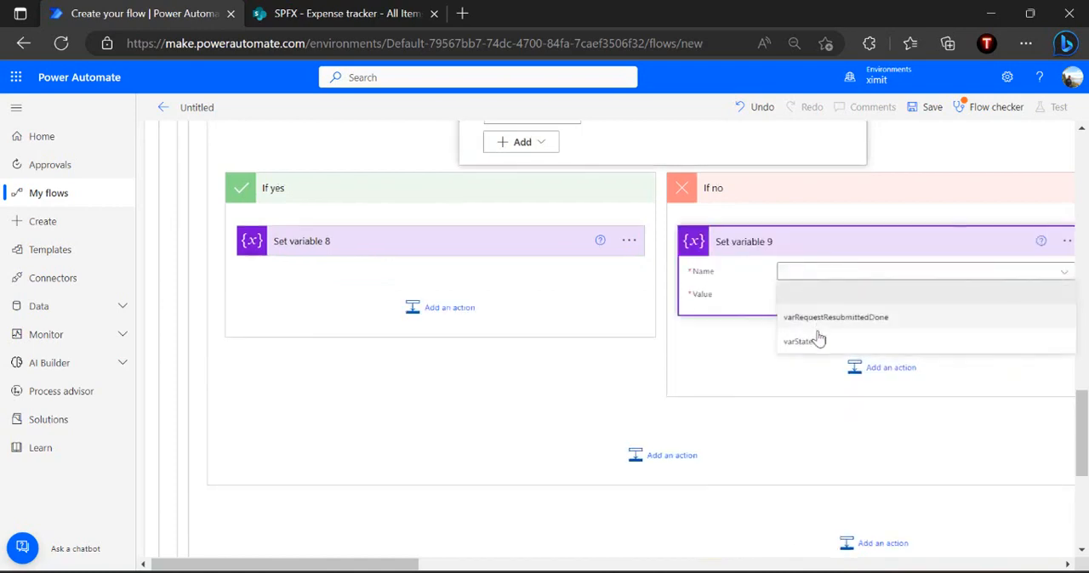
left_click(819, 339)
left_click(861, 301)
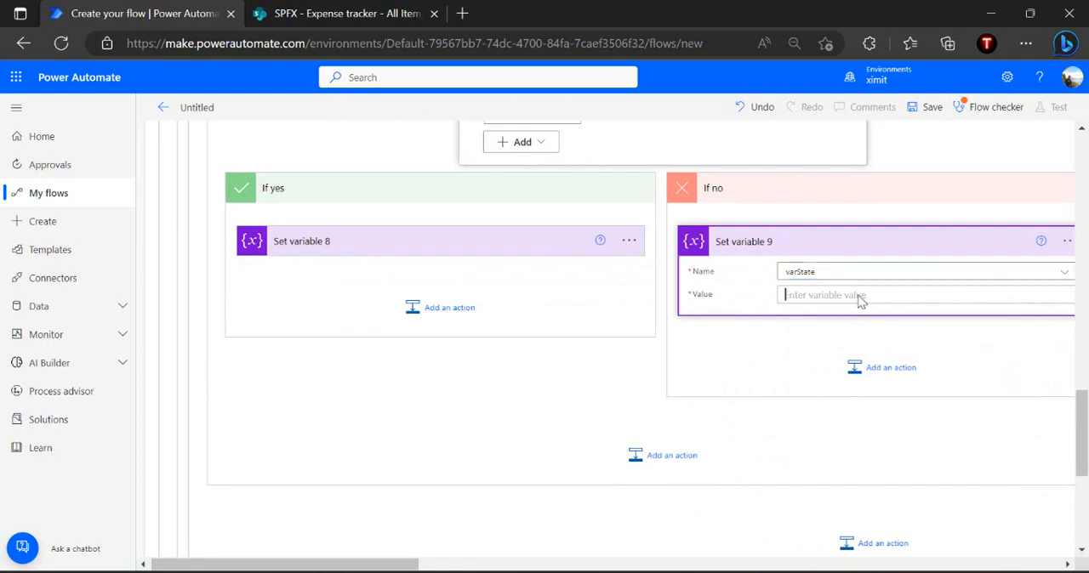
type("Completed")
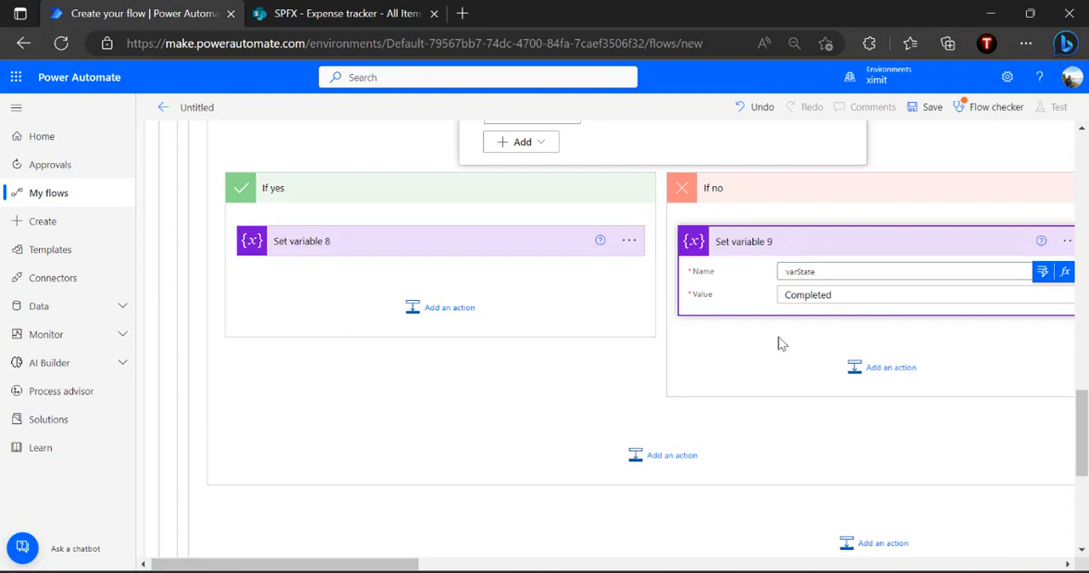
left_click(782, 344)
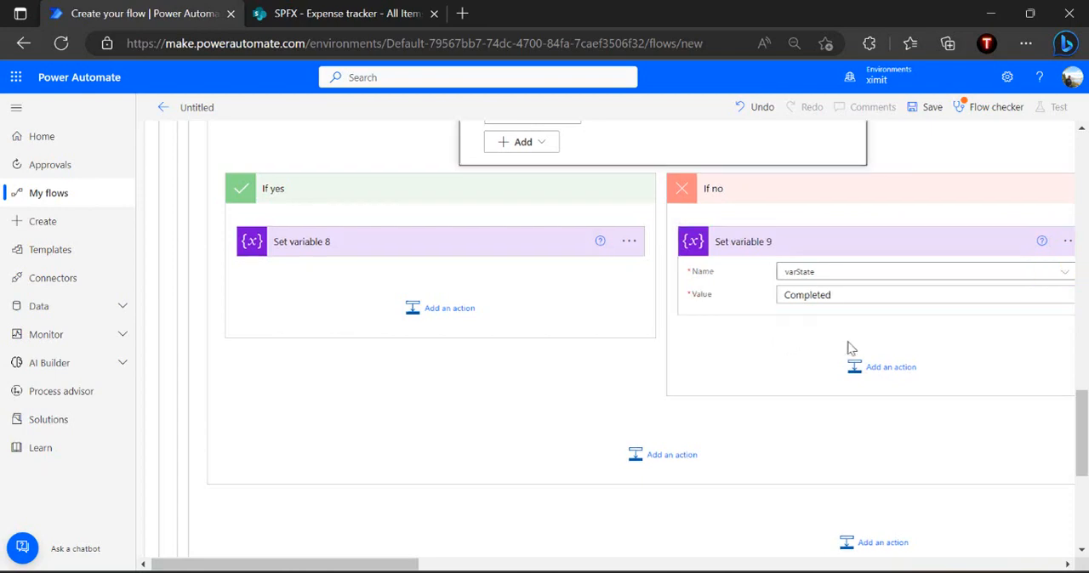
Add a SharePoint Update item action after the Set variable action in Condition 4's If no branch
left_click(870, 370)
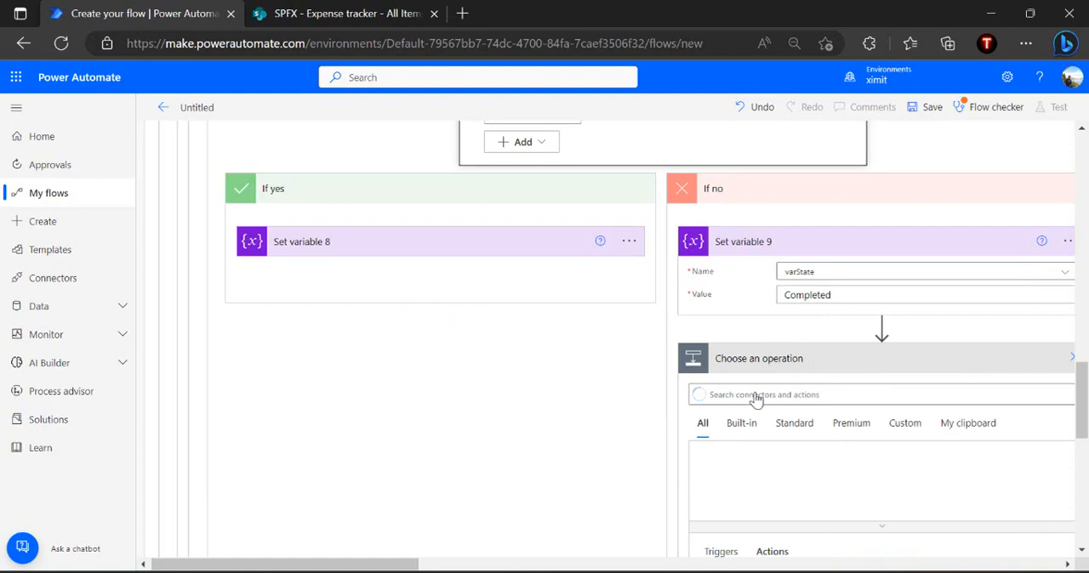
type("update item")
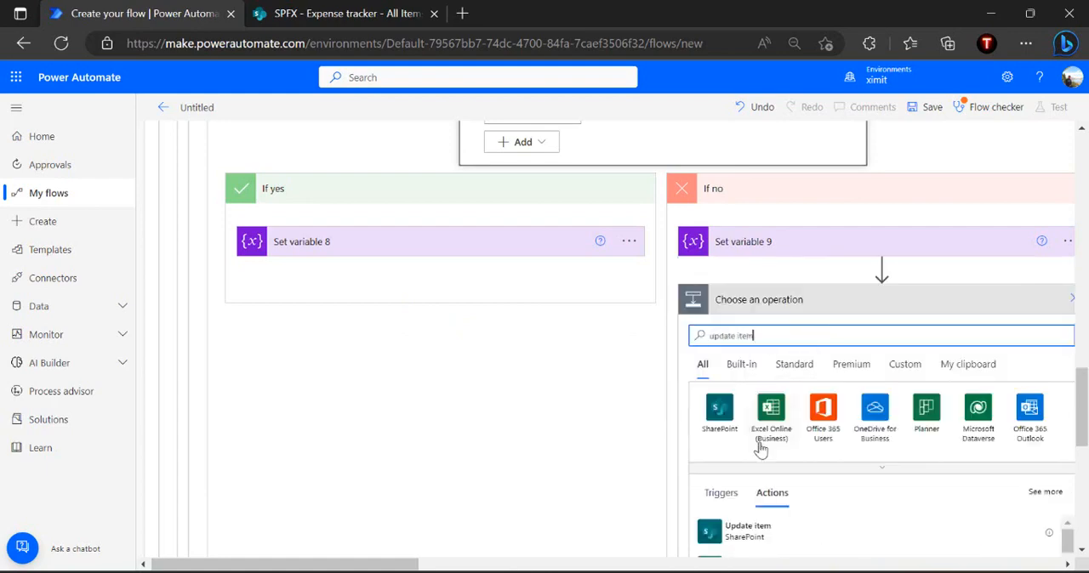
left_click(754, 543)
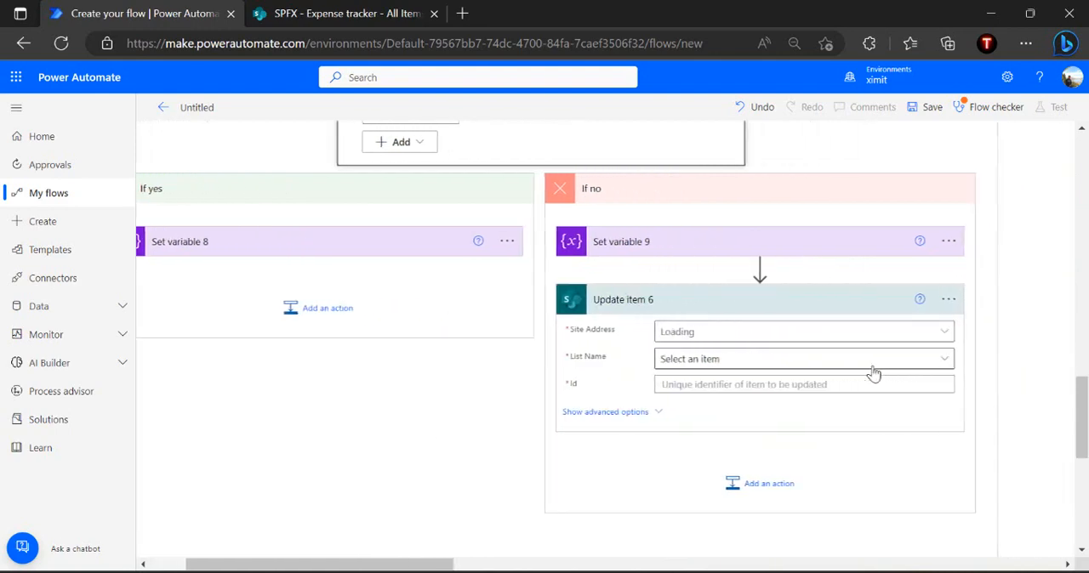
Point the new Update item action to the SPFX site and its Expense tracker list
left_click(925, 334)
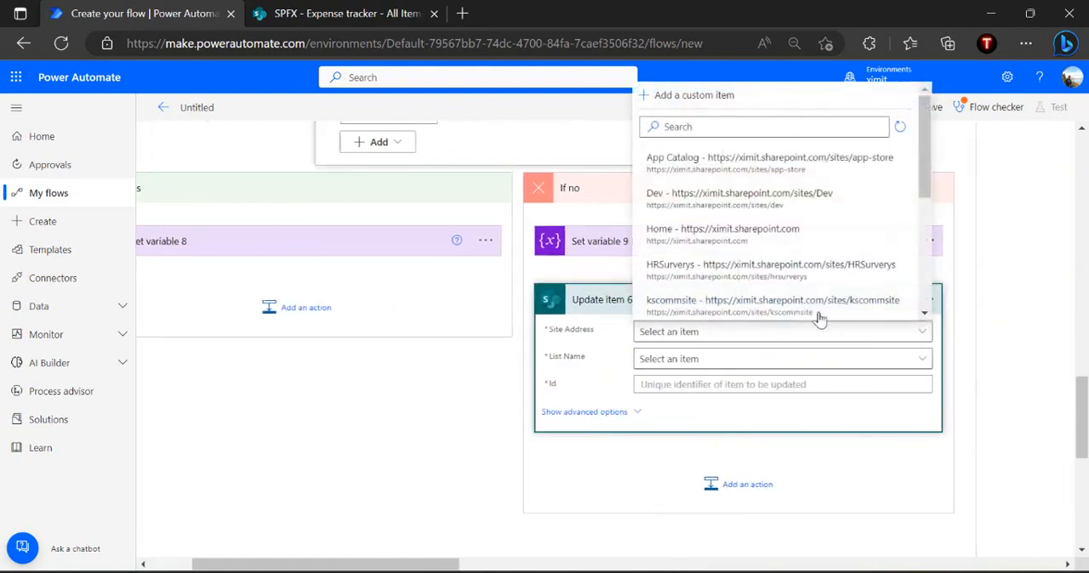
left_click(745, 126)
type("spfx")
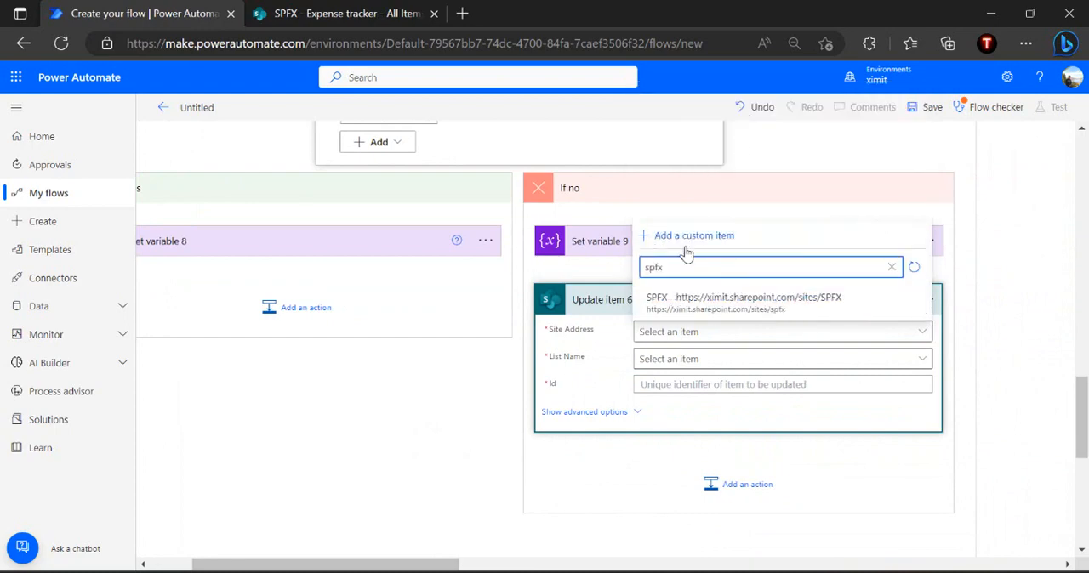
left_click(689, 304)
left_click(701, 359)
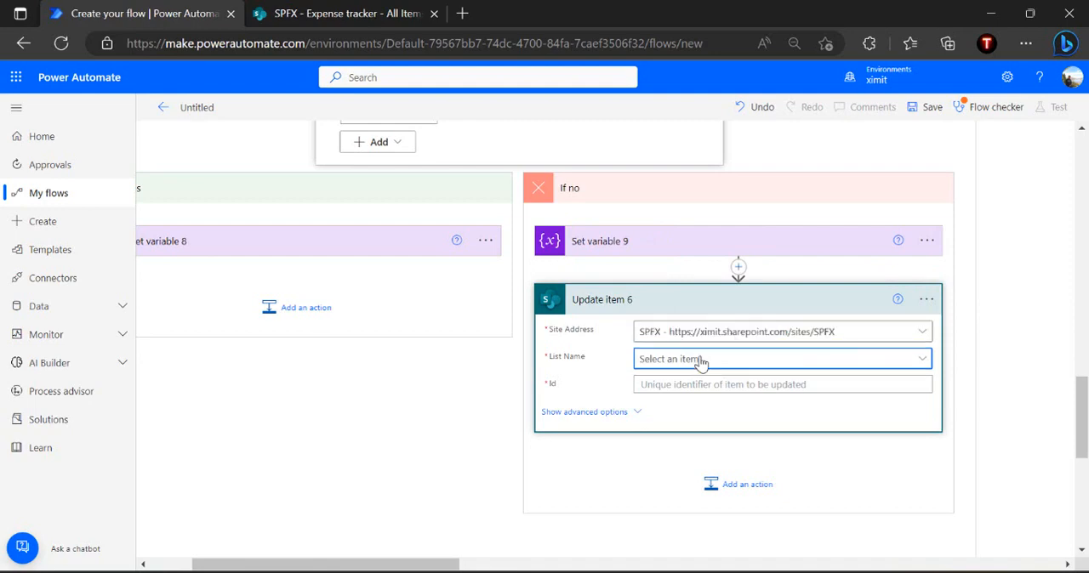
left_click(678, 415)
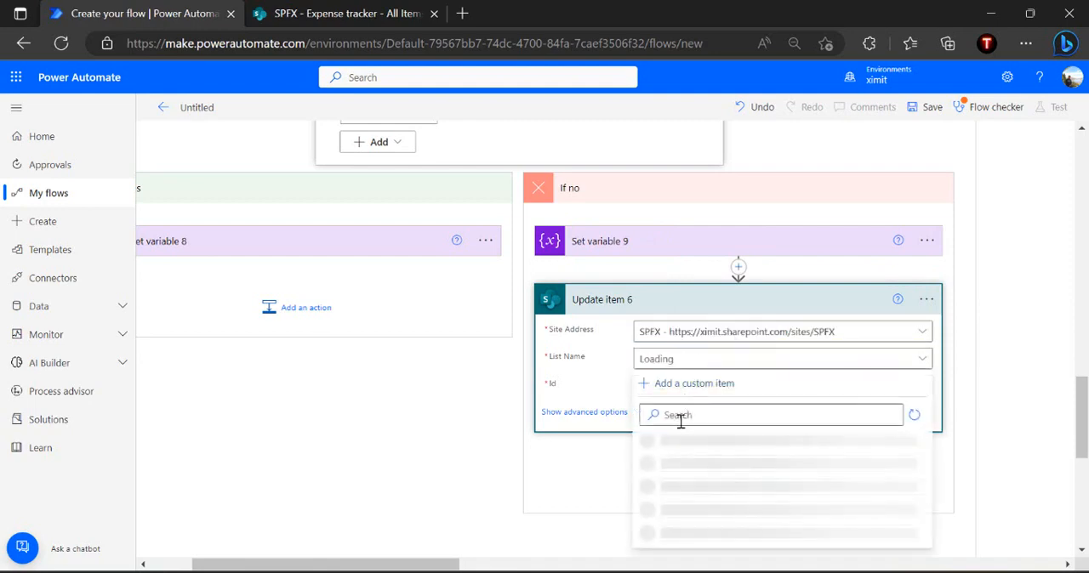
type("expense")
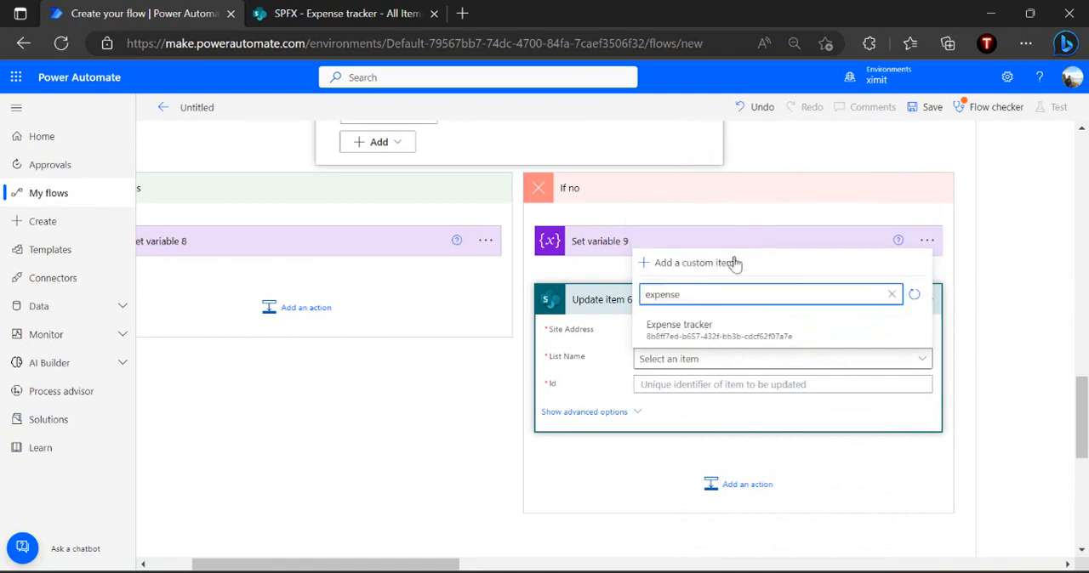
left_click(699, 317)
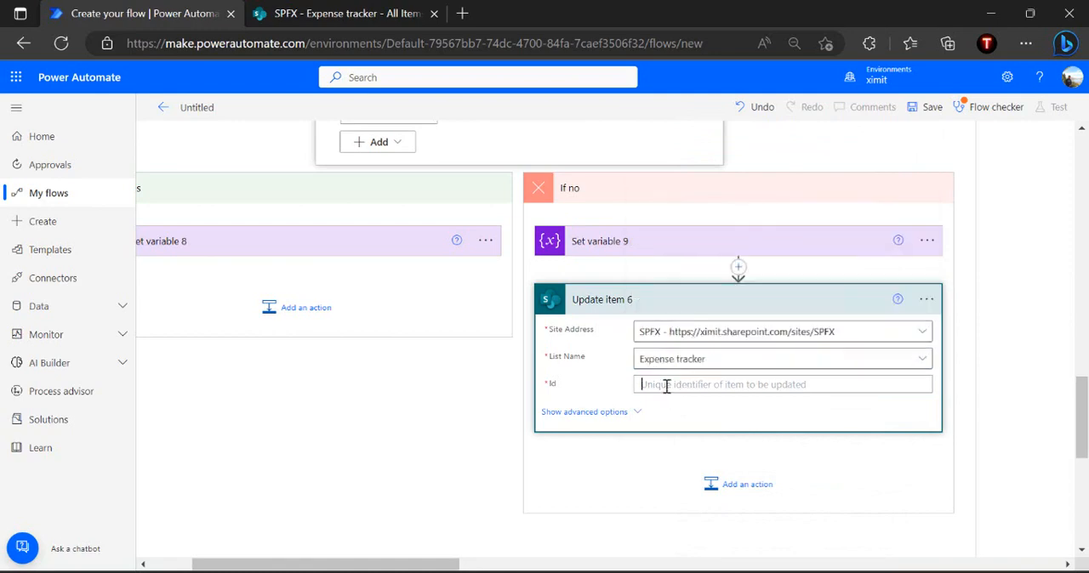
Fill the If no branch's Update item action with the item's ID and Title, and set ApprovalStatus Value to Rejected
left_click(706, 514)
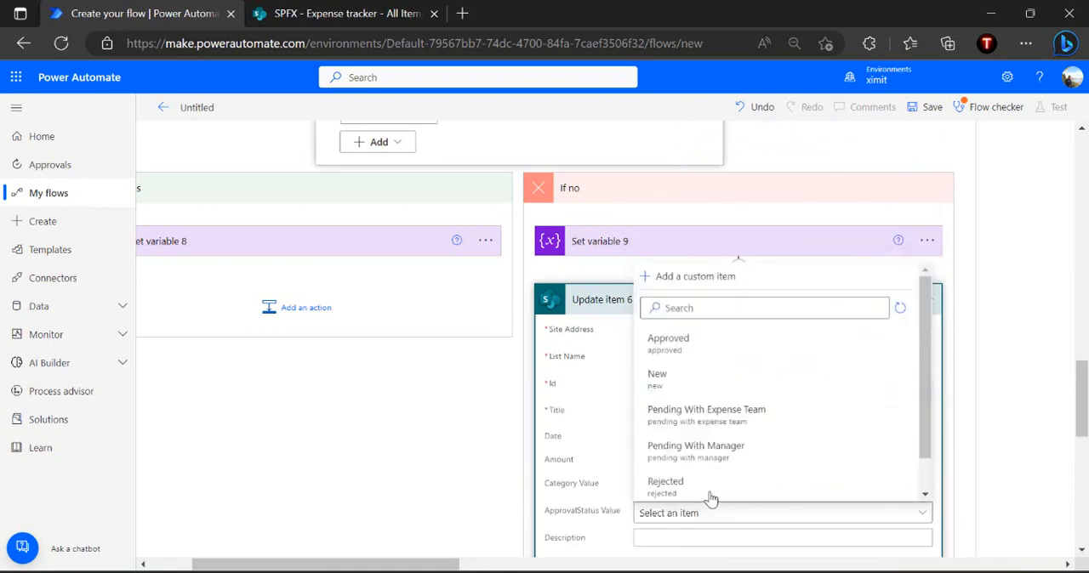
left_click(539, 478)
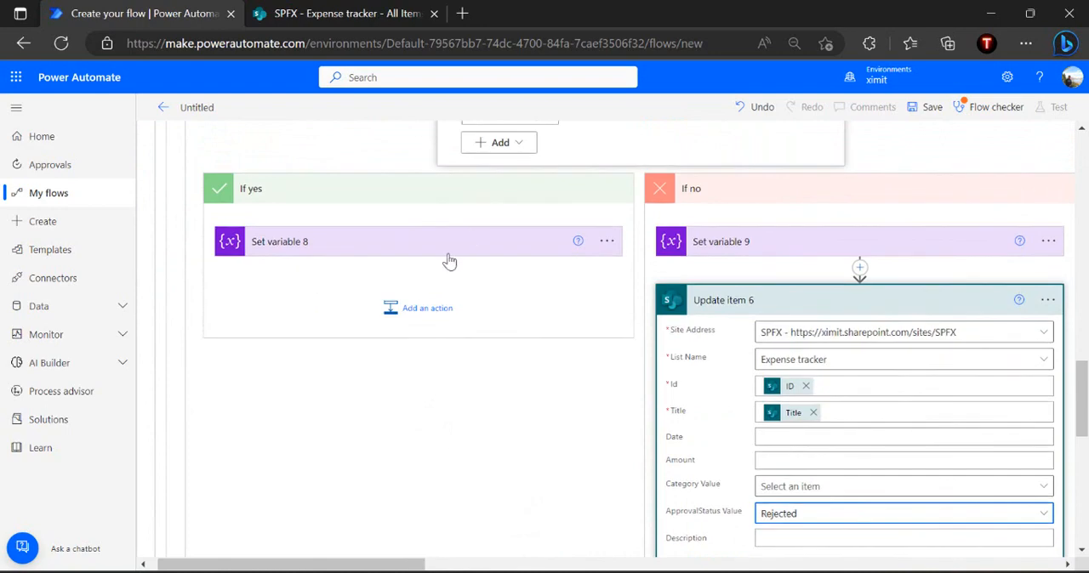
Add an Update item action for the Expense tracker list to the If yes branch with ID, Title and ApprovalStatus Value Pending With Manager
scroll(469, 244, "up", 1)
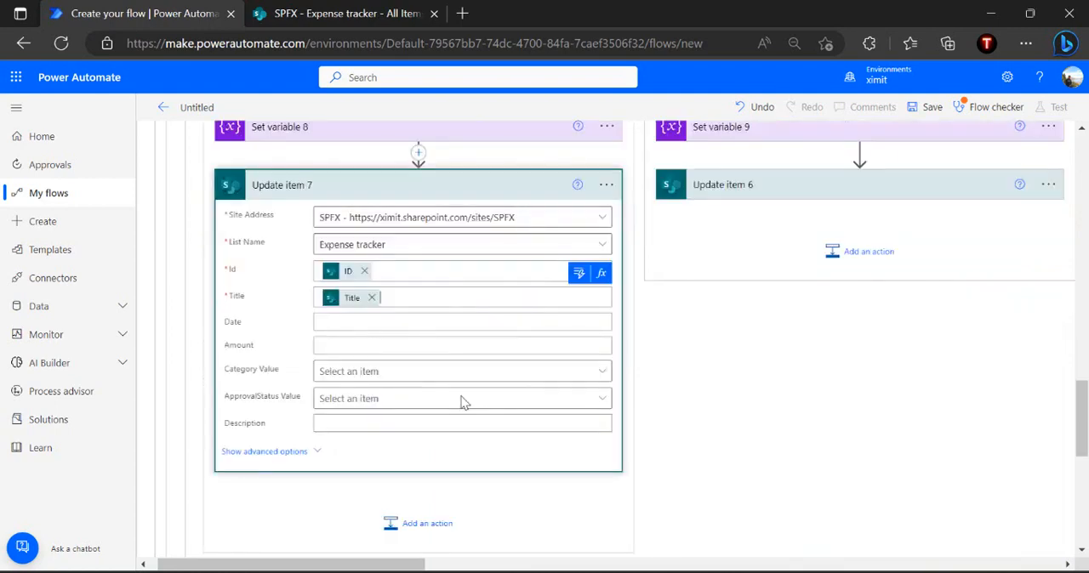
left_click(460, 399)
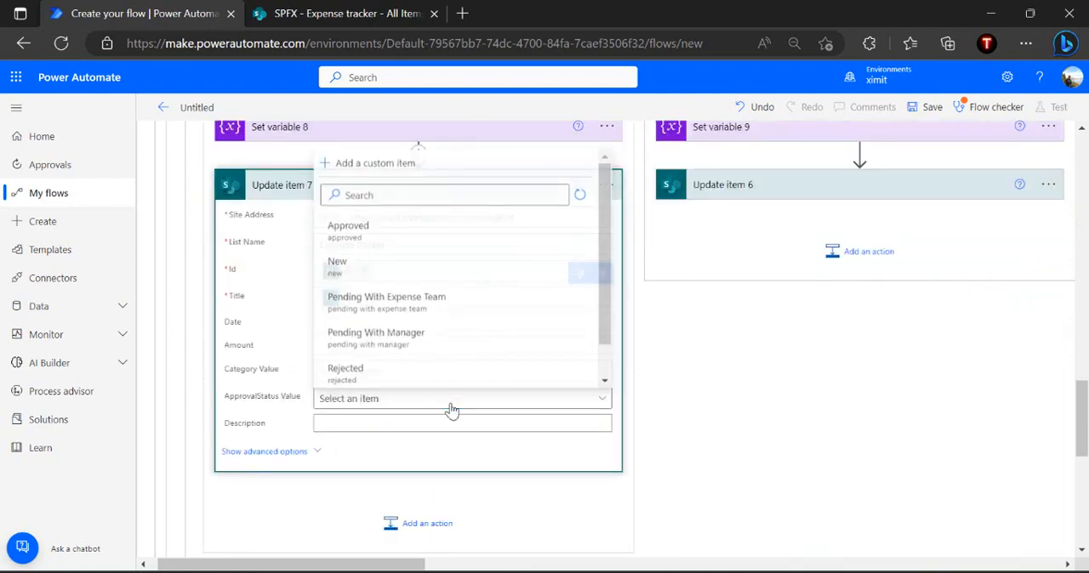
left_click(410, 342)
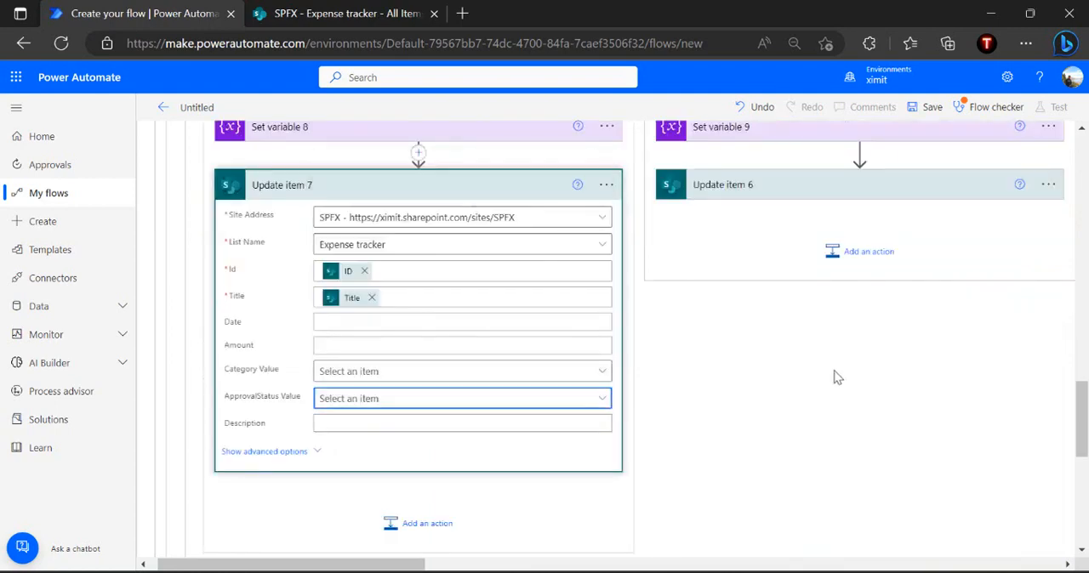
Collapse Condition 3 and Condition 2 within the State - Expense Submitted case
scroll(836, 378, "up", 3)
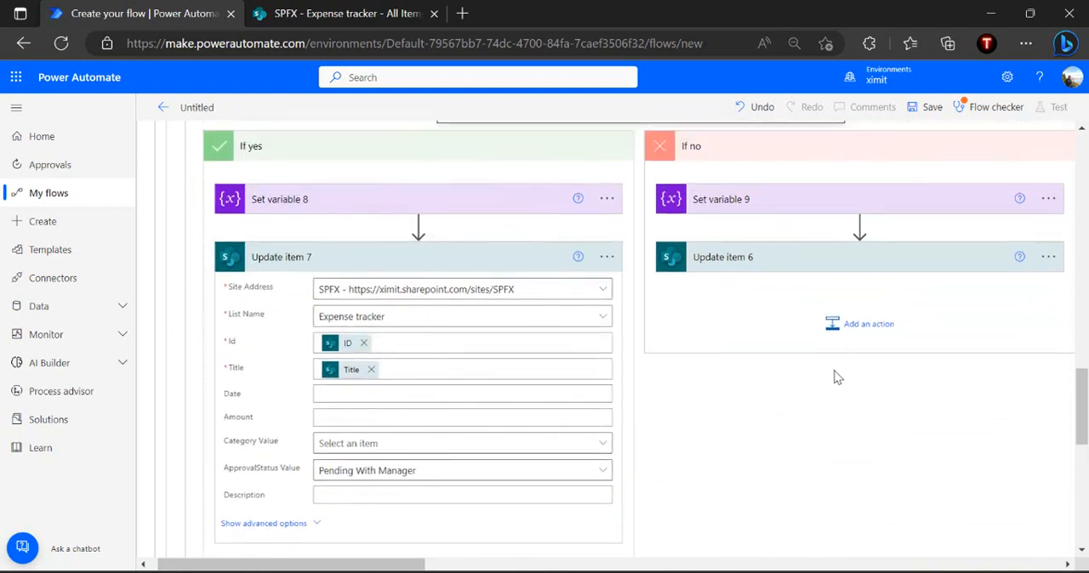
scroll(836, 377, "up", 3)
scroll(877, 257, "up", 6)
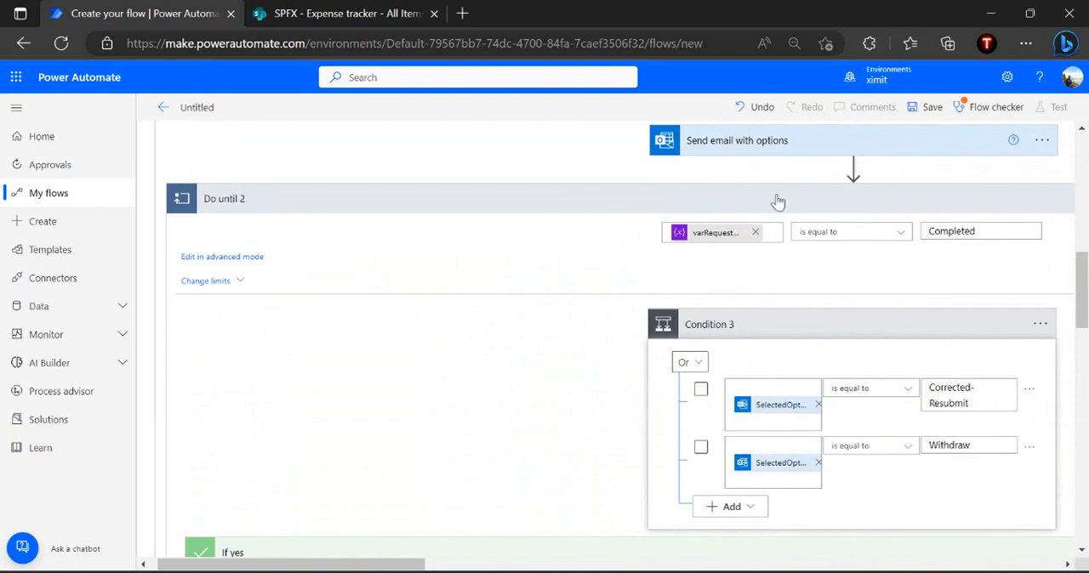
left_click(791, 337)
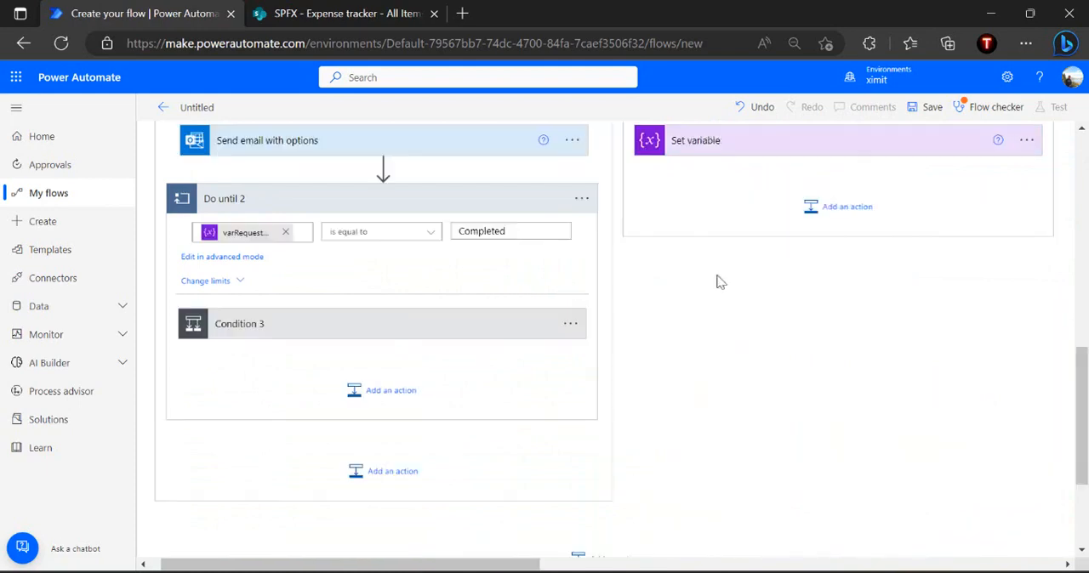
scroll(717, 283, "up", 6)
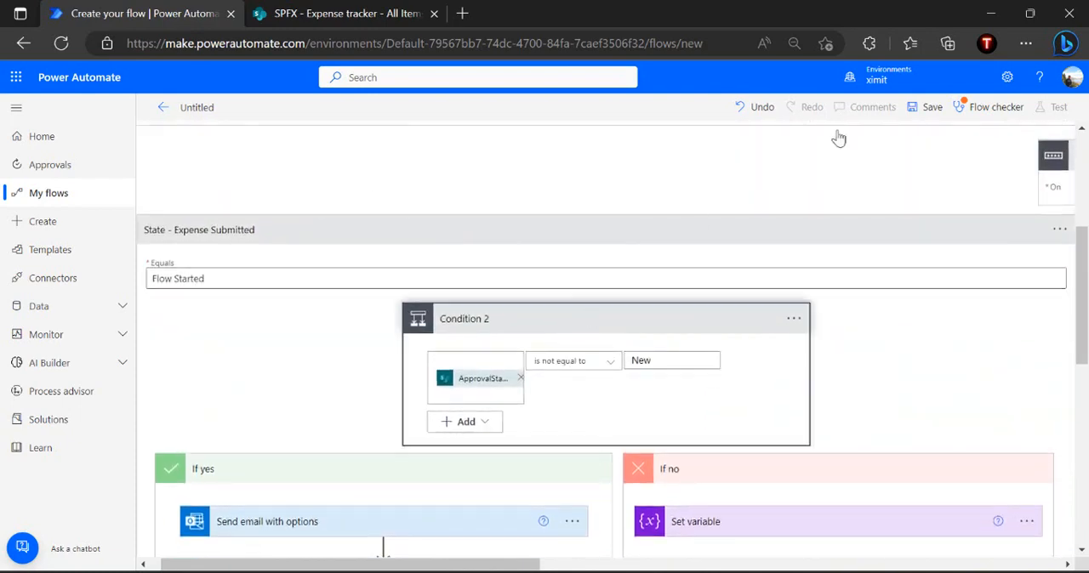
Name the flow State Machine Expense Approval
left_click(207, 107)
type("State")
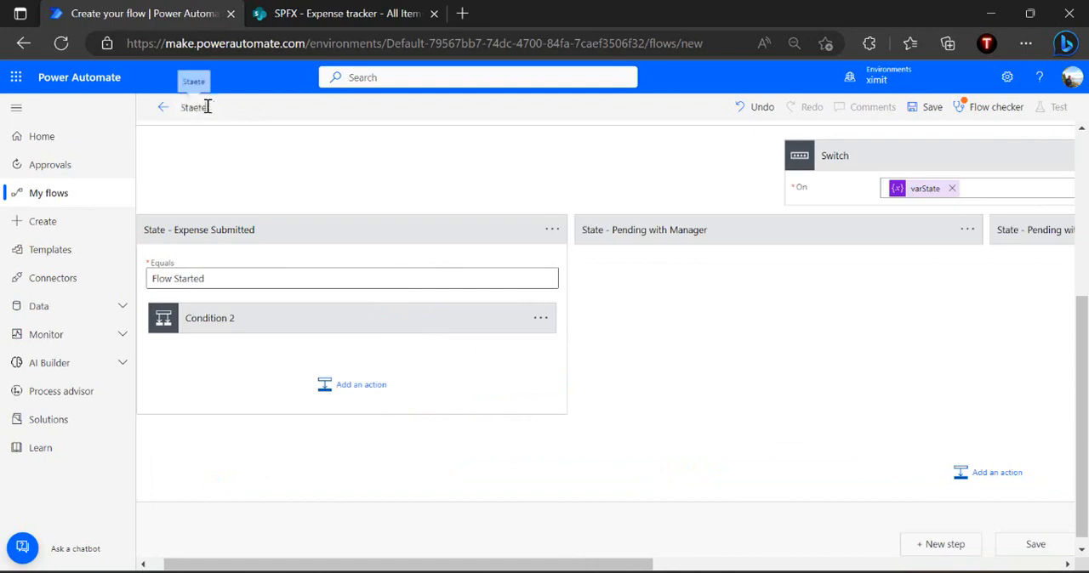
type(" Machine Expnes")
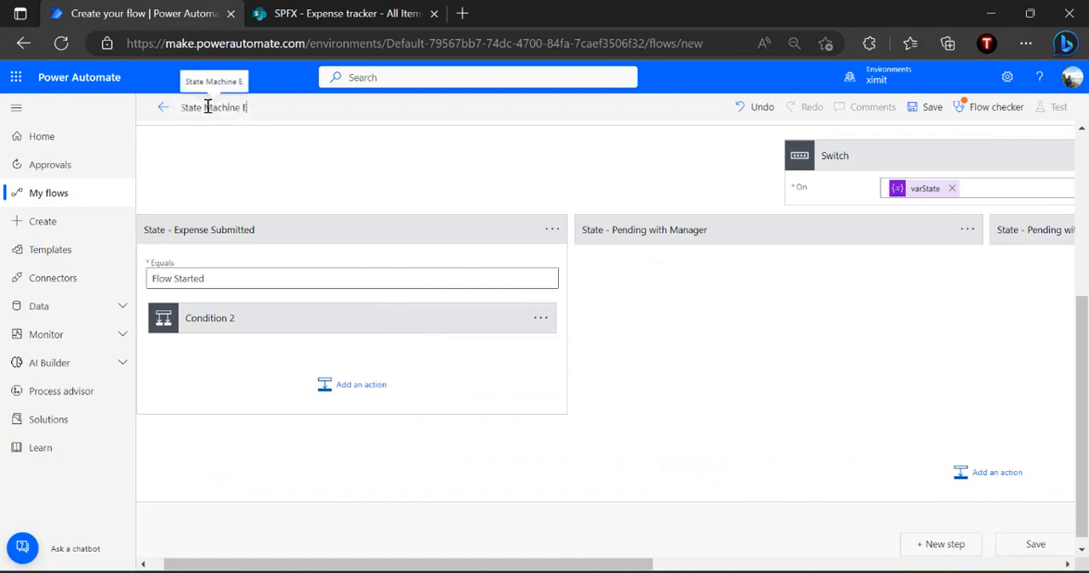
key("BackSpace")
key("BackSpace")
key("BackSpace")
type("en")
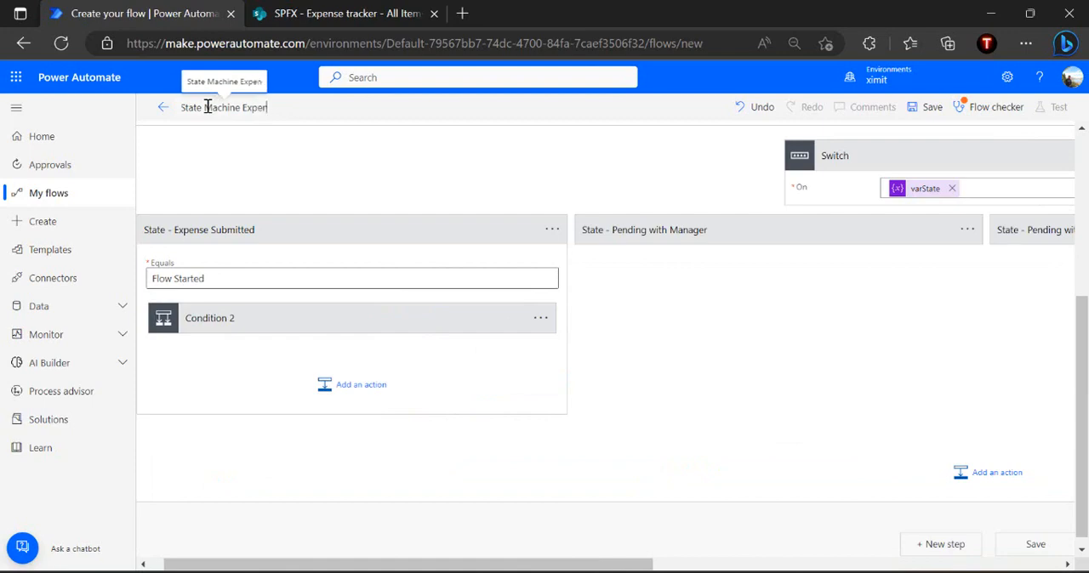
type("se Aprroval")
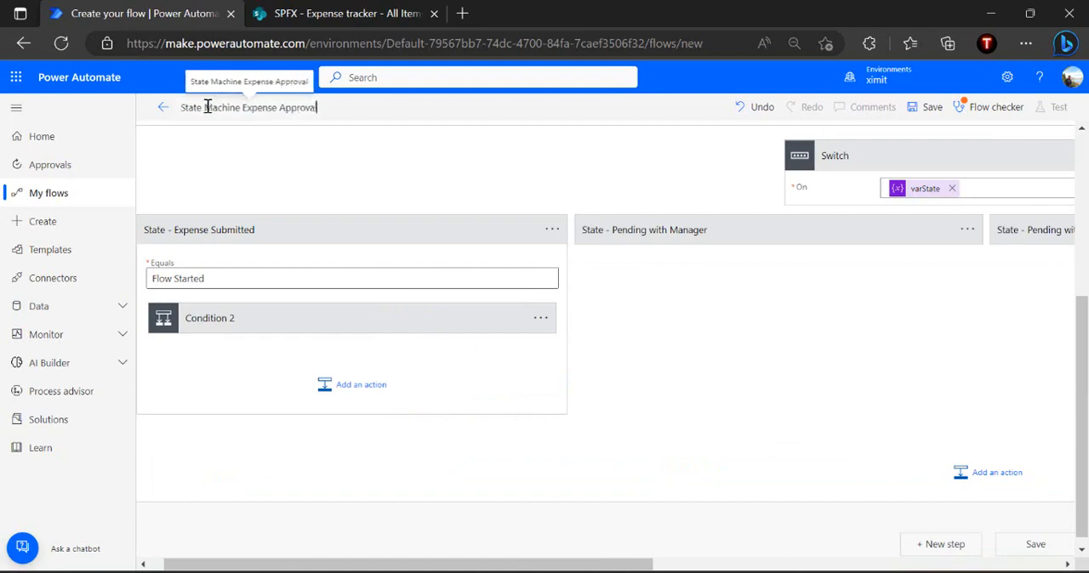
Try to save the flow and review the errors and warnings in the flow checker
left_click(927, 107)
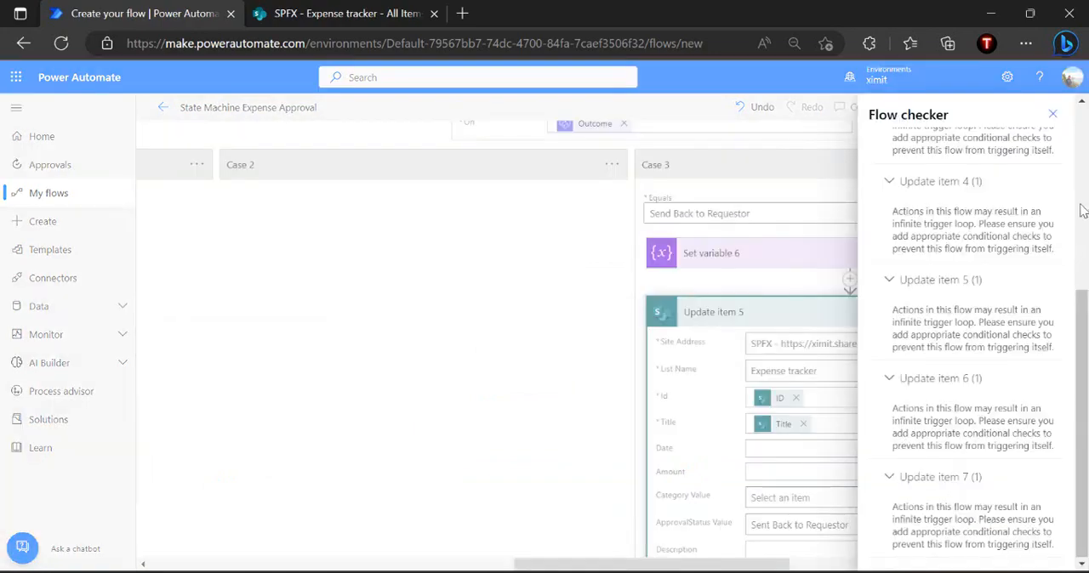
scroll(1082, 211, "up", 1)
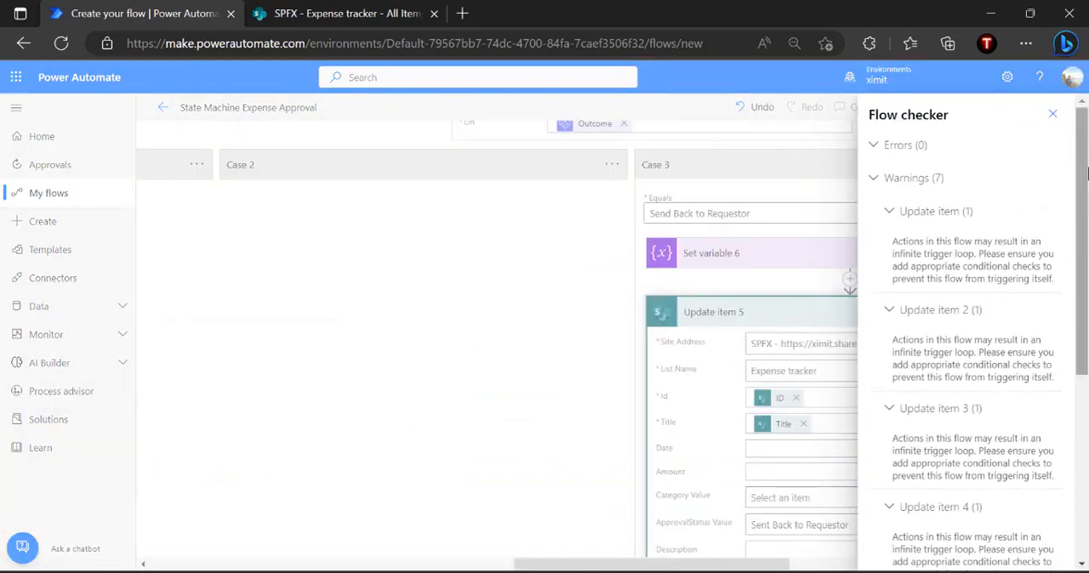
left_click(1052, 114)
scroll(744, 312, "up", 15)
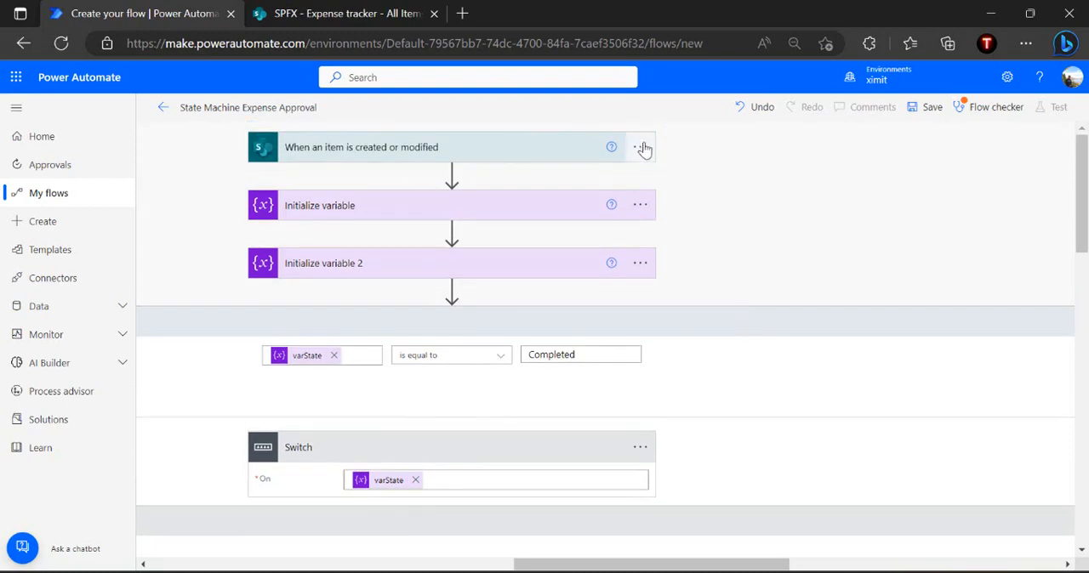
left_click(645, 149)
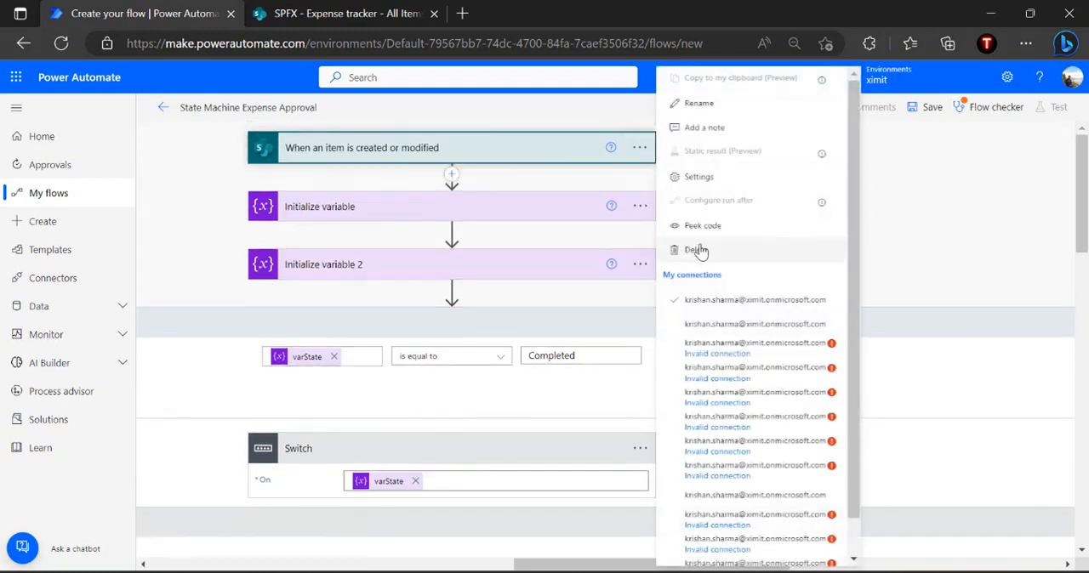
left_click(753, 179)
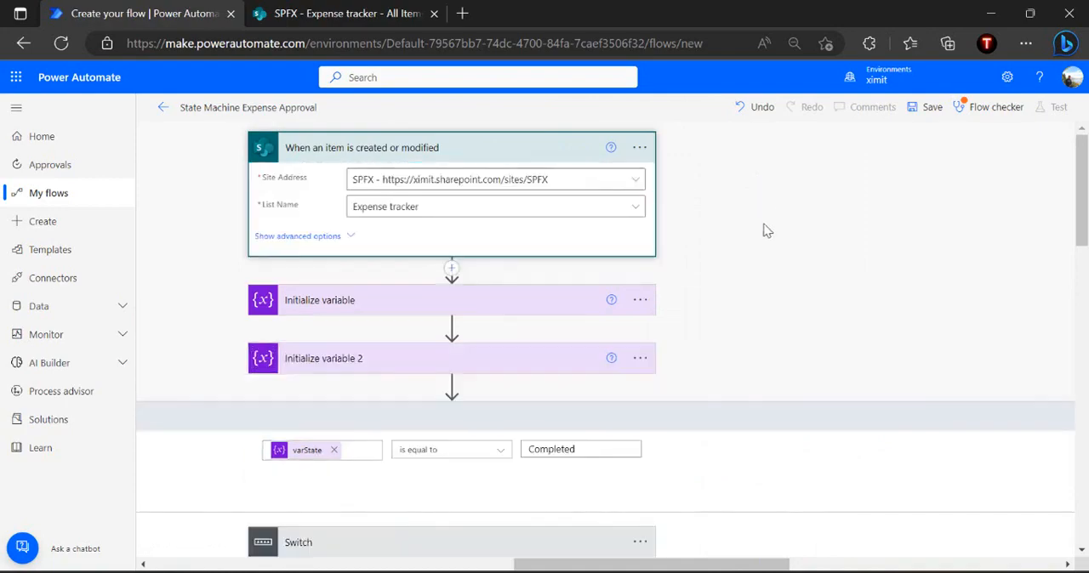
scroll(454, 422, "down", 2)
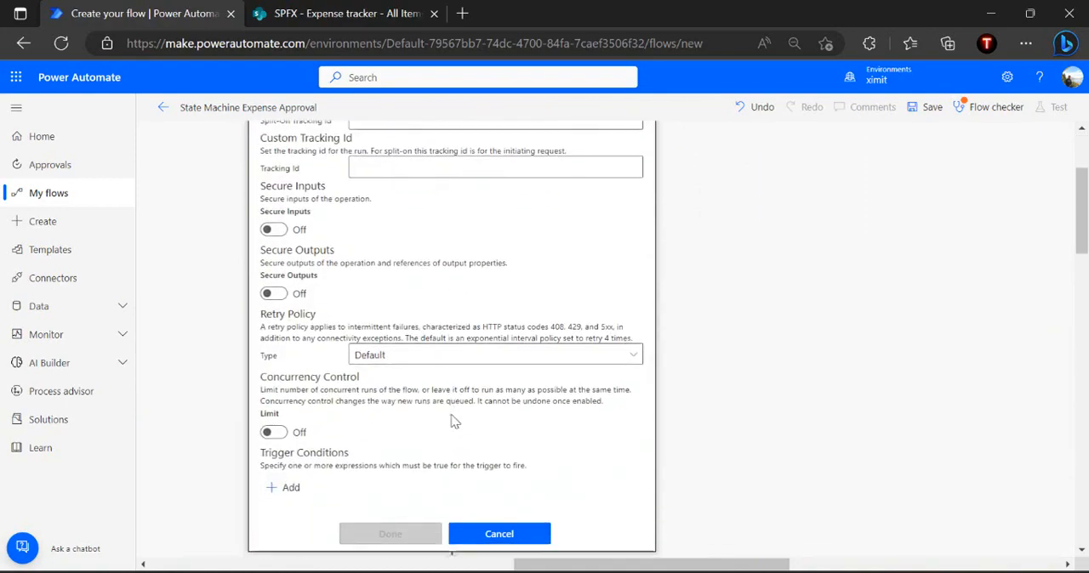
left_click(289, 487)
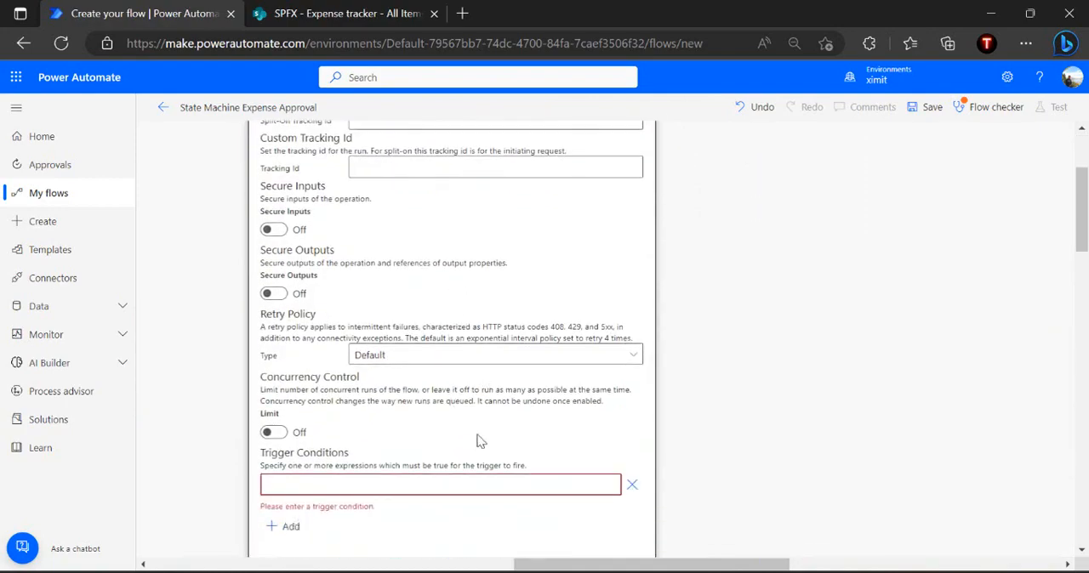
left_click(394, 14)
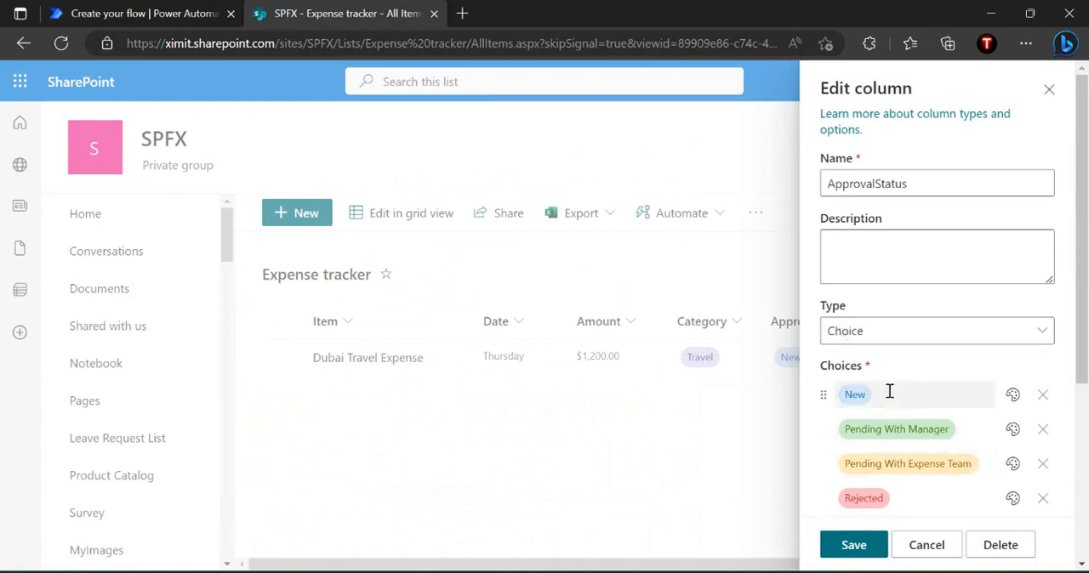
left_click(174, 7)
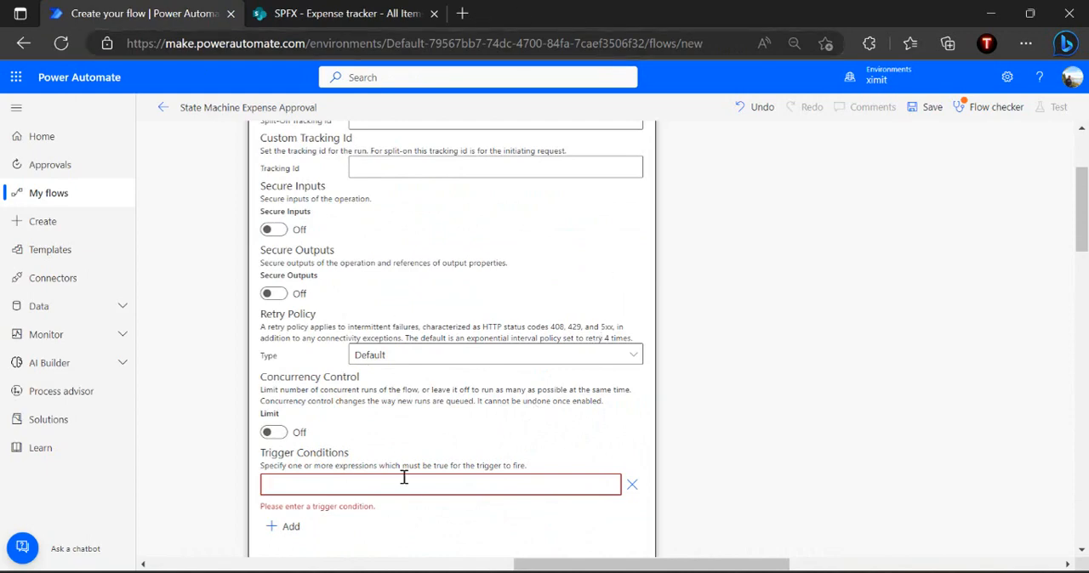
type("@equals(triggerBody()?['ApprovalStatus']?['value'],'New')")
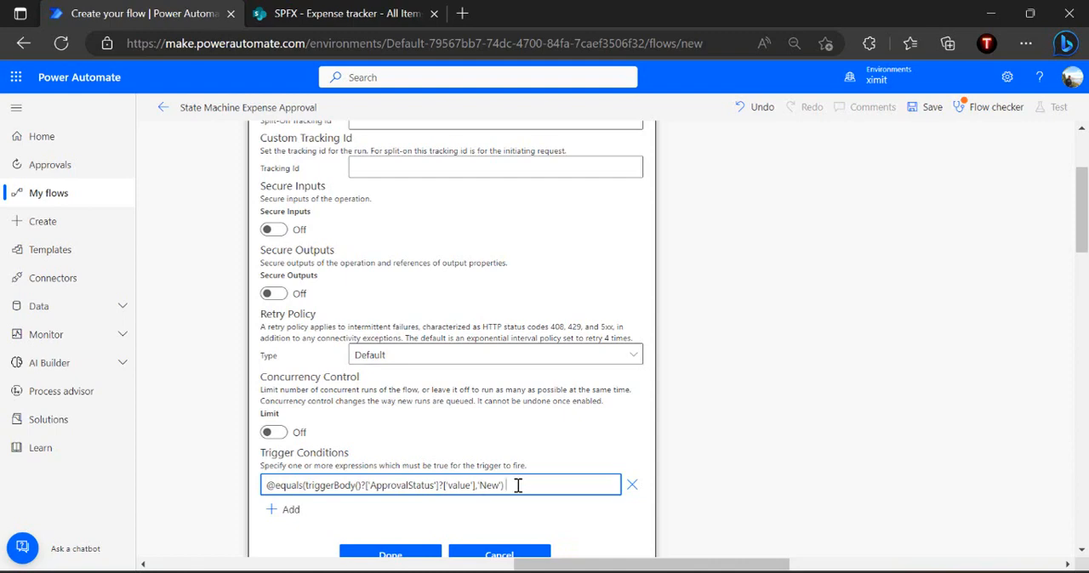
left_click(407, 553)
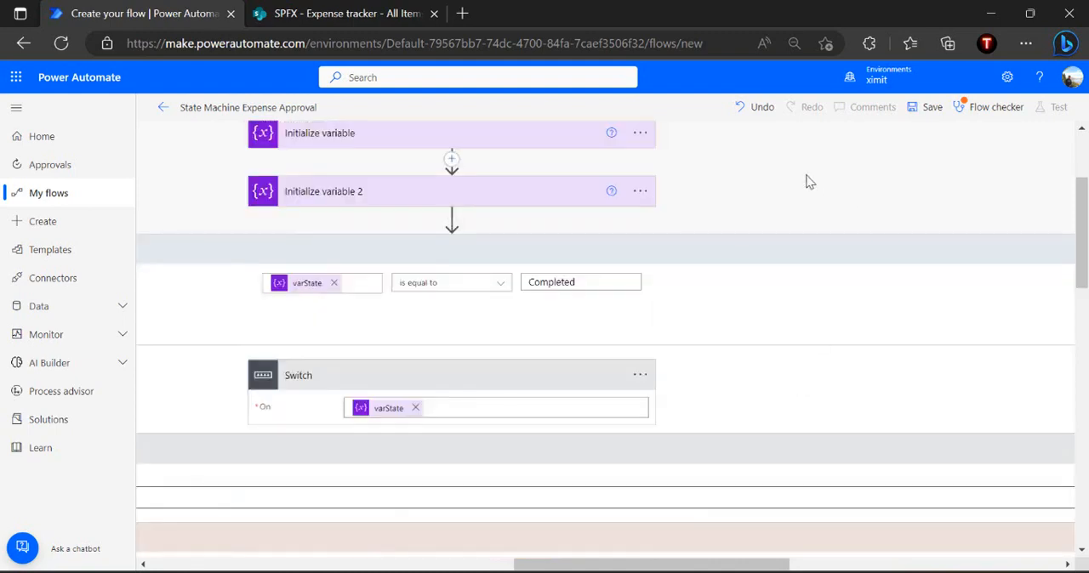
left_click(917, 109)
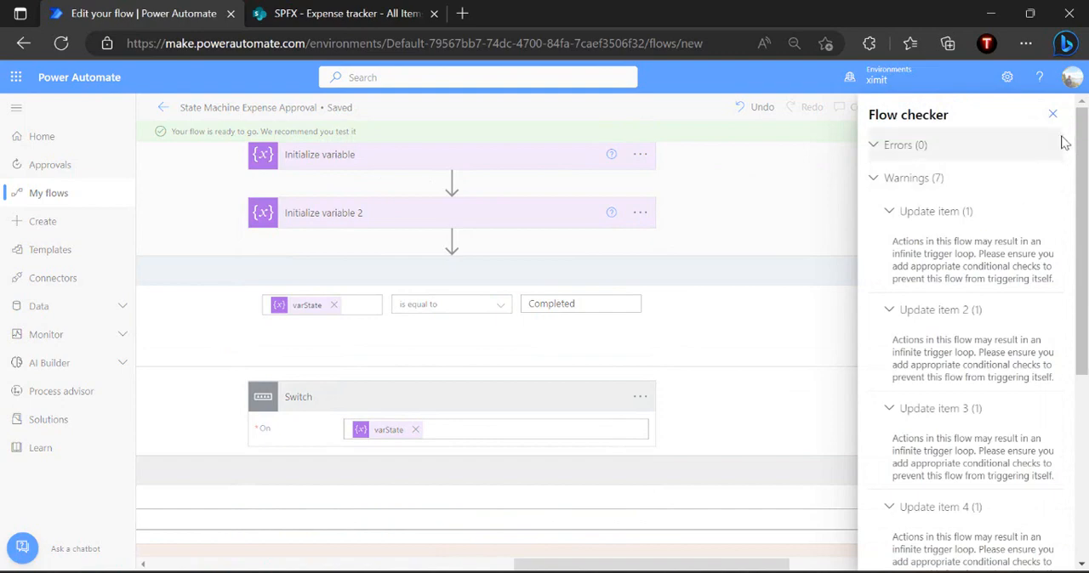
left_click(1053, 119)
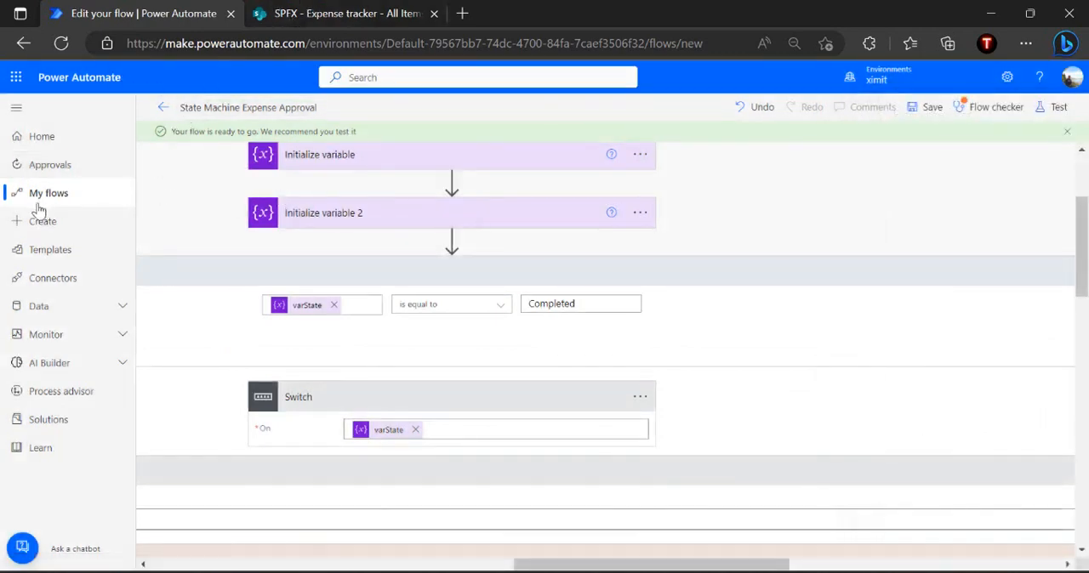
Open the Outlook mailbox in a new browser tab
left_click(16, 76)
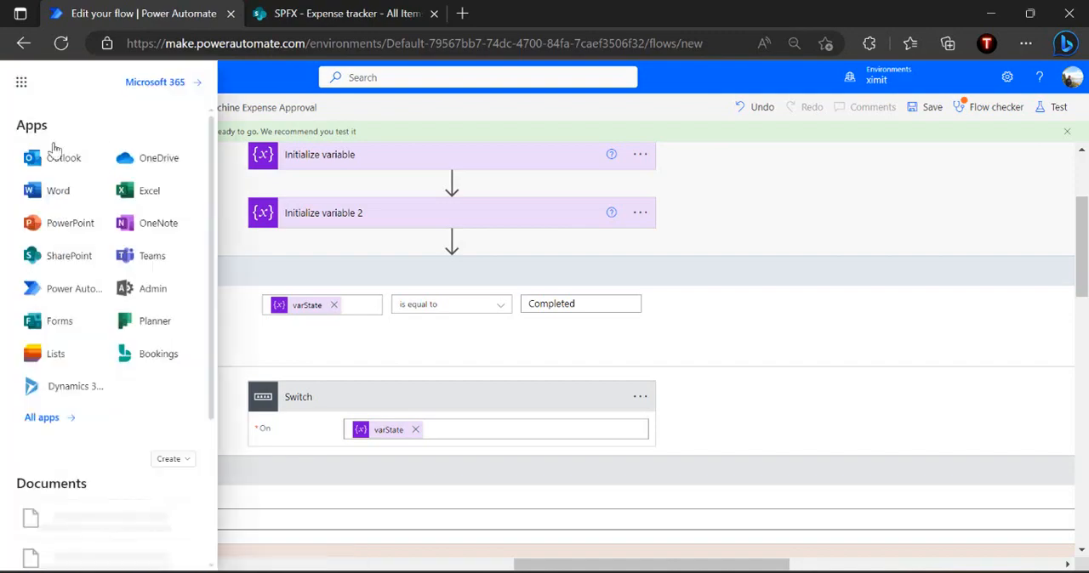
left_click(54, 159)
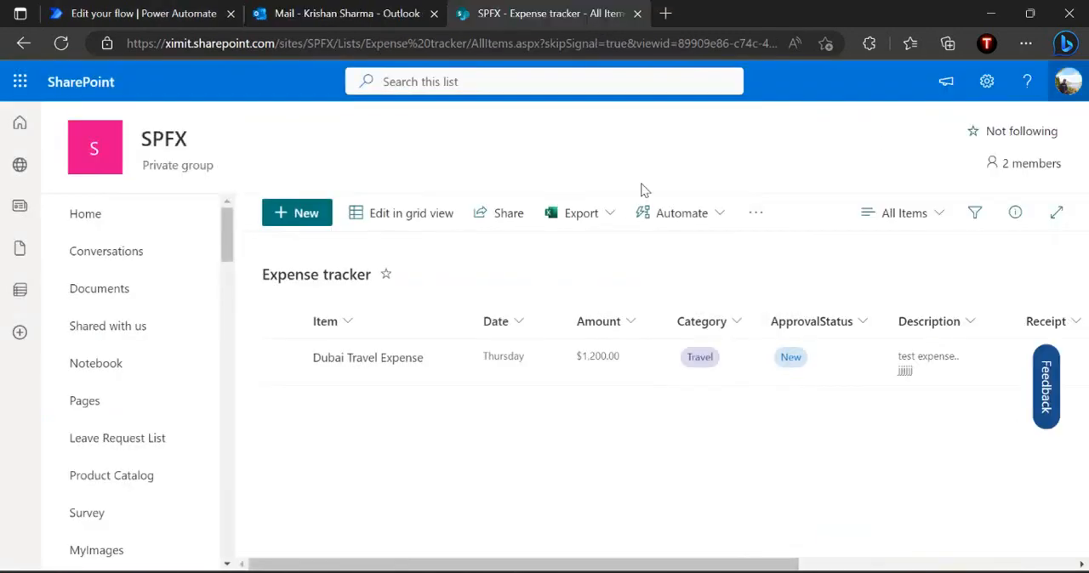
Create a new Expense tracker item named Laptop purchase expense, dated 5/2/2023, and enter its amount
left_click(312, 219)
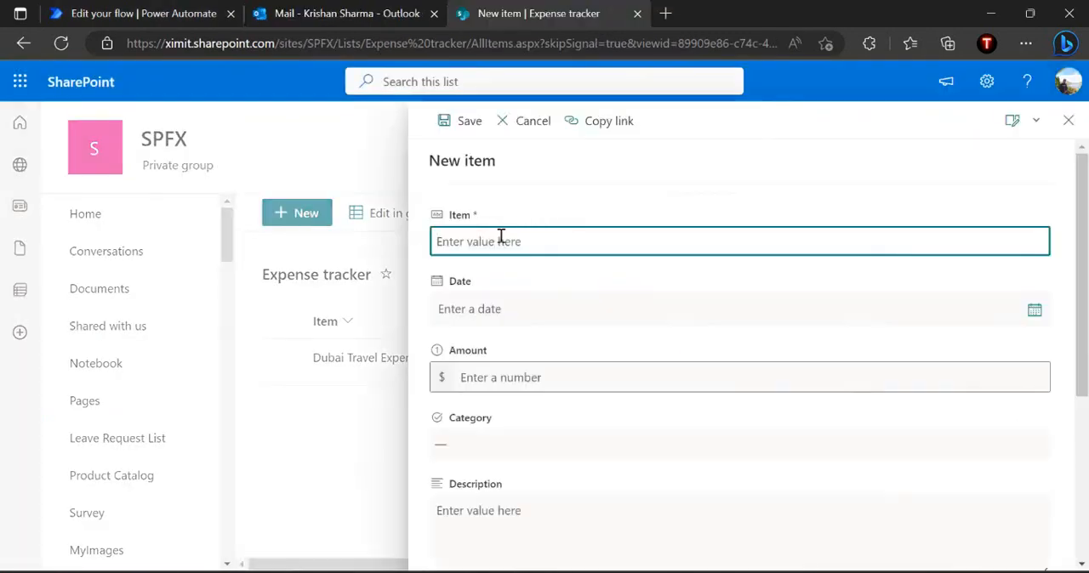
type("Laptop purchase expense")
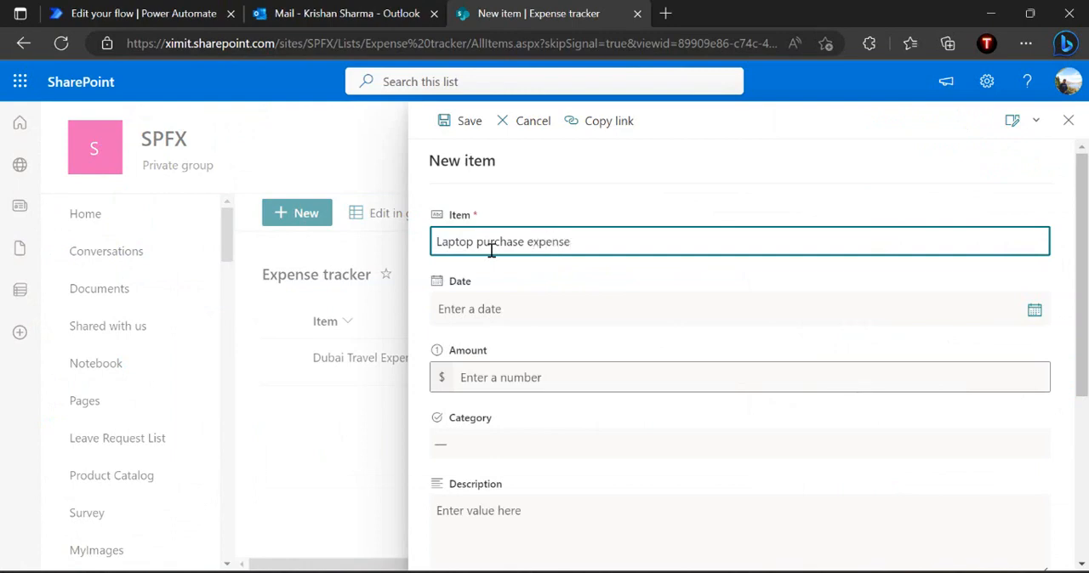
left_click(498, 308)
type("5/2/2023")
left_click(500, 377)
type("1200")
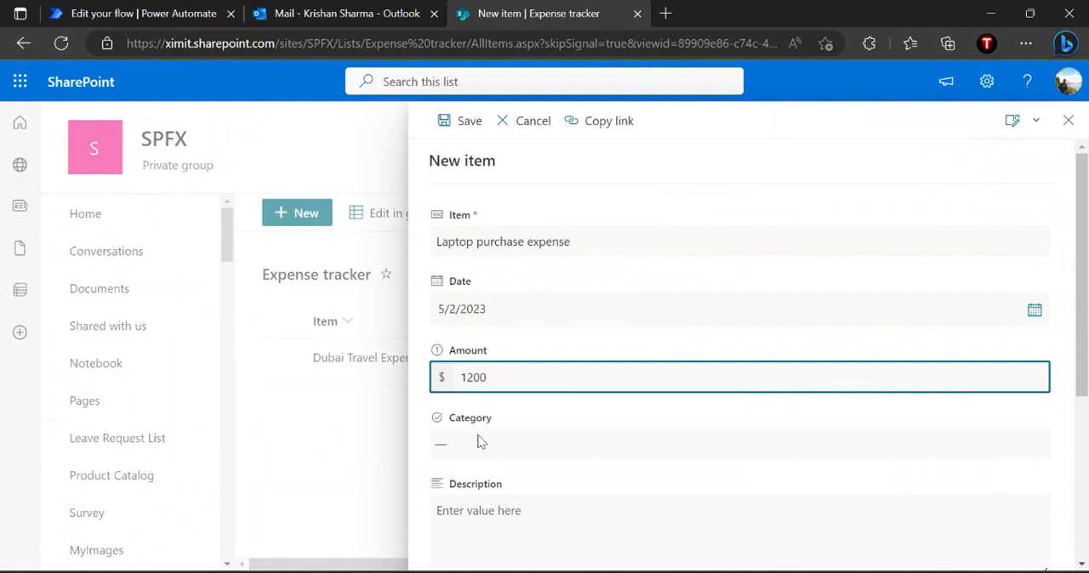
Set the new expense item's Category to Hardware and its ApprovalStatus to New
left_click(479, 441)
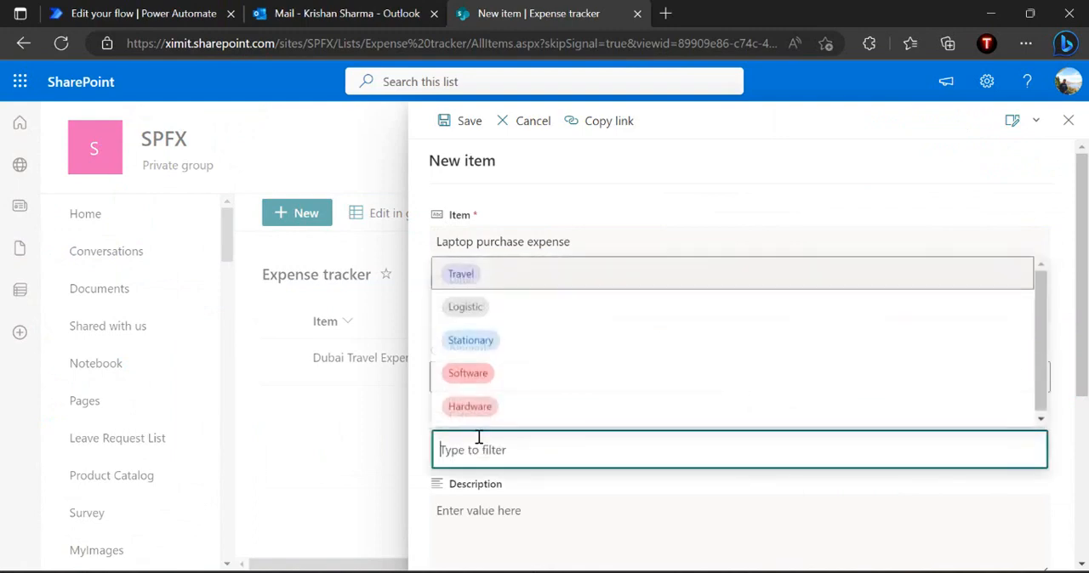
left_click(527, 413)
left_click(511, 508)
scroll(511, 508, "down", 4)
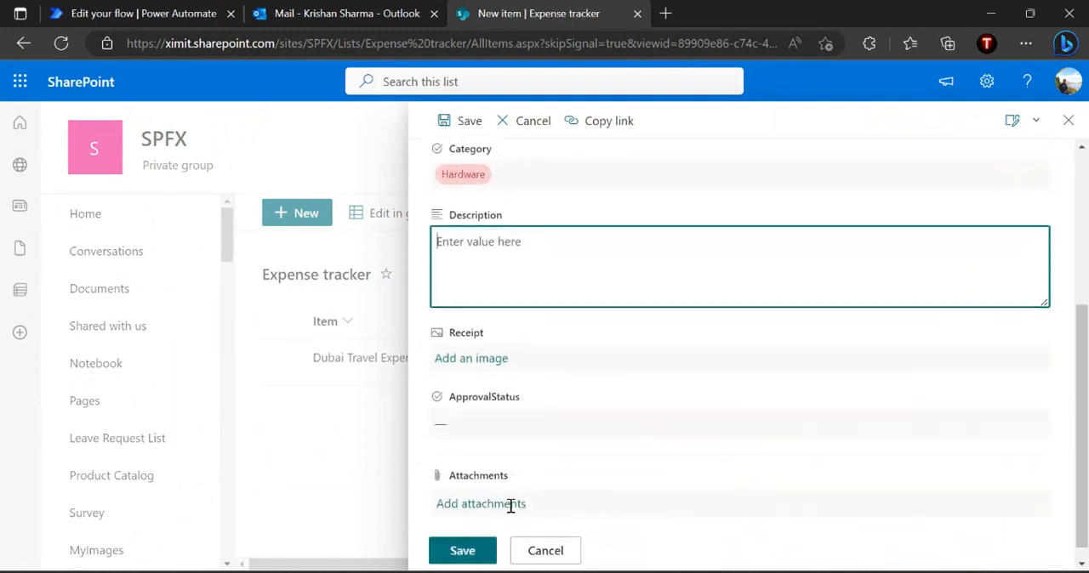
left_click(550, 415)
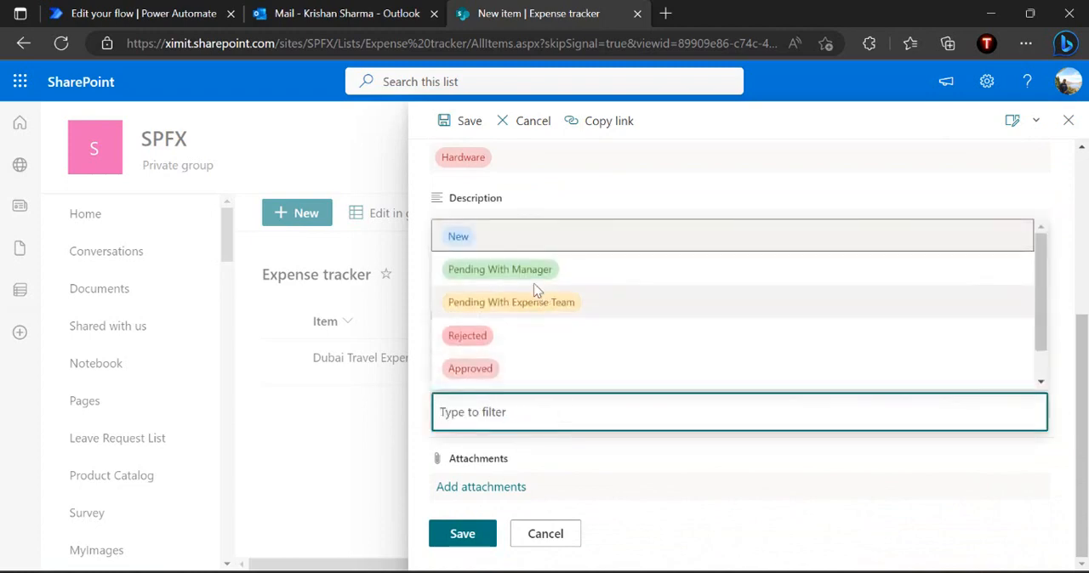
left_click(489, 246)
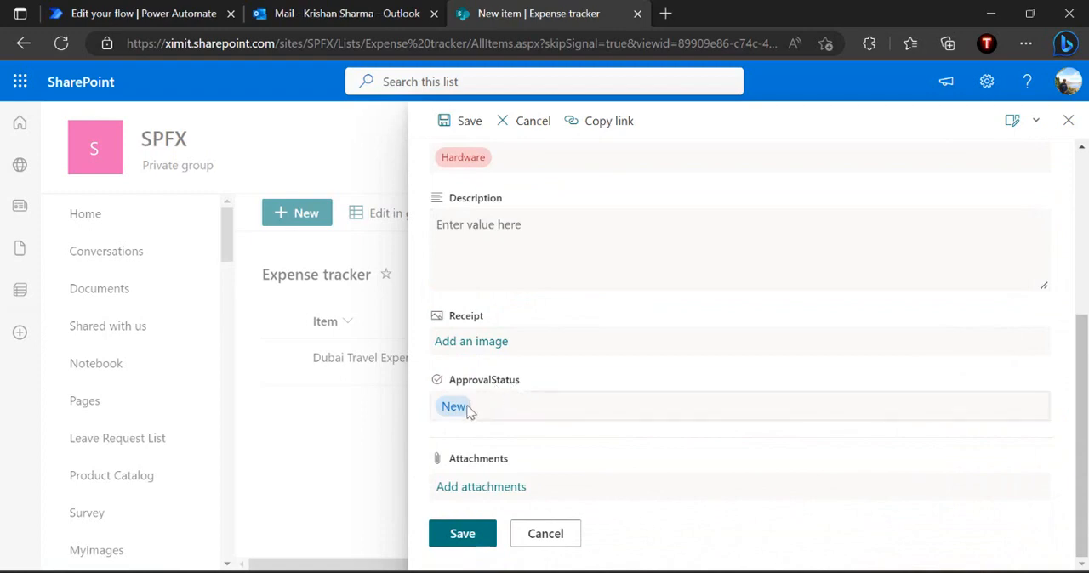
Save the new expense item, and check the run history of the State Machine Expense Approval flow in Power Automate
left_click(453, 534)
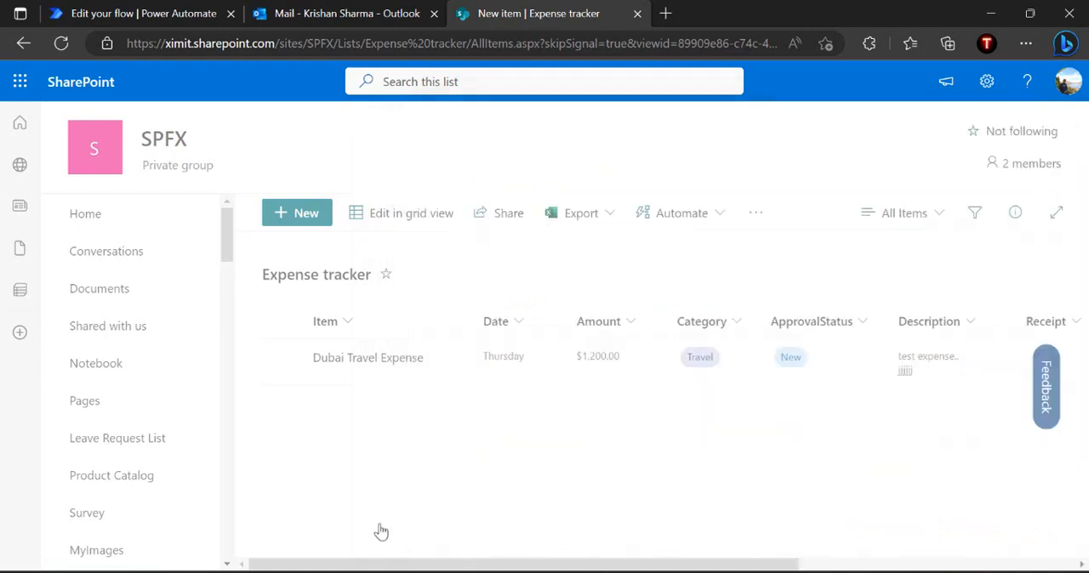
left_click(155, 8)
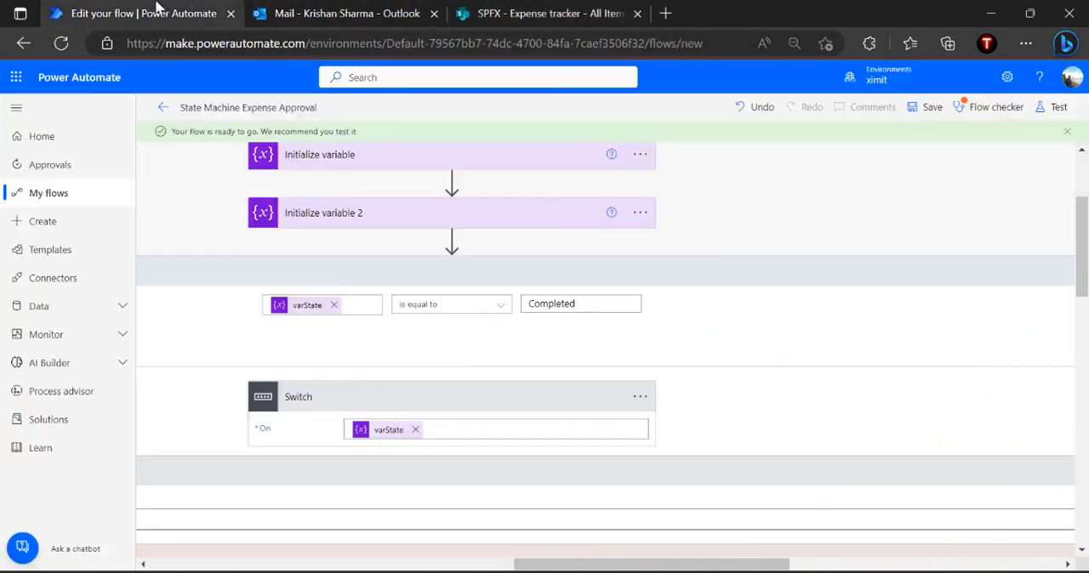
left_click(163, 107)
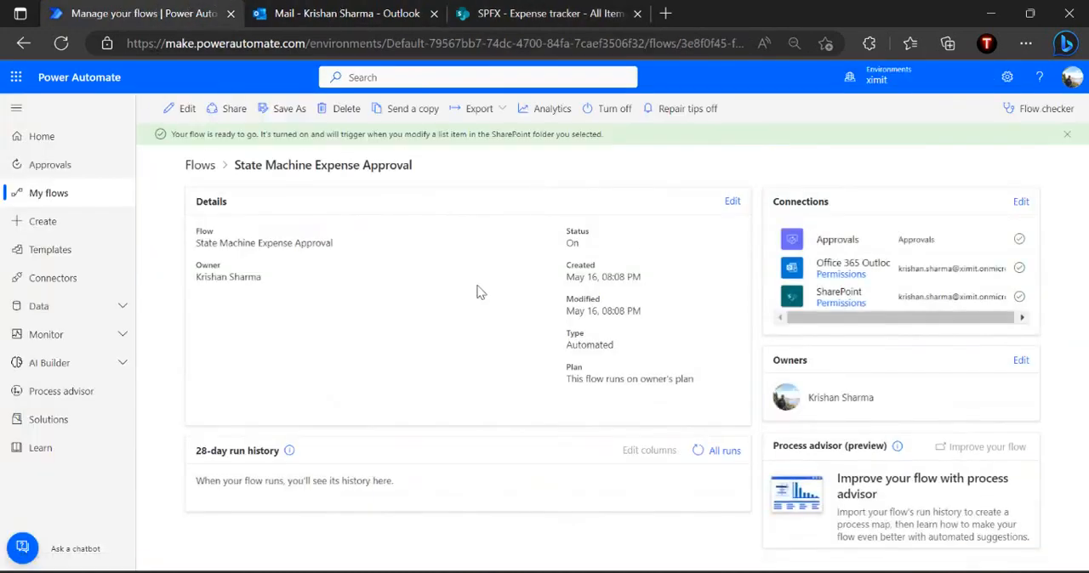
left_click(698, 451)
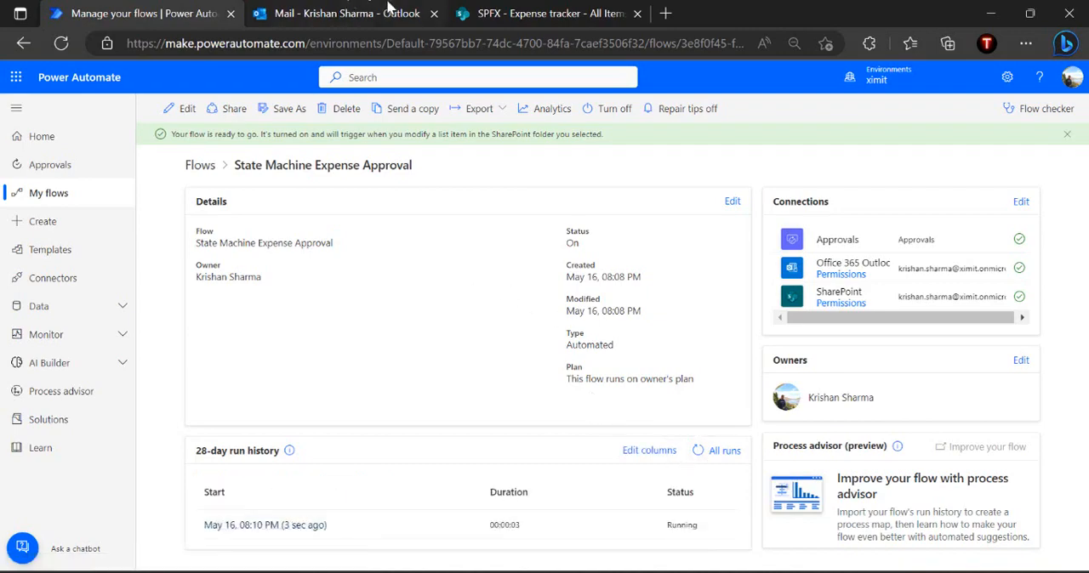
Switch to the Outlook mailbox and open the "New expense waiting for your approval" email in the Other inbox
left_click(387, 10)
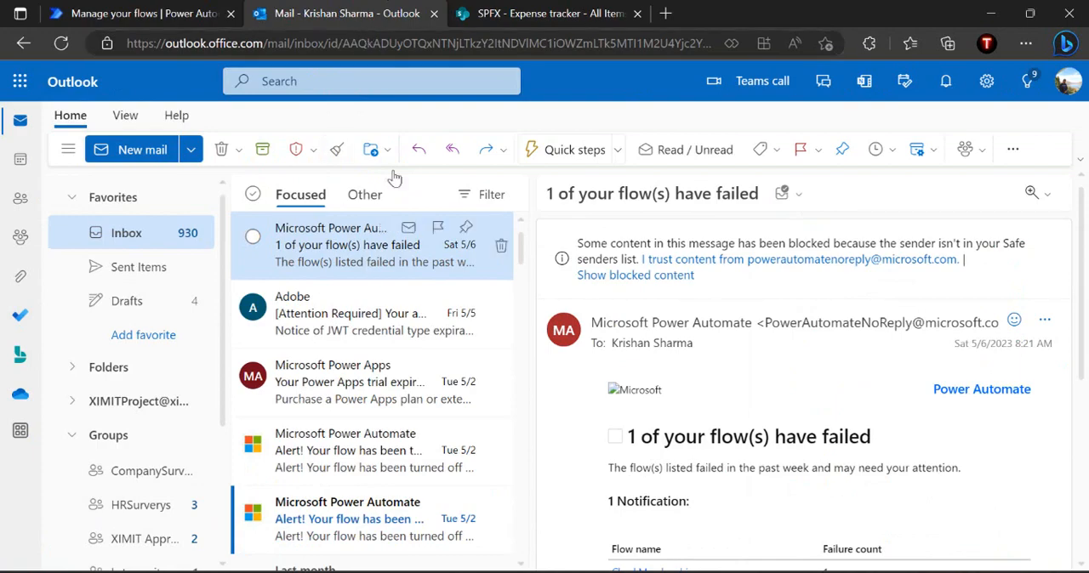
left_click(353, 310)
left_click(383, 245)
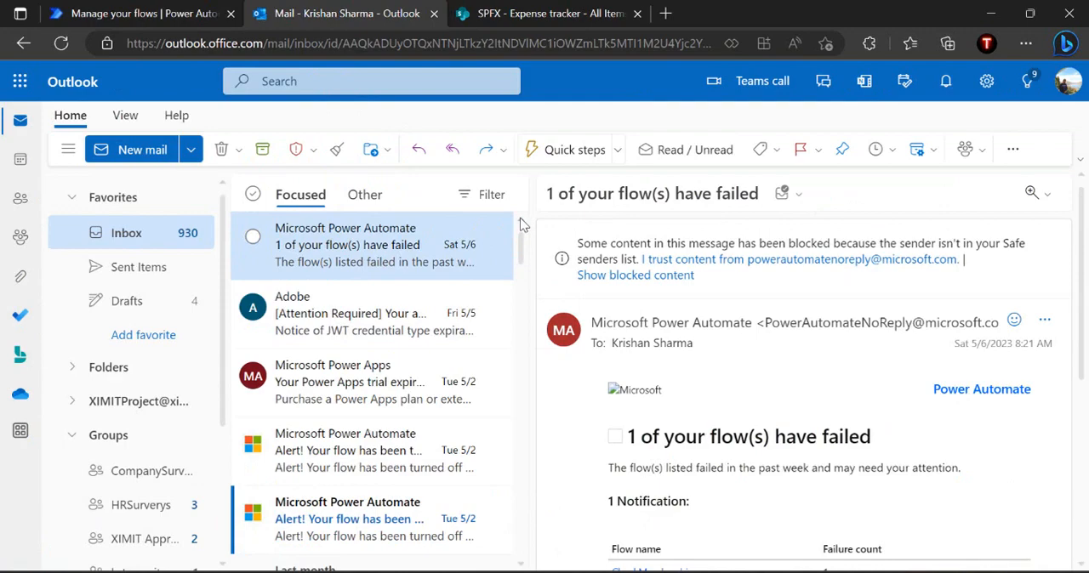
left_click(365, 194)
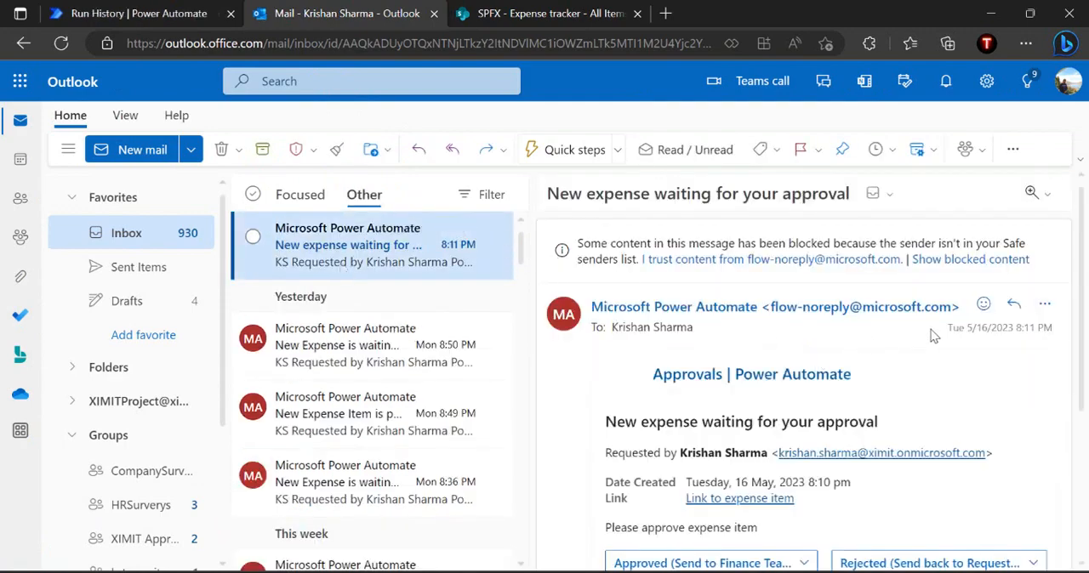
scroll(933, 336, "down", 2)
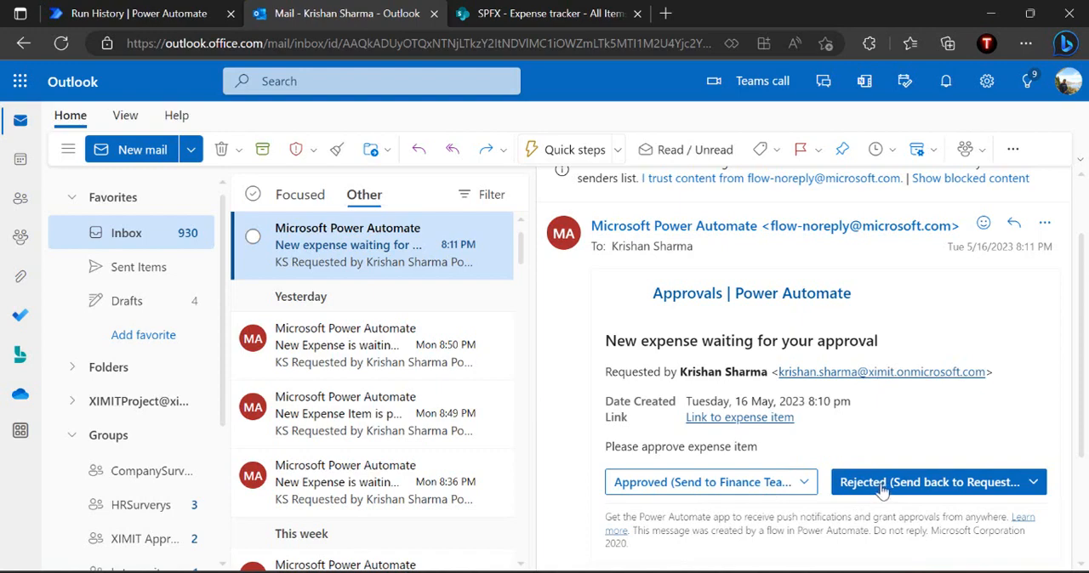
Respond to the manager approval request with Approved (Send to Finance Team) and submit the comment "approve"
left_click(658, 491)
left_click(739, 281)
type("approve")
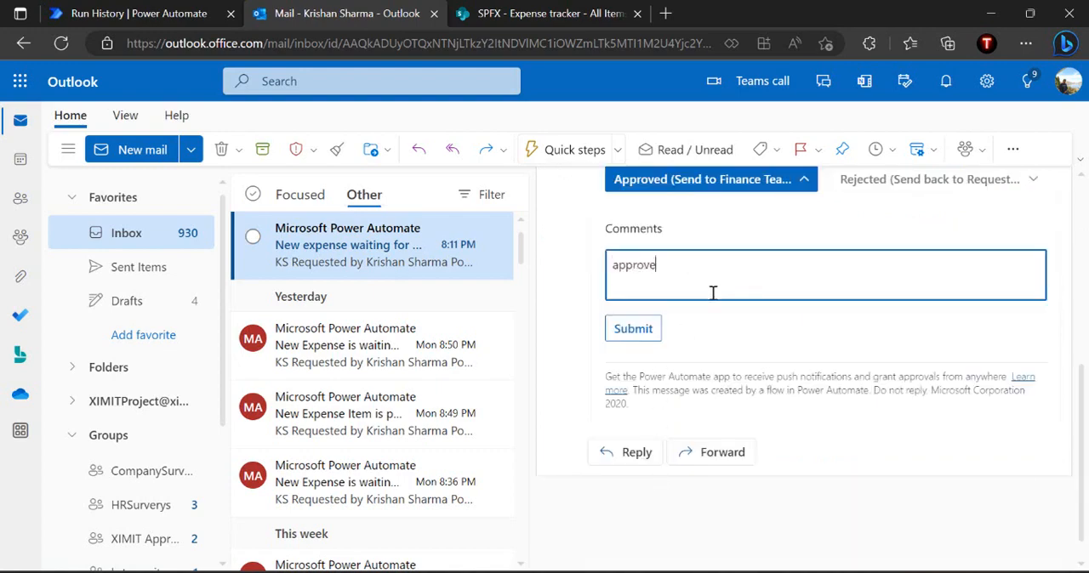
left_click(644, 334)
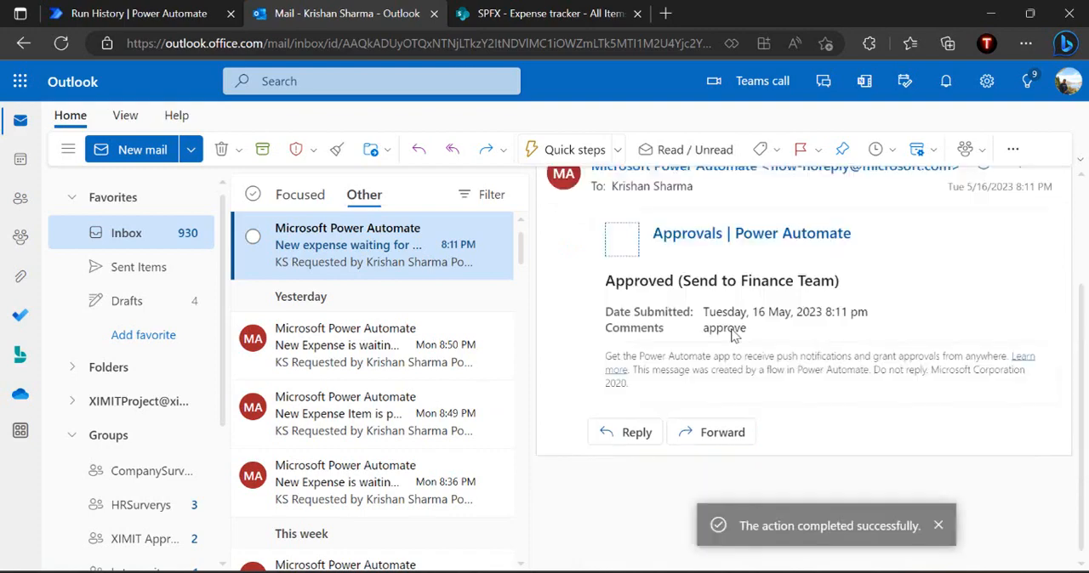
Review the submitted approval response in the email, and check the laptop expense's ApprovalStatus in the SharePoint Expense tracker list
left_click(387, 337)
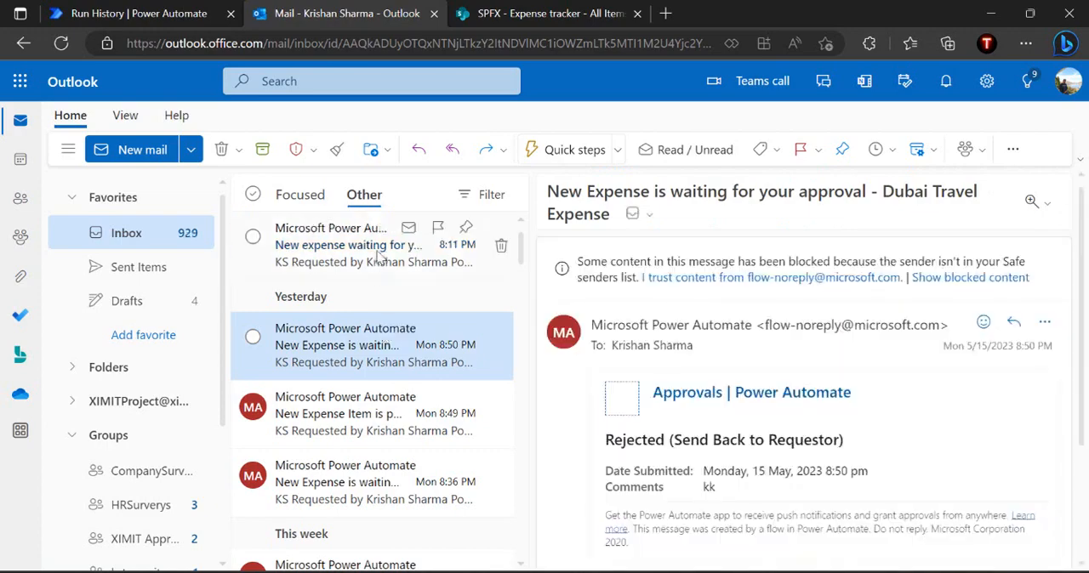
left_click(381, 256)
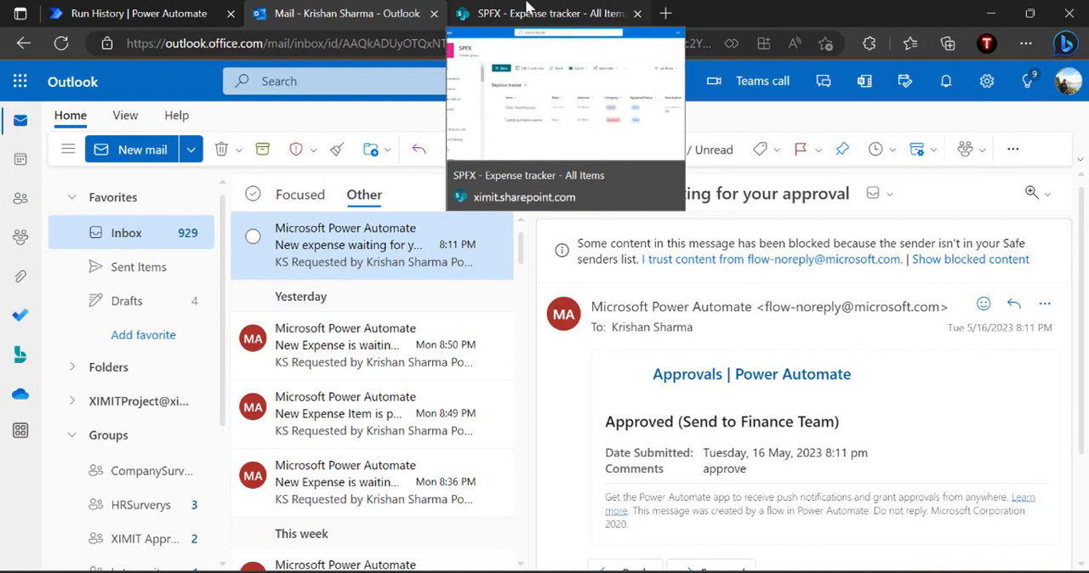
left_click(528, 10)
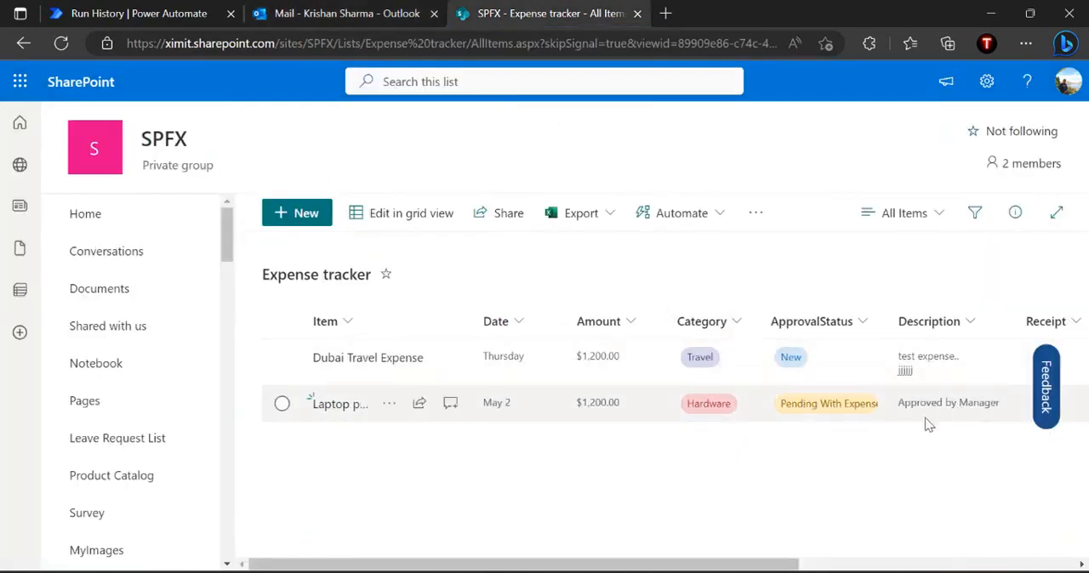
Reload the Outlook mailbox and open the "New Expense is waiting your approval" email down to its response options
left_click(332, 16)
left_click(435, 47)
key("Return")
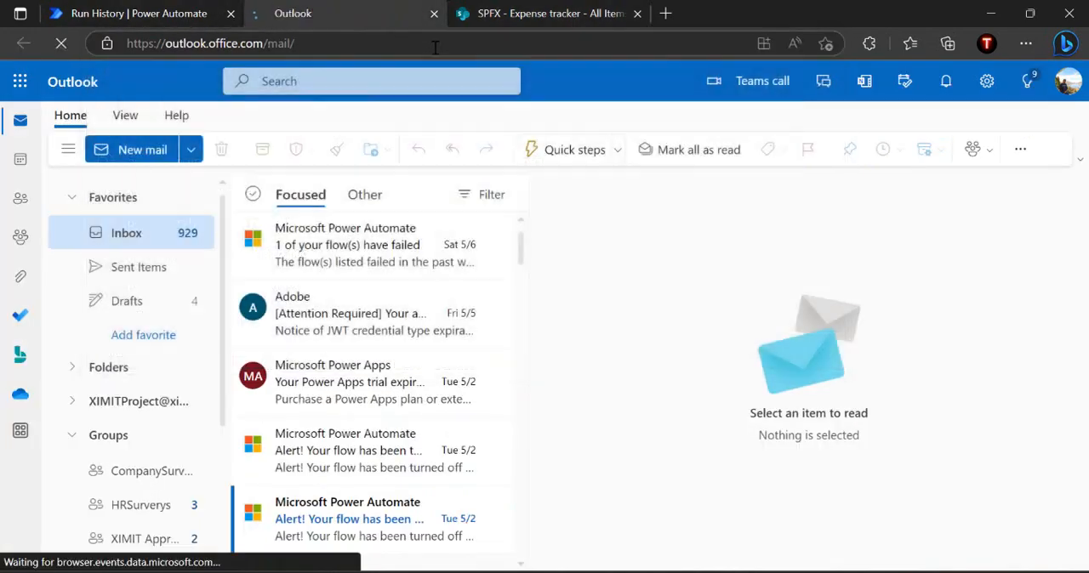
left_click(389, 261)
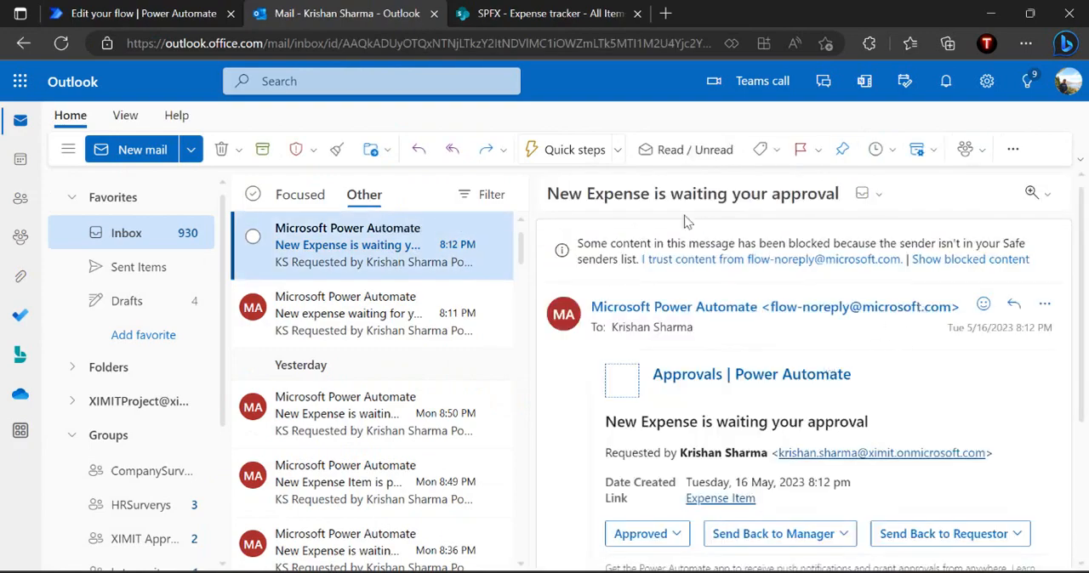
scroll(974, 400, "down", 1)
scroll(974, 400, "down", 2)
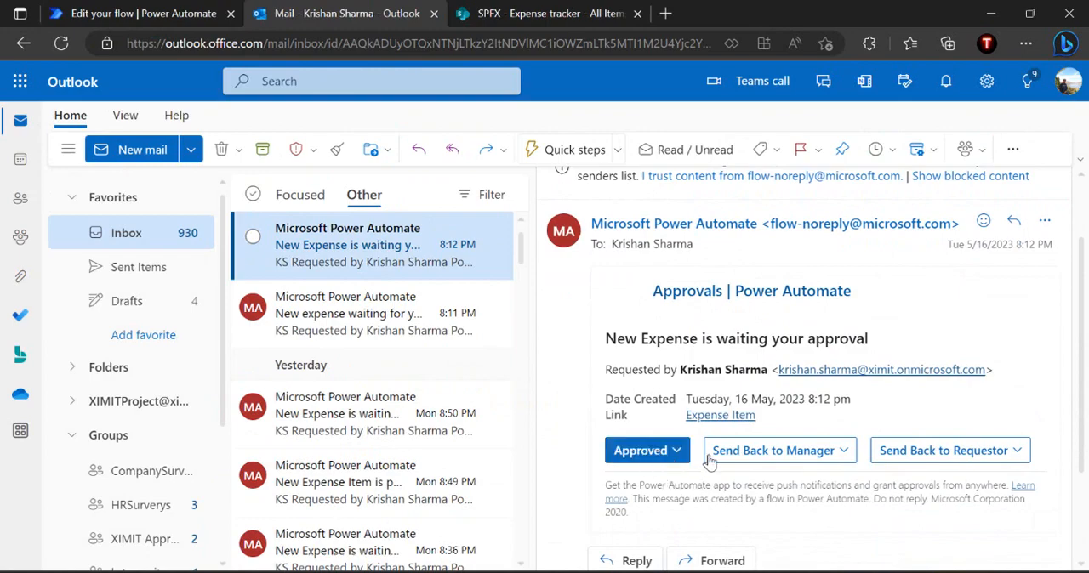
Respond to the finance approval request with Send Back to Requestor and submit the comment "need more information requestor"
left_click(925, 458)
left_click(801, 274)
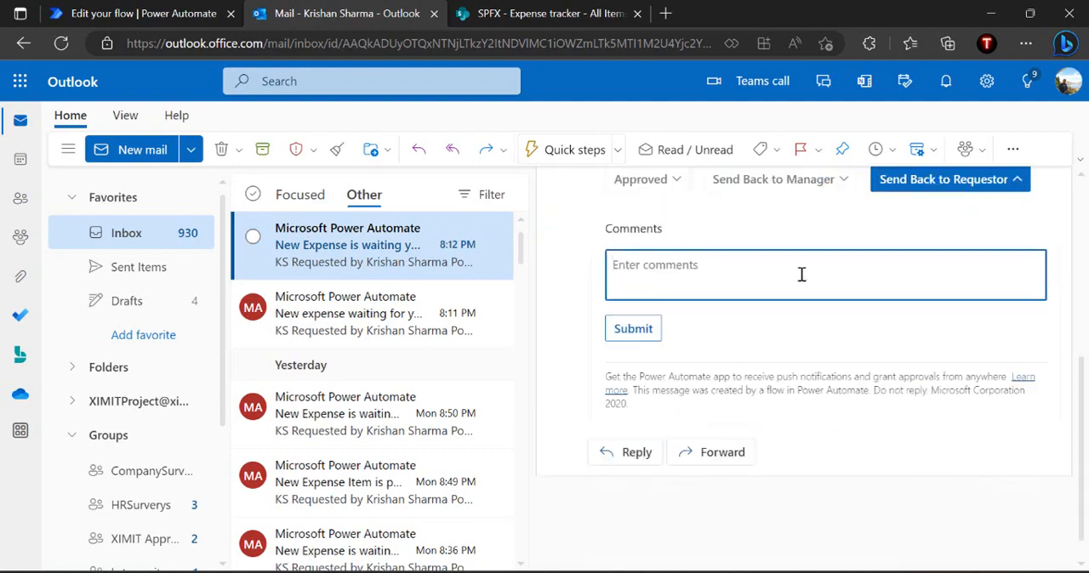
type("need more information reques")
key("BackSpace")
type("estor")
left_click(633, 329)
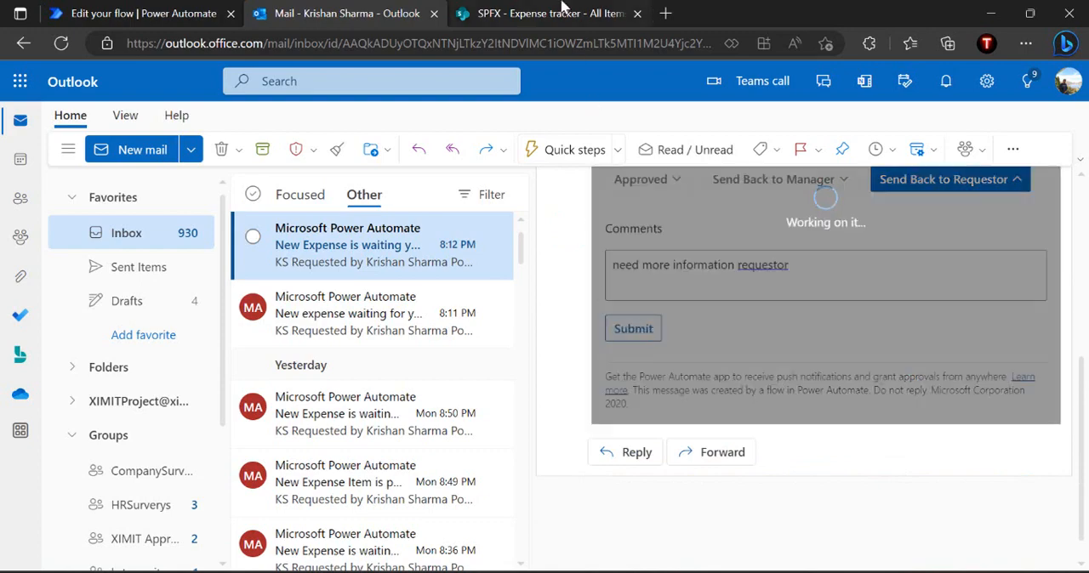
Reload the SharePoint Expense tracker list to check the laptop expense's ApprovalStatus
left_click(561, 7)
left_click(551, 39)
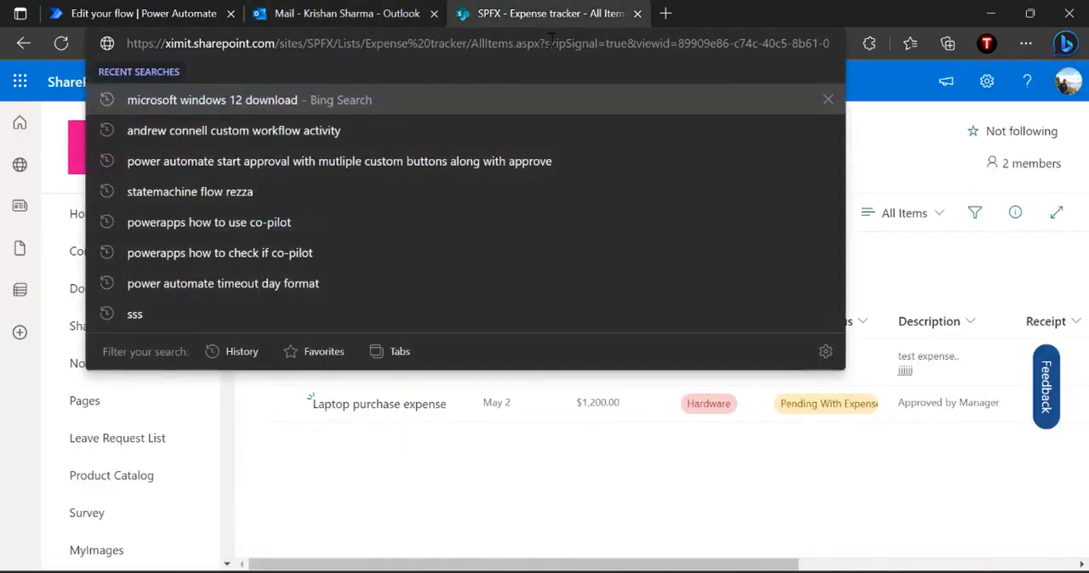
key("Return")
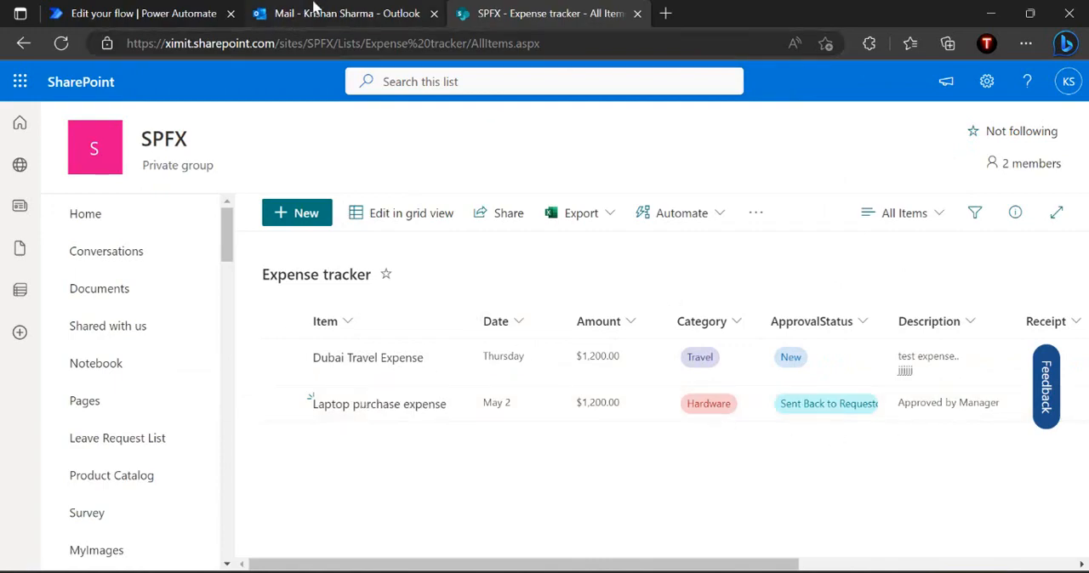
Reload the Outlook mailbox and answer the "Manager or Expense Team rejected , please take the corrective action" email with Corrected-Resubmit
left_click(315, 12)
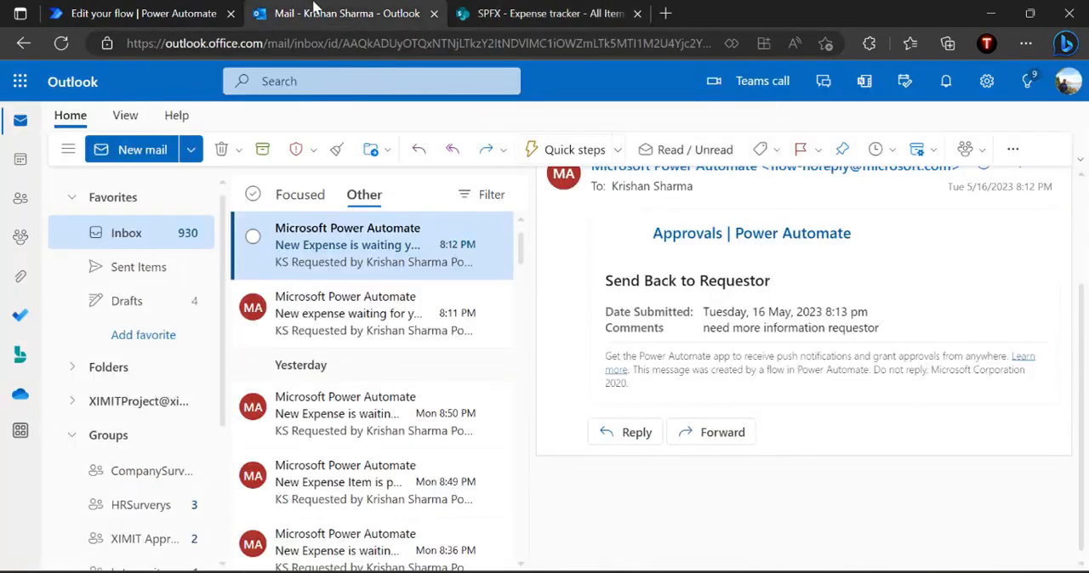
left_click(319, 313)
left_click(336, 248)
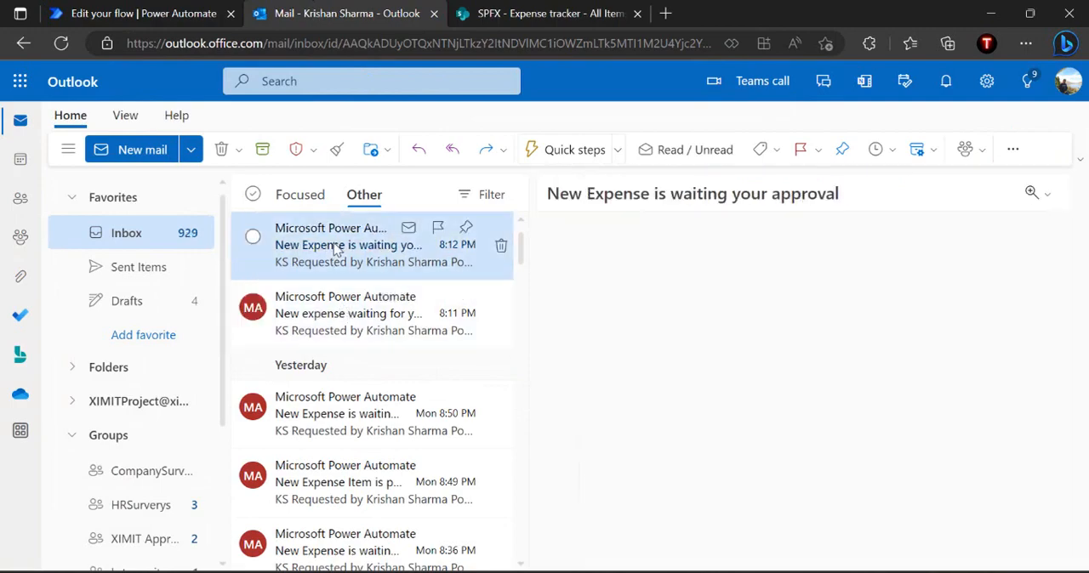
left_click(459, 46)
key("Return")
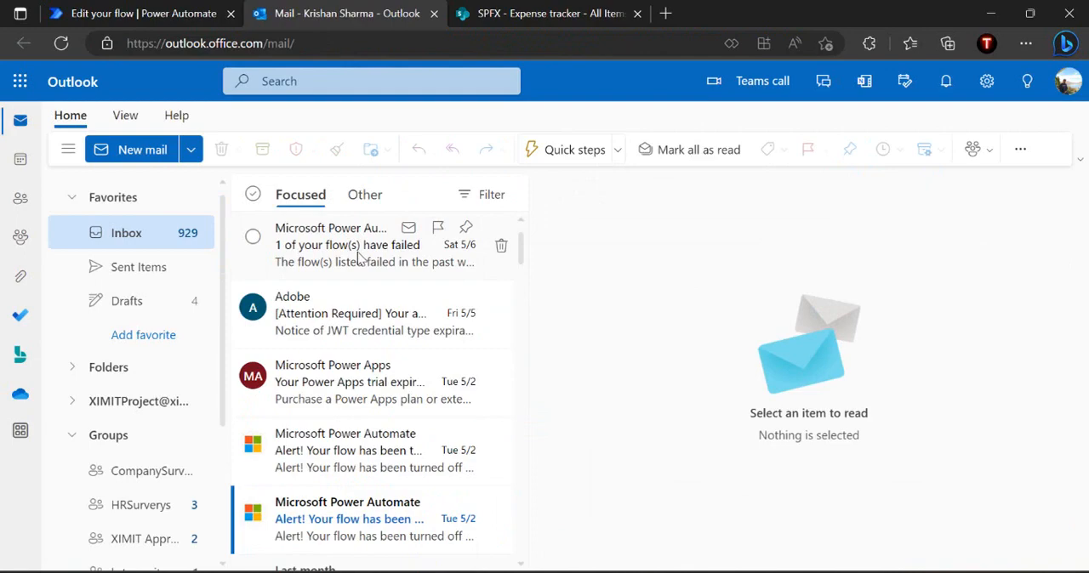
left_click(477, 40)
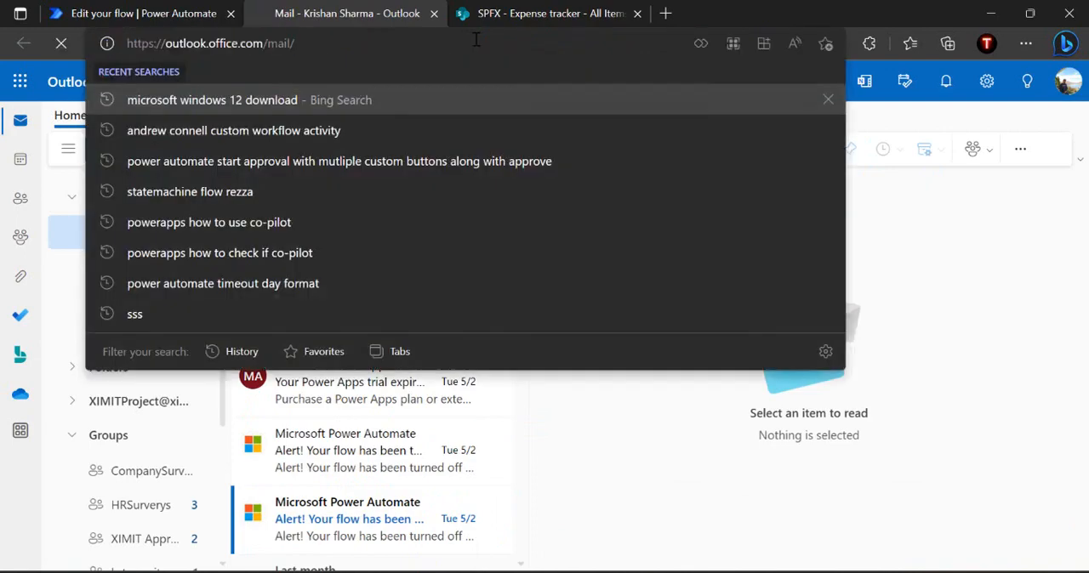
key("Return")
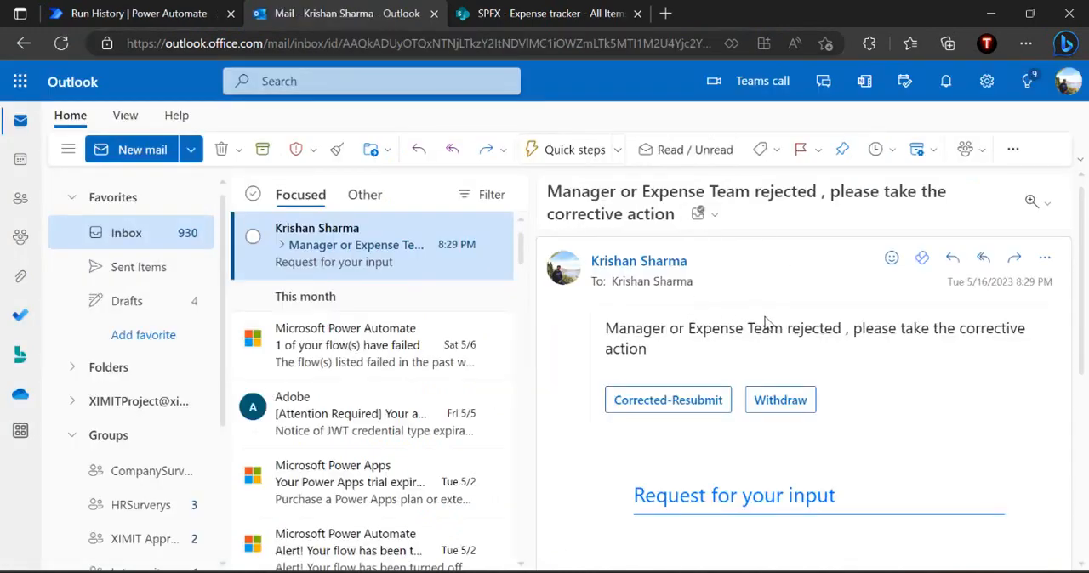
left_click(673, 405)
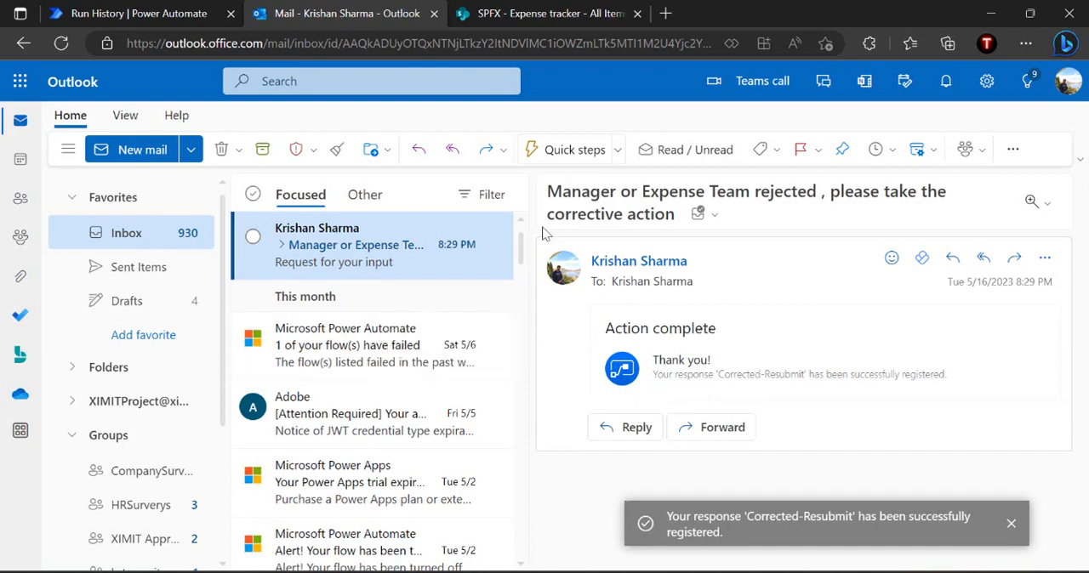
View the running State Machine Expense Approval run in Power Automate and open the flow for editing
left_click(104, 13)
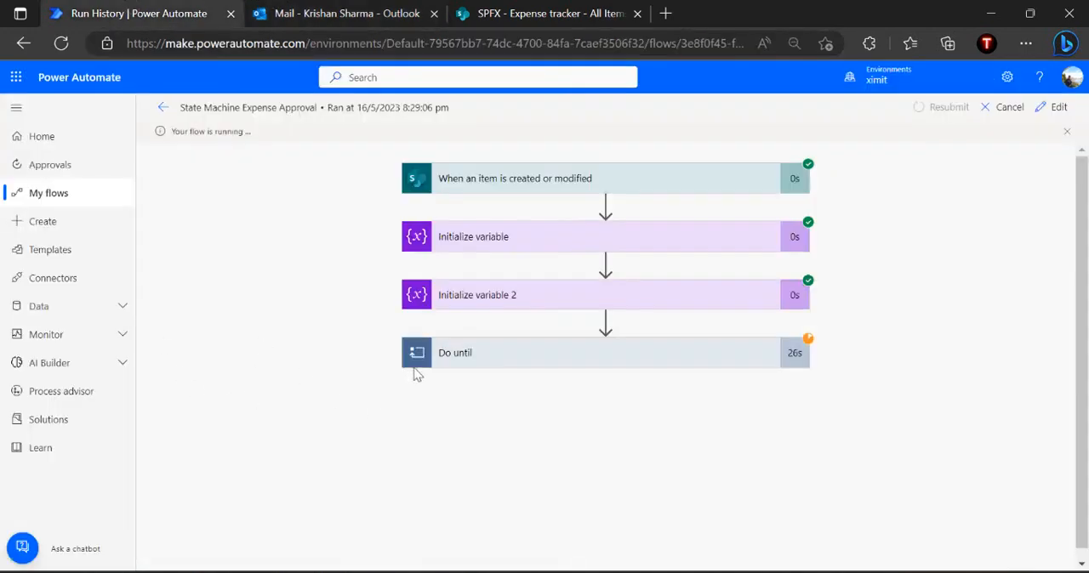
left_click(1055, 107)
Review the answered corrective action email in Outlook, and switch to the State Machine Workflow diagram in PowerPoint
left_click(340, 11)
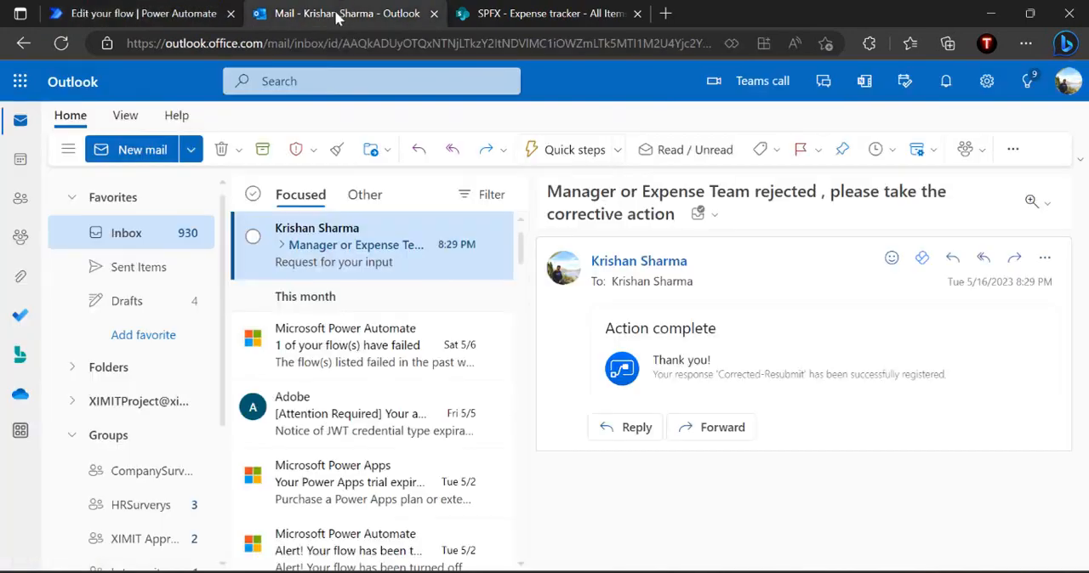
left_click(311, 356)
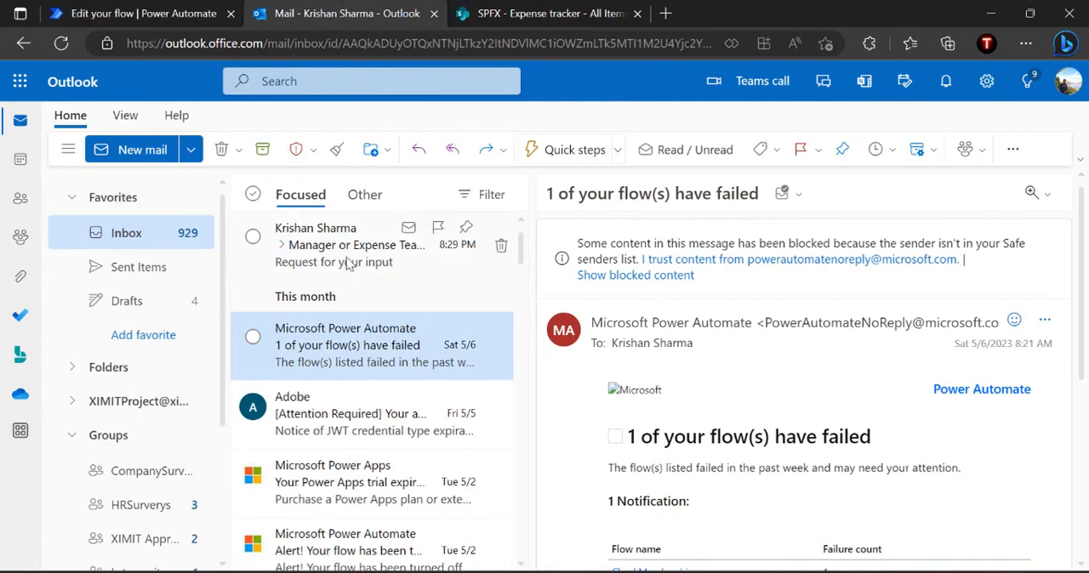
left_click(347, 264)
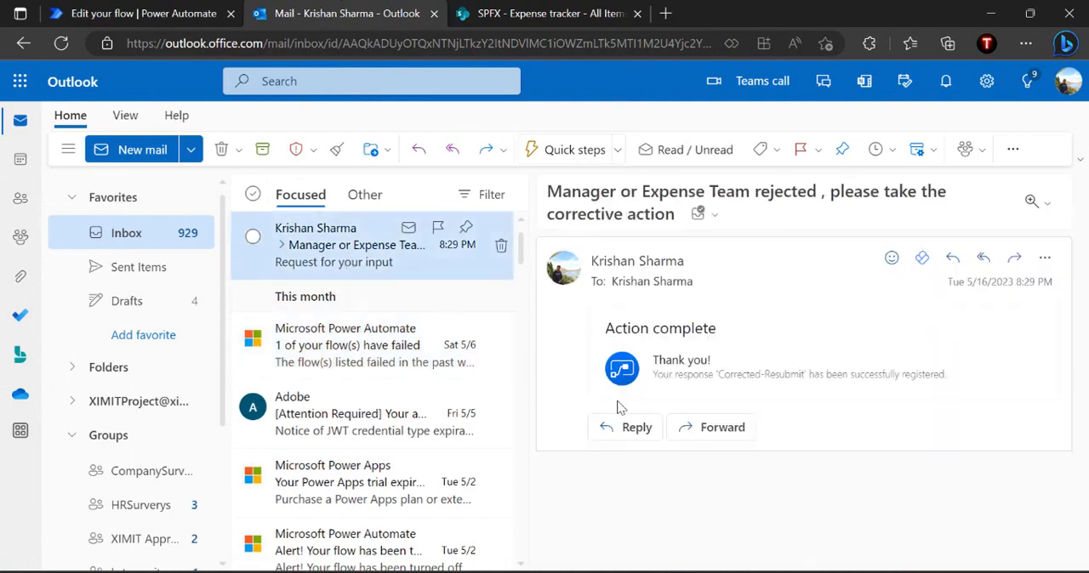
left_click(695, 571)
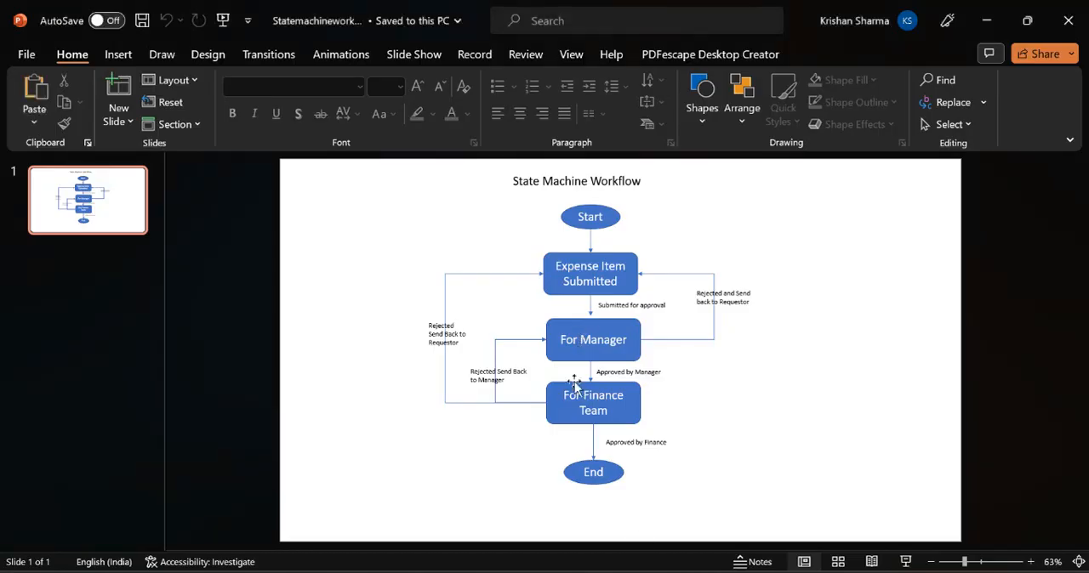